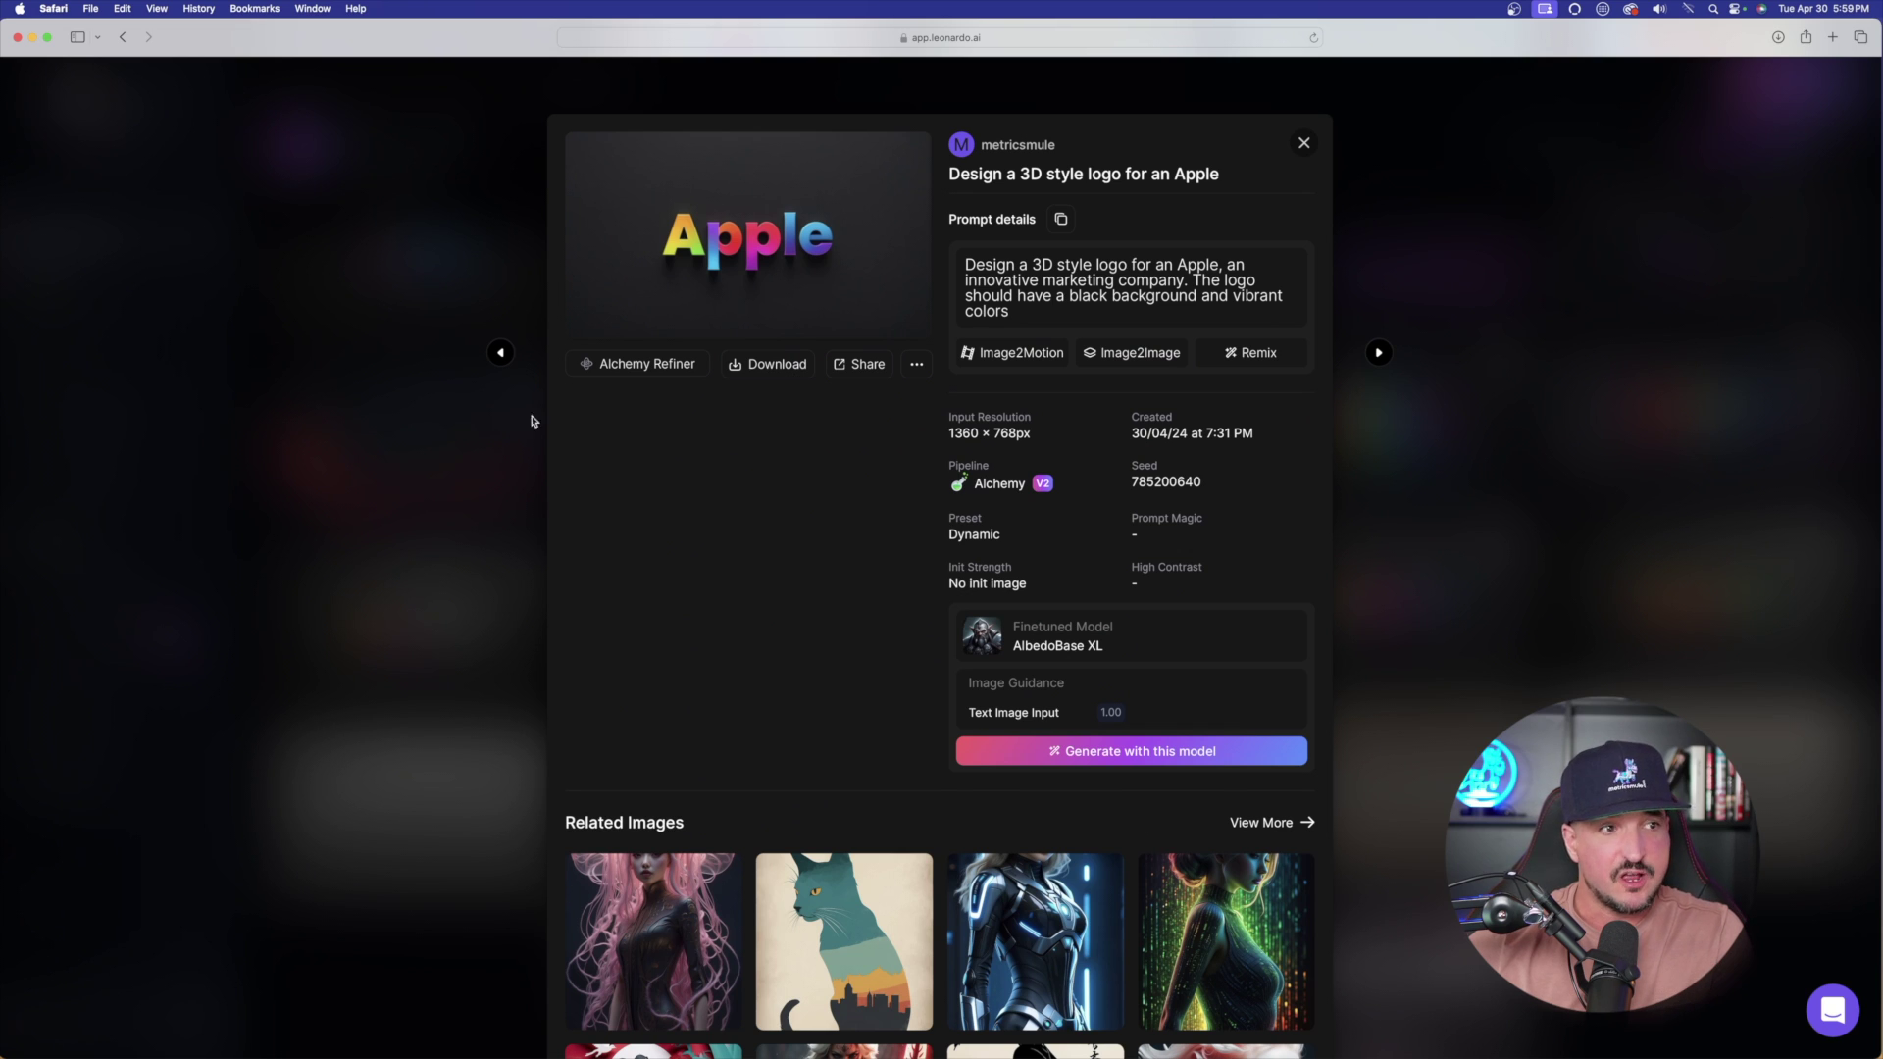
# Step: Cycle the lightbox from the Apple logo to the Mule logo, then preview the Mule logo full-screen
pyautogui.click(796, 237)
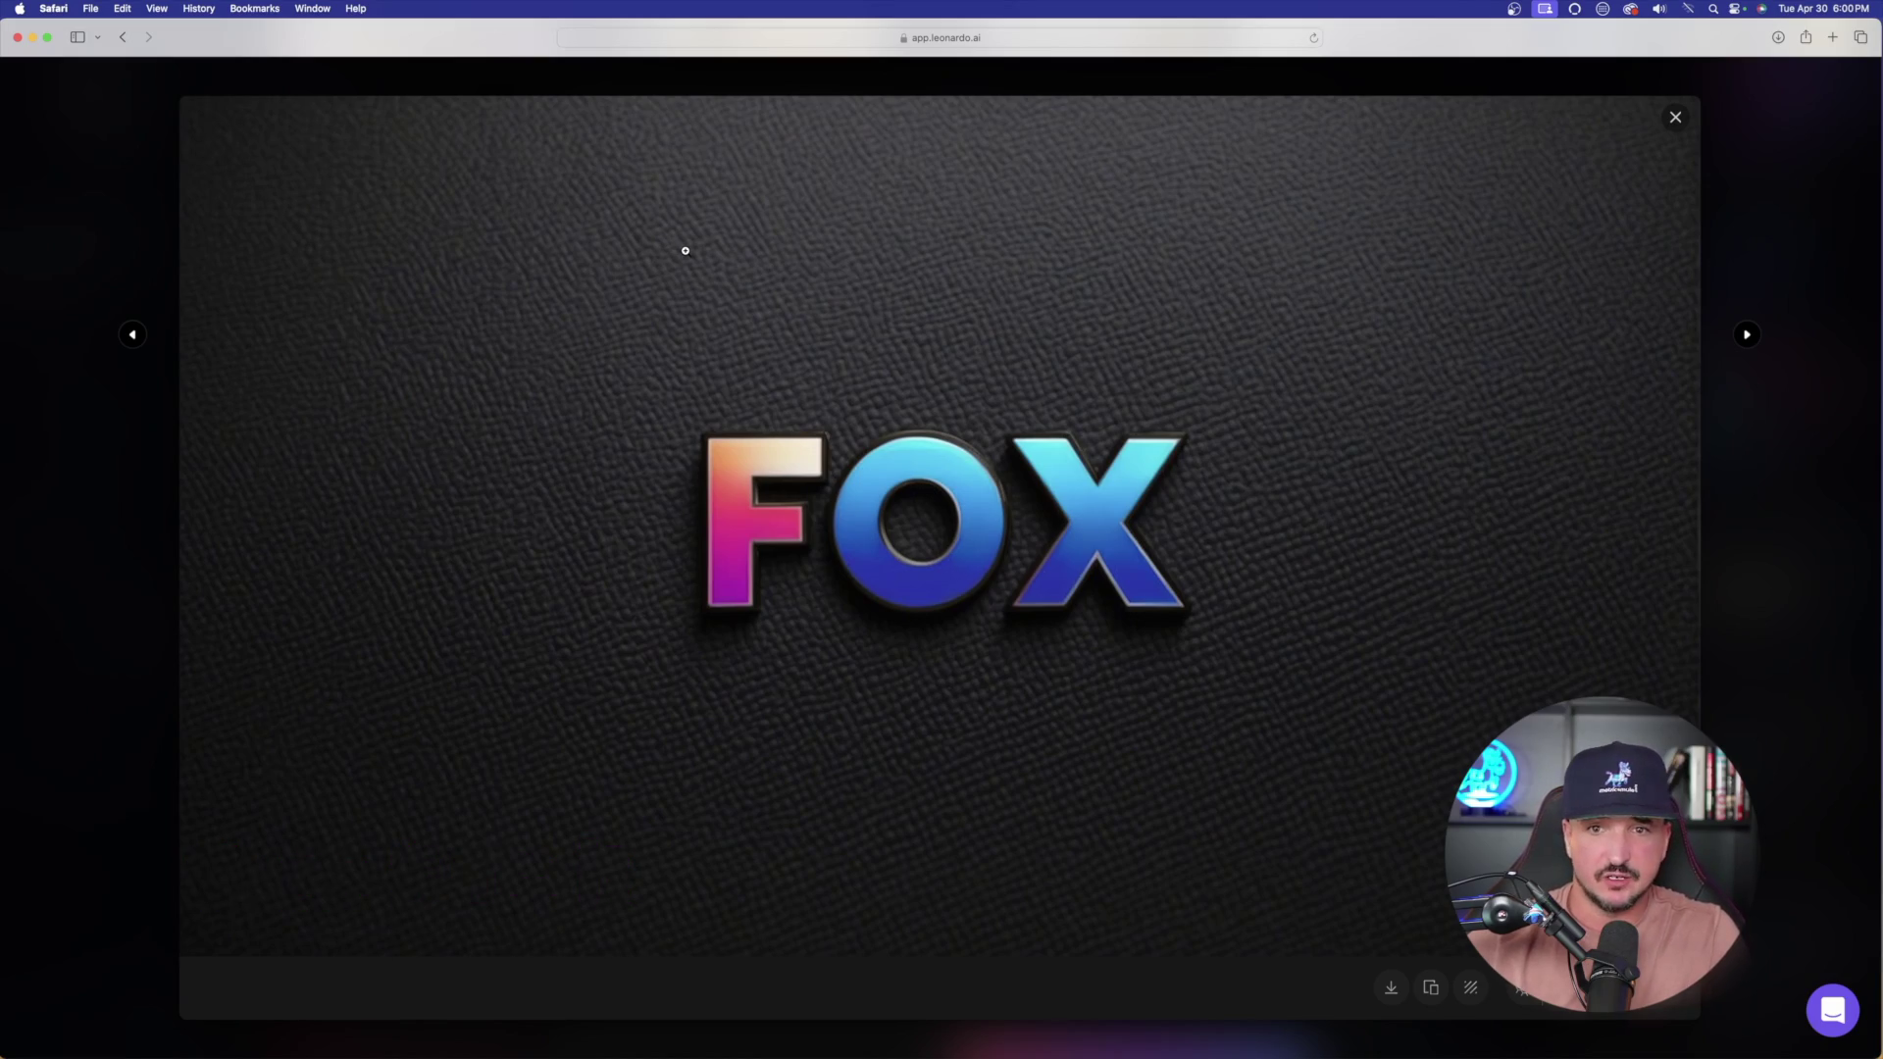
pyautogui.press('Right')
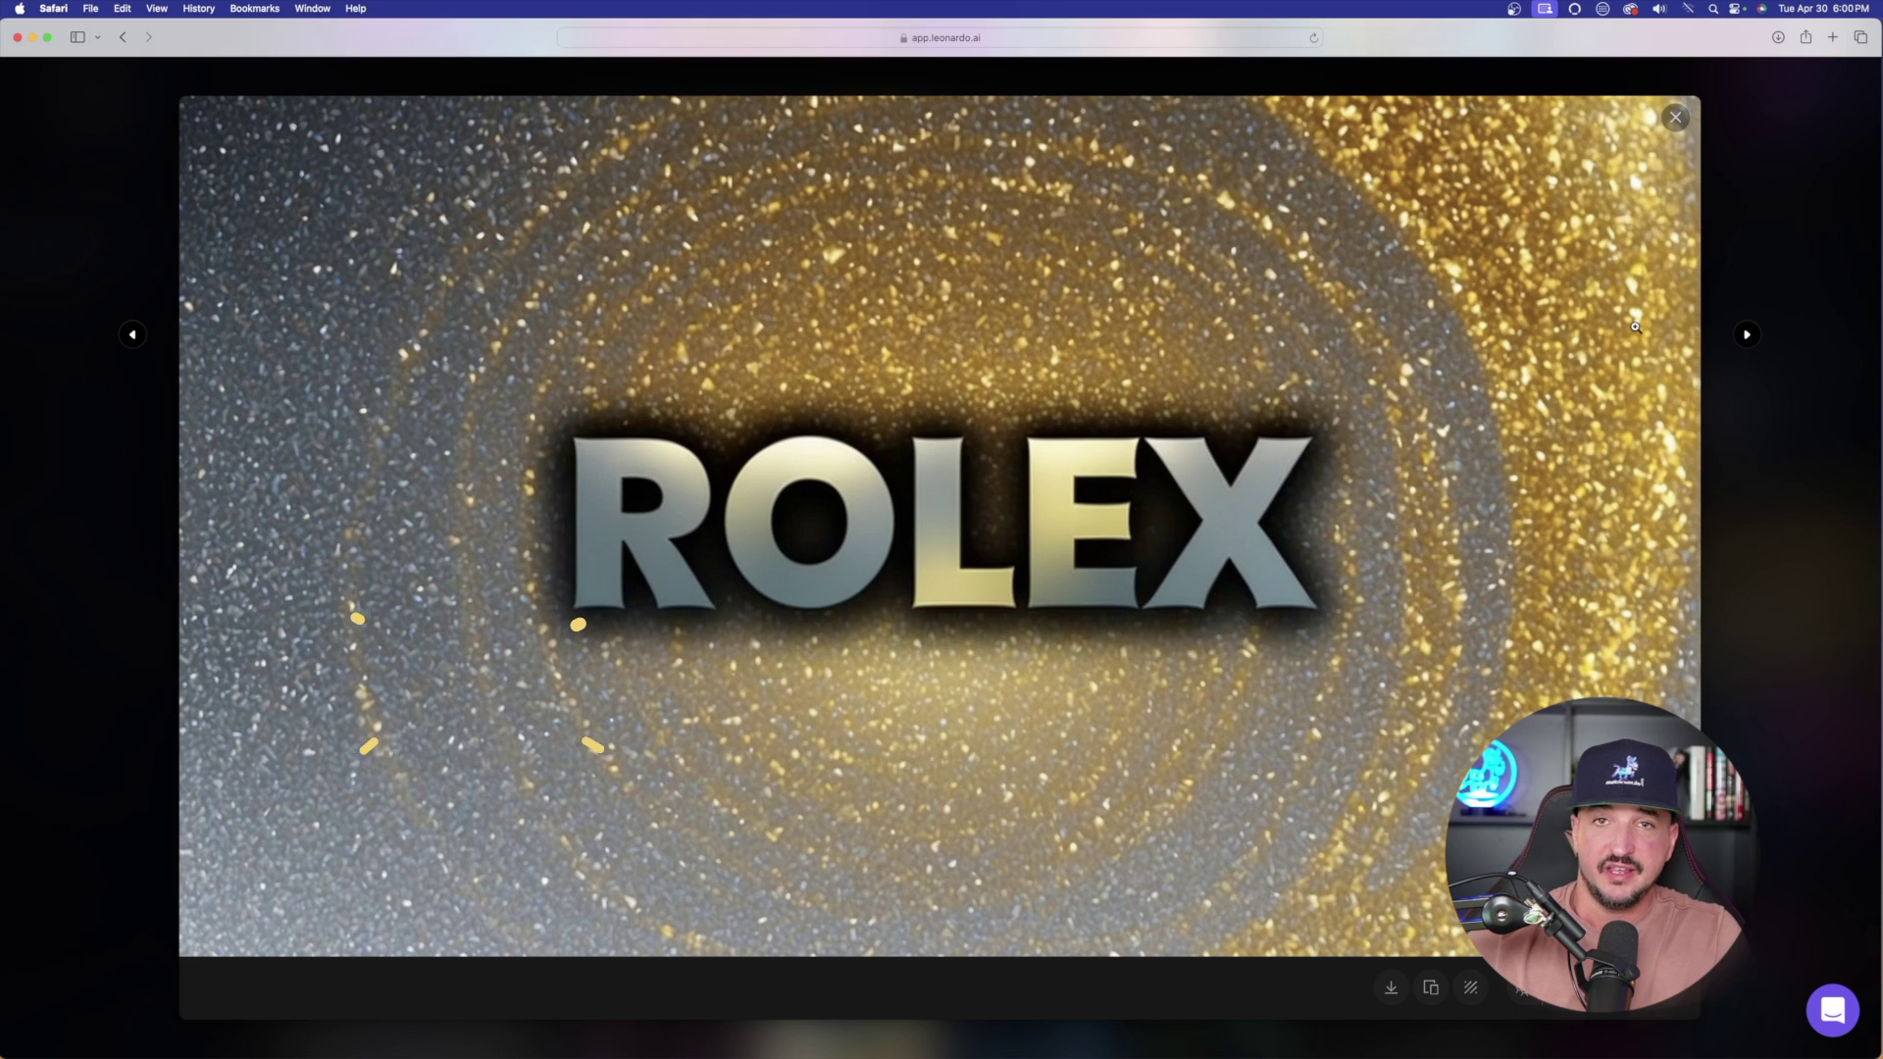
pyautogui.press('Right')
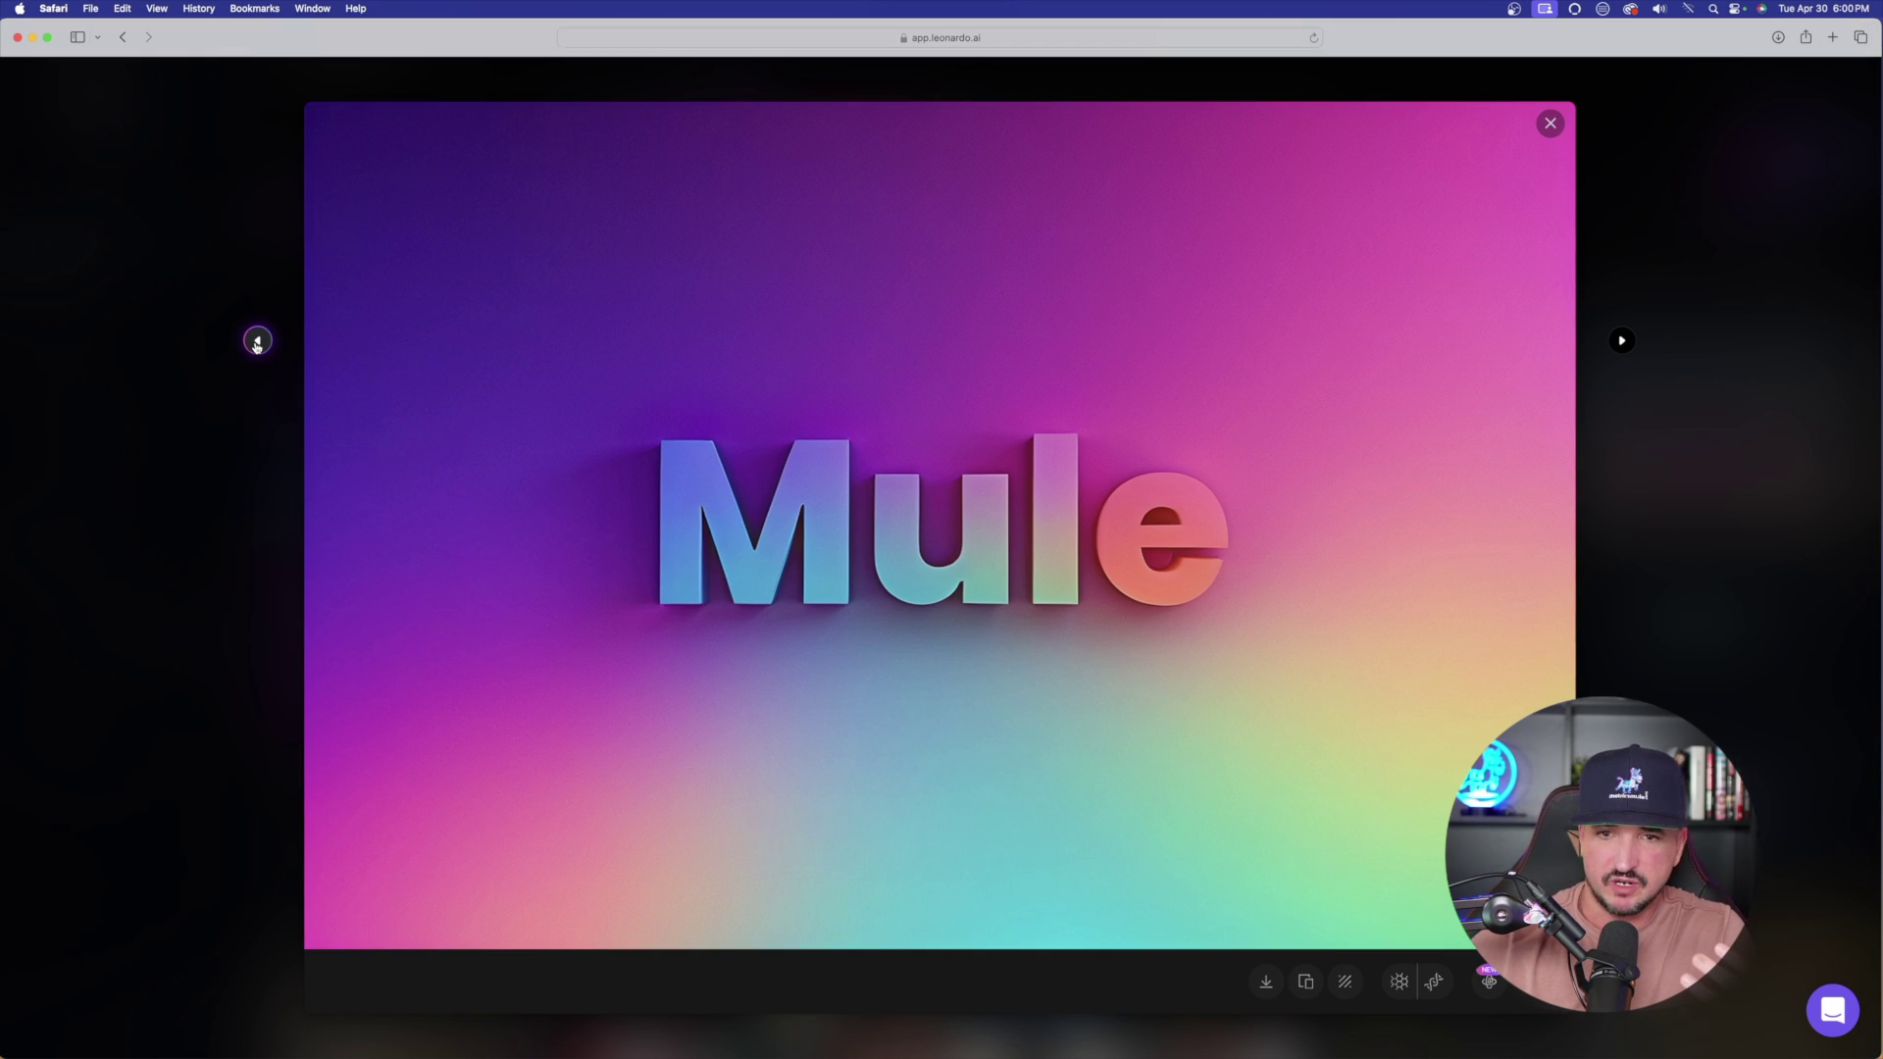
pyautogui.click(257, 341)
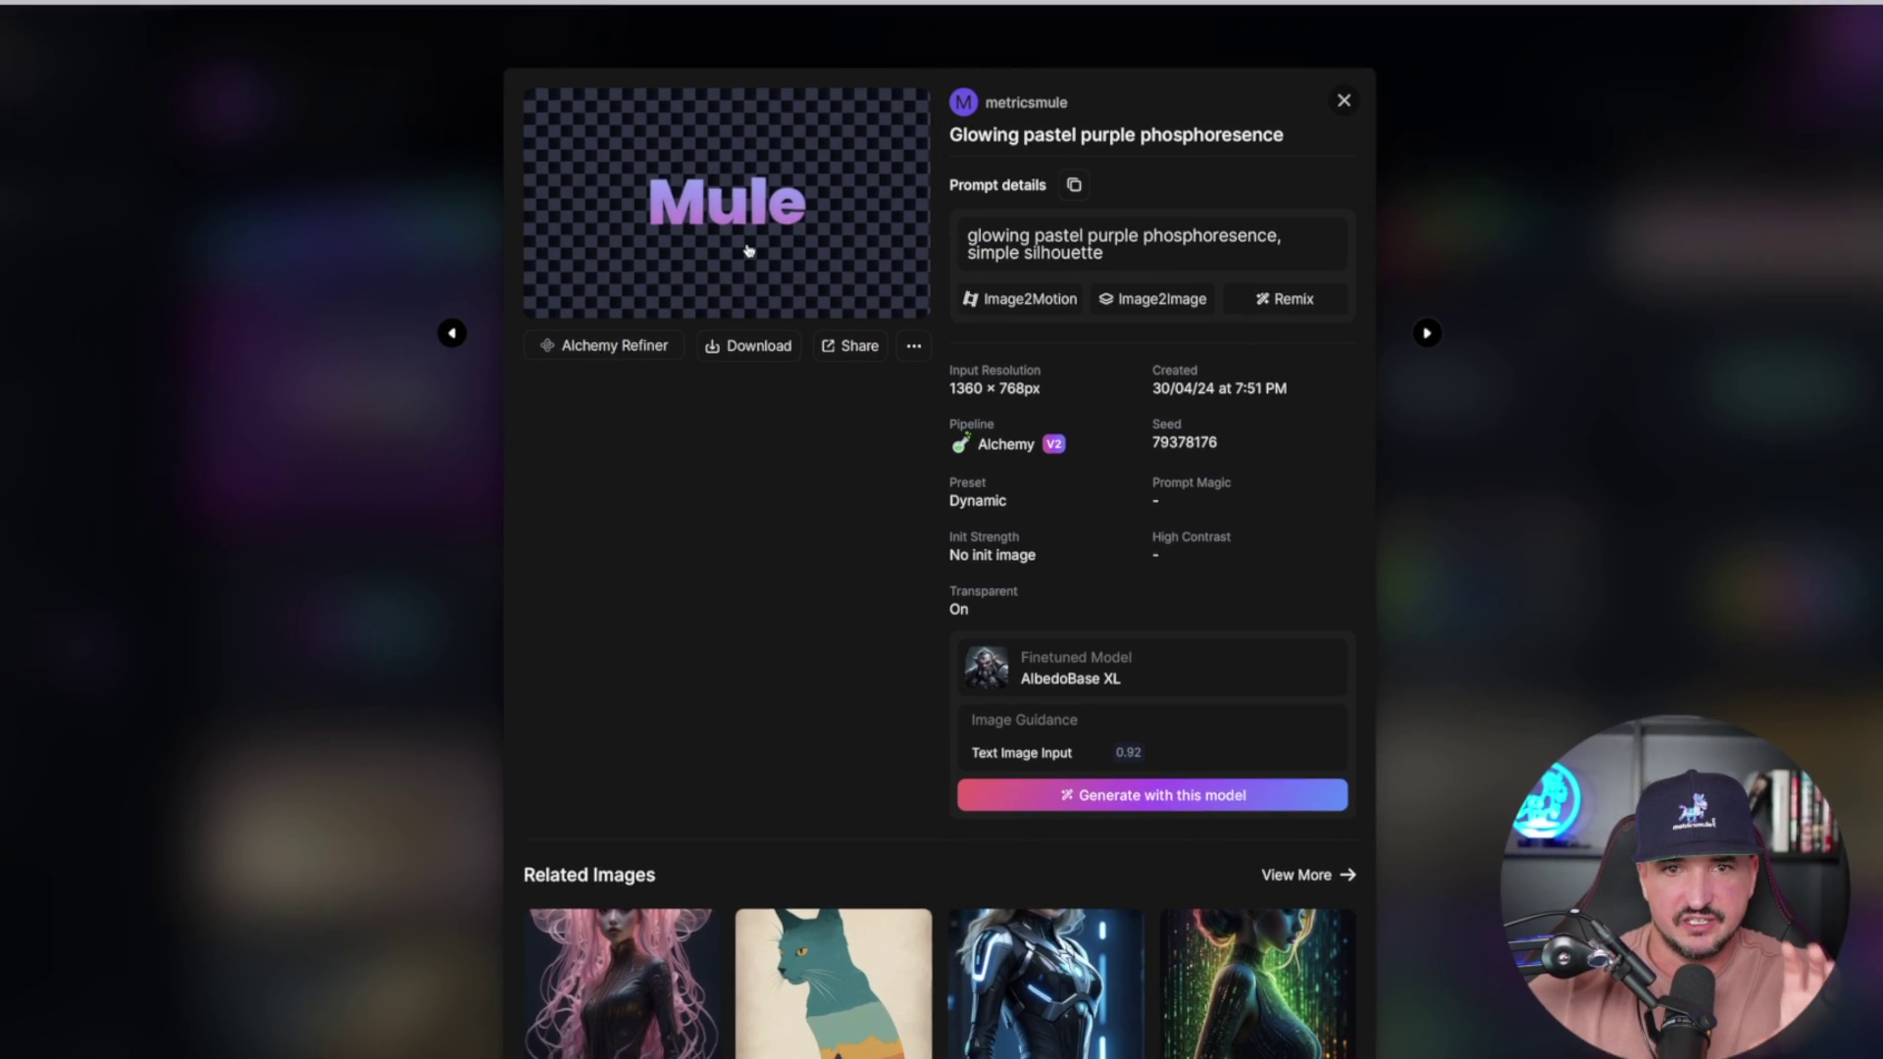
pyautogui.click(686, 224)
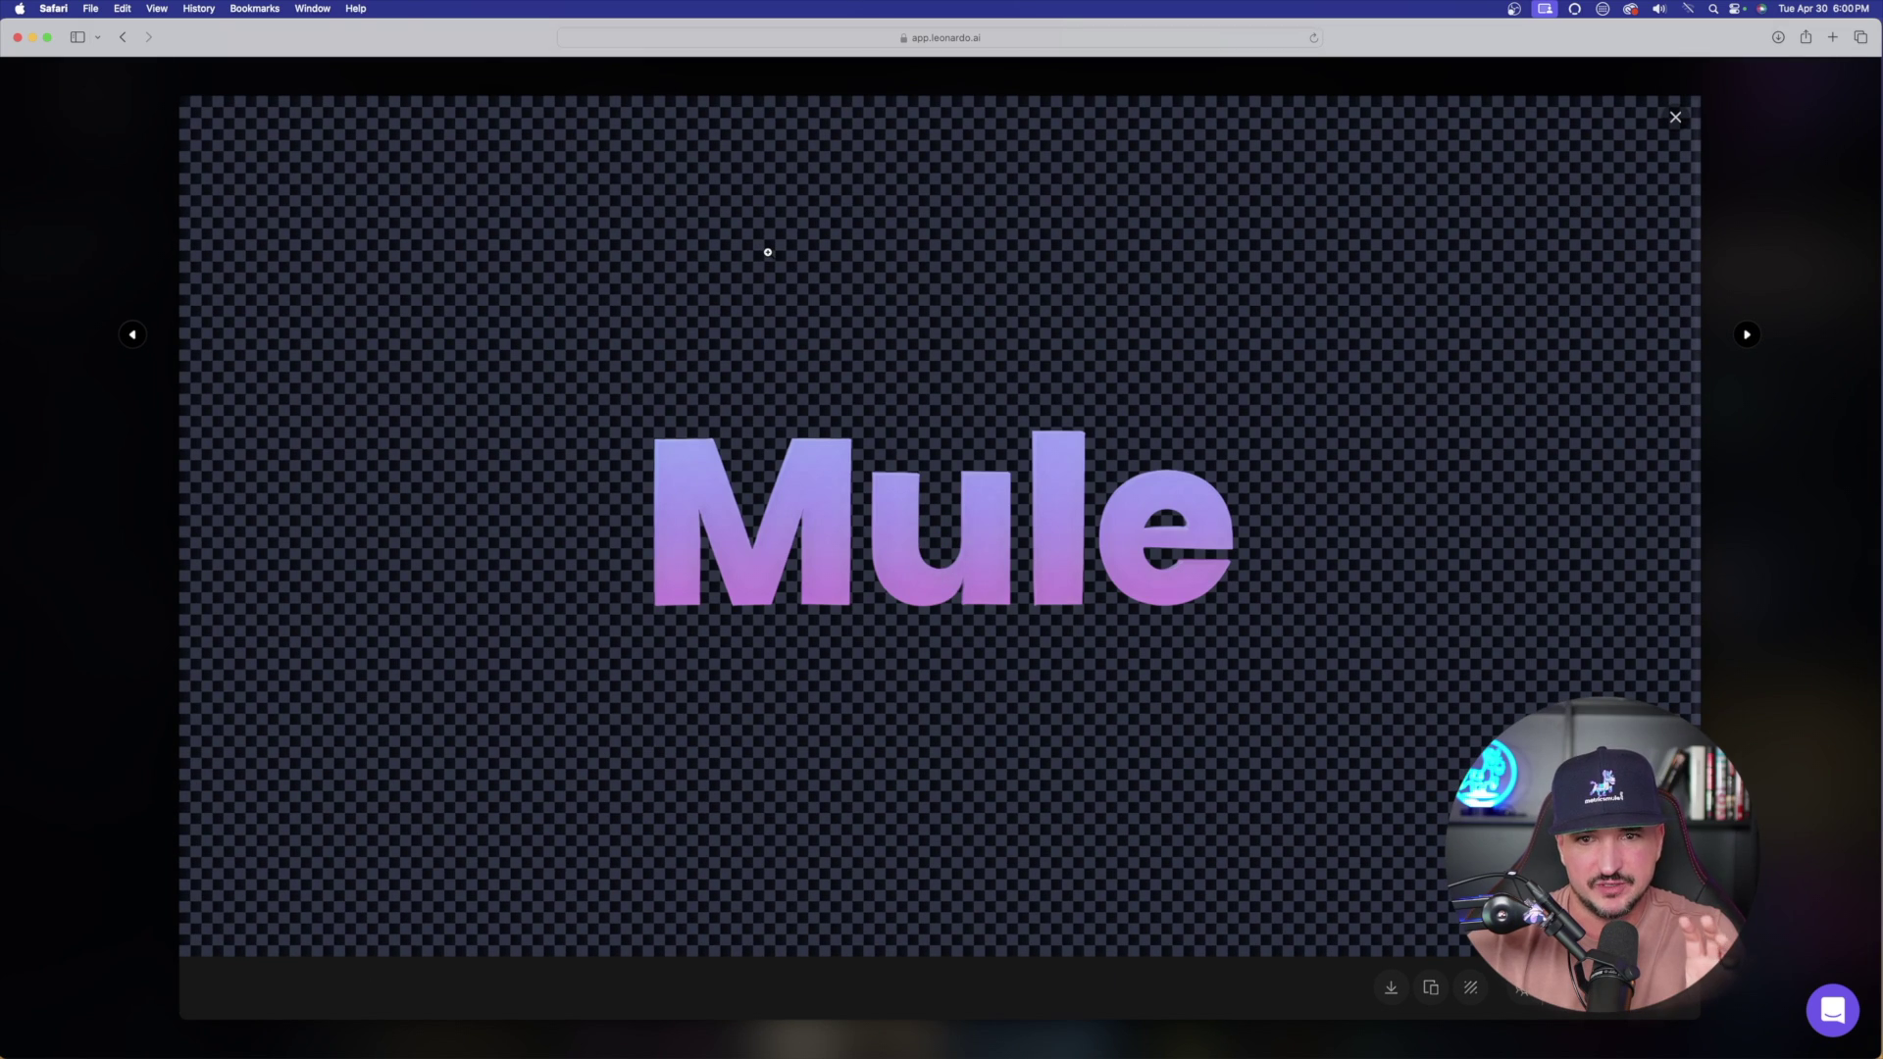
pyautogui.click(131, 227)
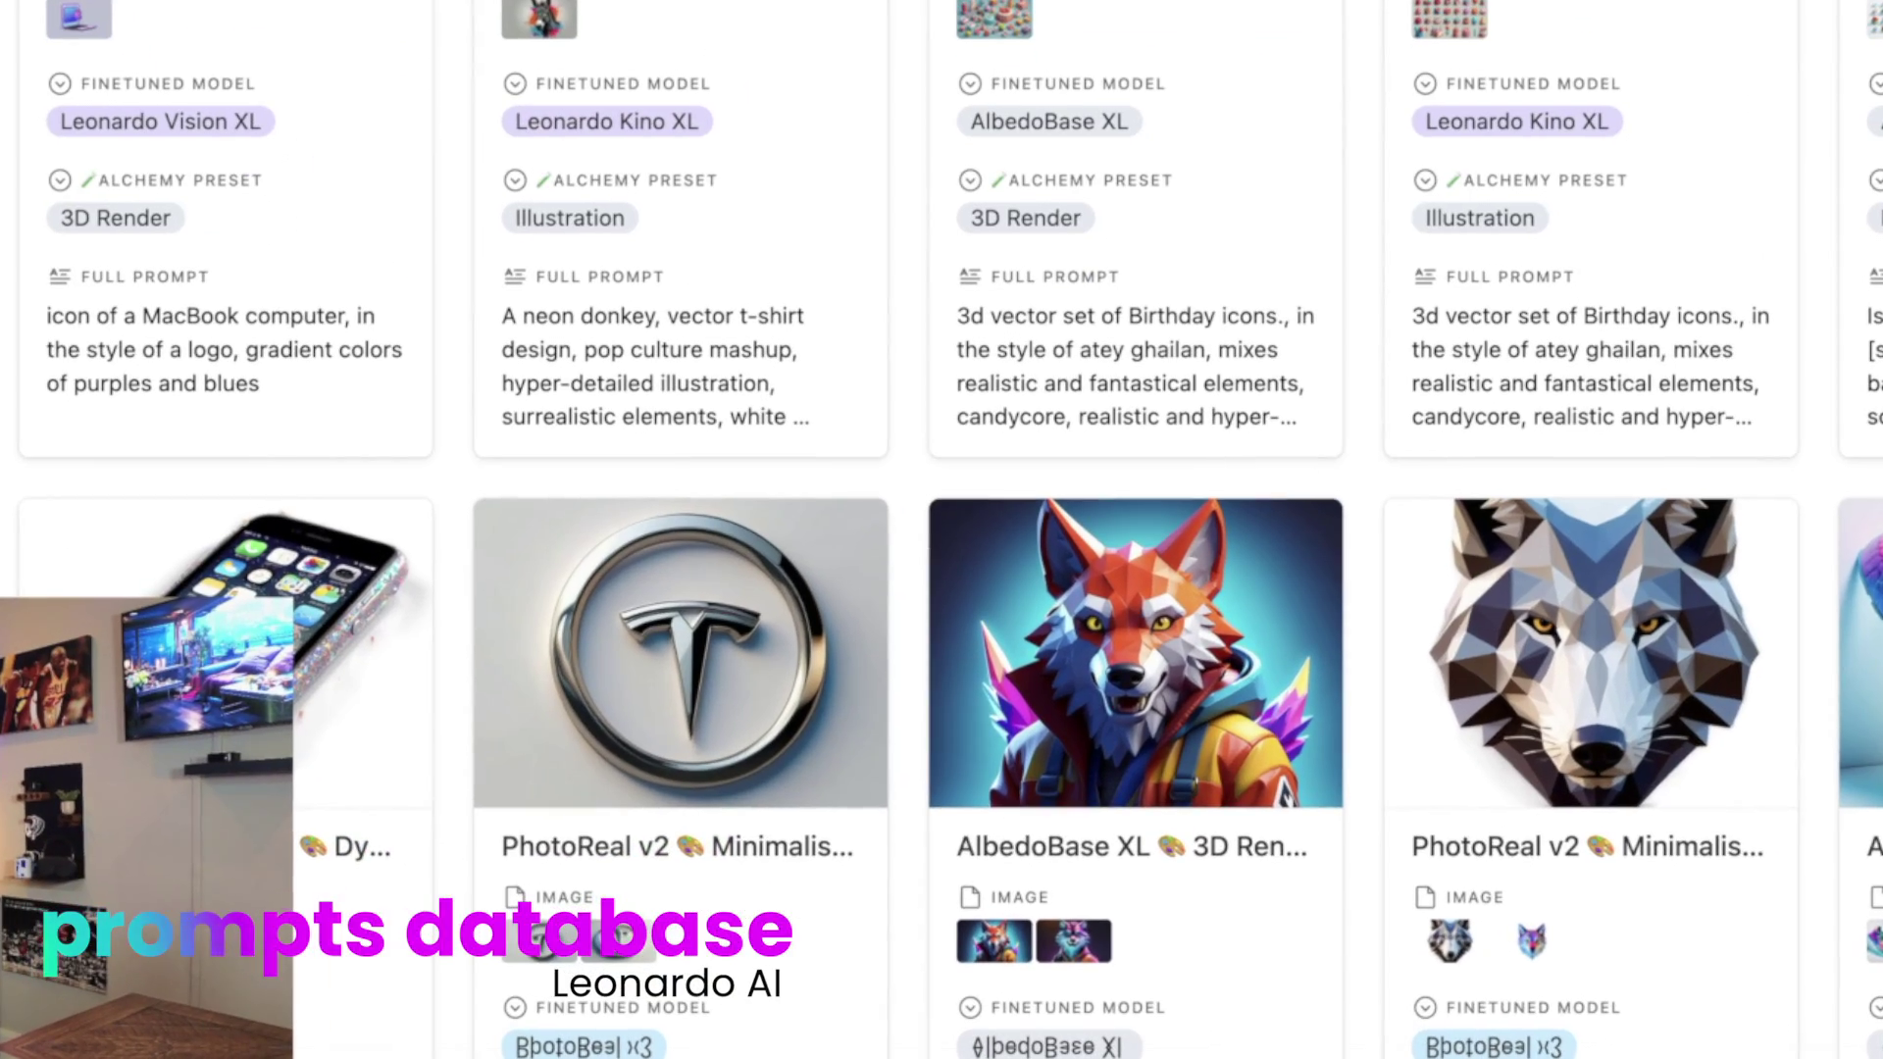
# Step: Scroll through the Logos gallery of FOX, Apple, Mule, ROLEX and Beaches cards
pyautogui.scroll(-5, 588, 686)
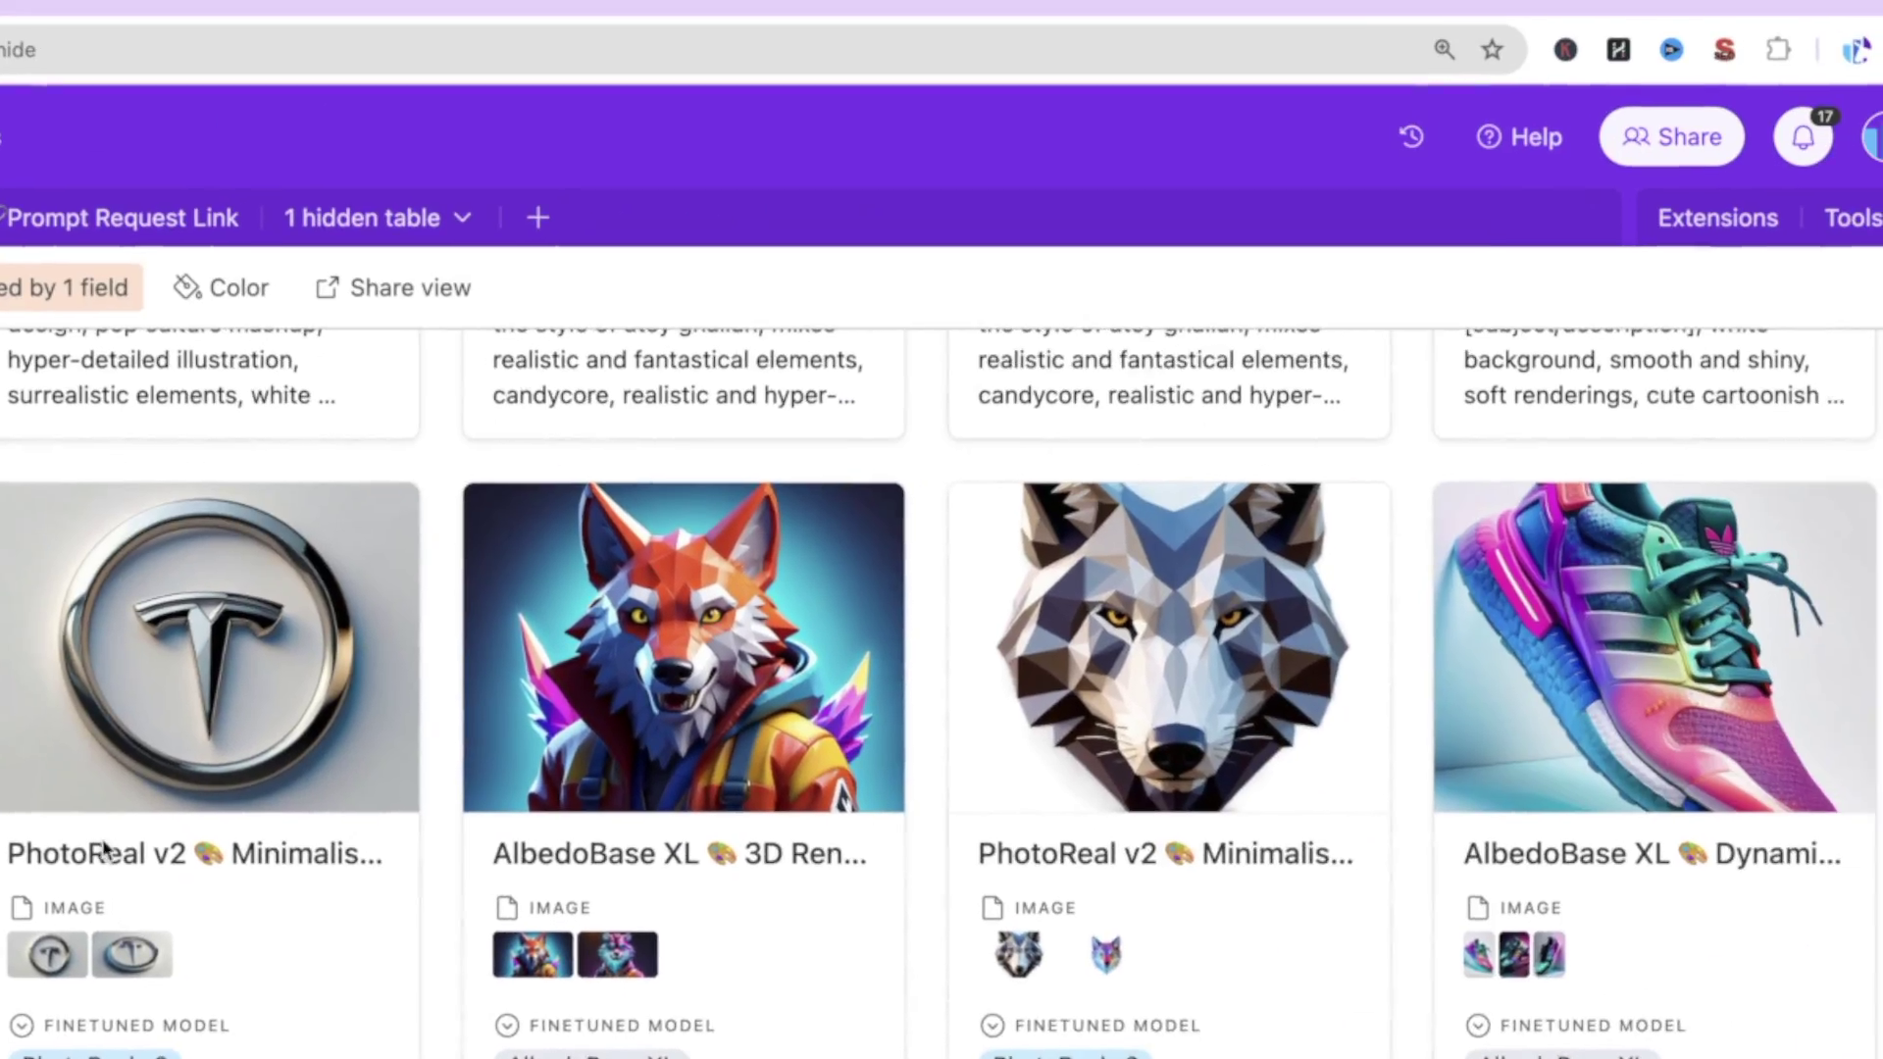
pyautogui.scroll(-10, 105, 849)
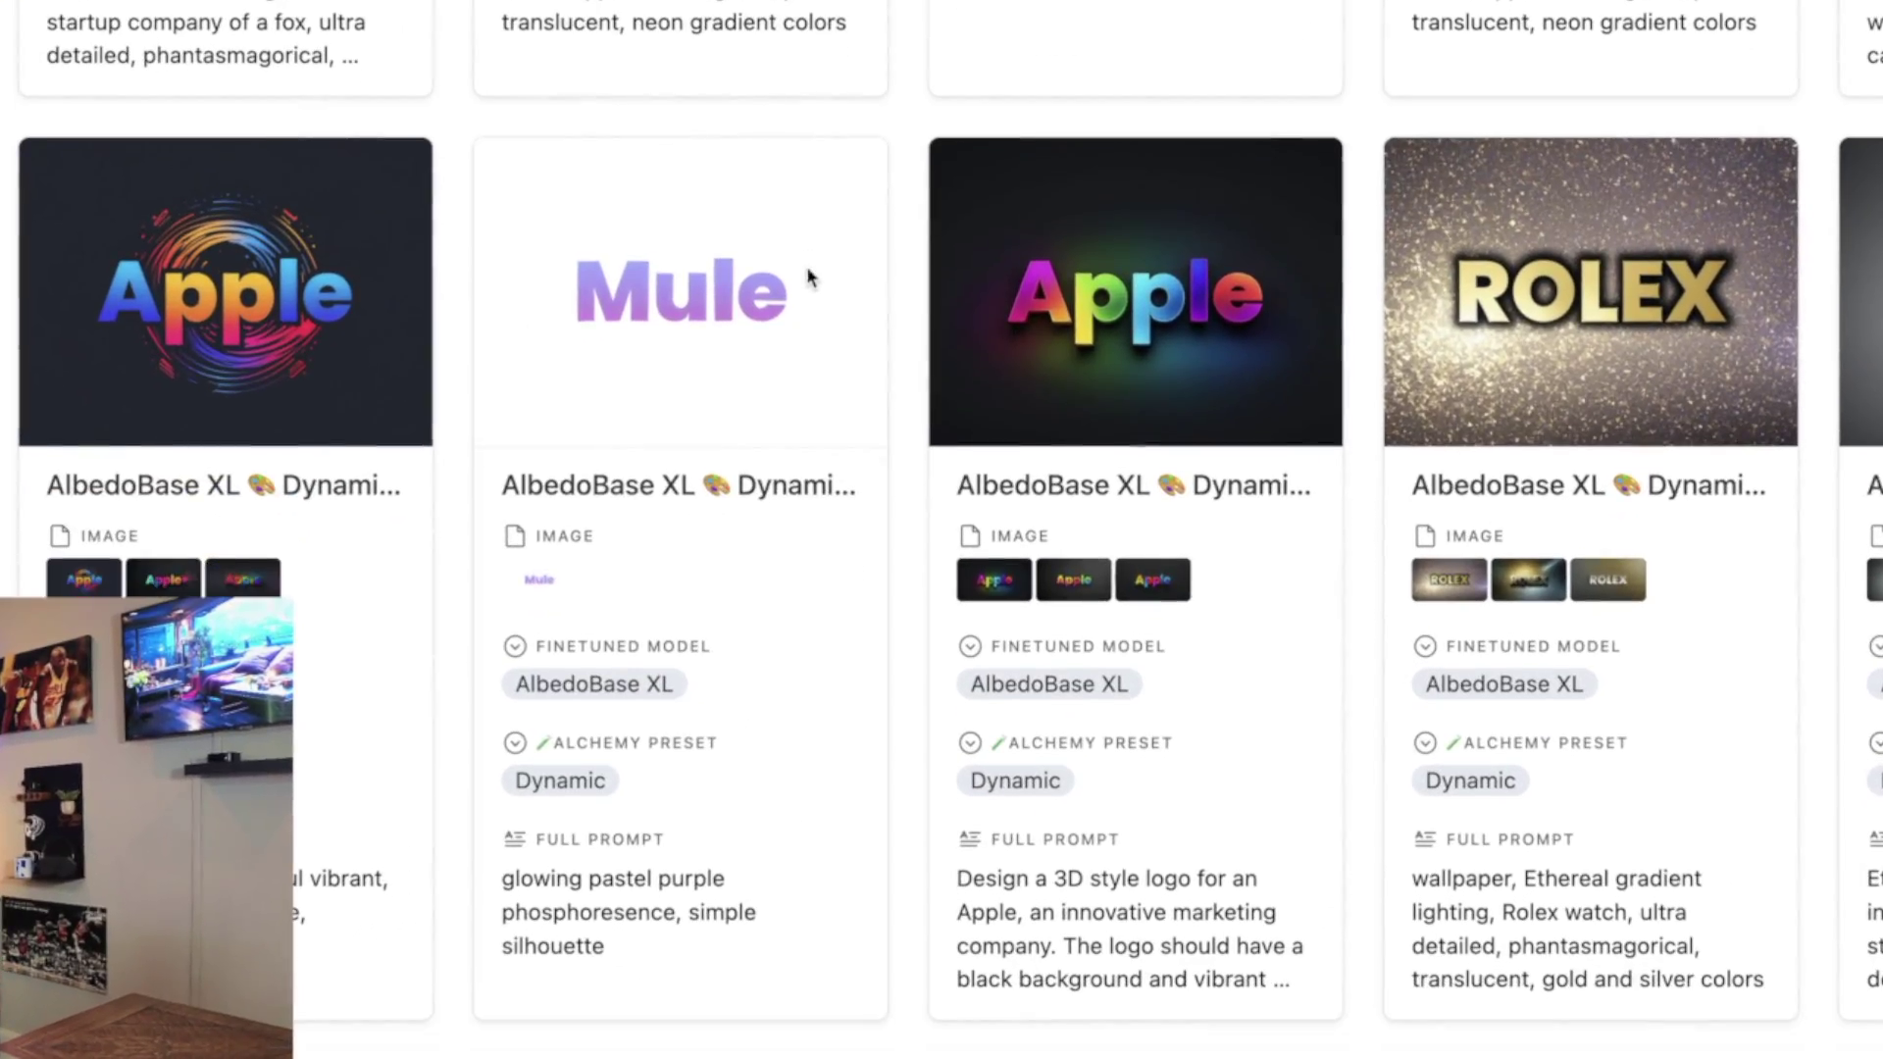
# Step: Expand the Esports Apple logo record and scroll through its prompt and settings fields
pyautogui.scroll(-3, 853, 485)
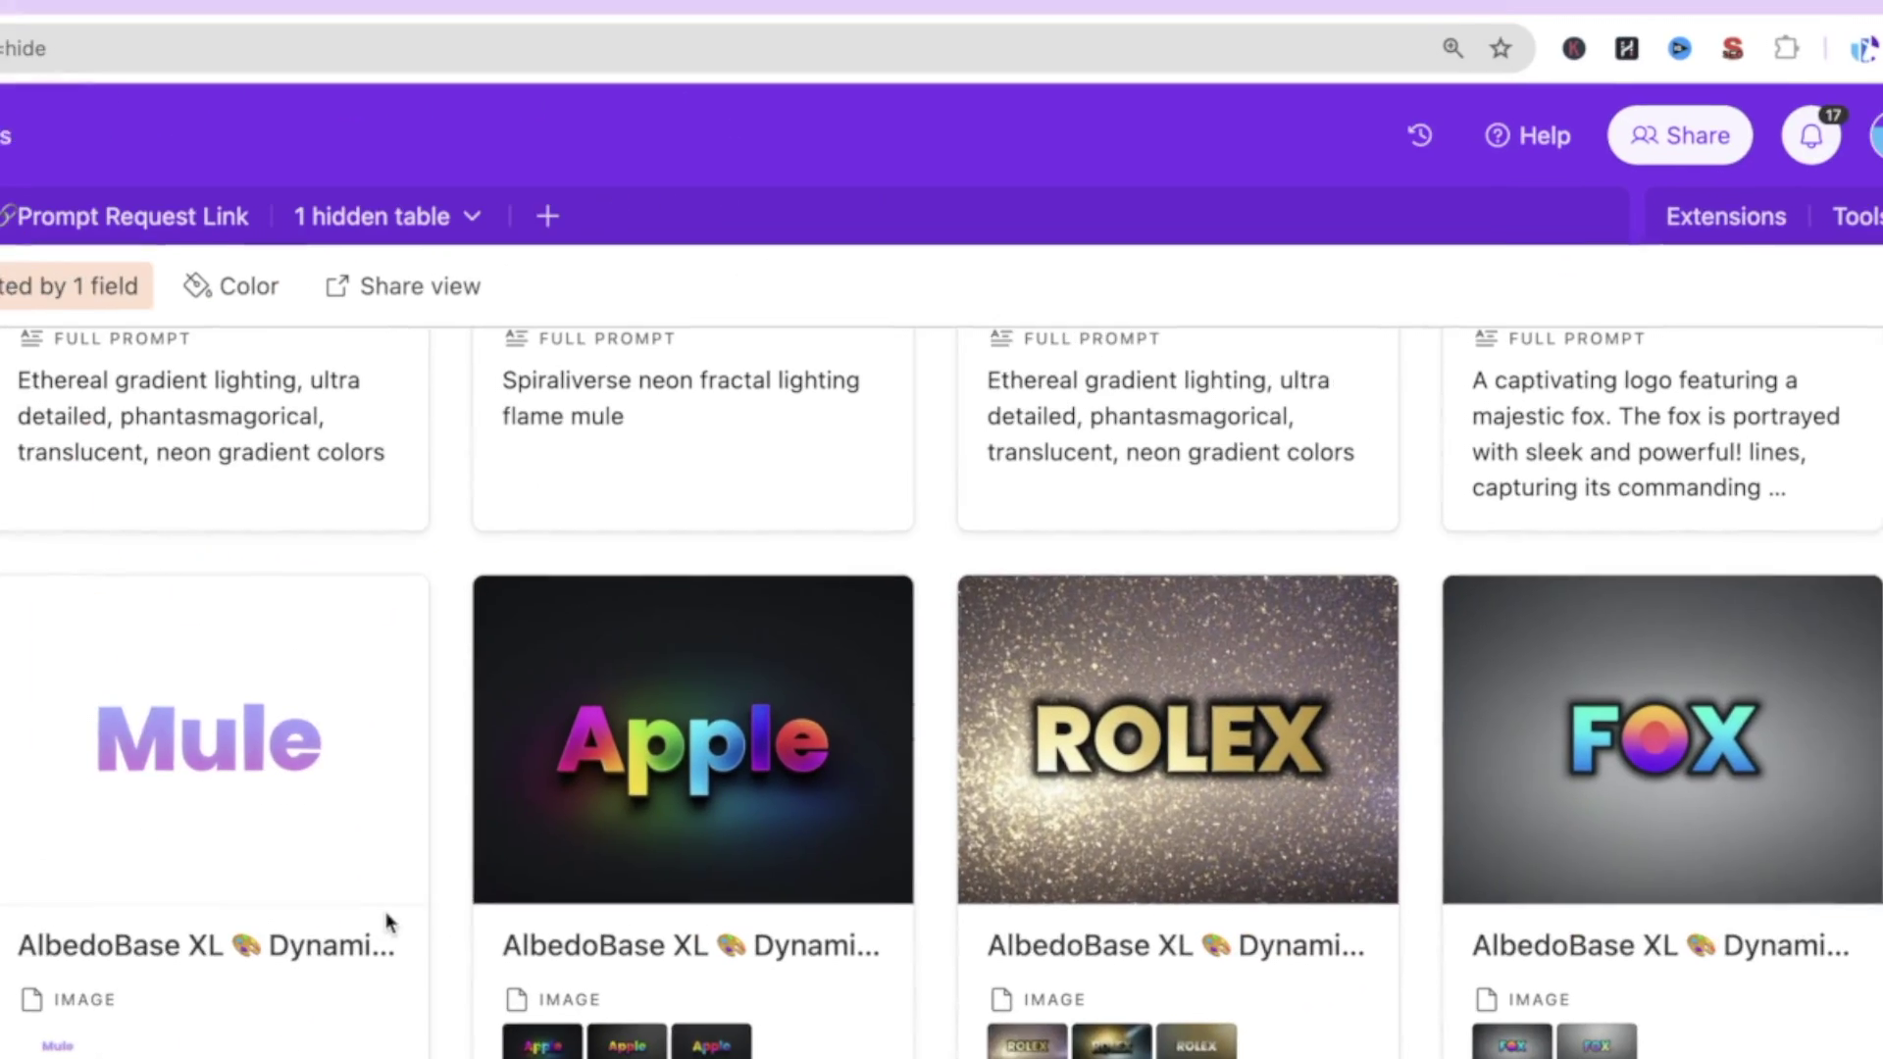
pyautogui.scroll(2, 422, 917)
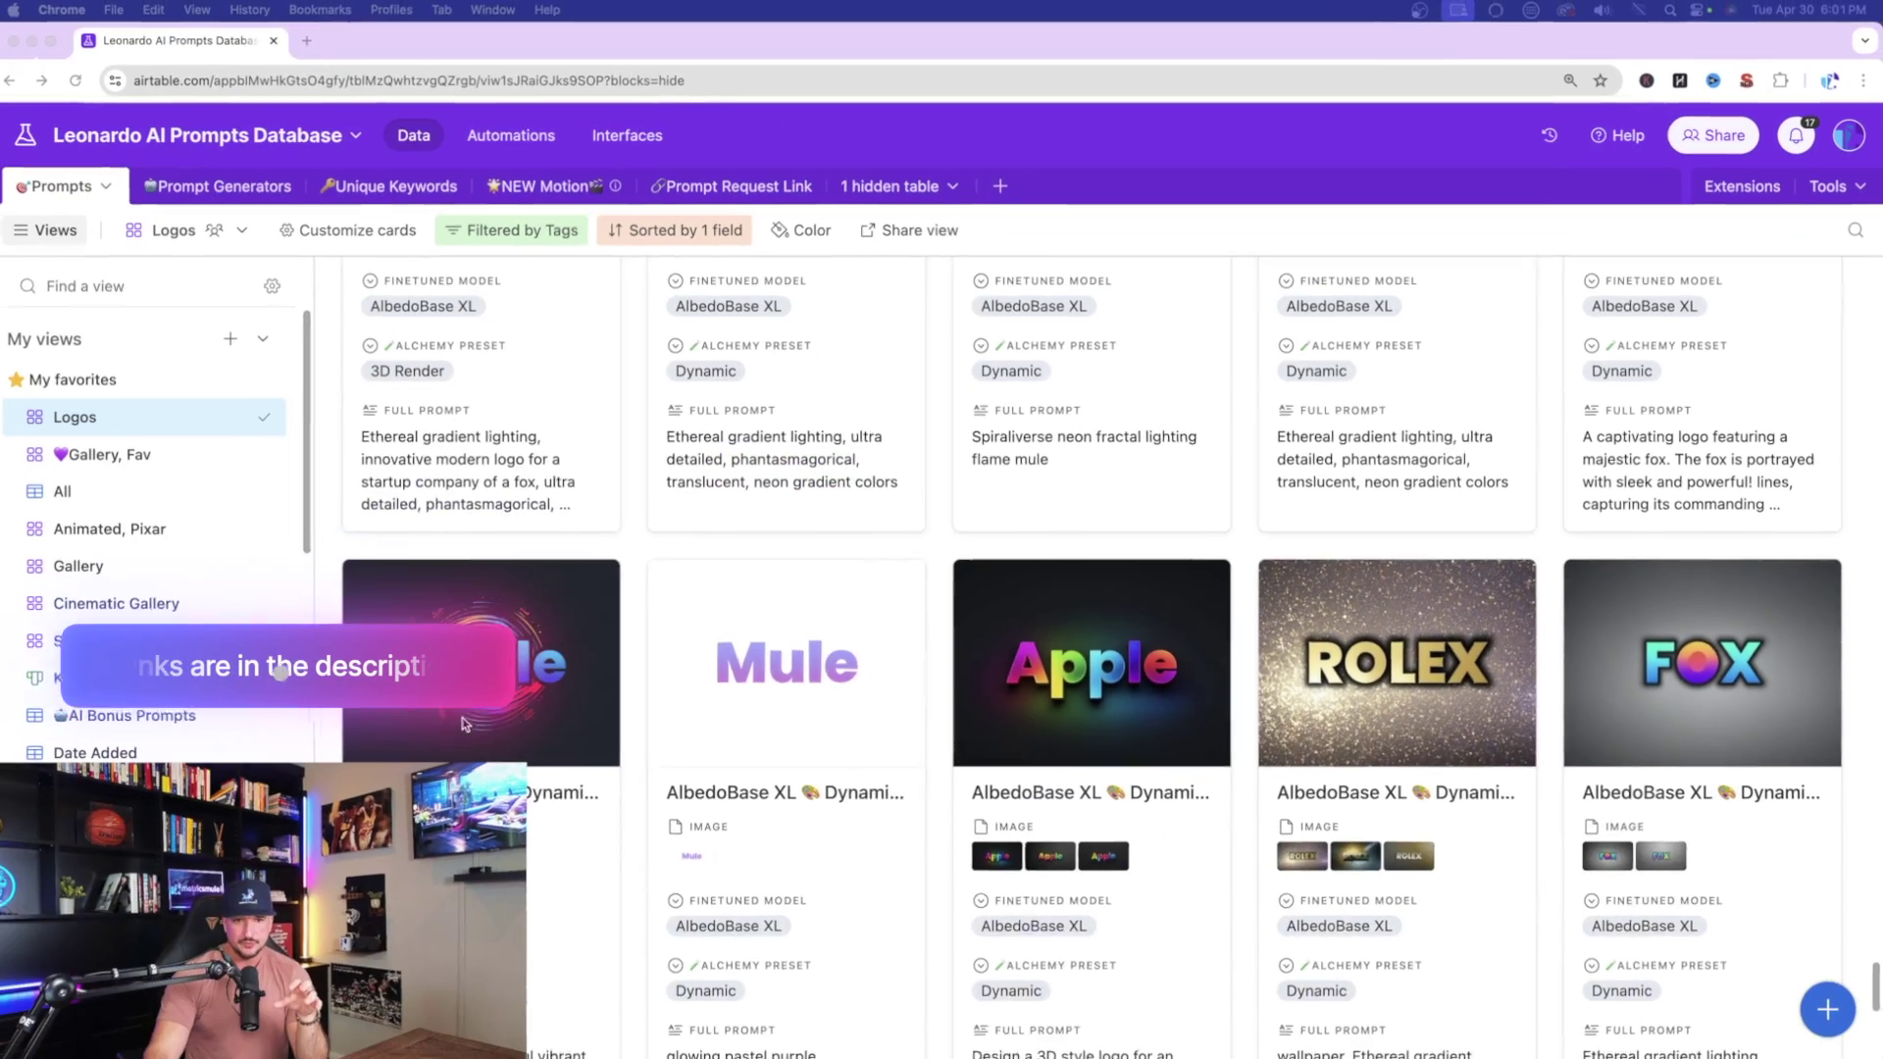
pyautogui.click(1096, 659)
pyautogui.scroll(-5, 659, 537)
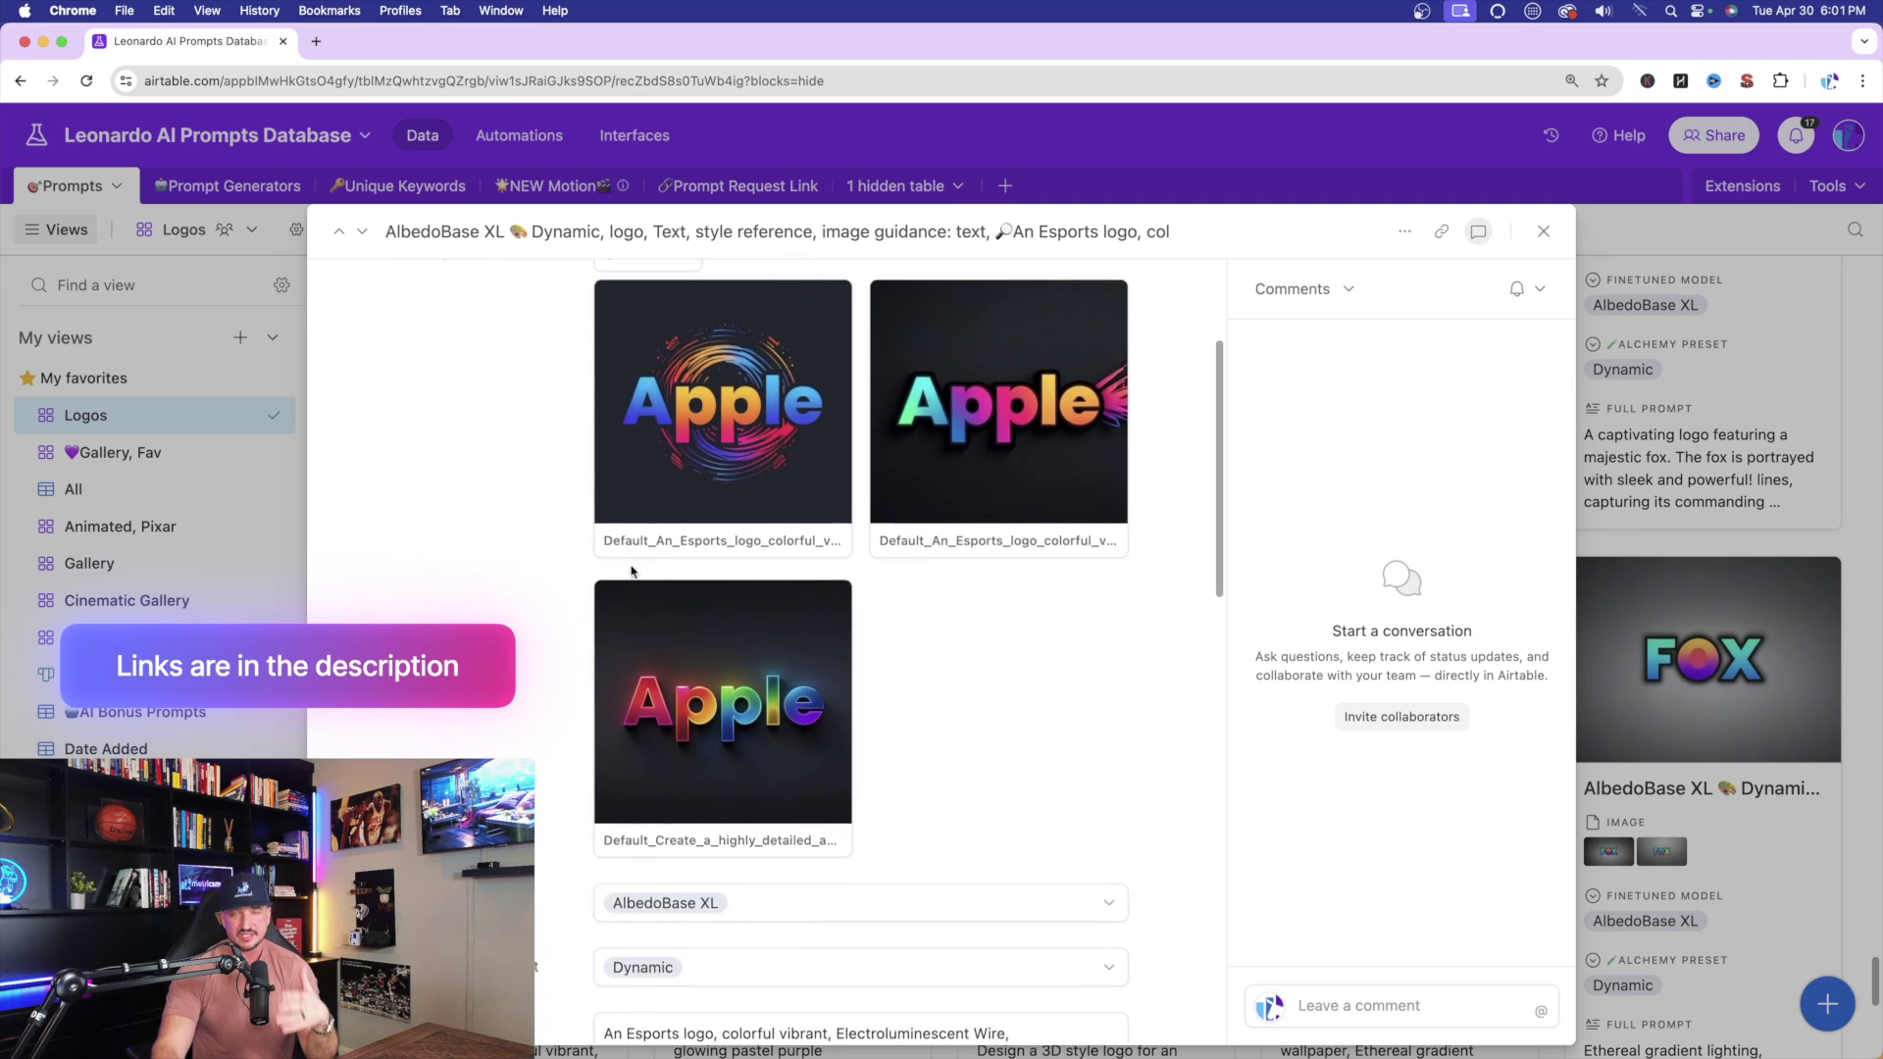
pyautogui.scroll(-2, 677, 540)
pyautogui.scroll(3, 716, 559)
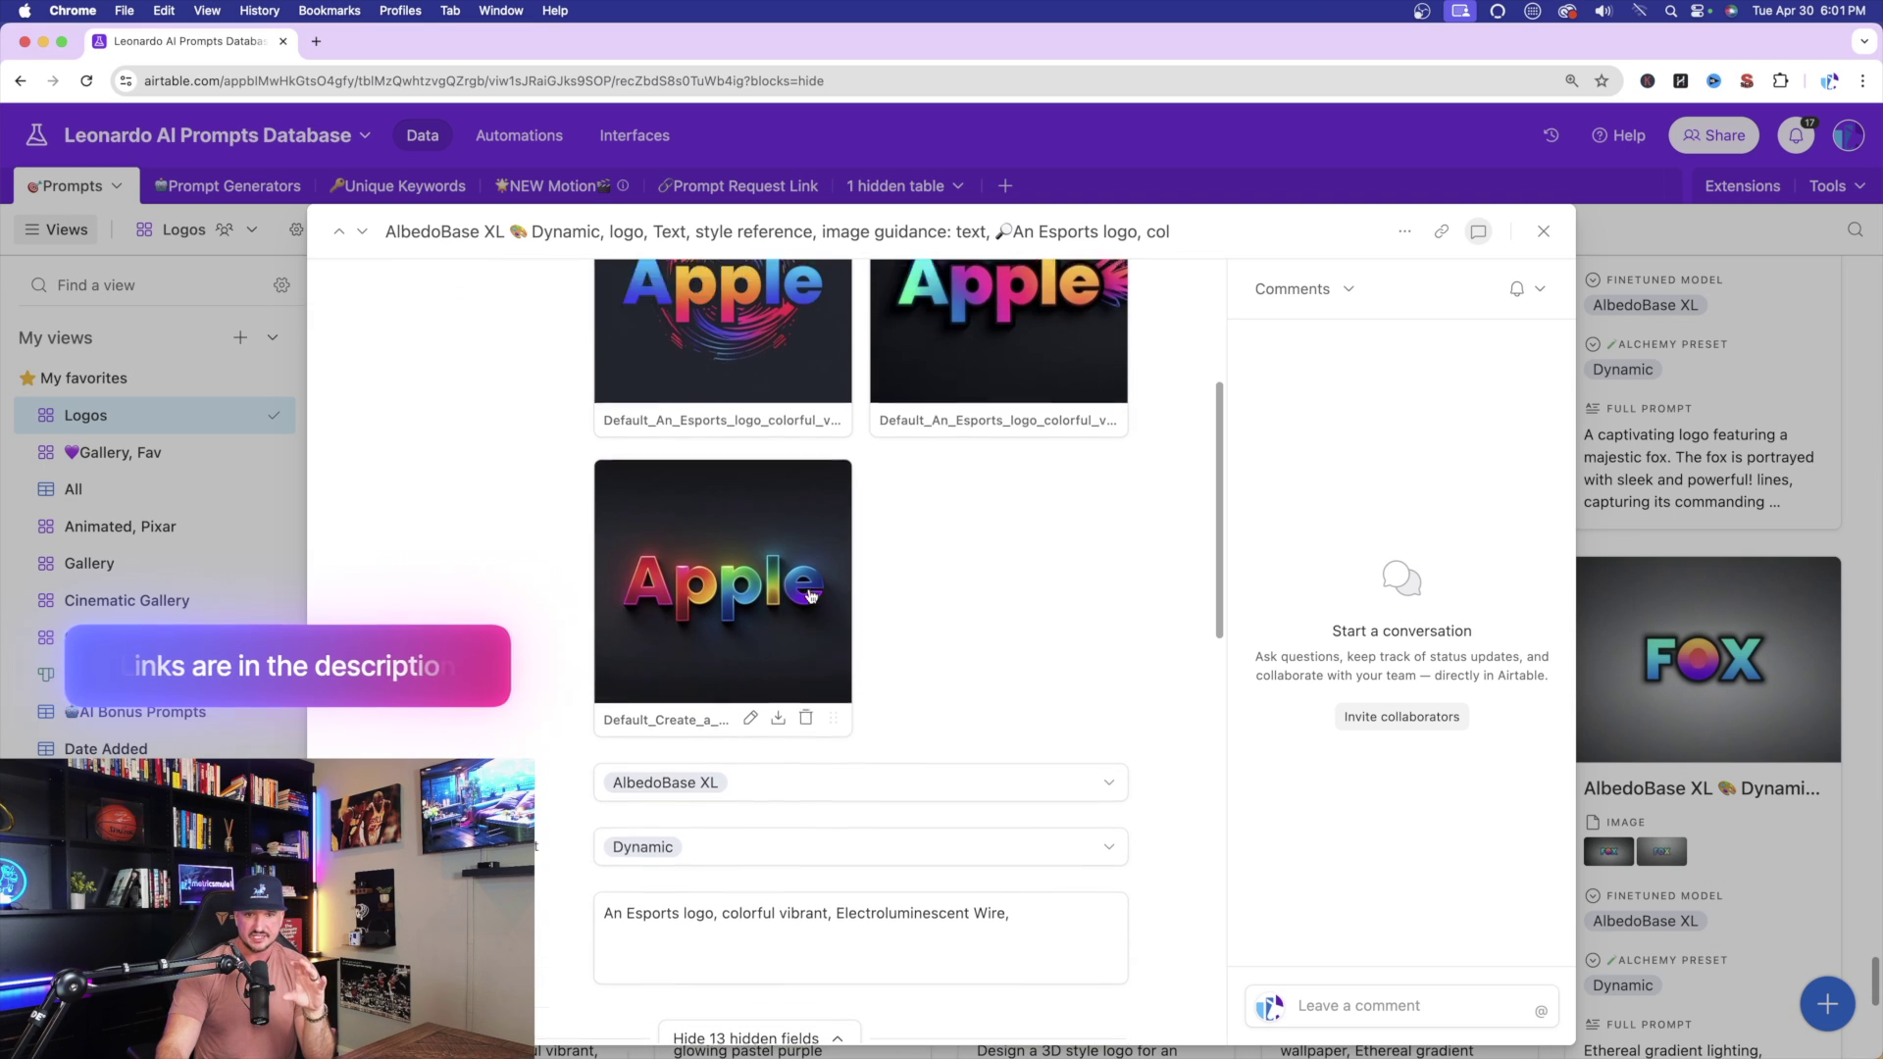
pyautogui.scroll(-3, 745, 555)
pyautogui.scroll(-2, 804, 554)
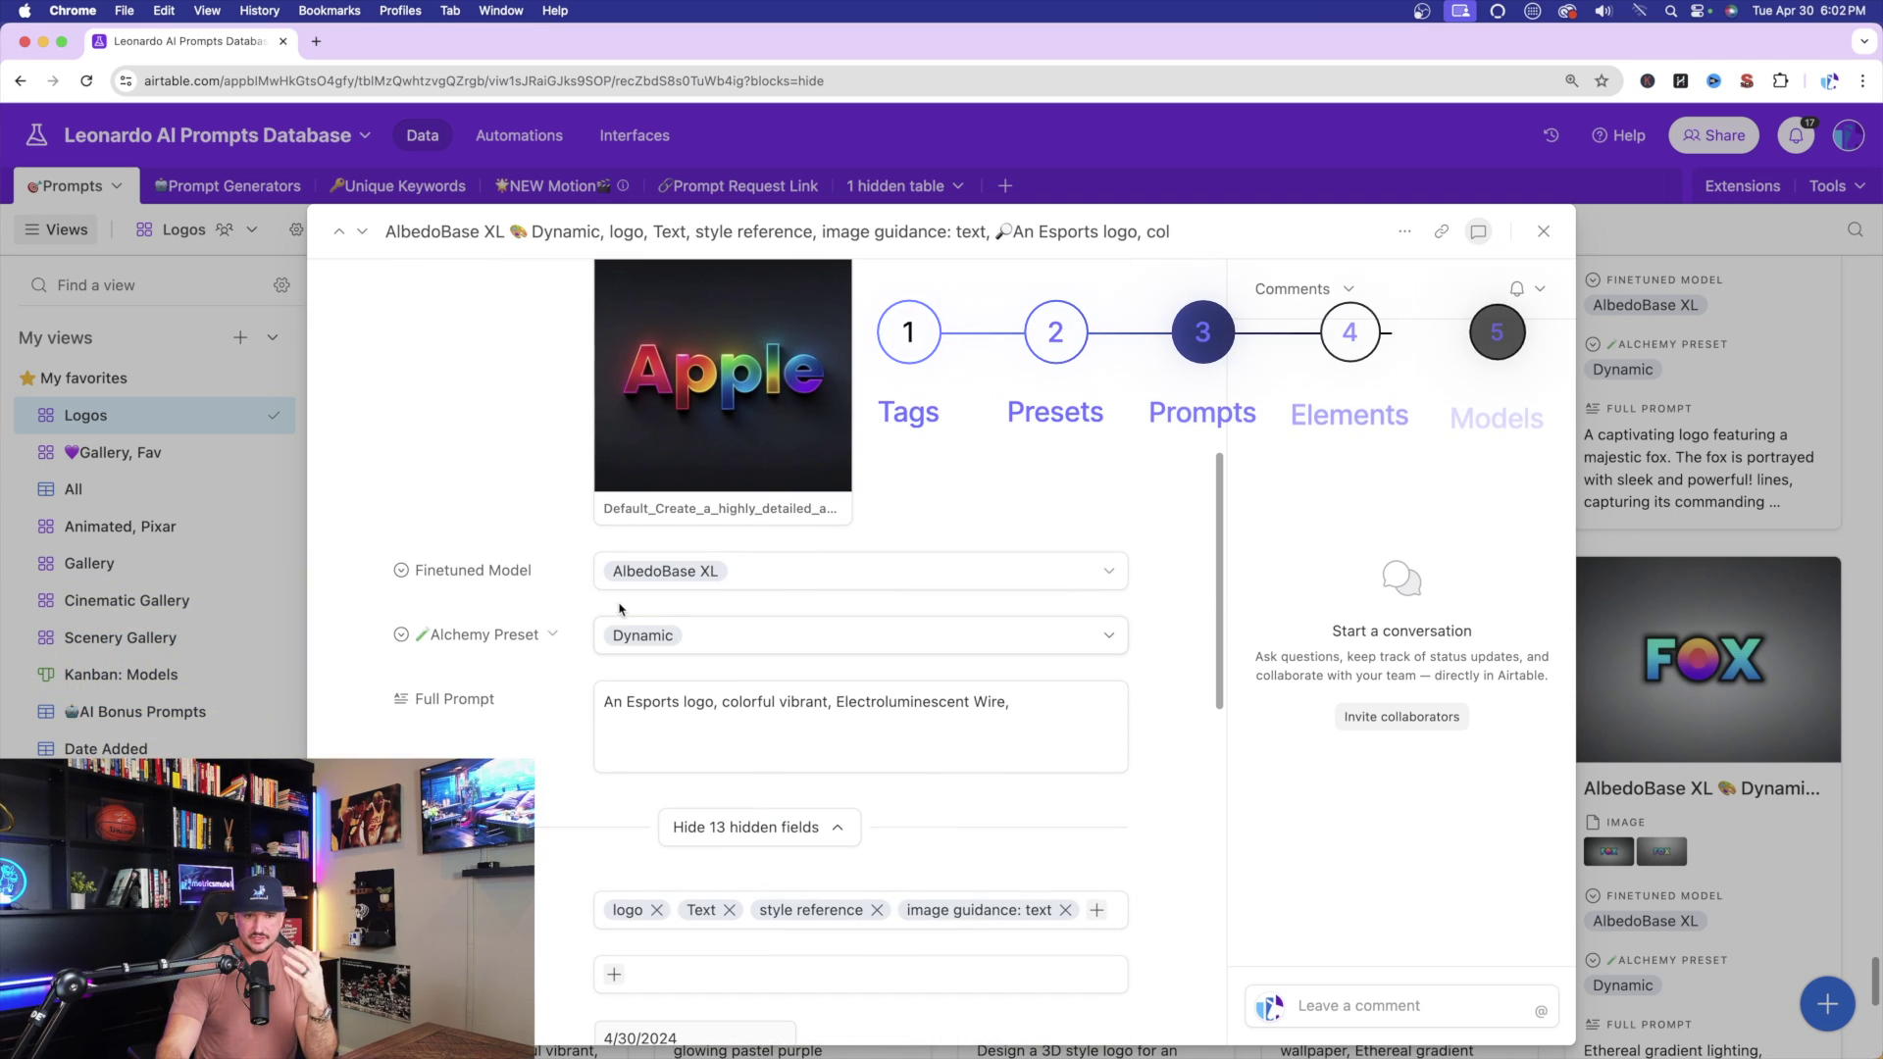
pyautogui.scroll(2, 657, 578)
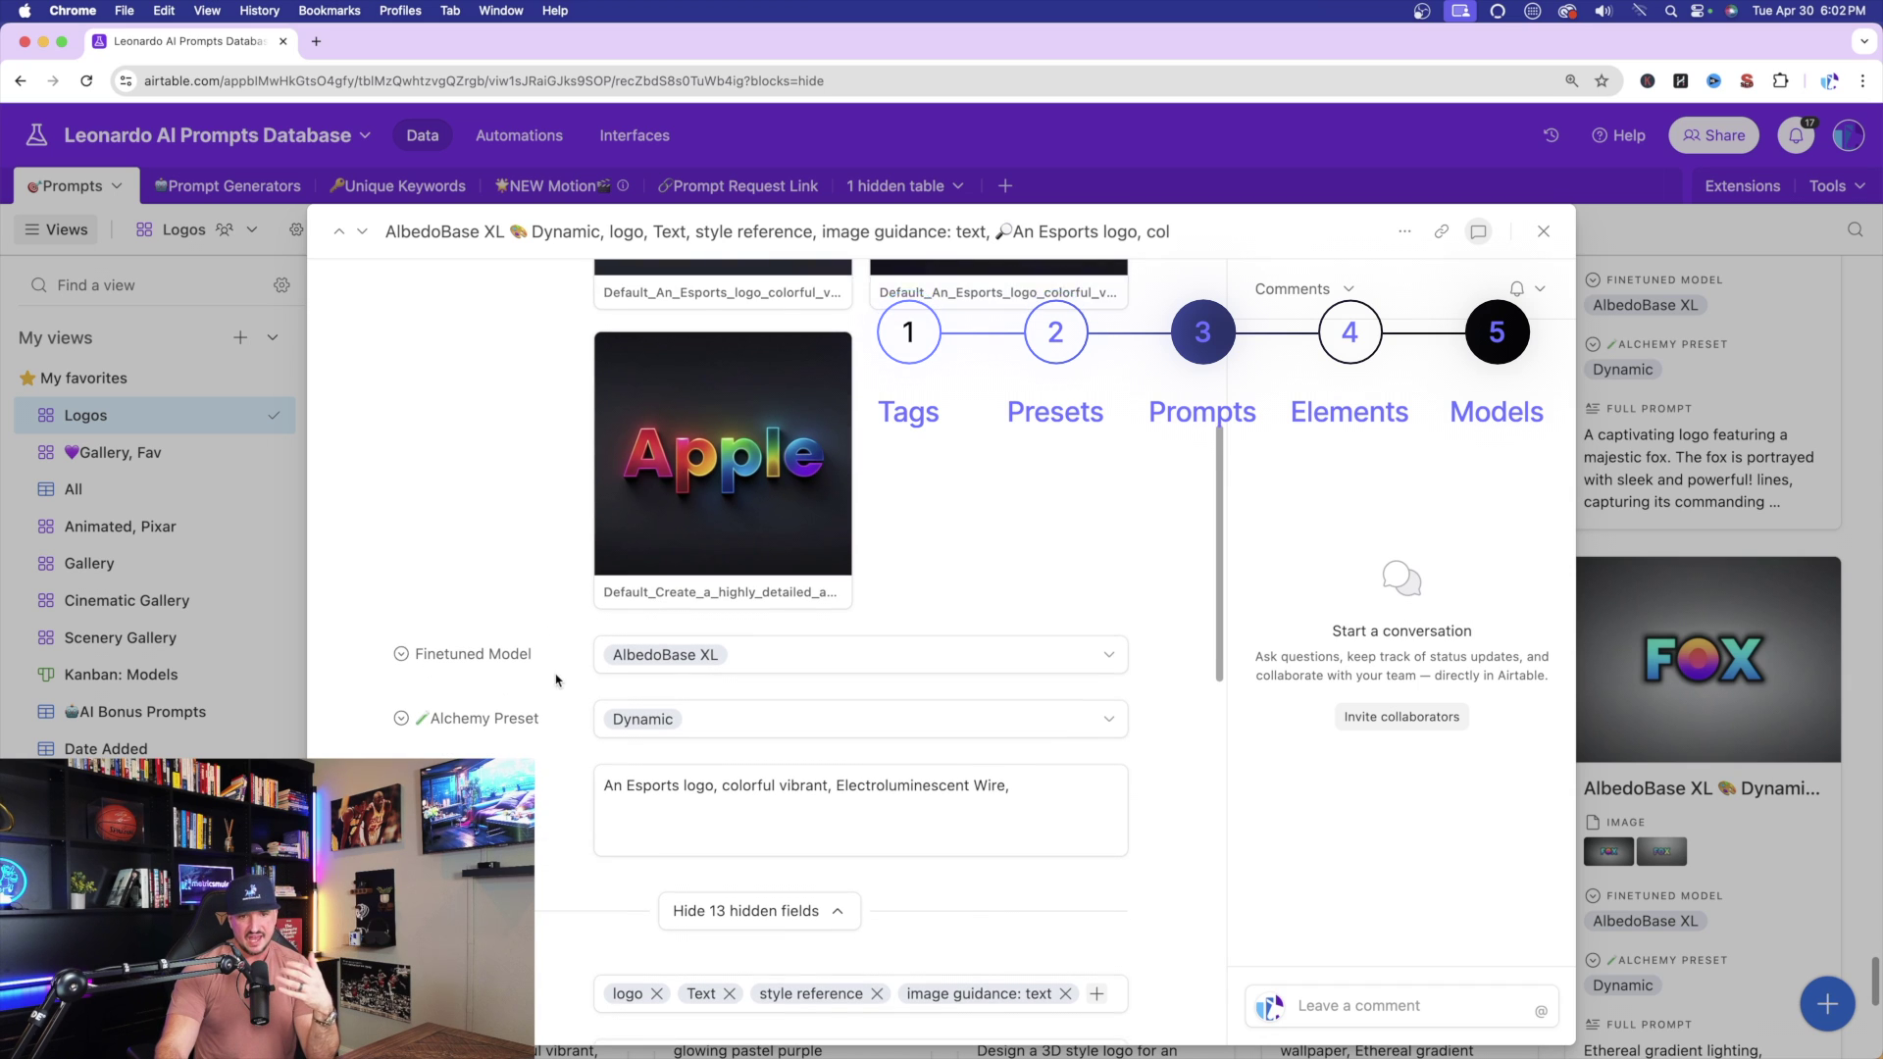
pyautogui.scroll(-1, 628, 647)
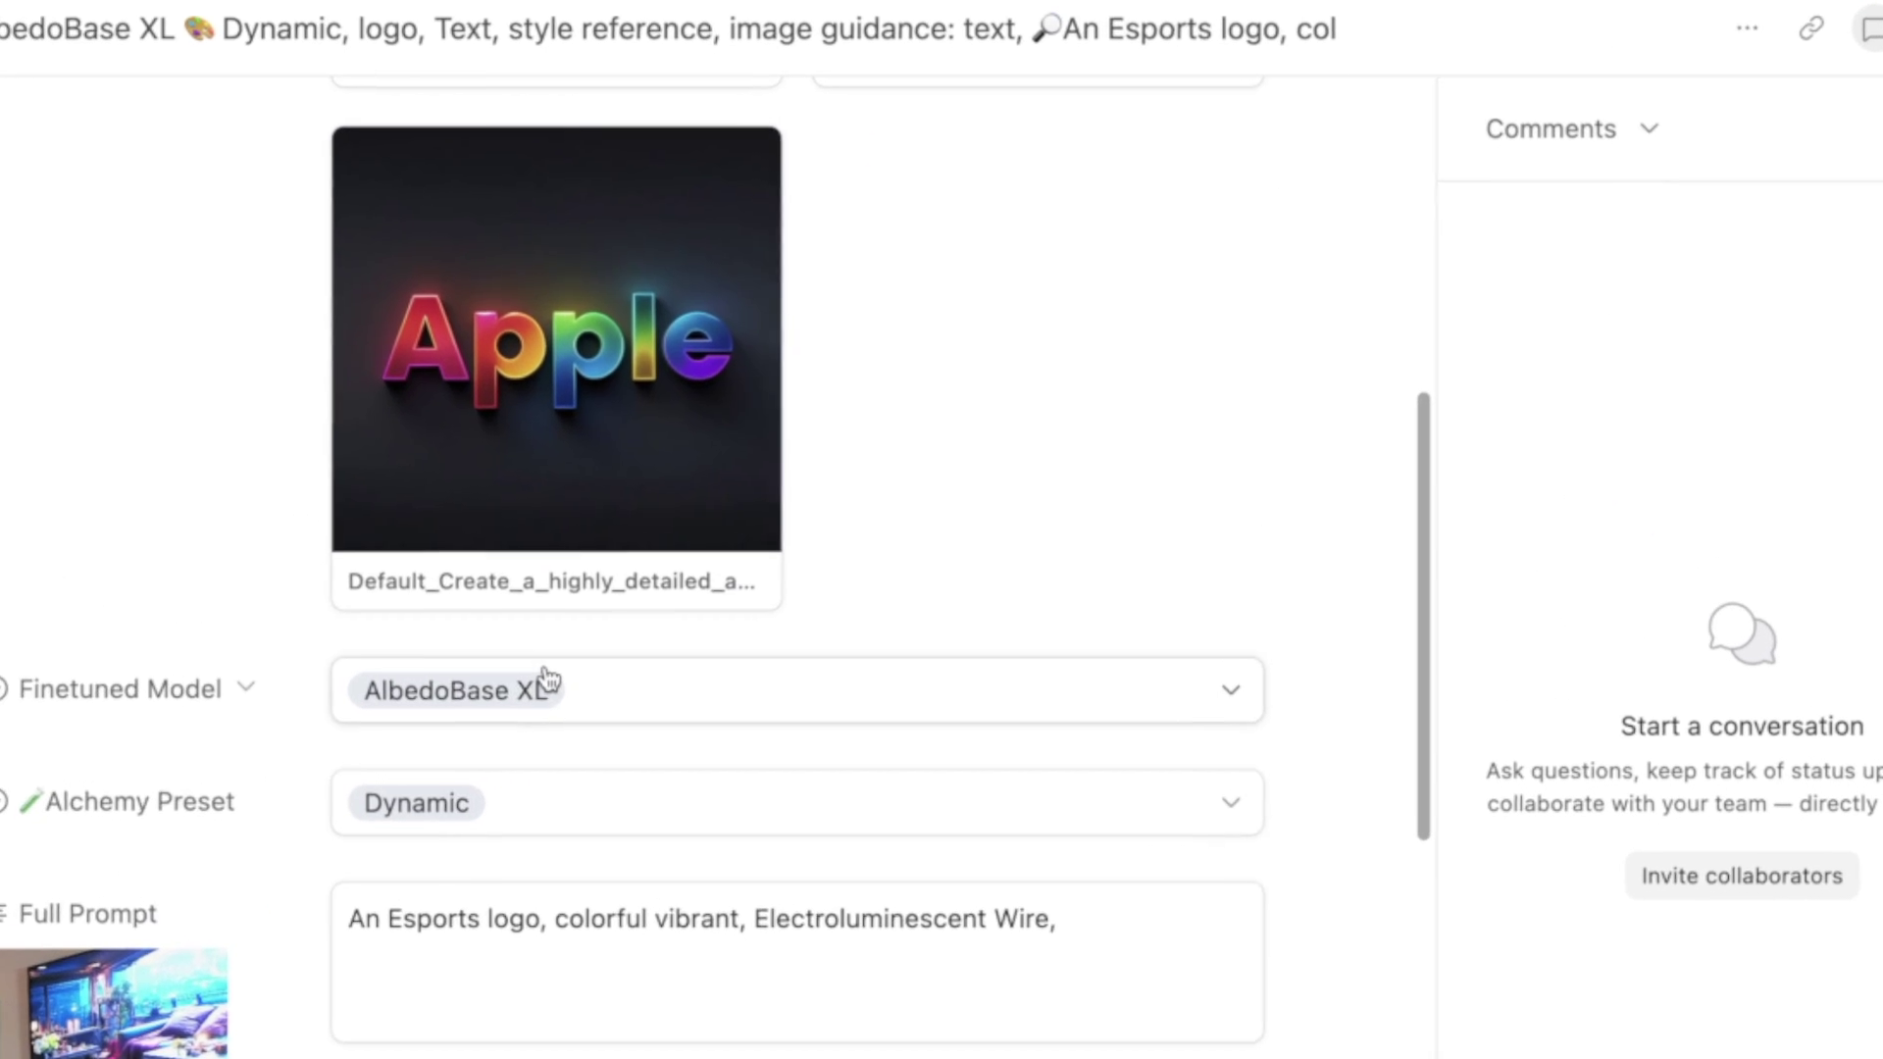
pyautogui.scroll(-3, 713, 596)
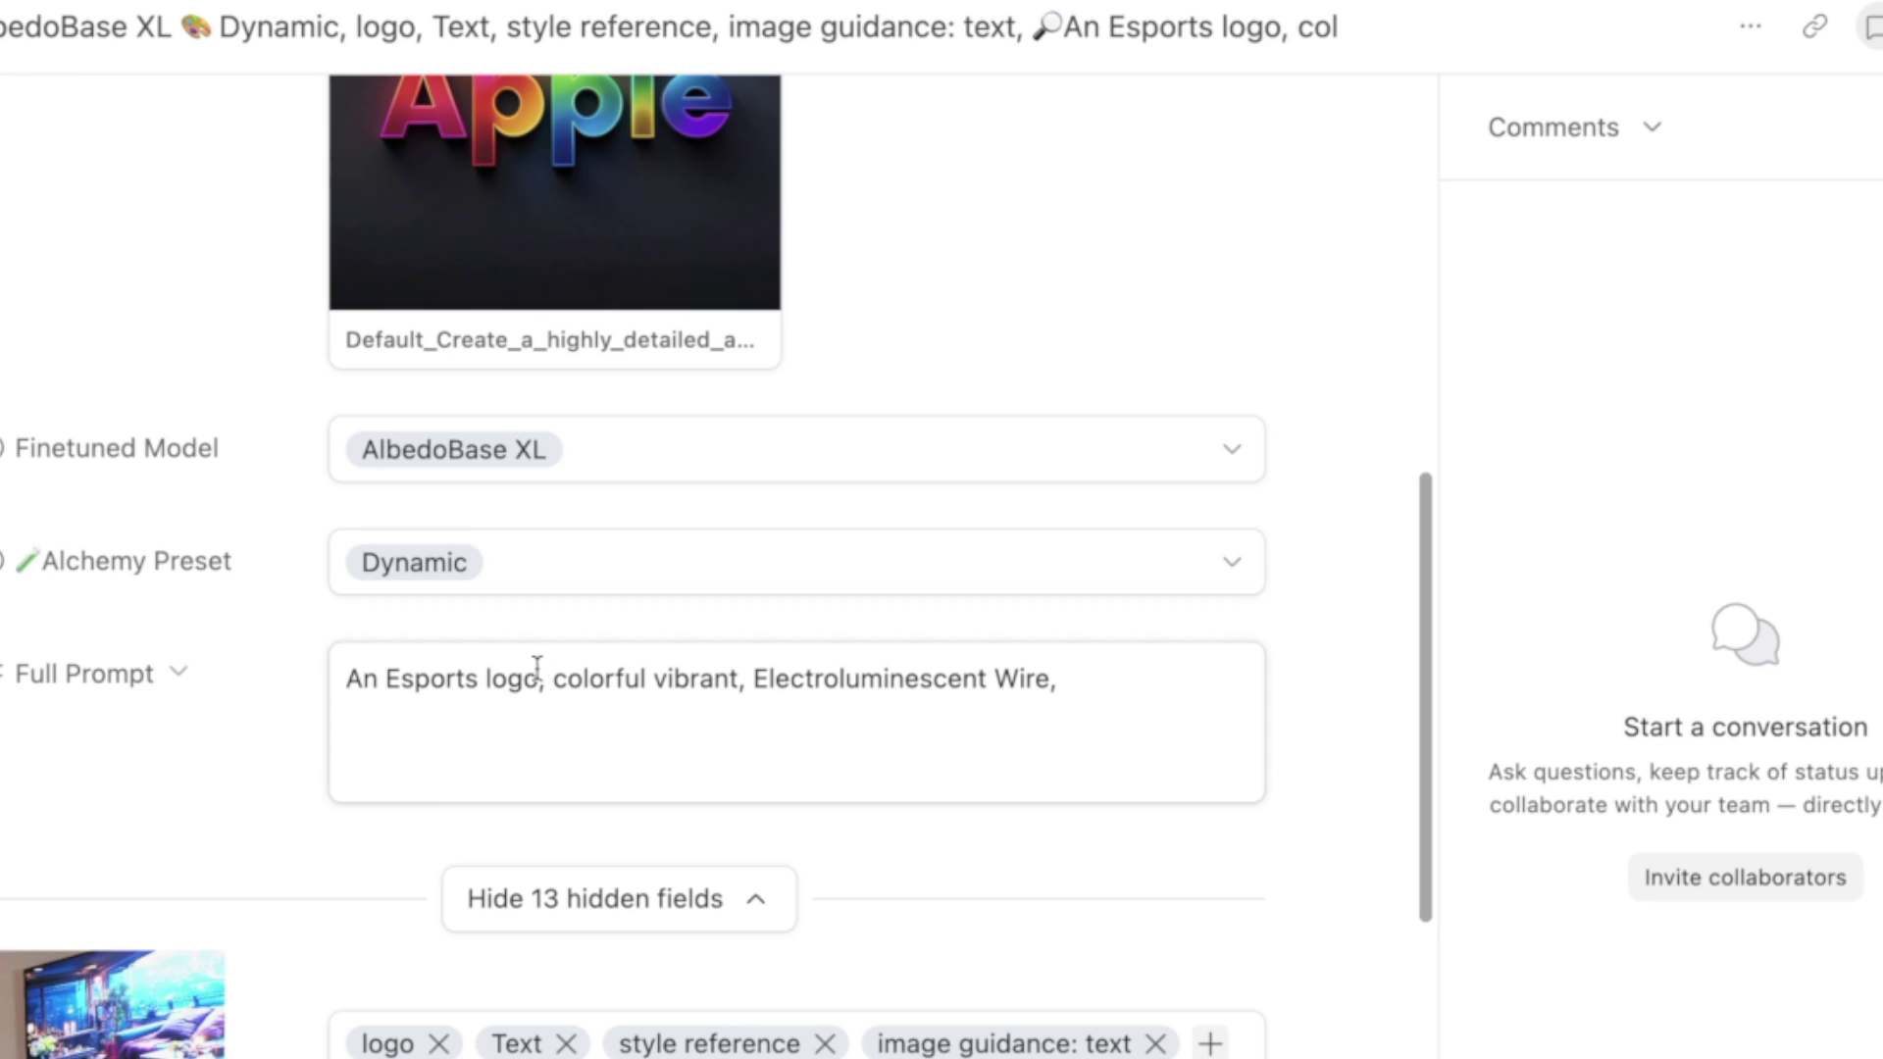
pyautogui.scroll(-3, 264, 882)
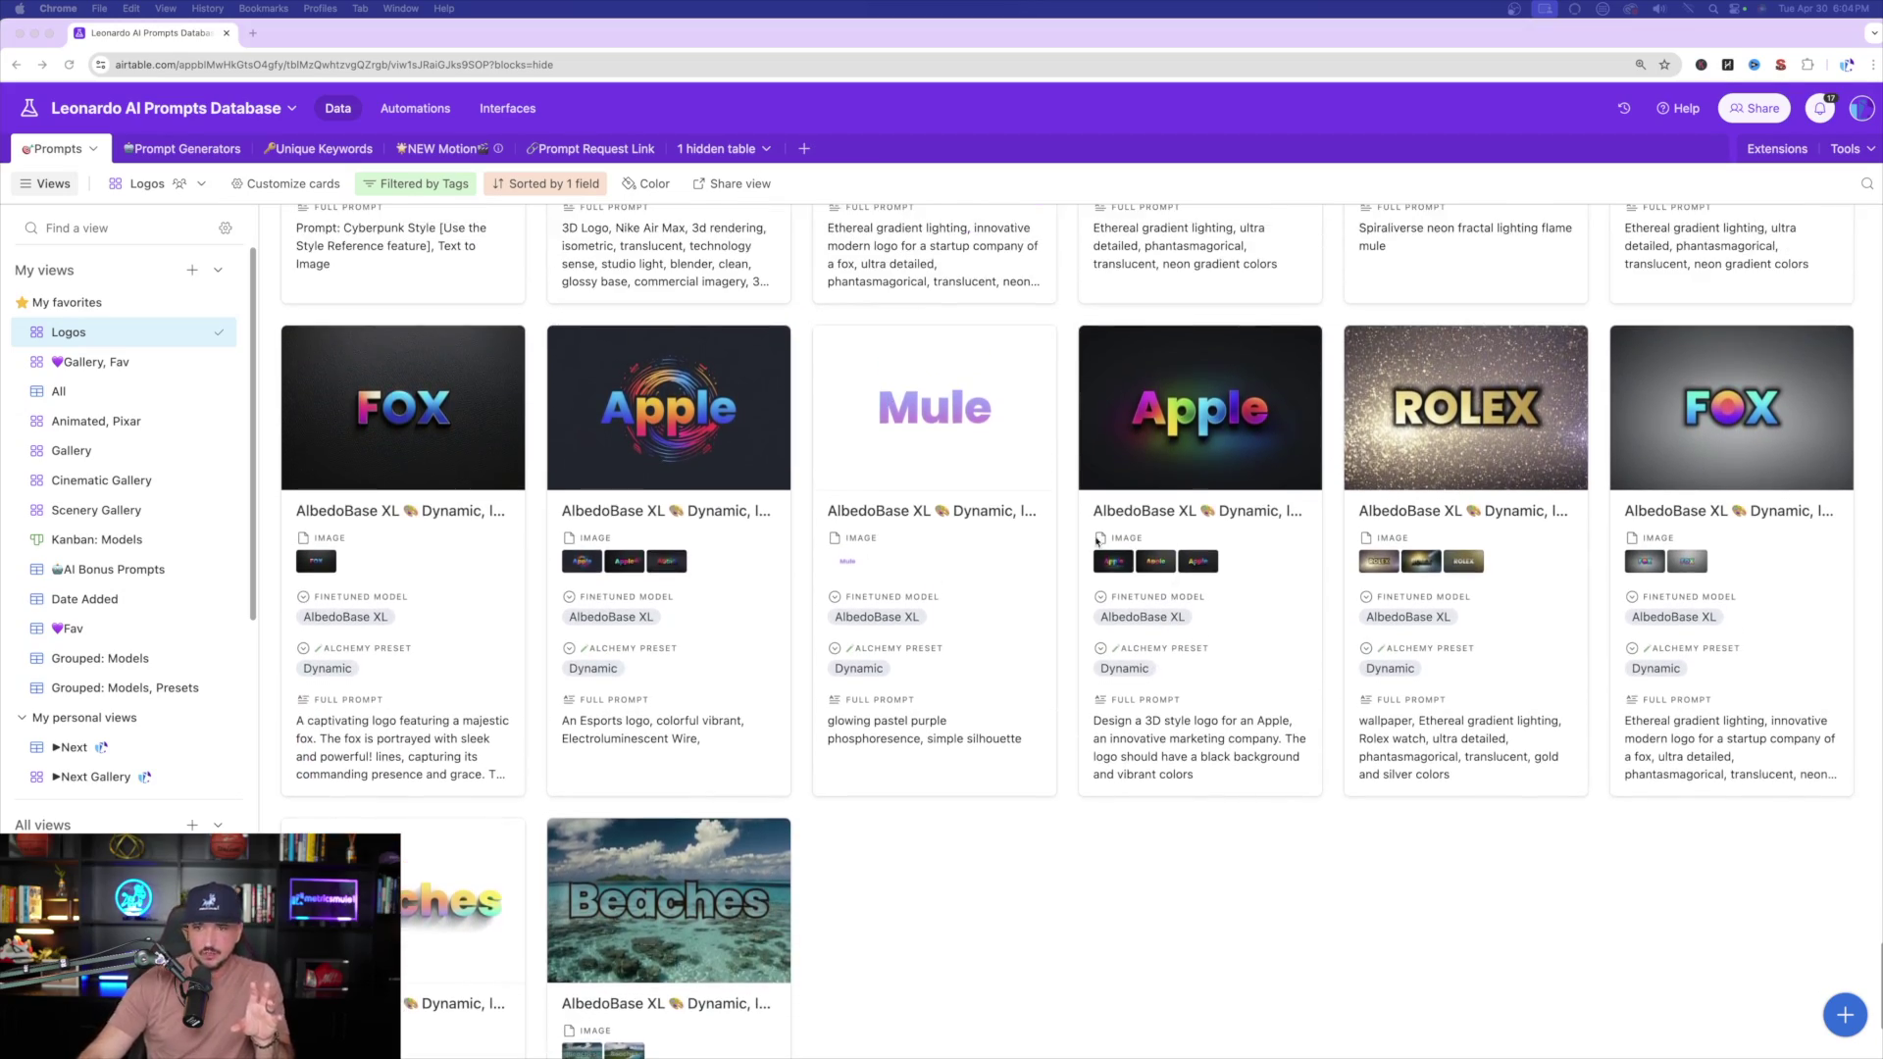
pyautogui.scroll(-5, 1089, 749)
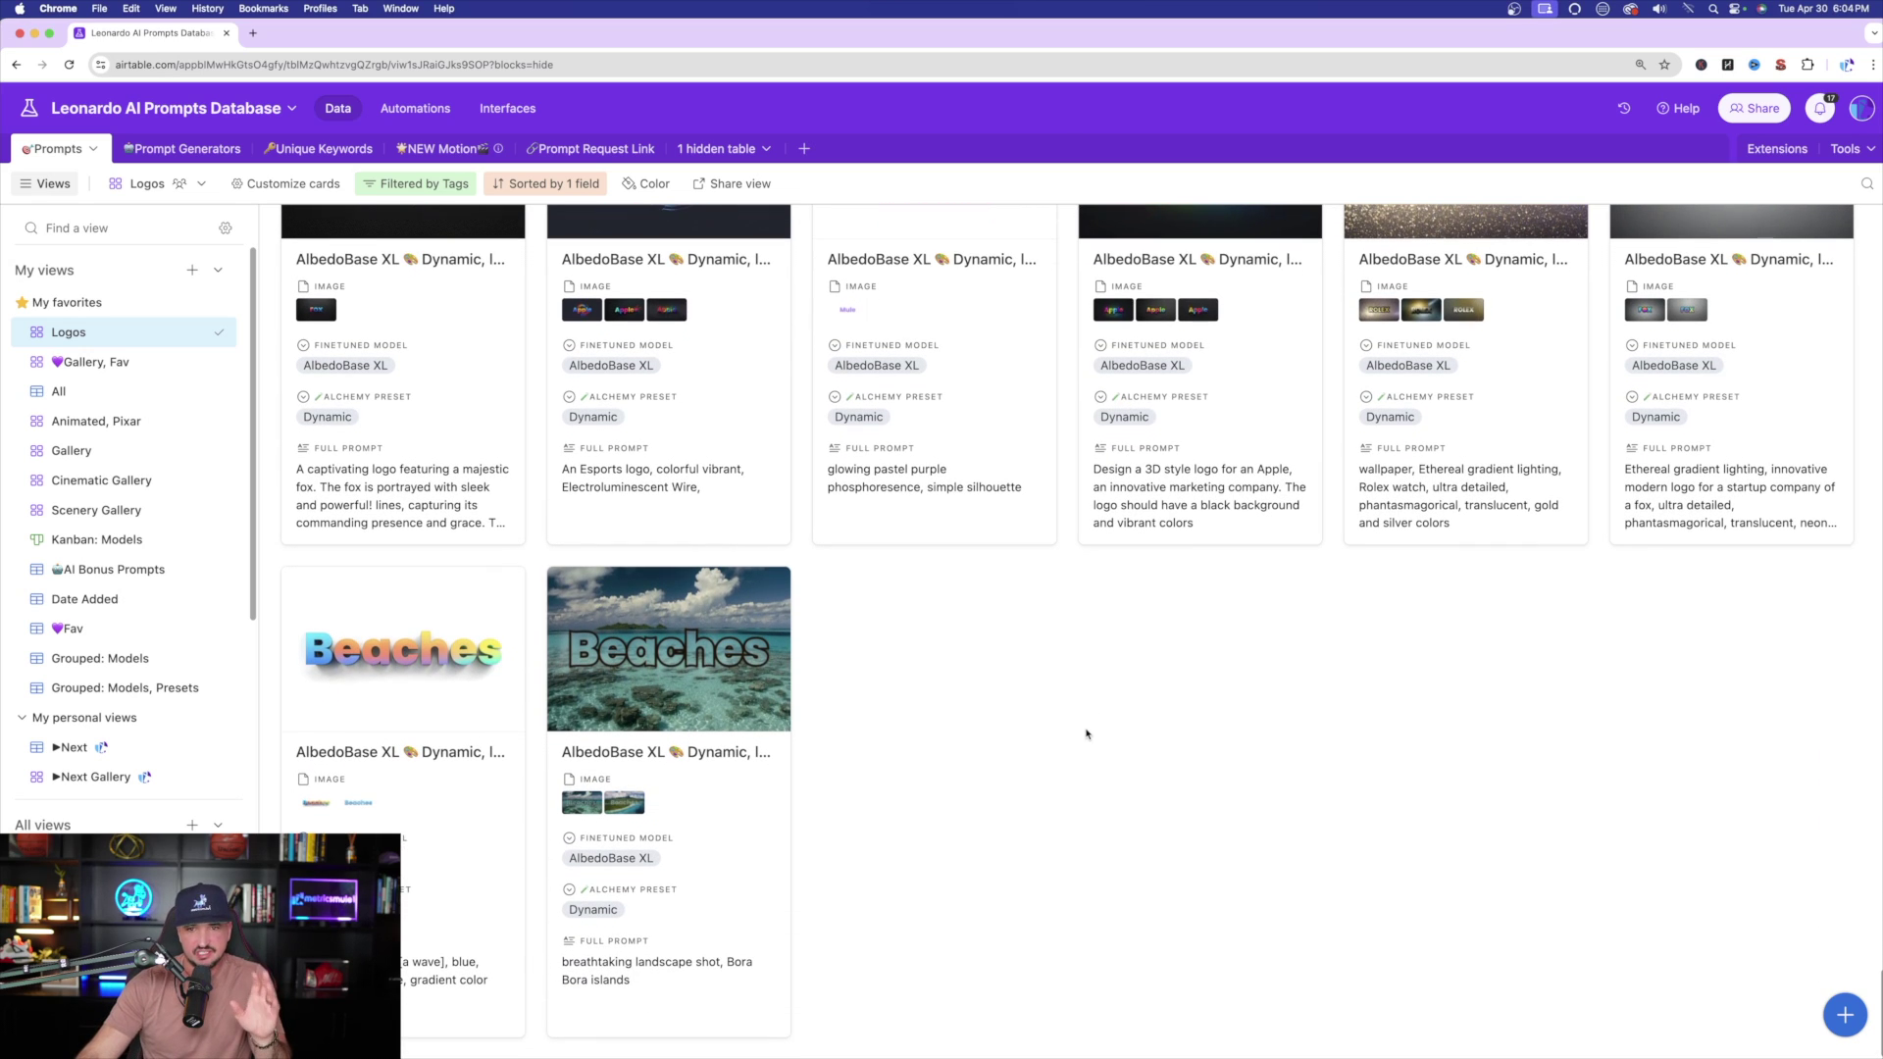
# Step: View the second Beaches attachment, then open the Cyberpunk Metrics Mule record's image full-screen
pyautogui.scroll(2, 1049, 733)
pyautogui.scroll(2, 1054, 733)
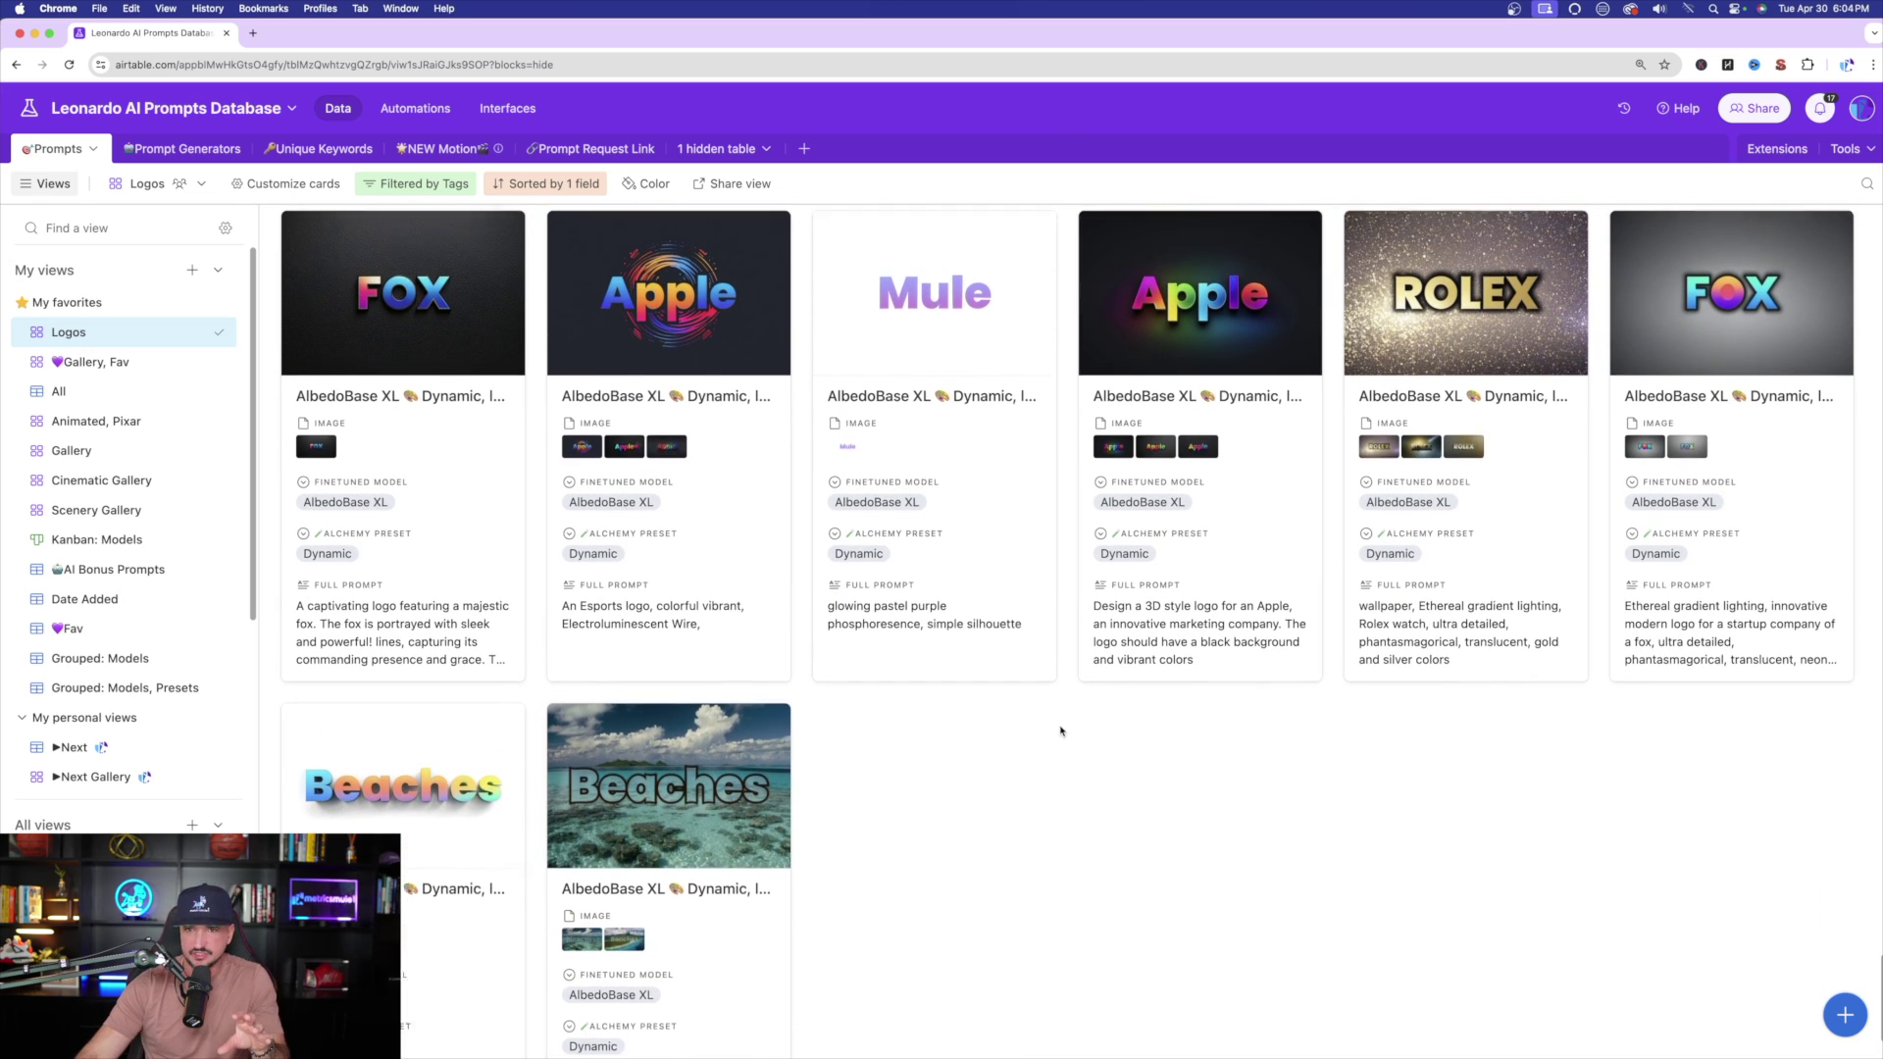
pyautogui.click(403, 795)
pyautogui.click(988, 526)
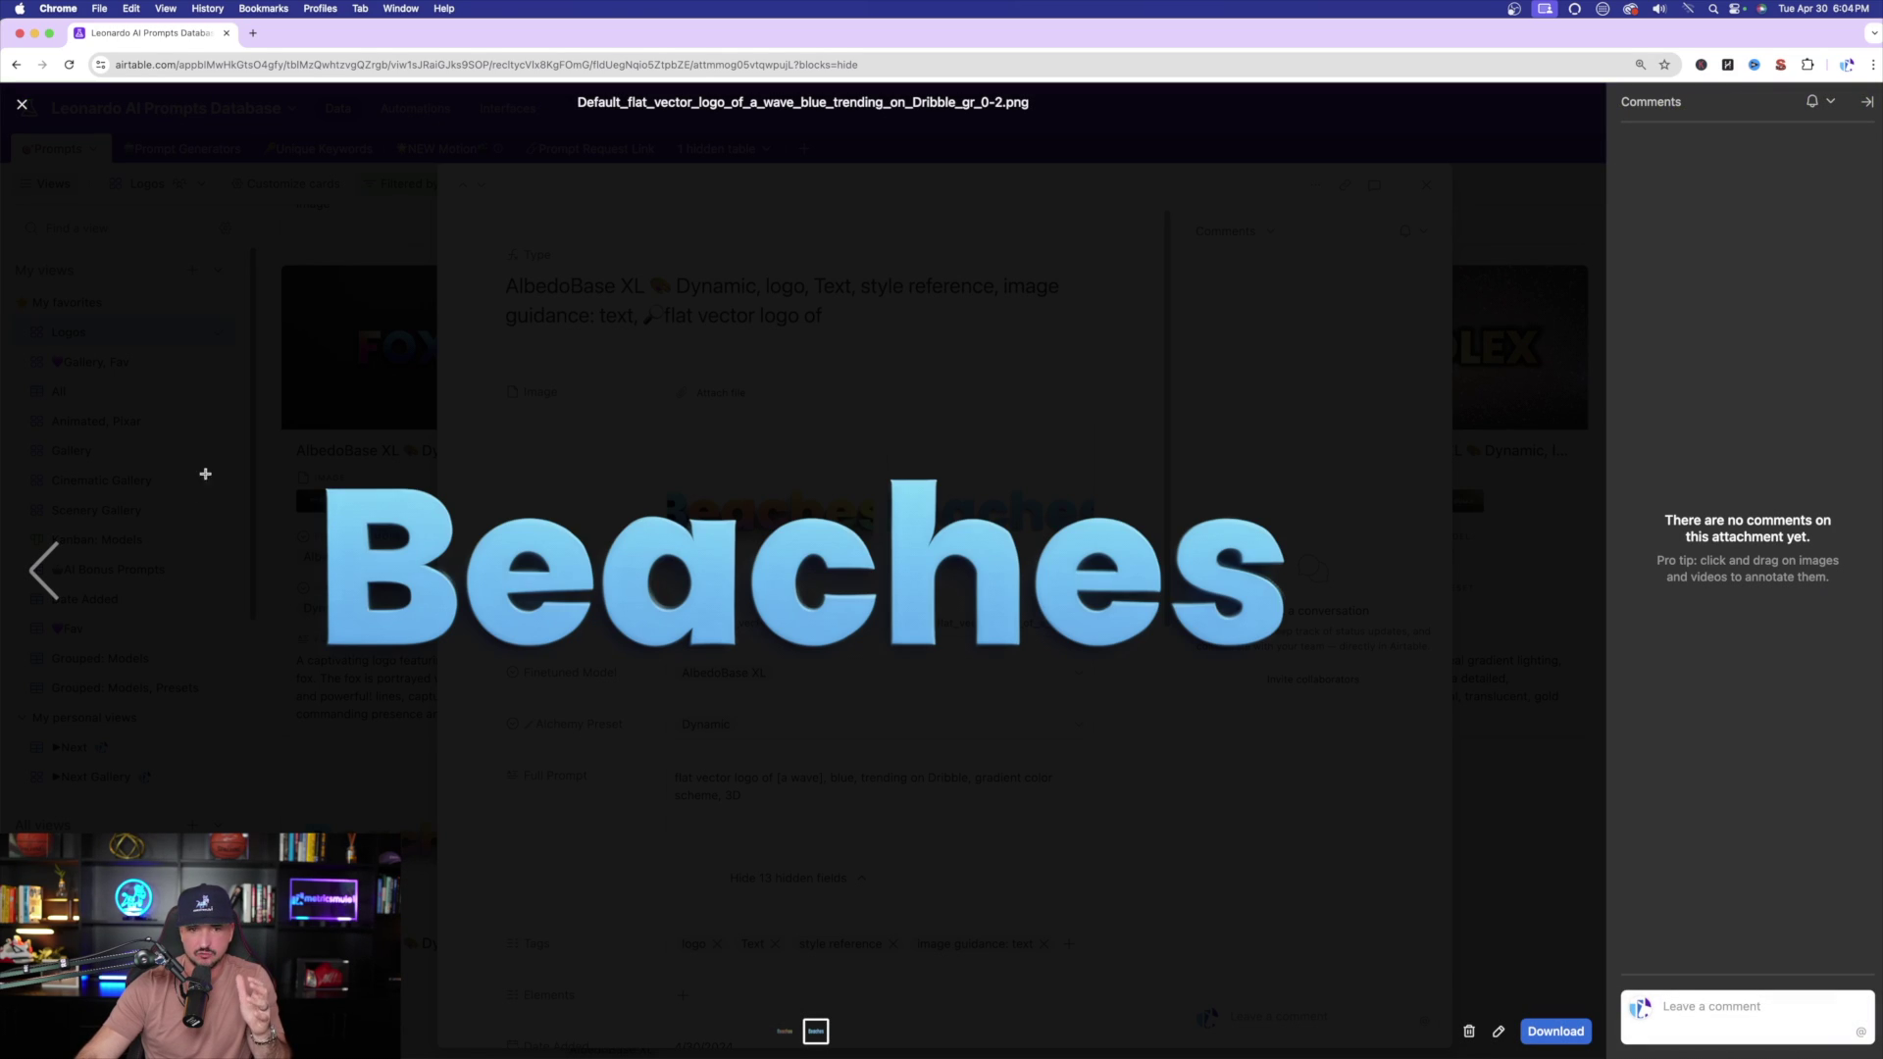
pyautogui.click(23, 105)
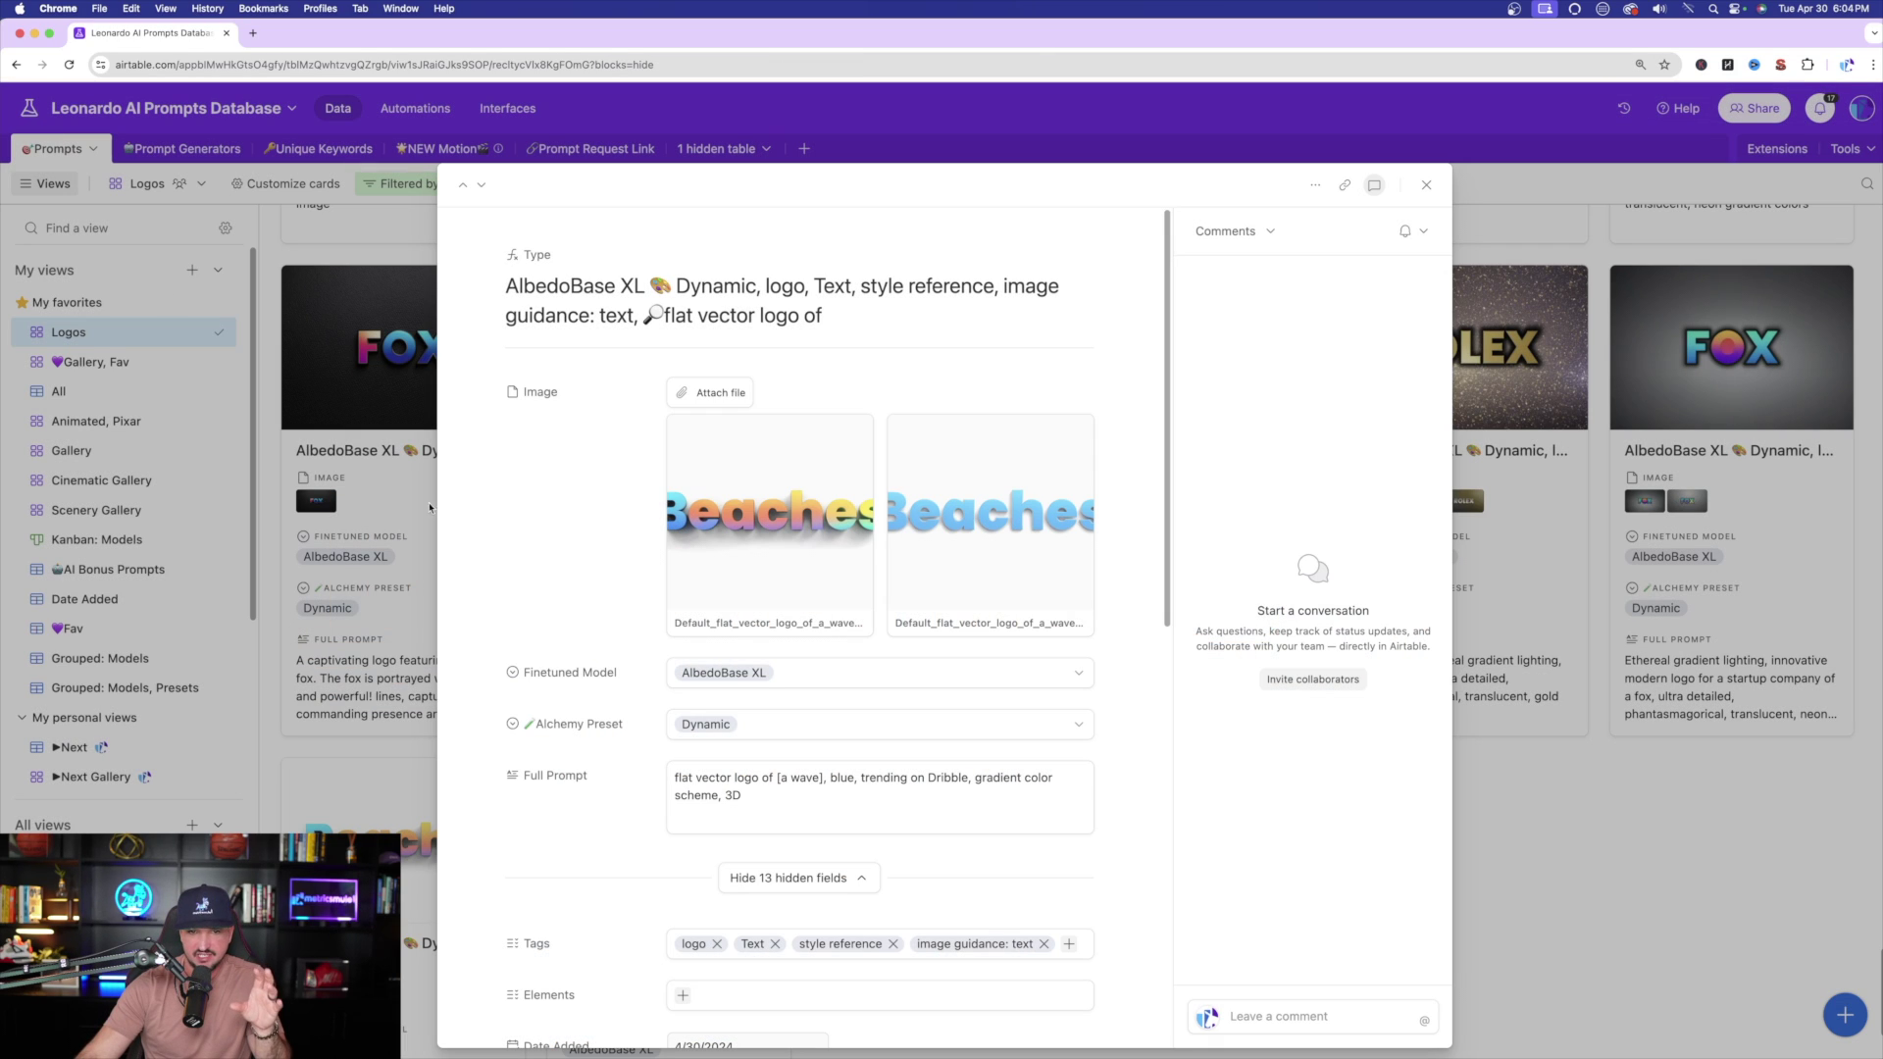
pyautogui.press('Up')
pyautogui.click(769, 553)
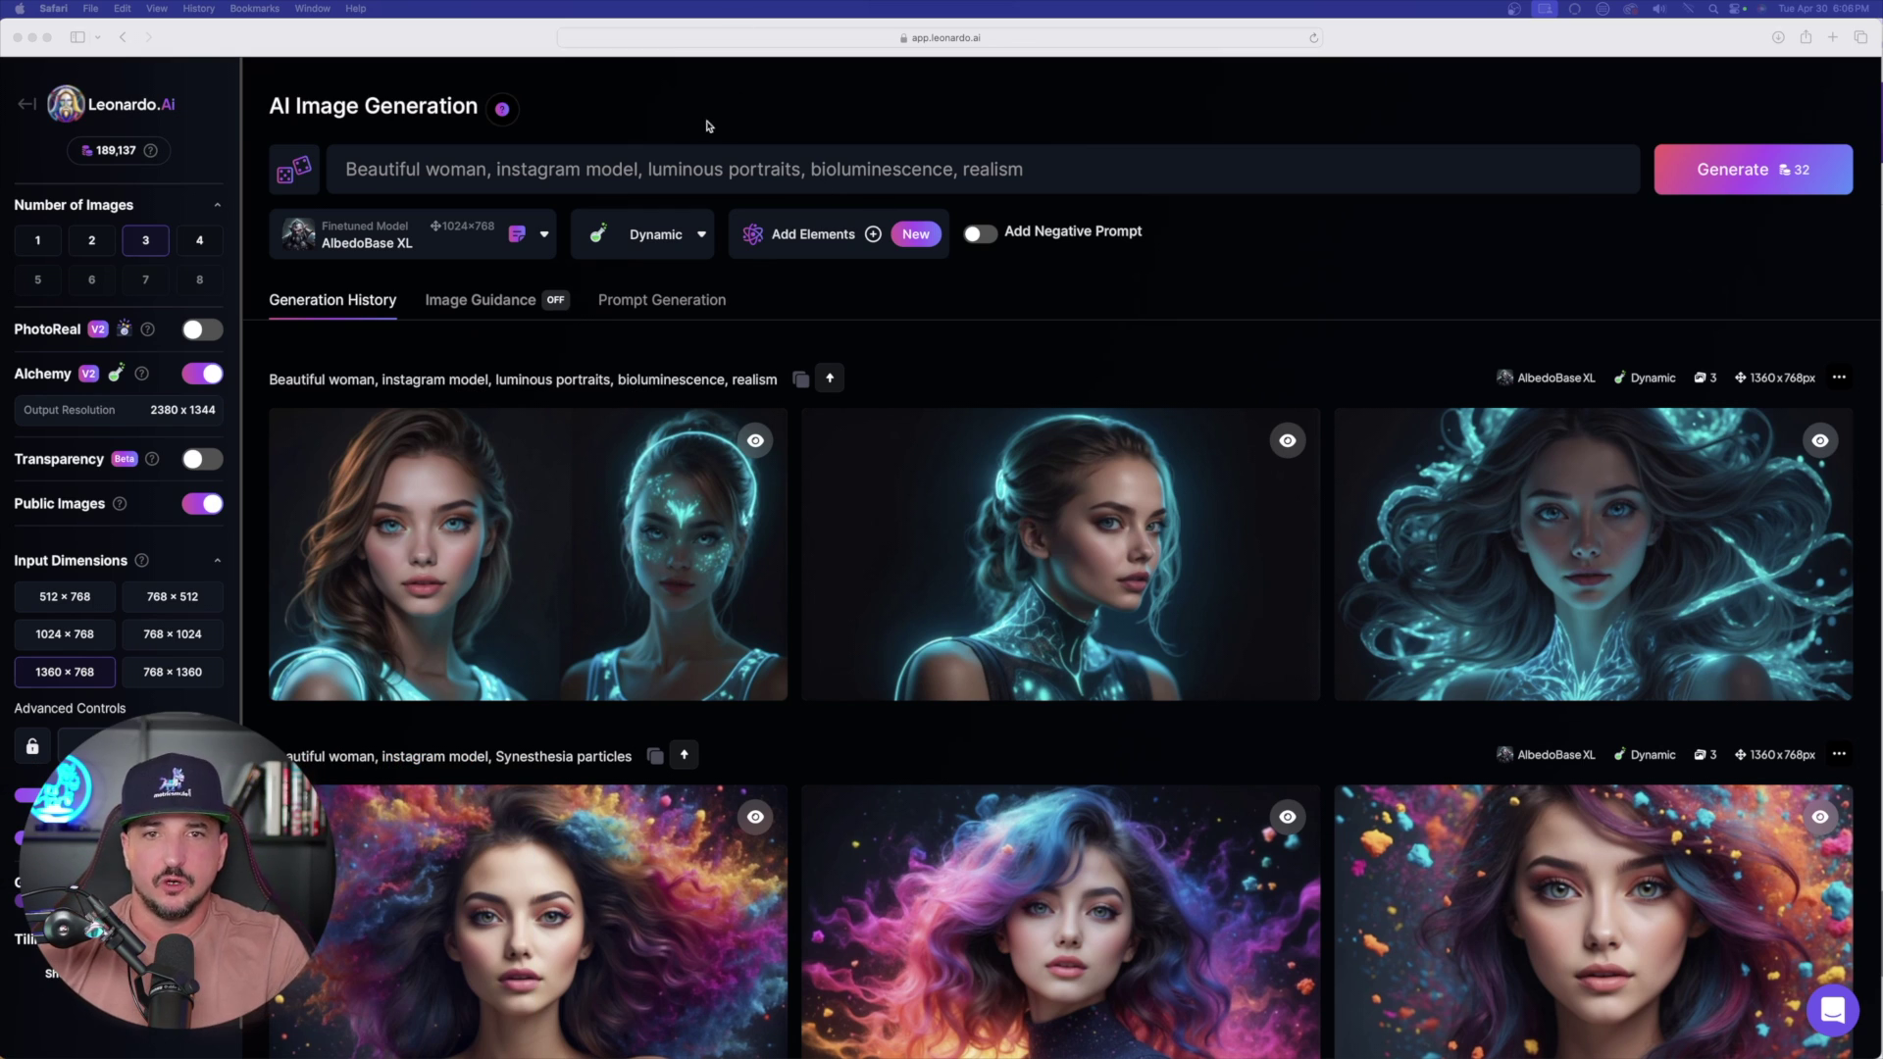
# Step: Bring Leonardo AI forward and show Image Guidance with the fox source at strength 0.30
pyautogui.click(462, 39)
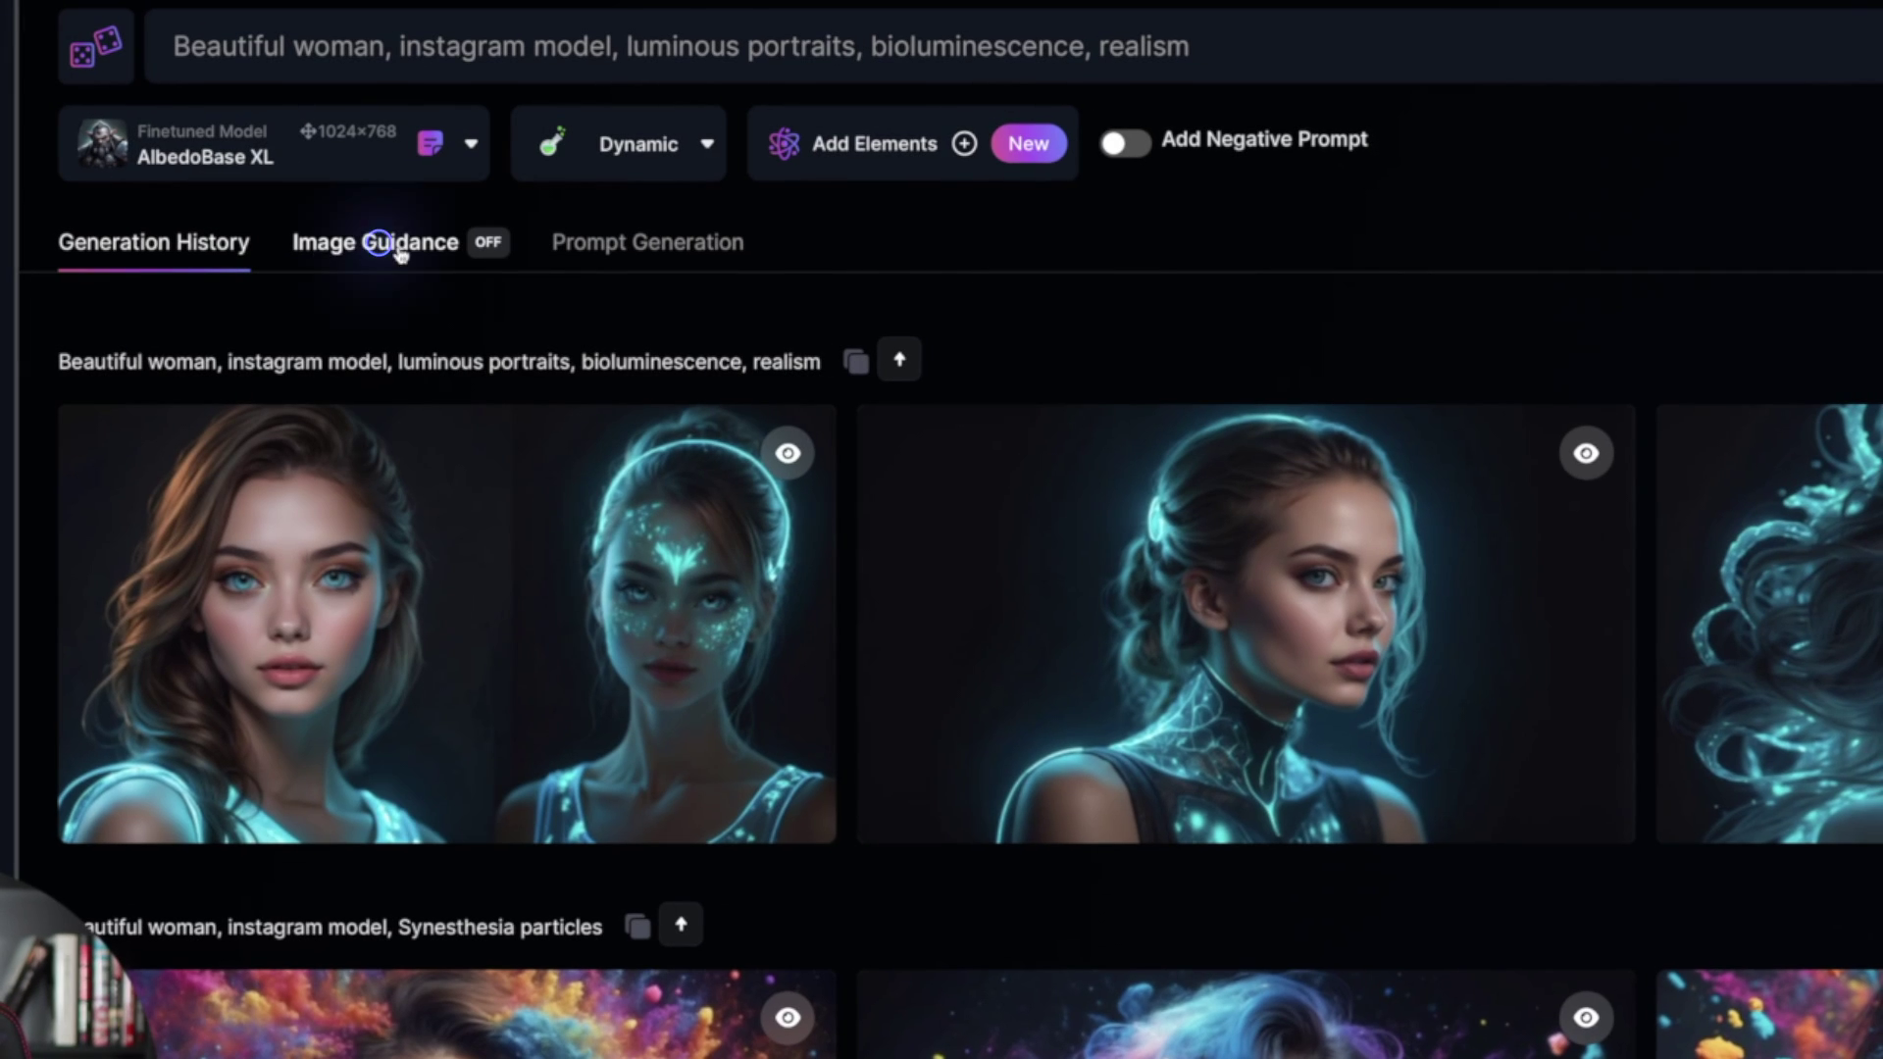
pyautogui.click(439, 262)
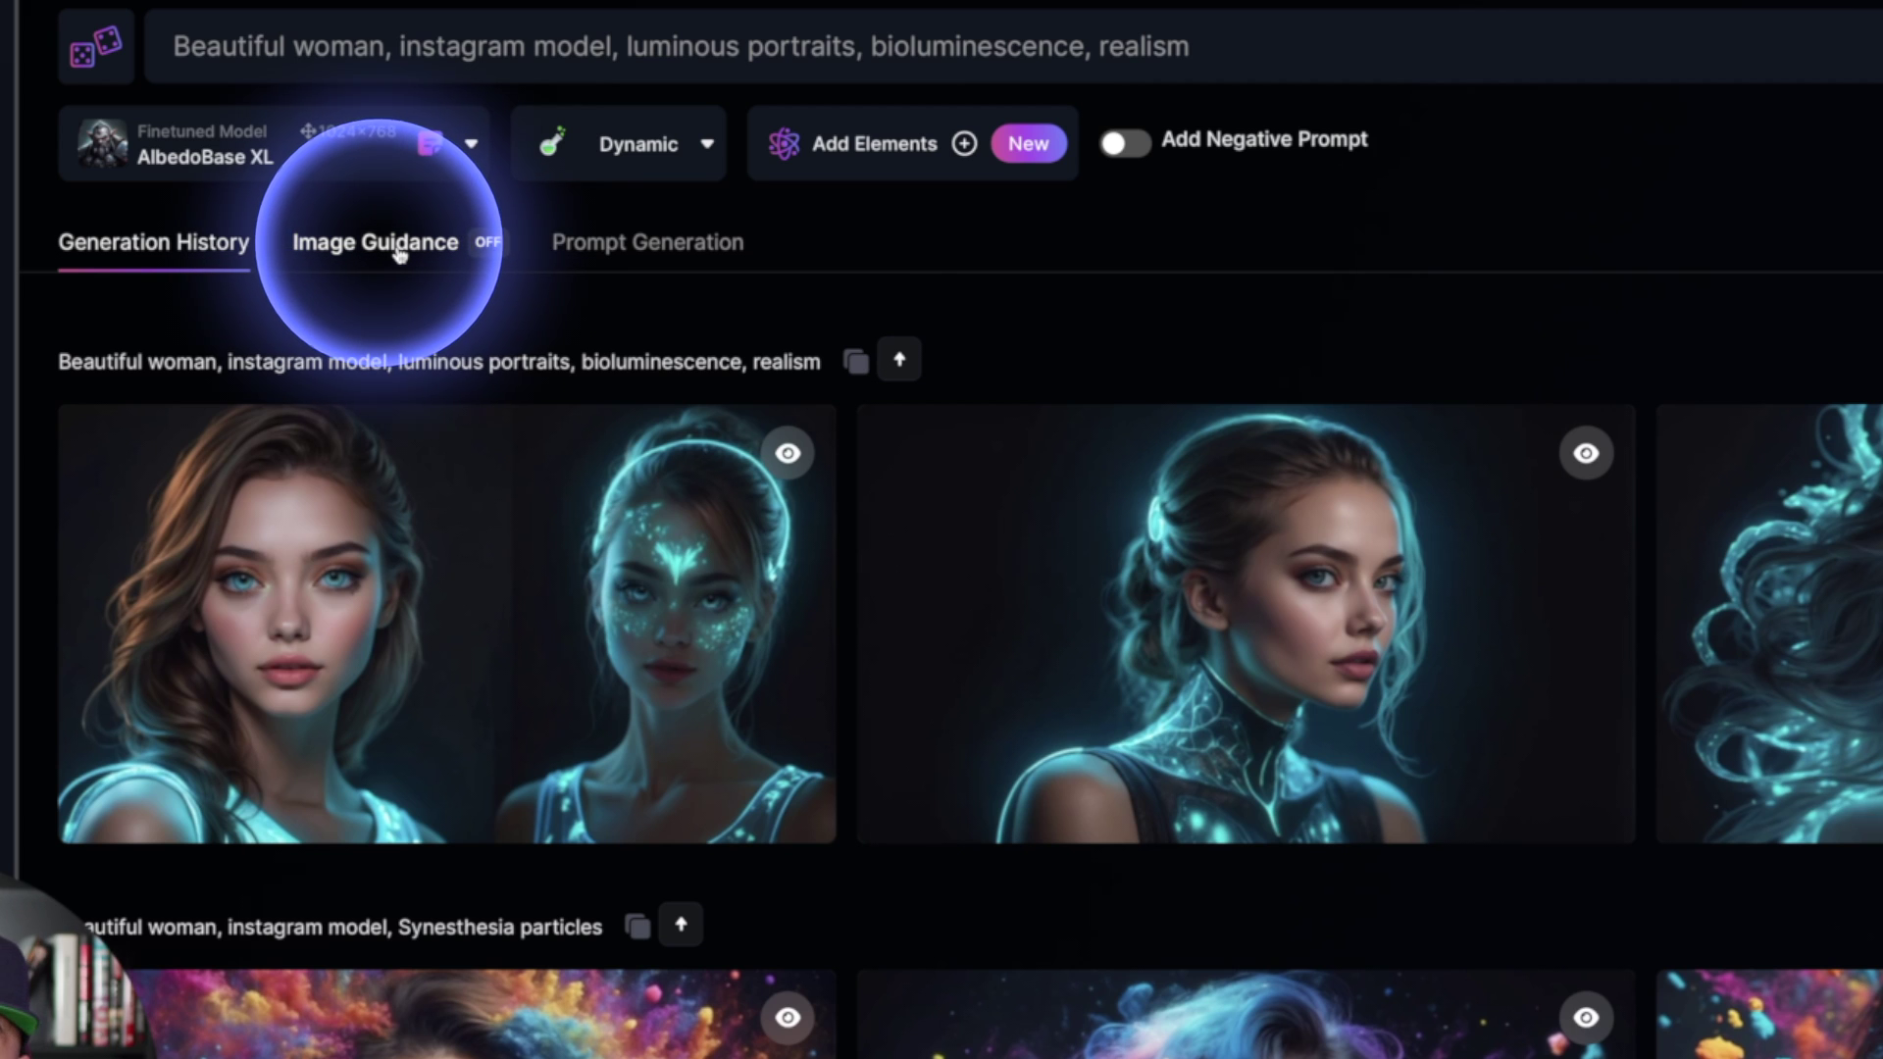
pyautogui.click(394, 254)
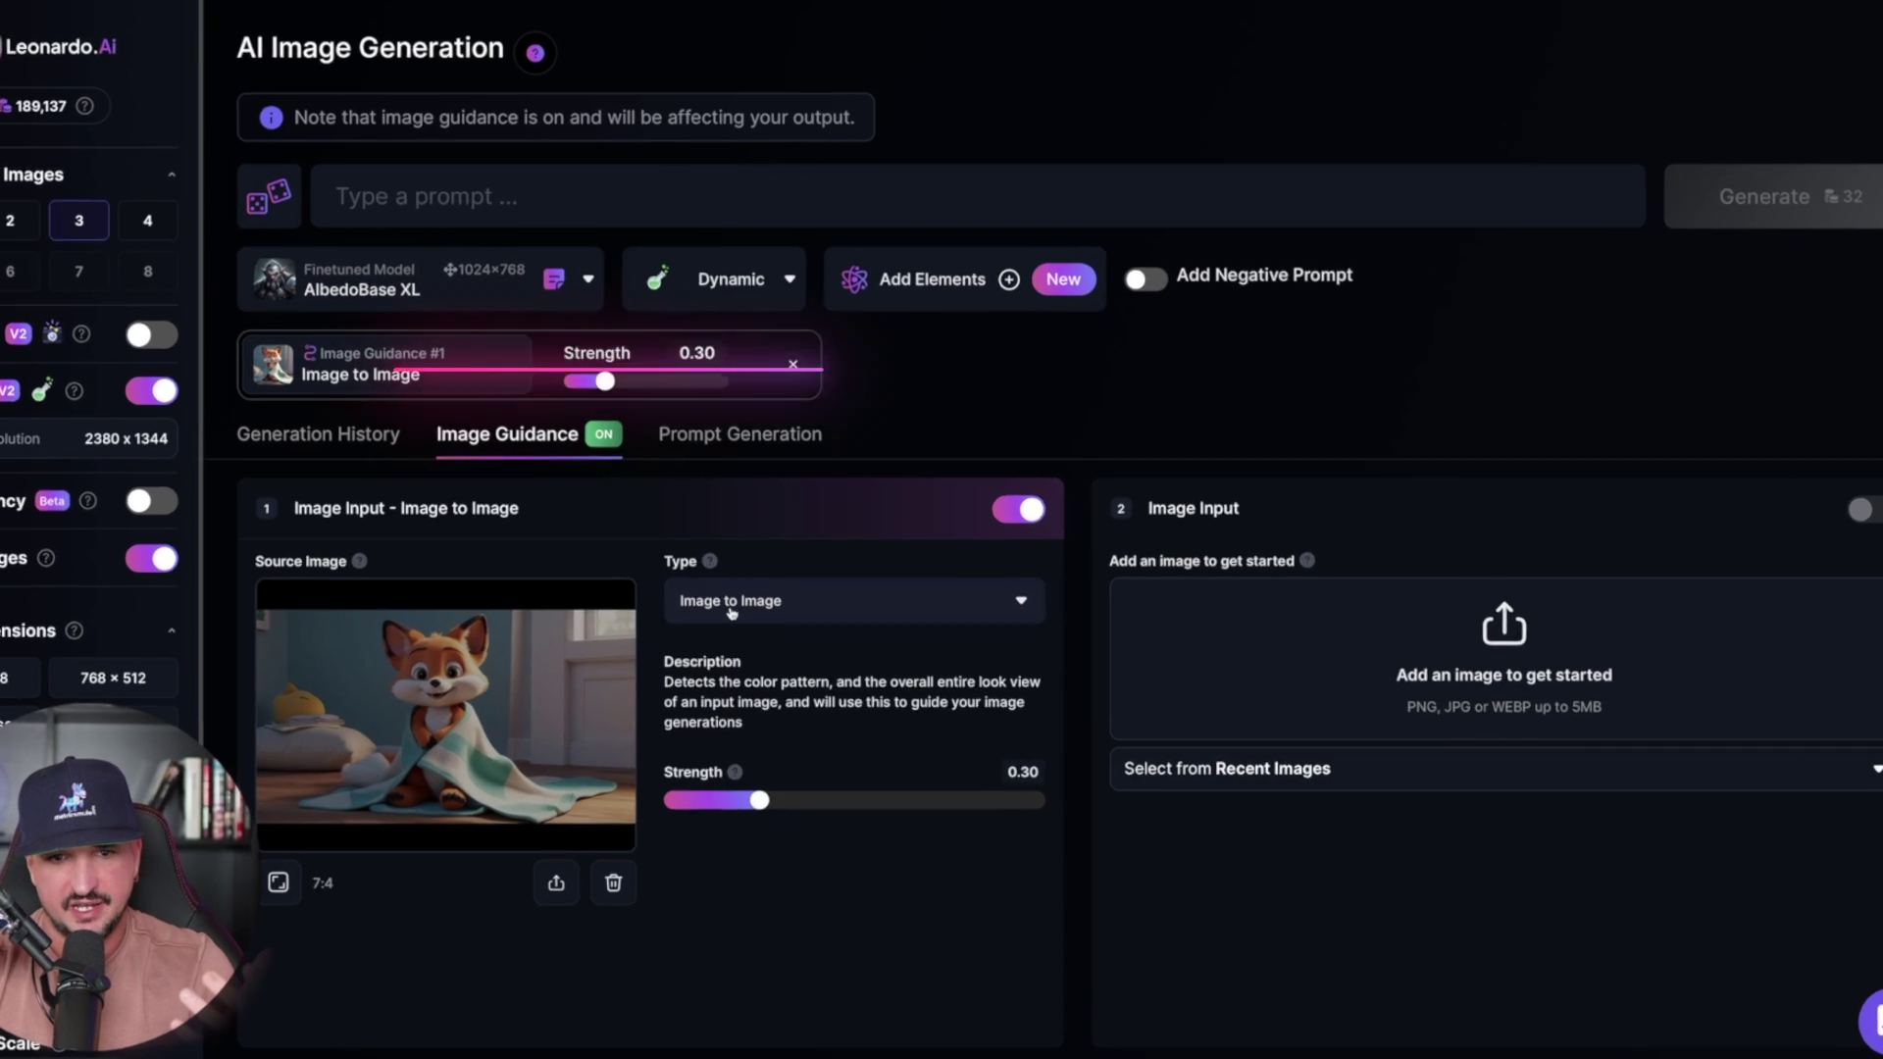
# Step: Review the guidance Type options, then delete the fox source image from the image input
pyautogui.click(731, 608)
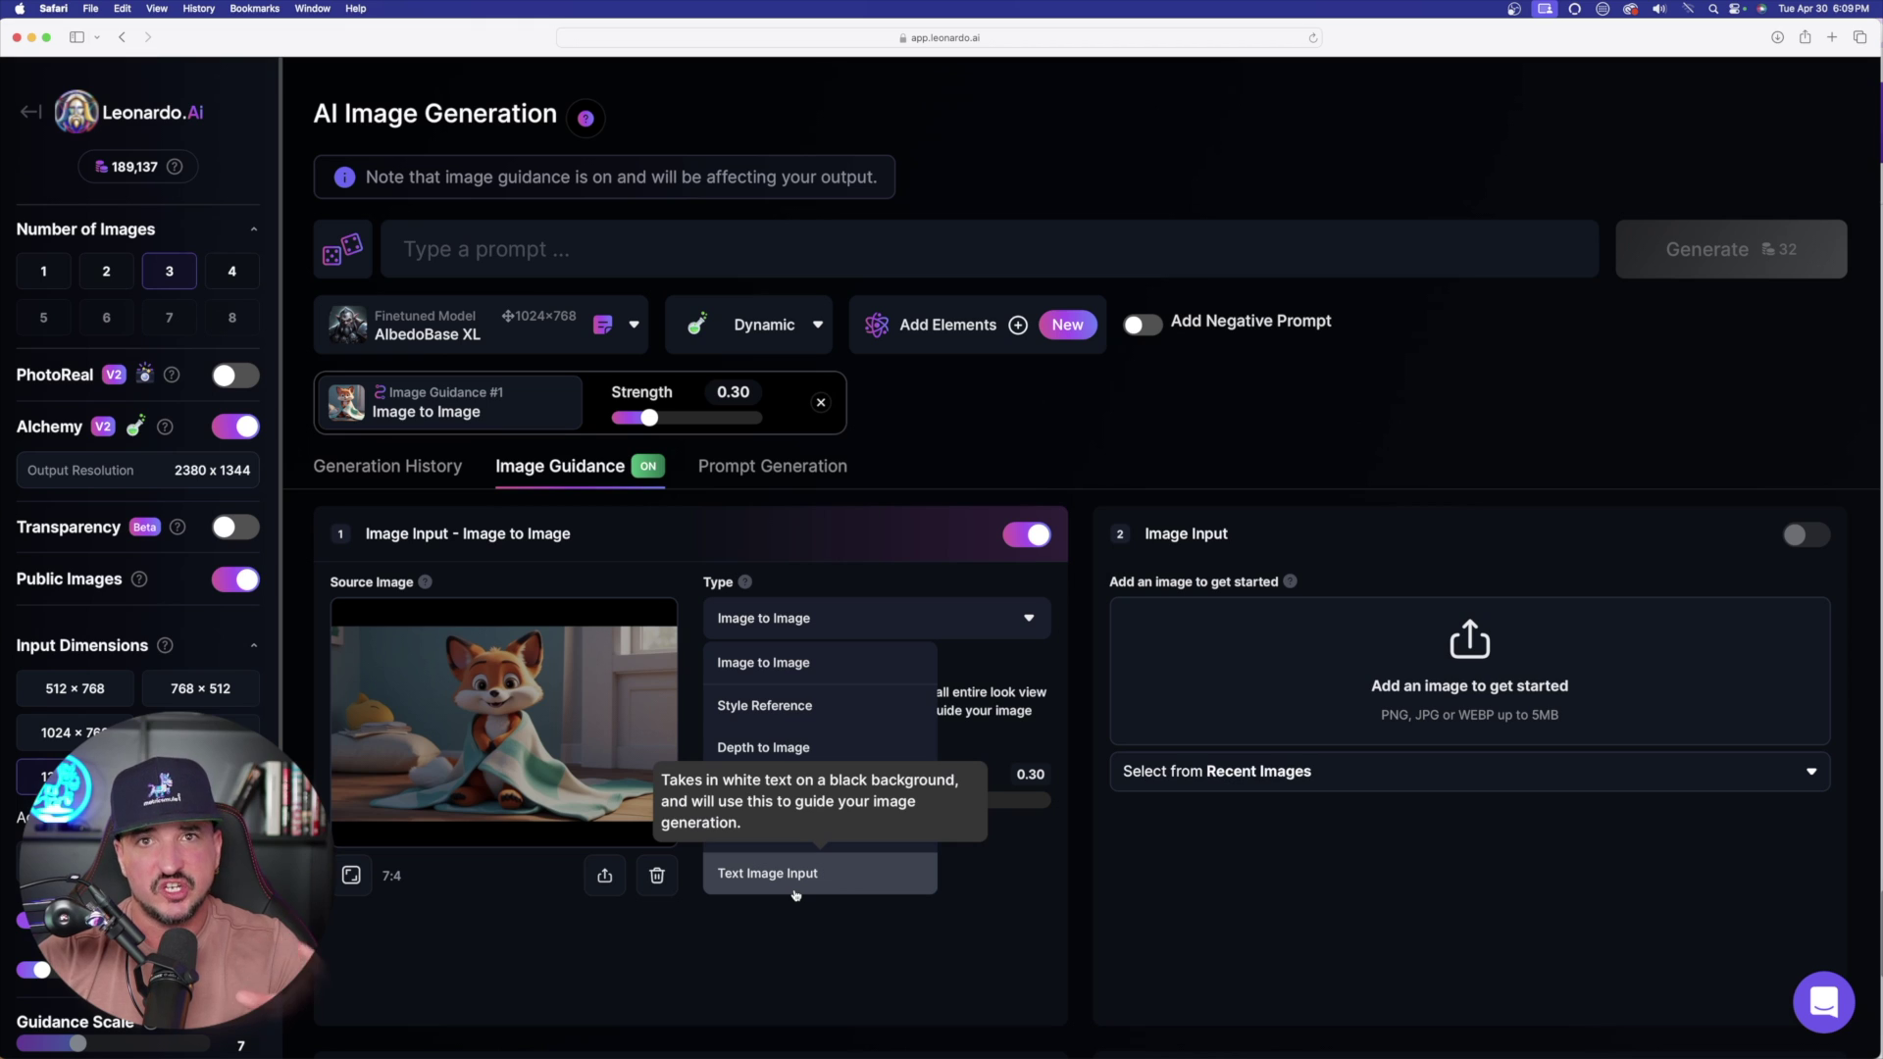
pyautogui.click(657, 877)
pyautogui.click(658, 878)
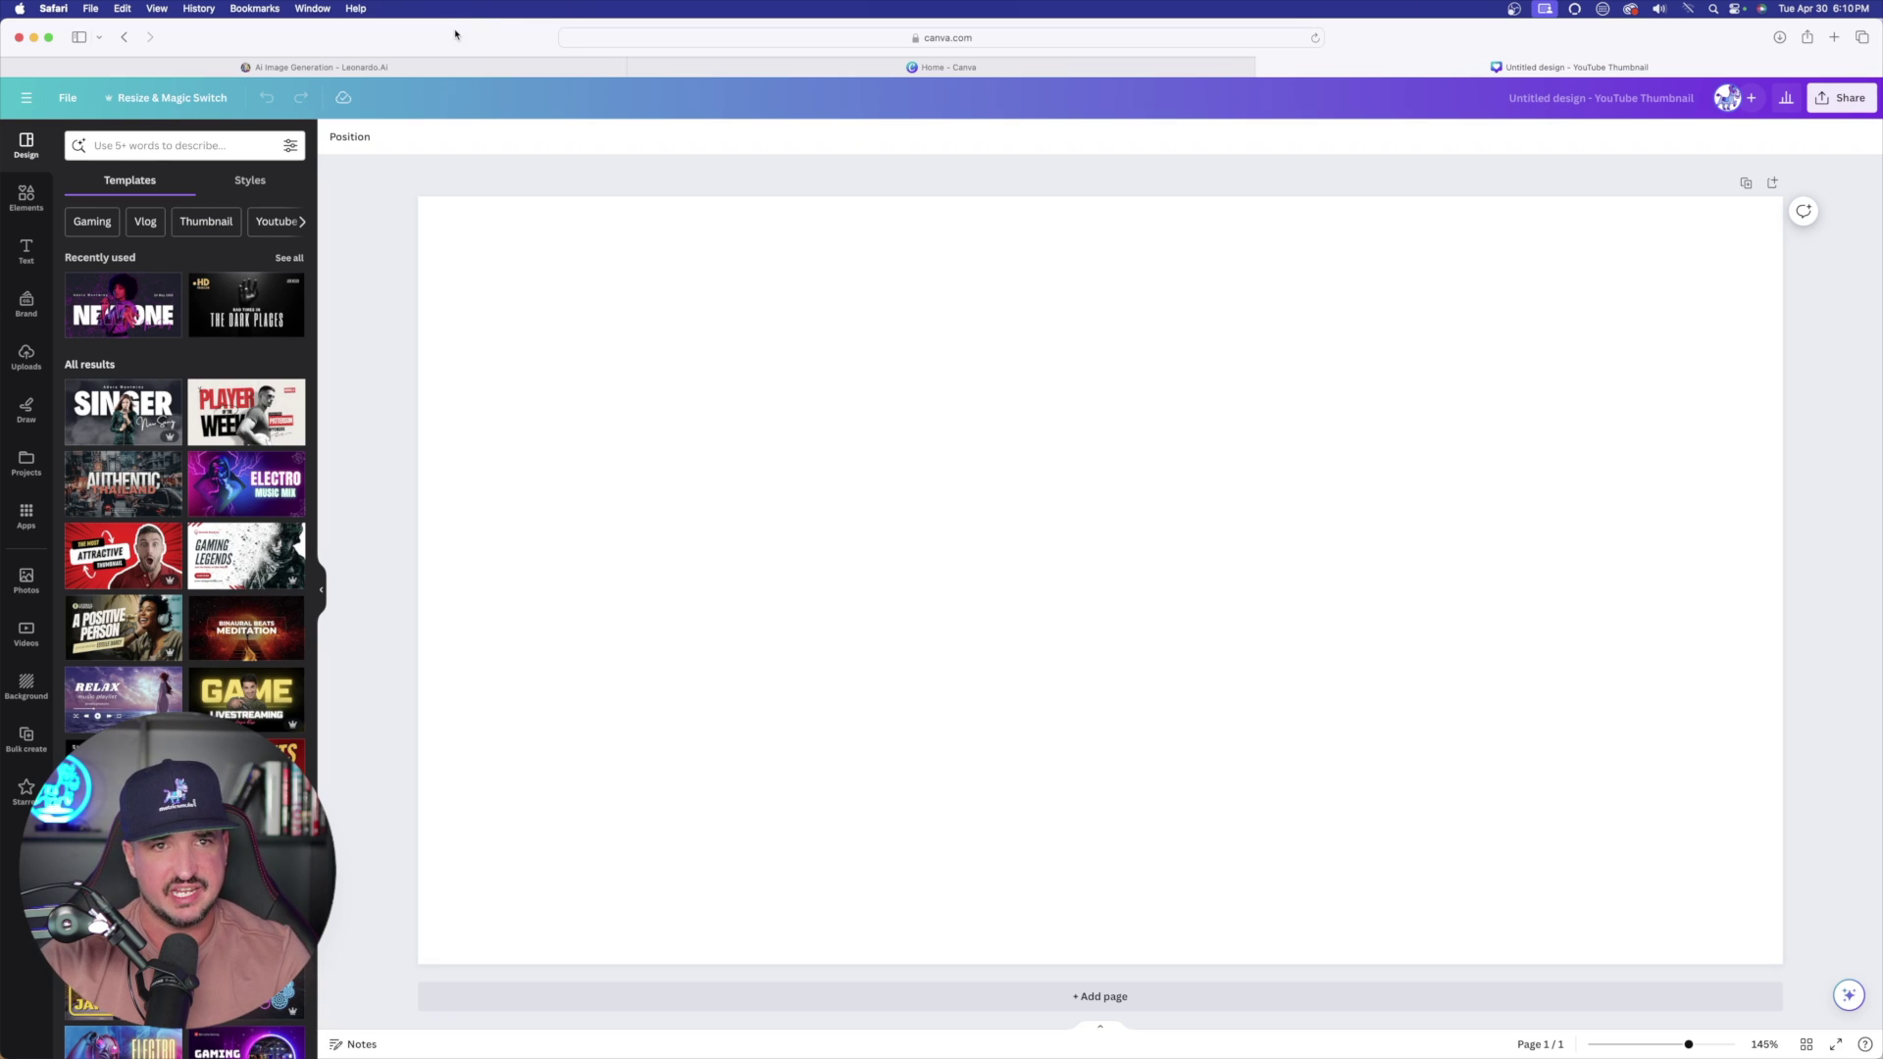
# Step: Add a heading text box to the blank thumbnail and edit it to read 'MetricsMule'
pyautogui.click(974, 536)
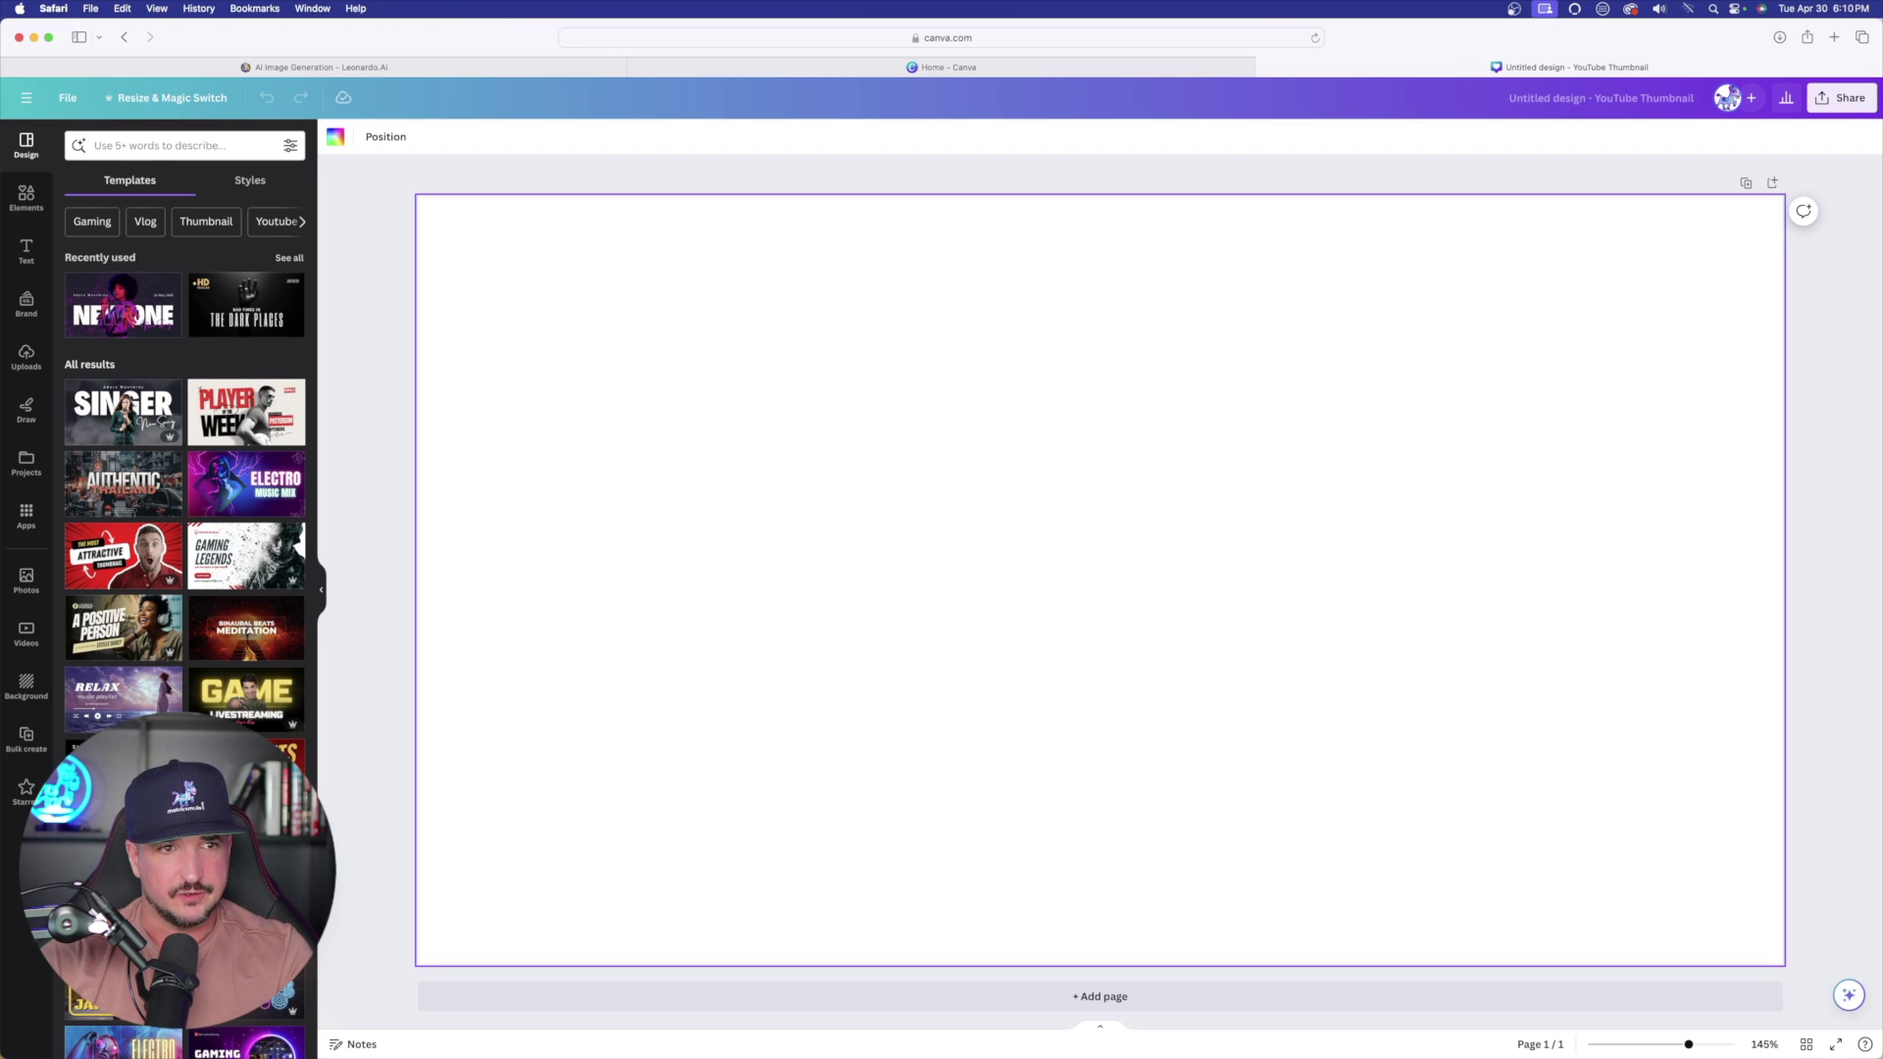
pyautogui.click(26, 252)
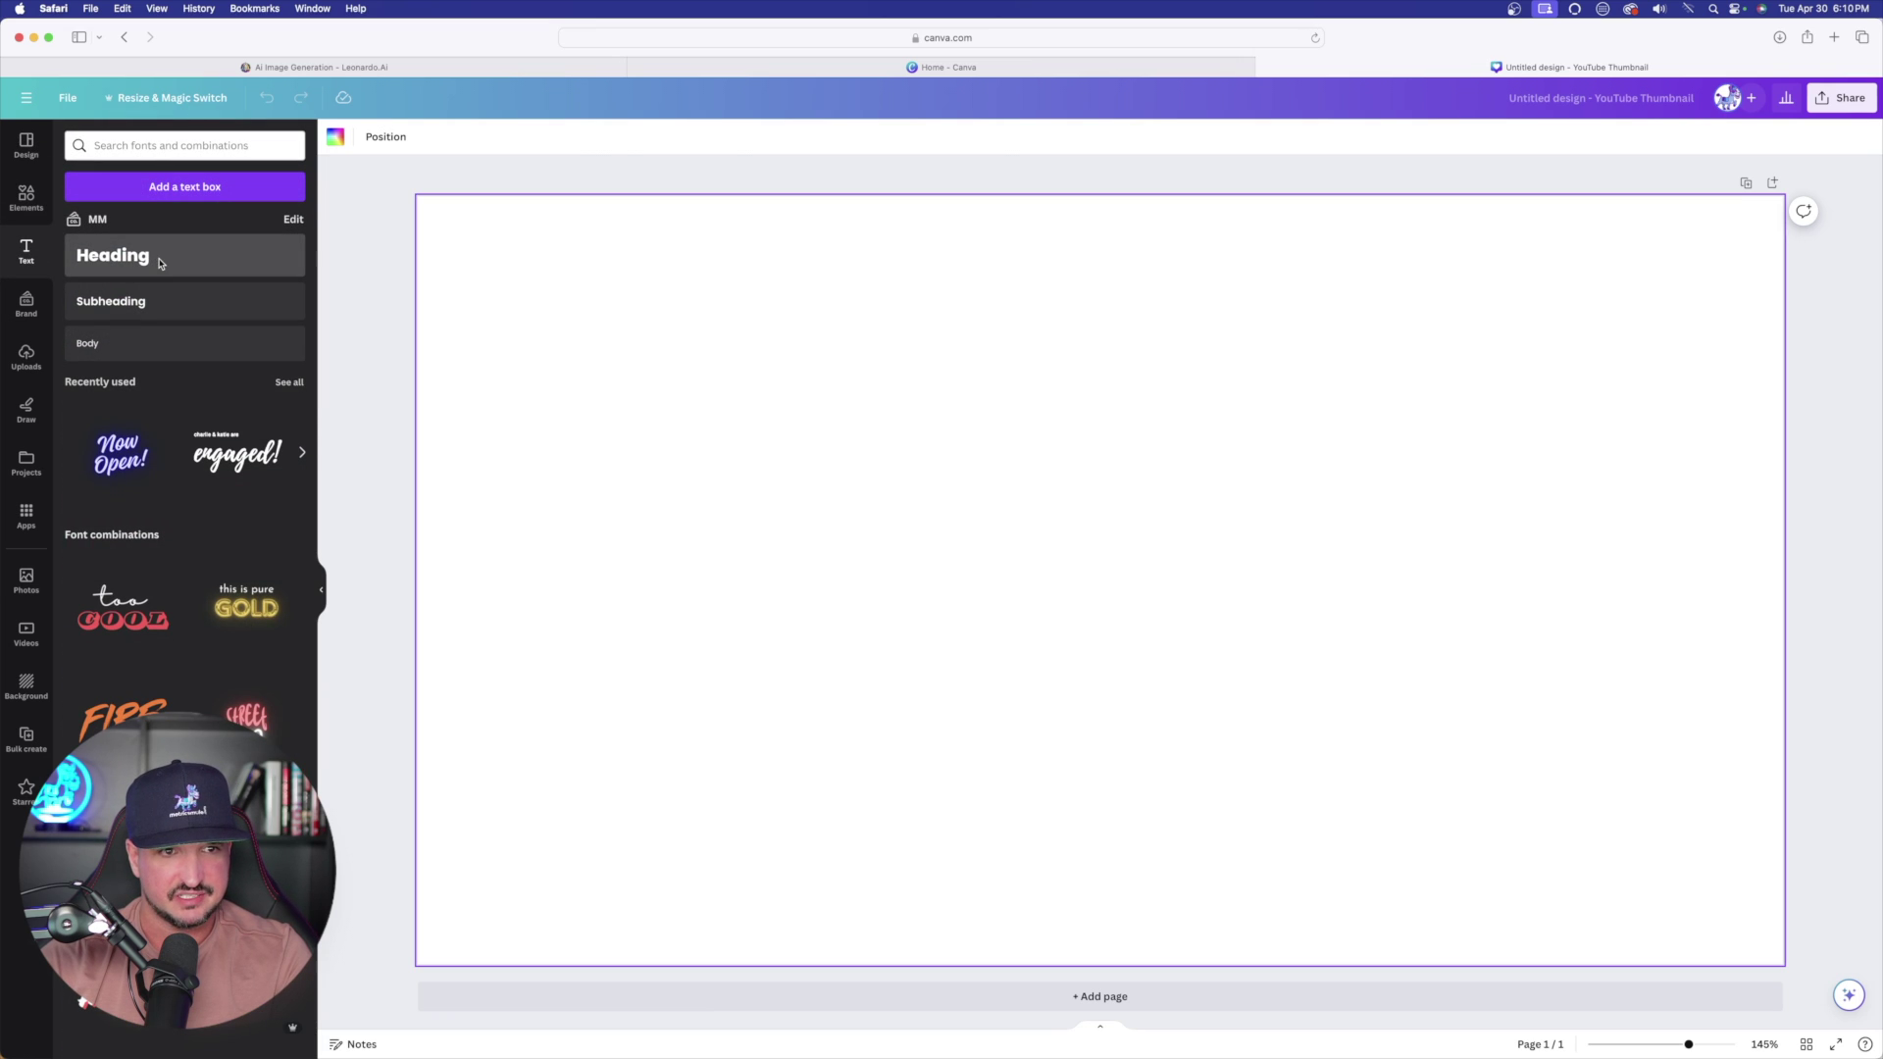
pyautogui.click(161, 263)
pyautogui.click(889, 508)
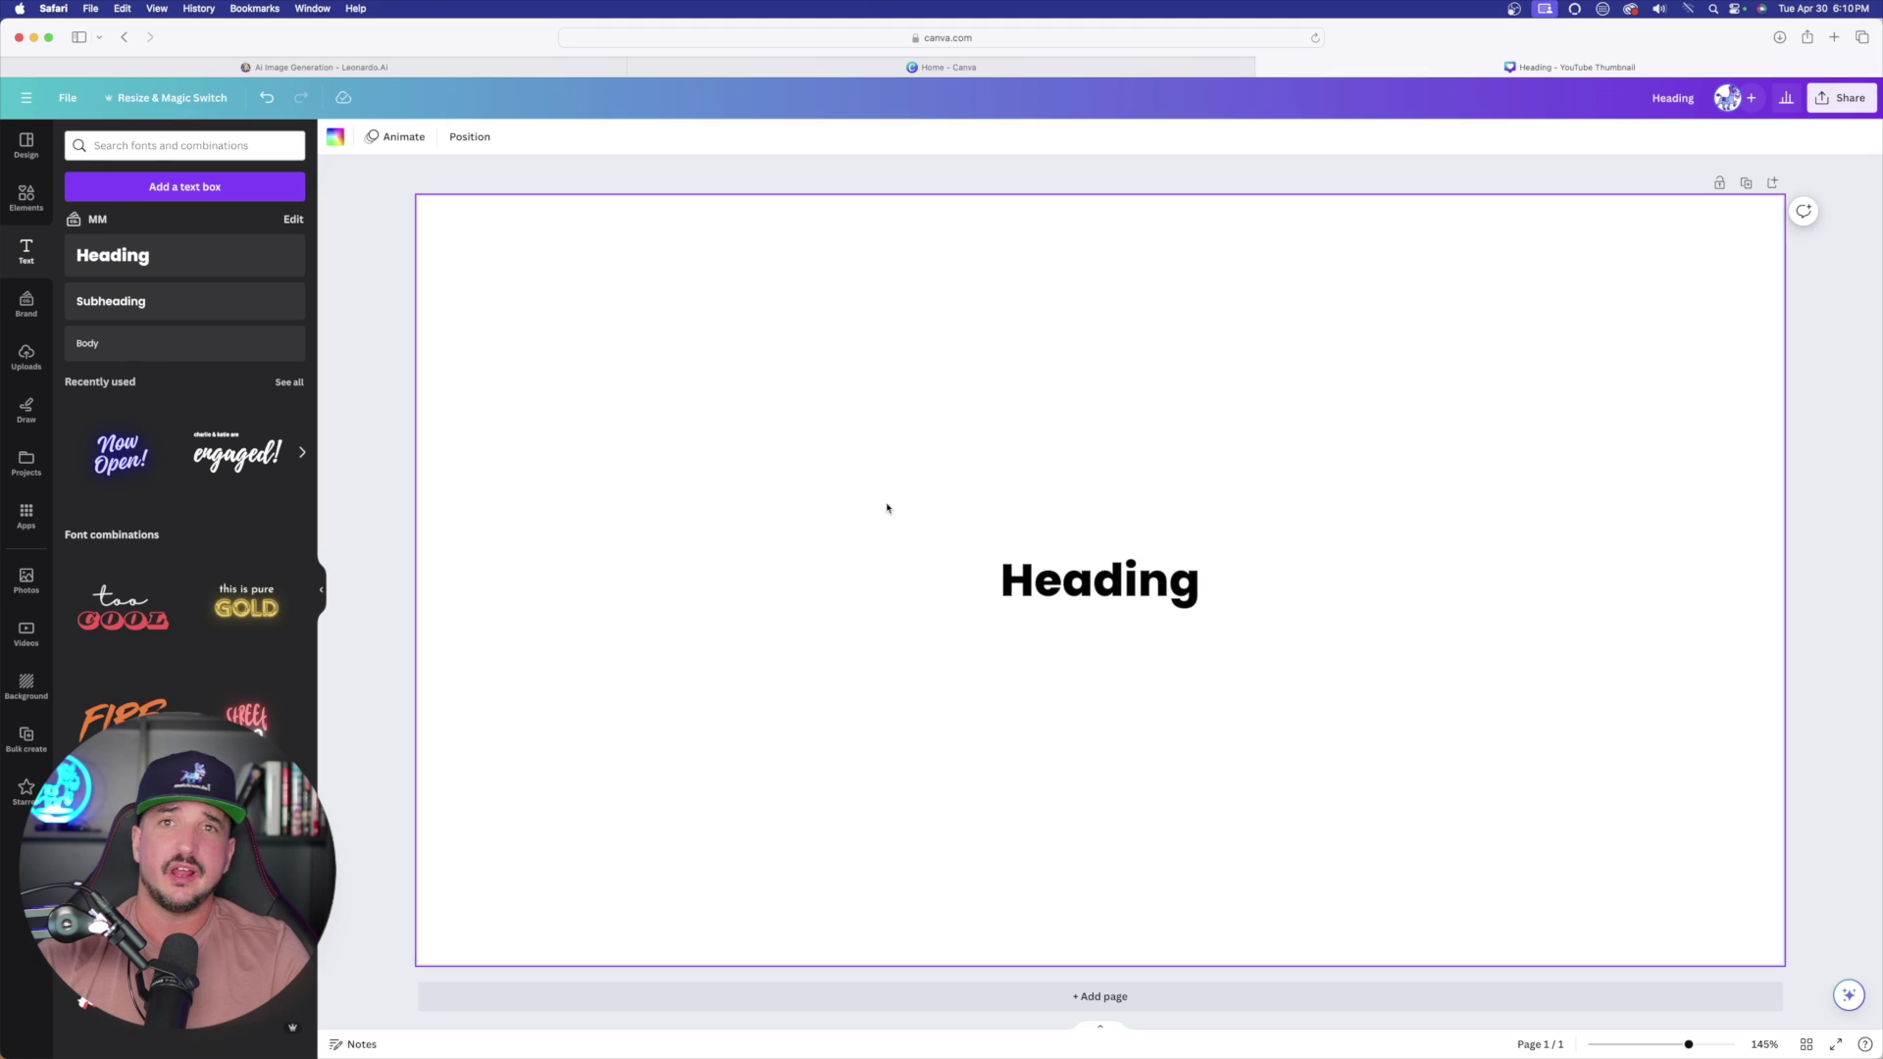
pyautogui.doubleClick(1082, 593)
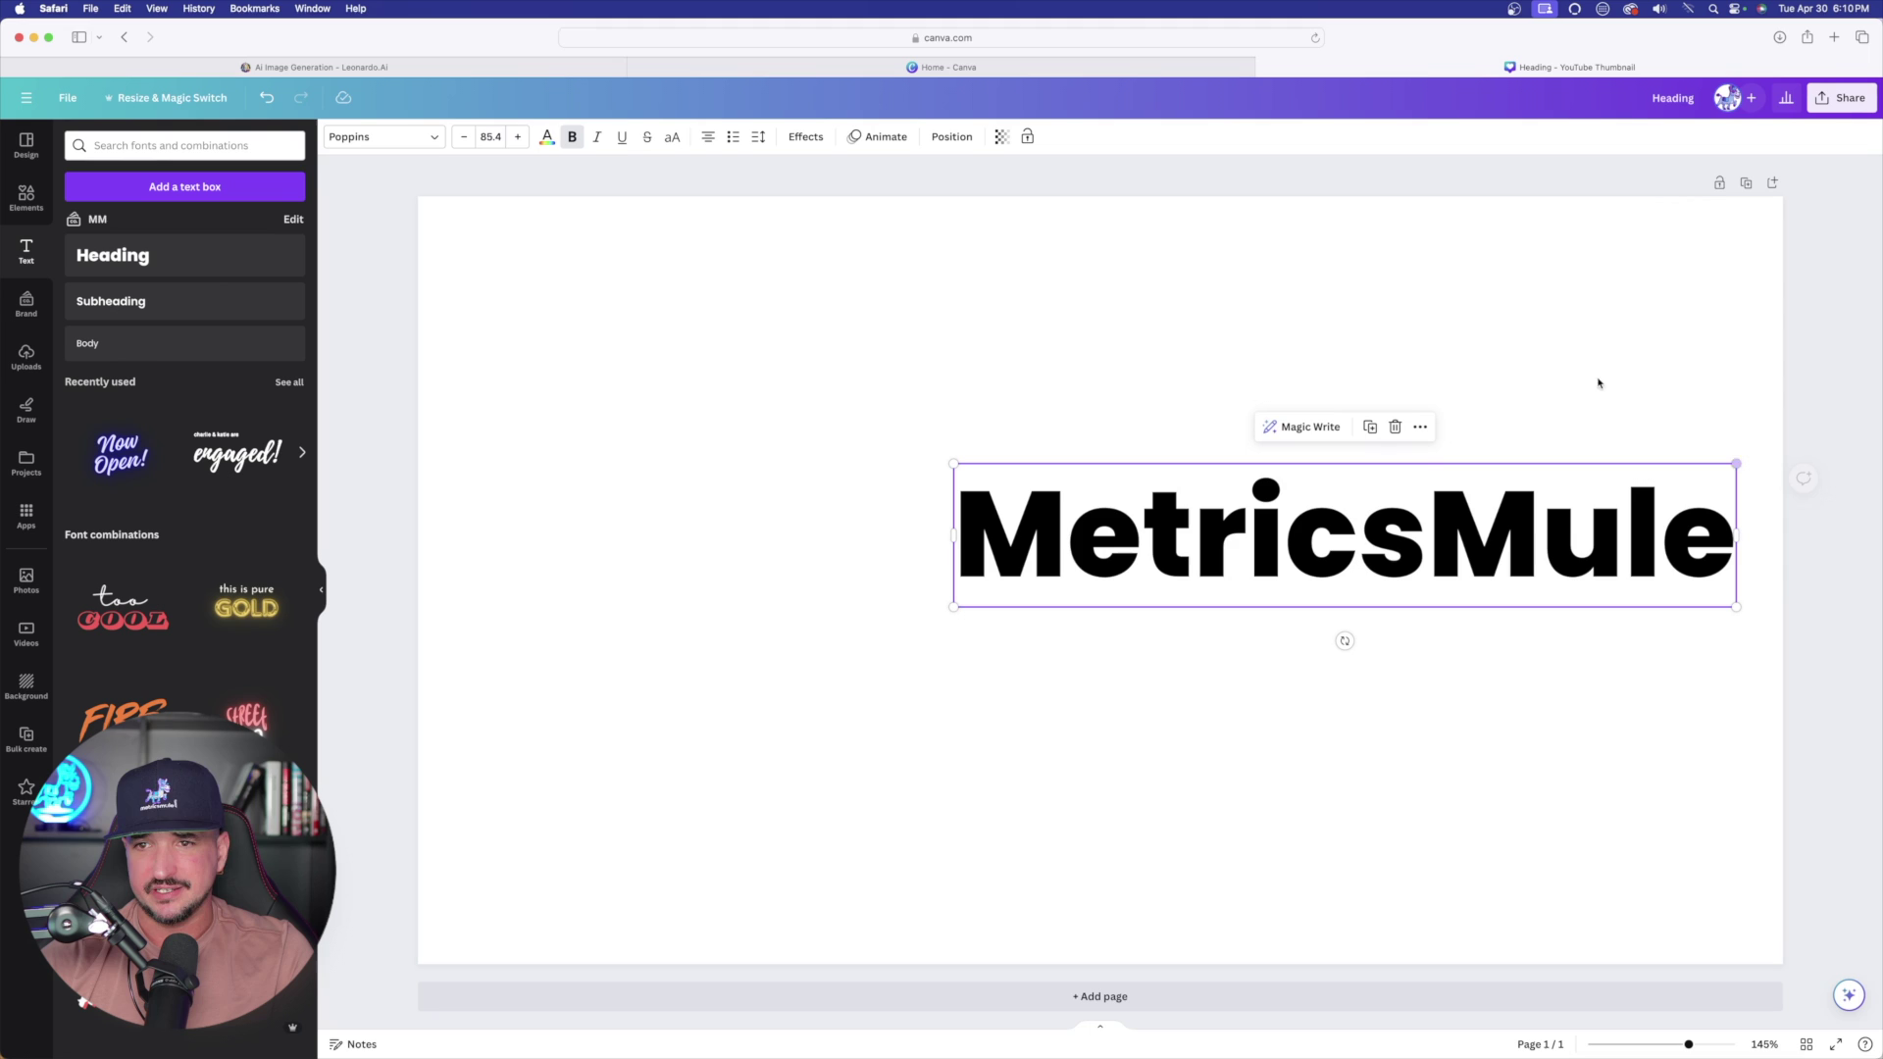
# Step: Enlarge the MetricsMule heading and shift it left and down on the page
pyautogui.moveTo(1331, 553); pyautogui.dragTo(999, 580)
pyautogui.moveTo(1405, 490); pyautogui.dragTo(1702, 432)
pyautogui.moveTo(1299, 567); pyautogui.dragTo(1239, 613)
pyautogui.click(1135, 386)
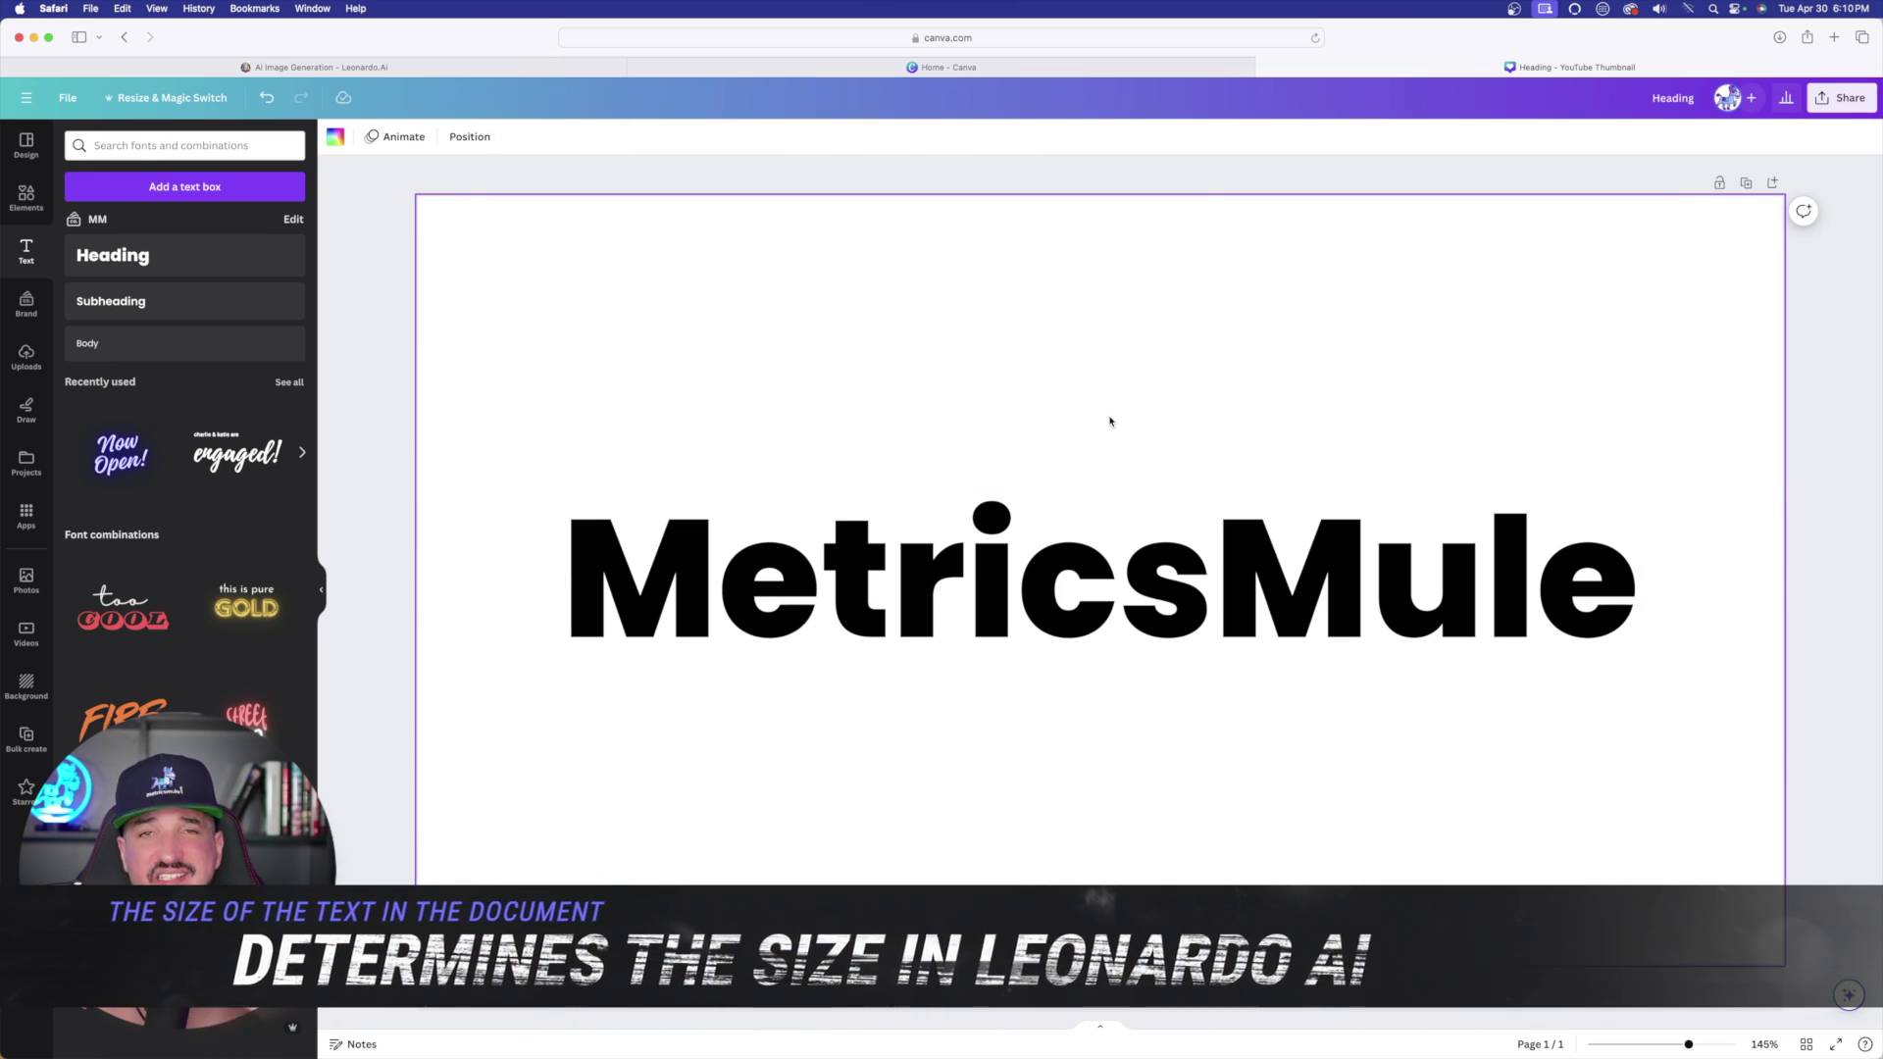
pyautogui.click(988, 617)
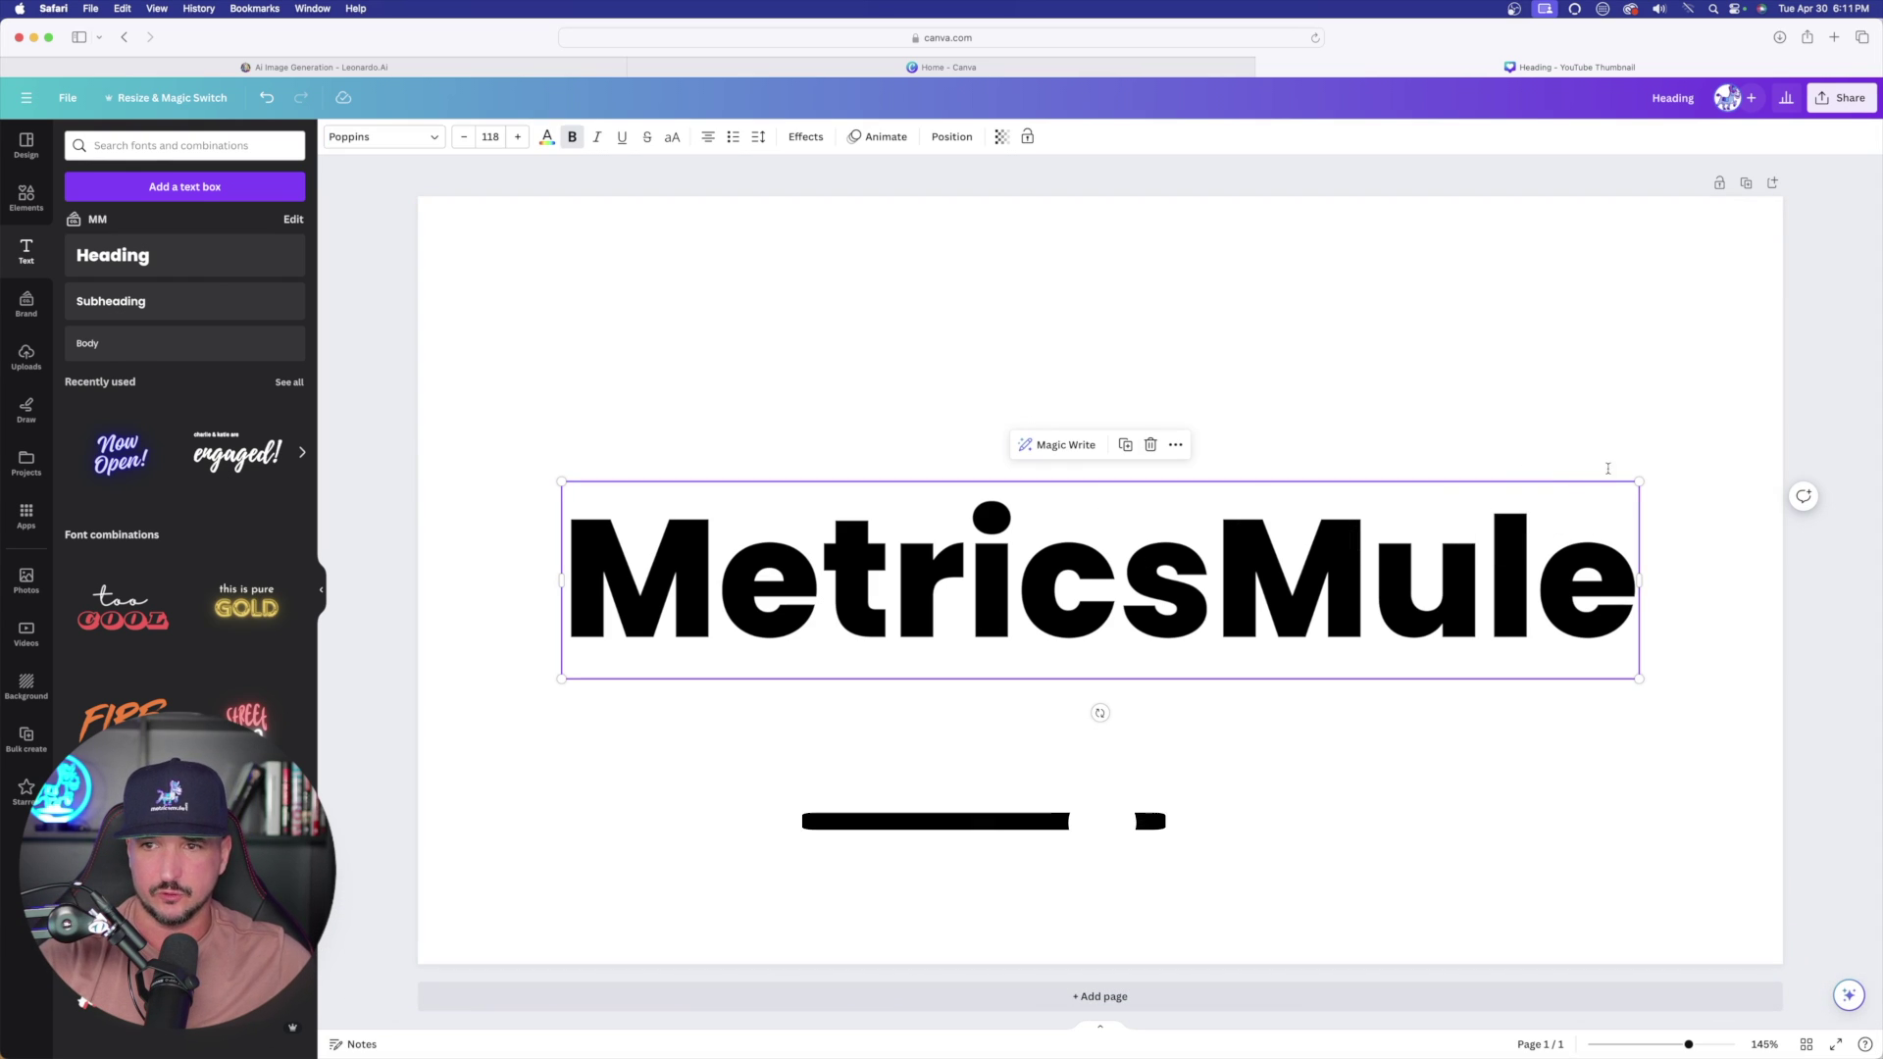
# Step: Settle the MetricsMule heading at about size 122, centred on the page
pyautogui.moveTo(1638, 480); pyautogui.dragTo(1795, 392)
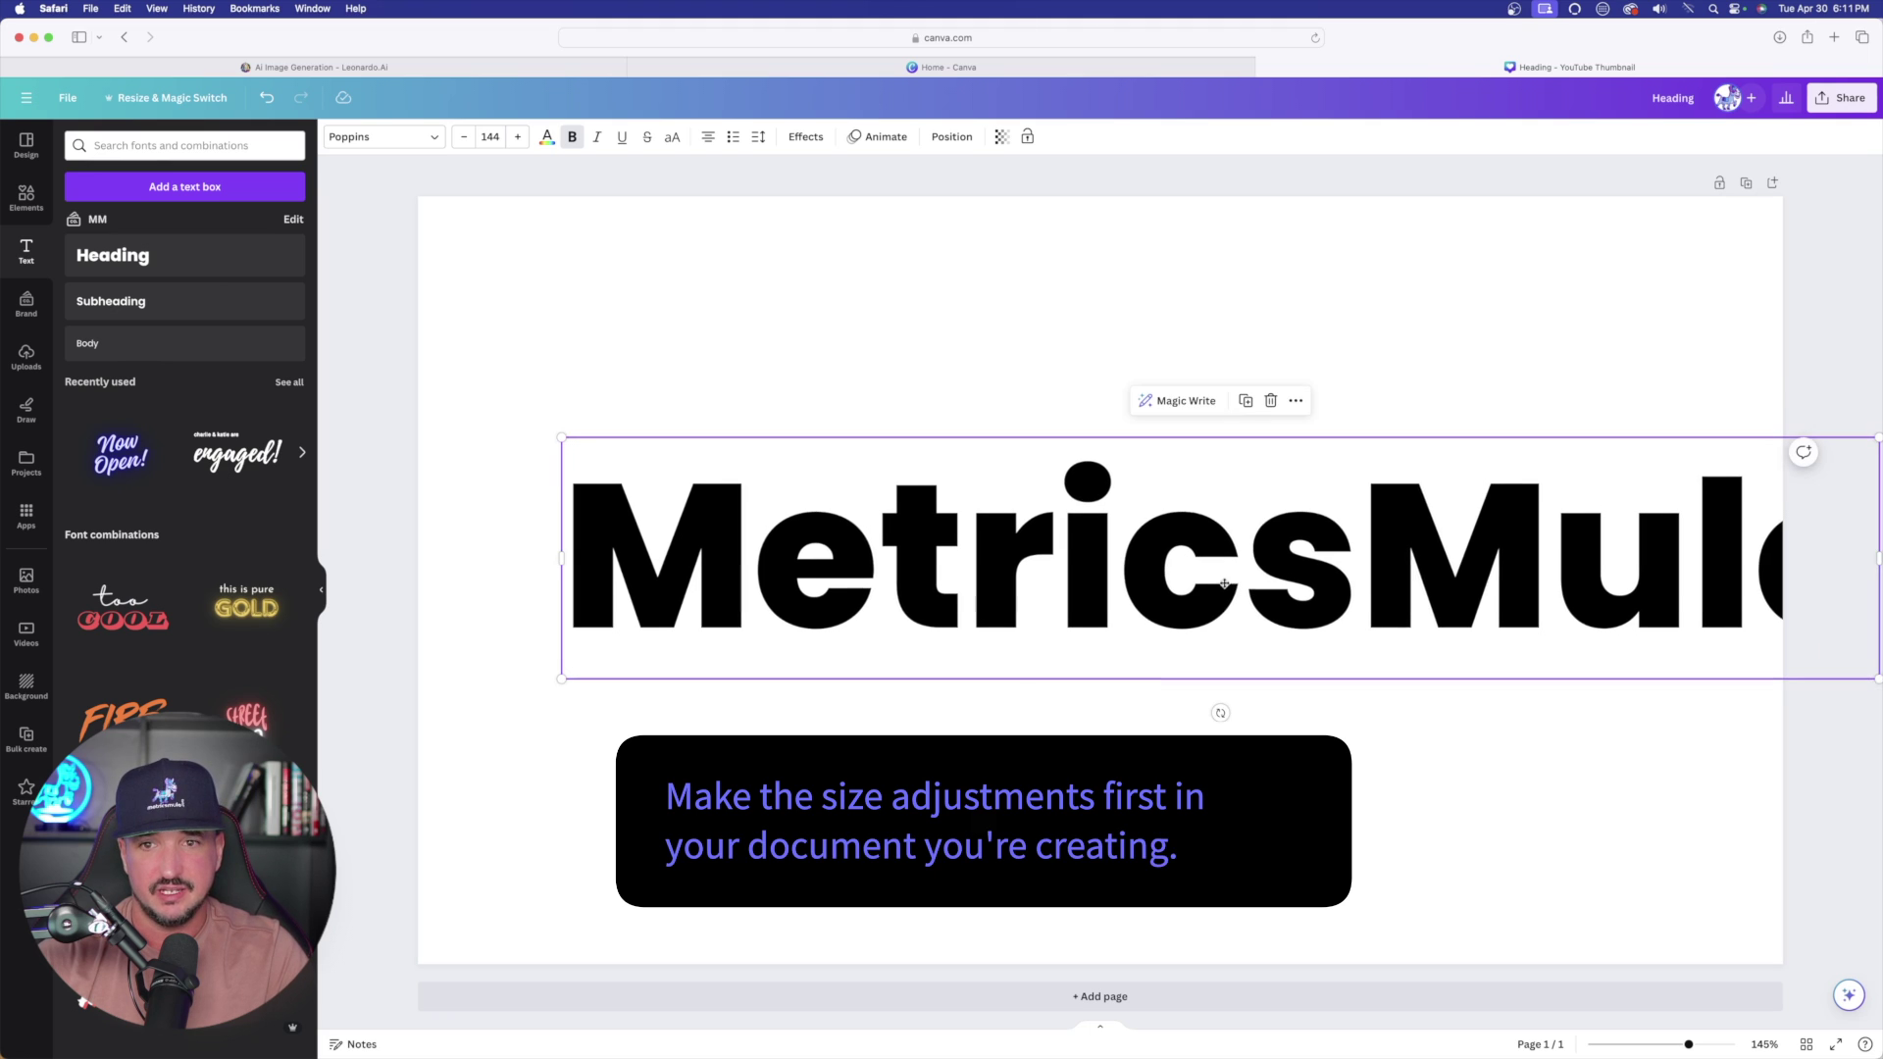
pyautogui.moveTo(1228, 585); pyautogui.dragTo(1099, 582)
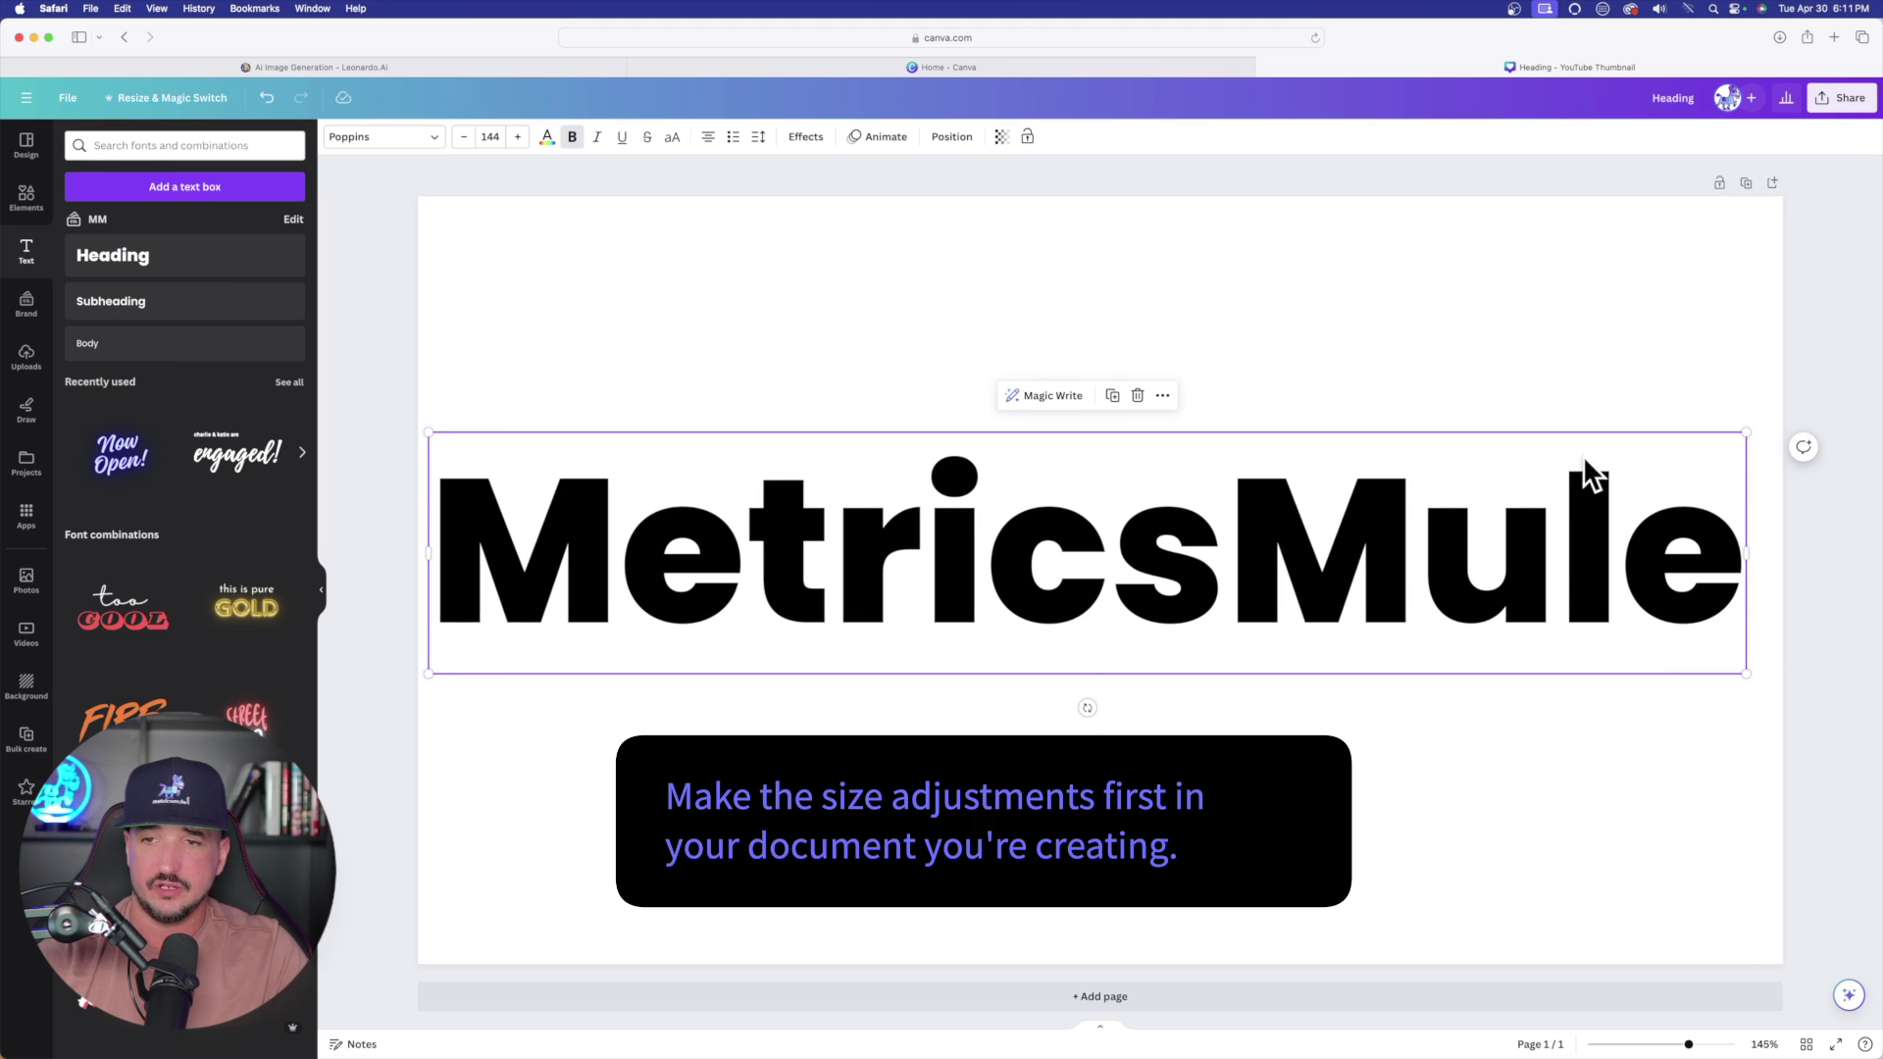
pyautogui.moveTo(1746, 432); pyautogui.dragTo(1177, 555)
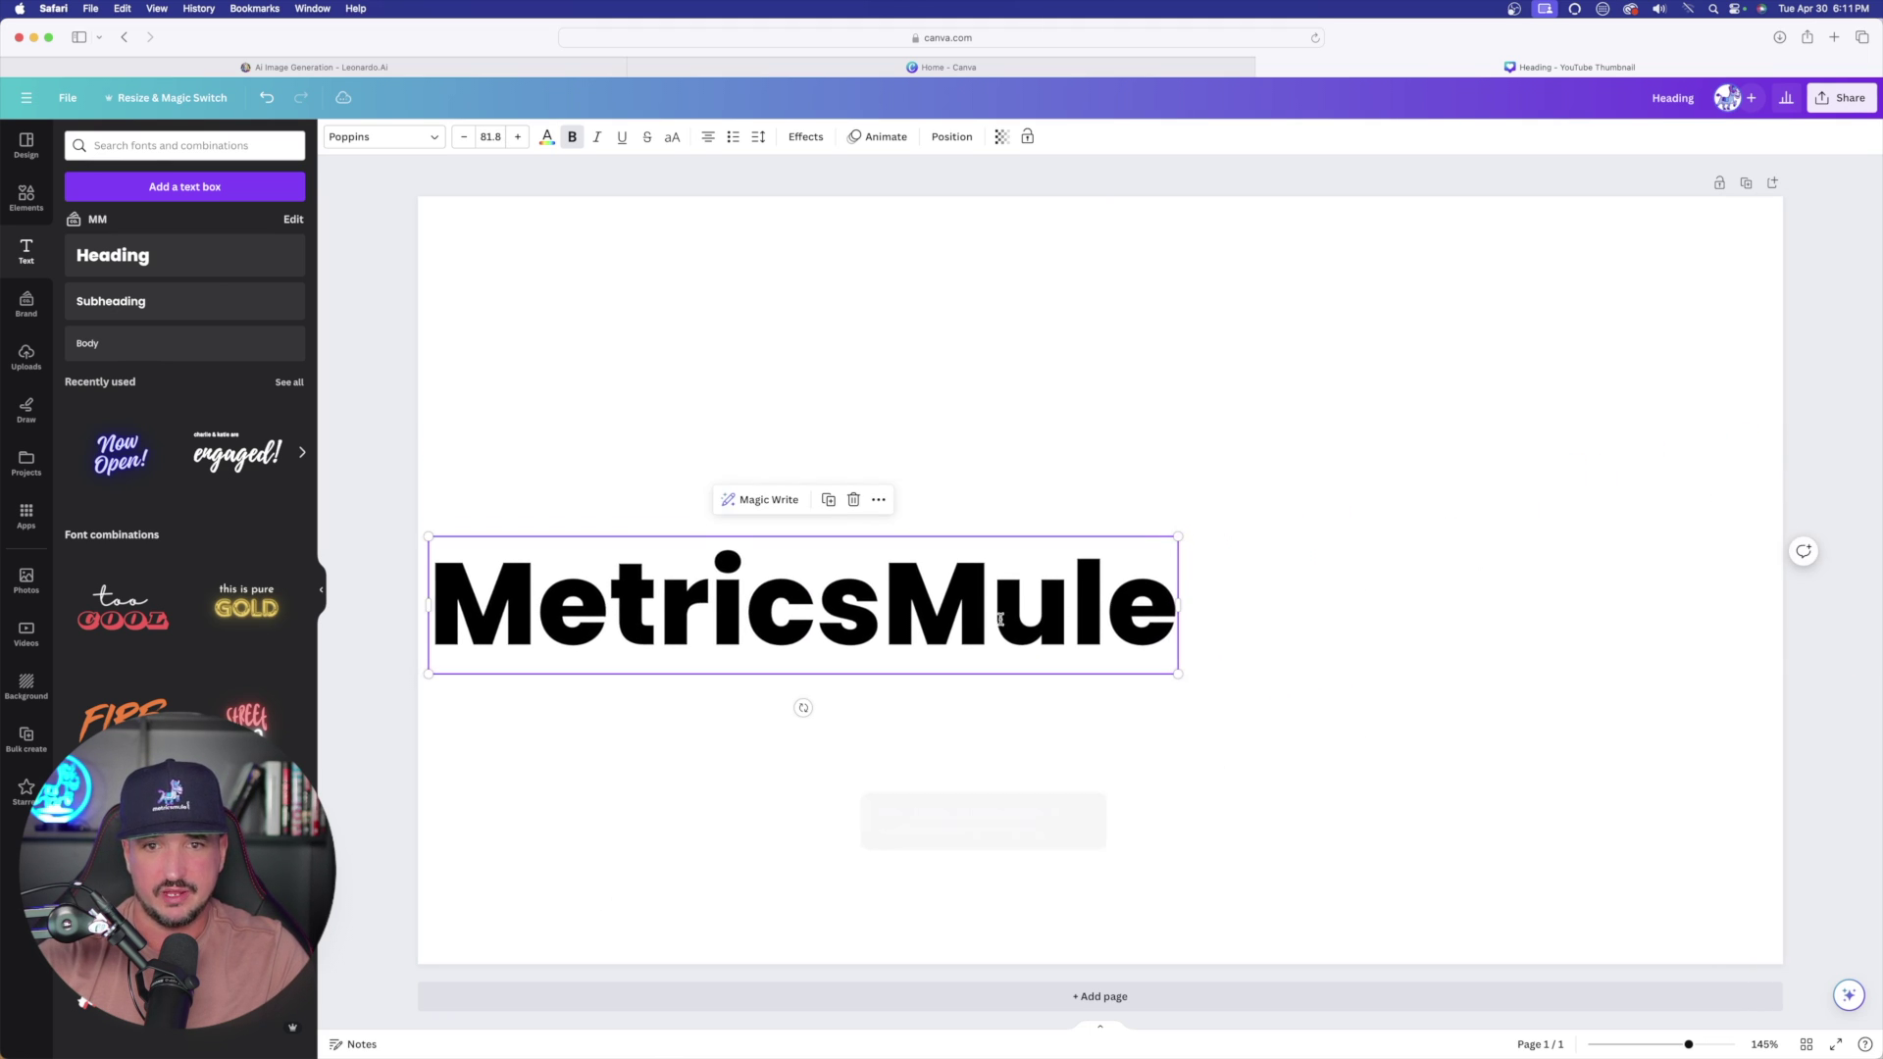
pyautogui.moveTo(1000, 618); pyautogui.dragTo(1244, 579)
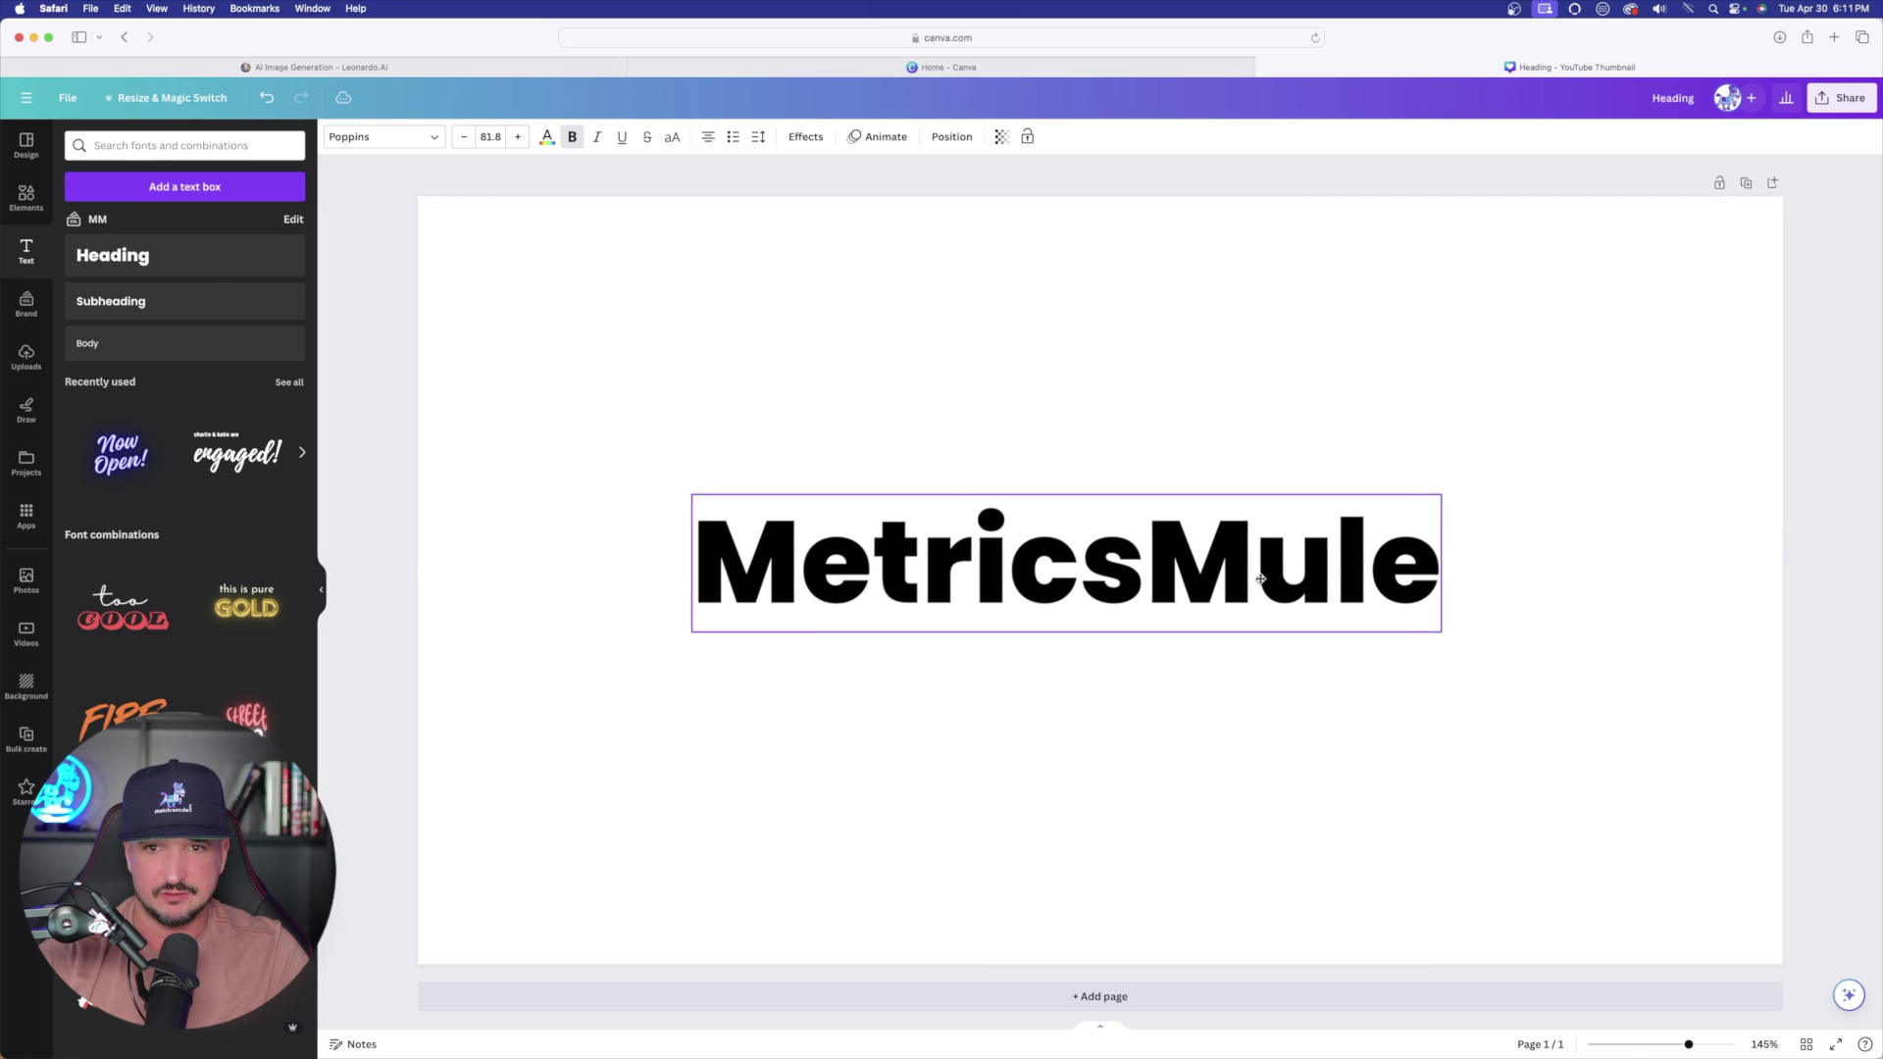
pyautogui.moveTo(1421, 498); pyautogui.dragTo(1786, 428)
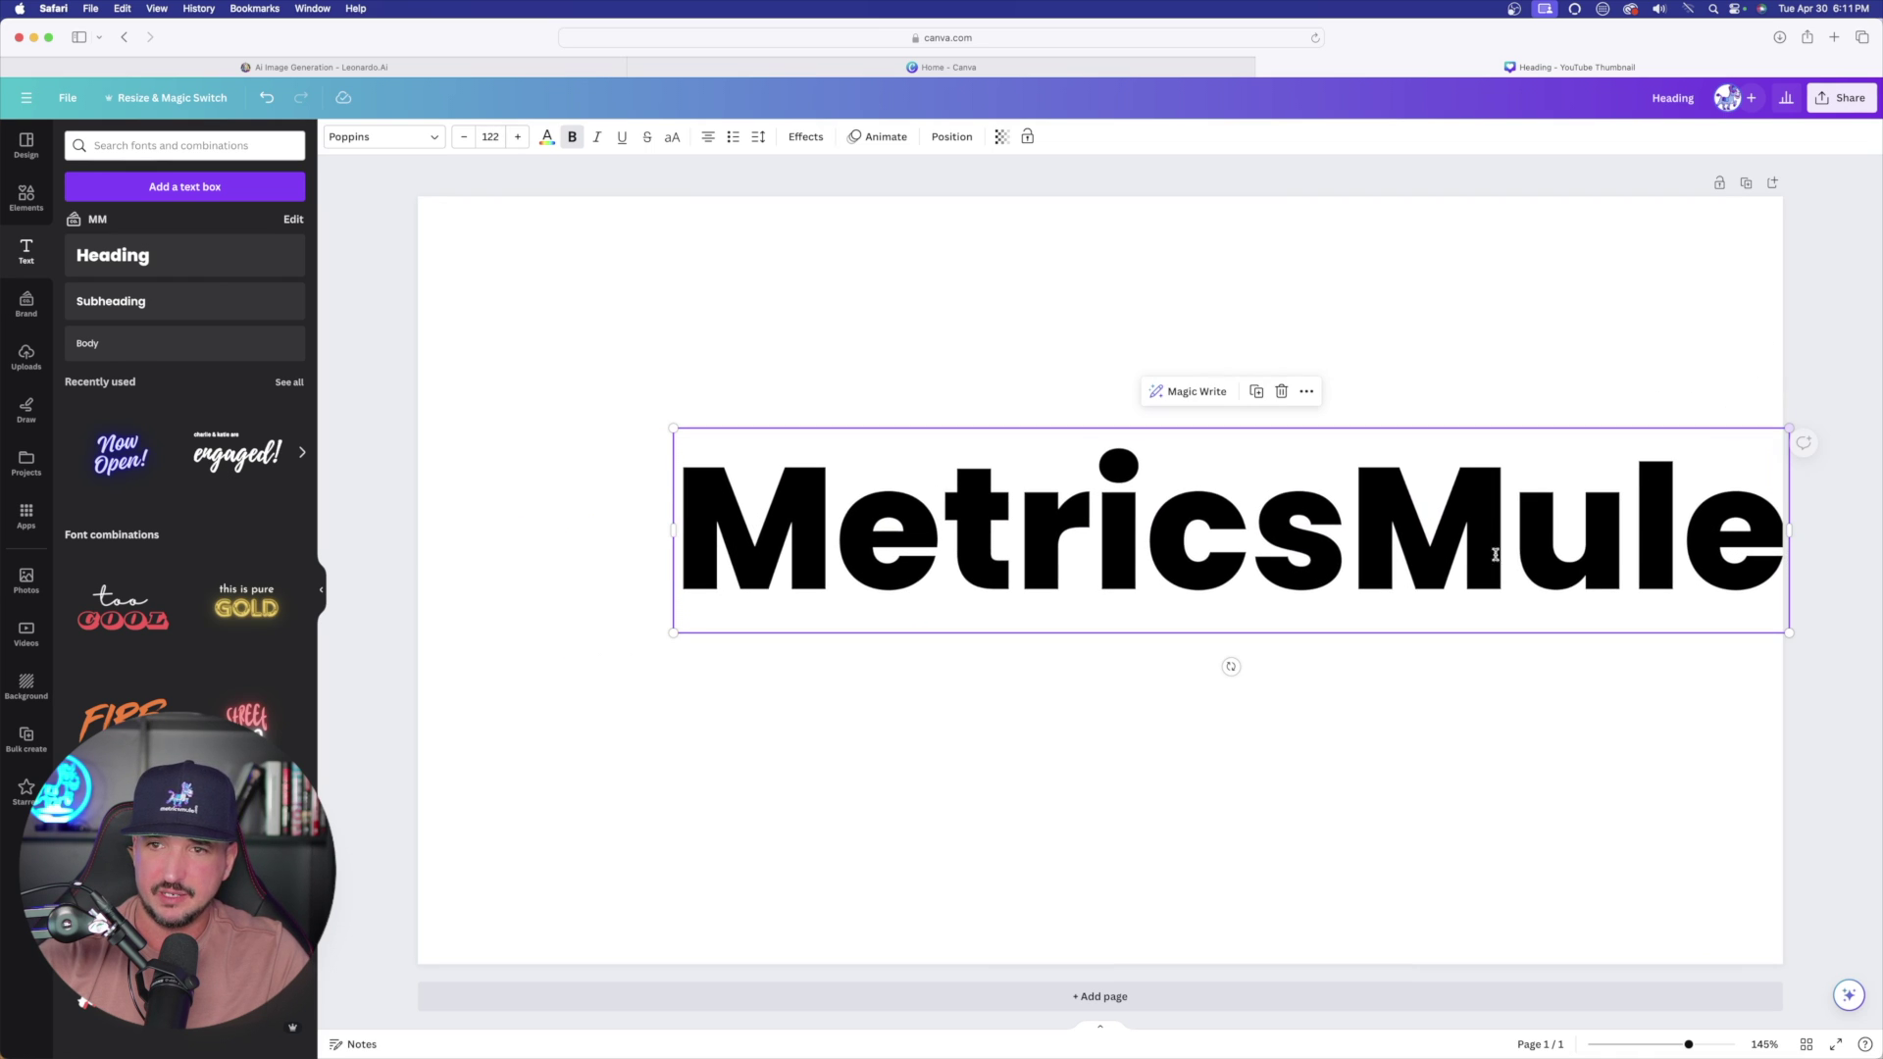
pyautogui.moveTo(1328, 572); pyautogui.dragTo(1201, 618)
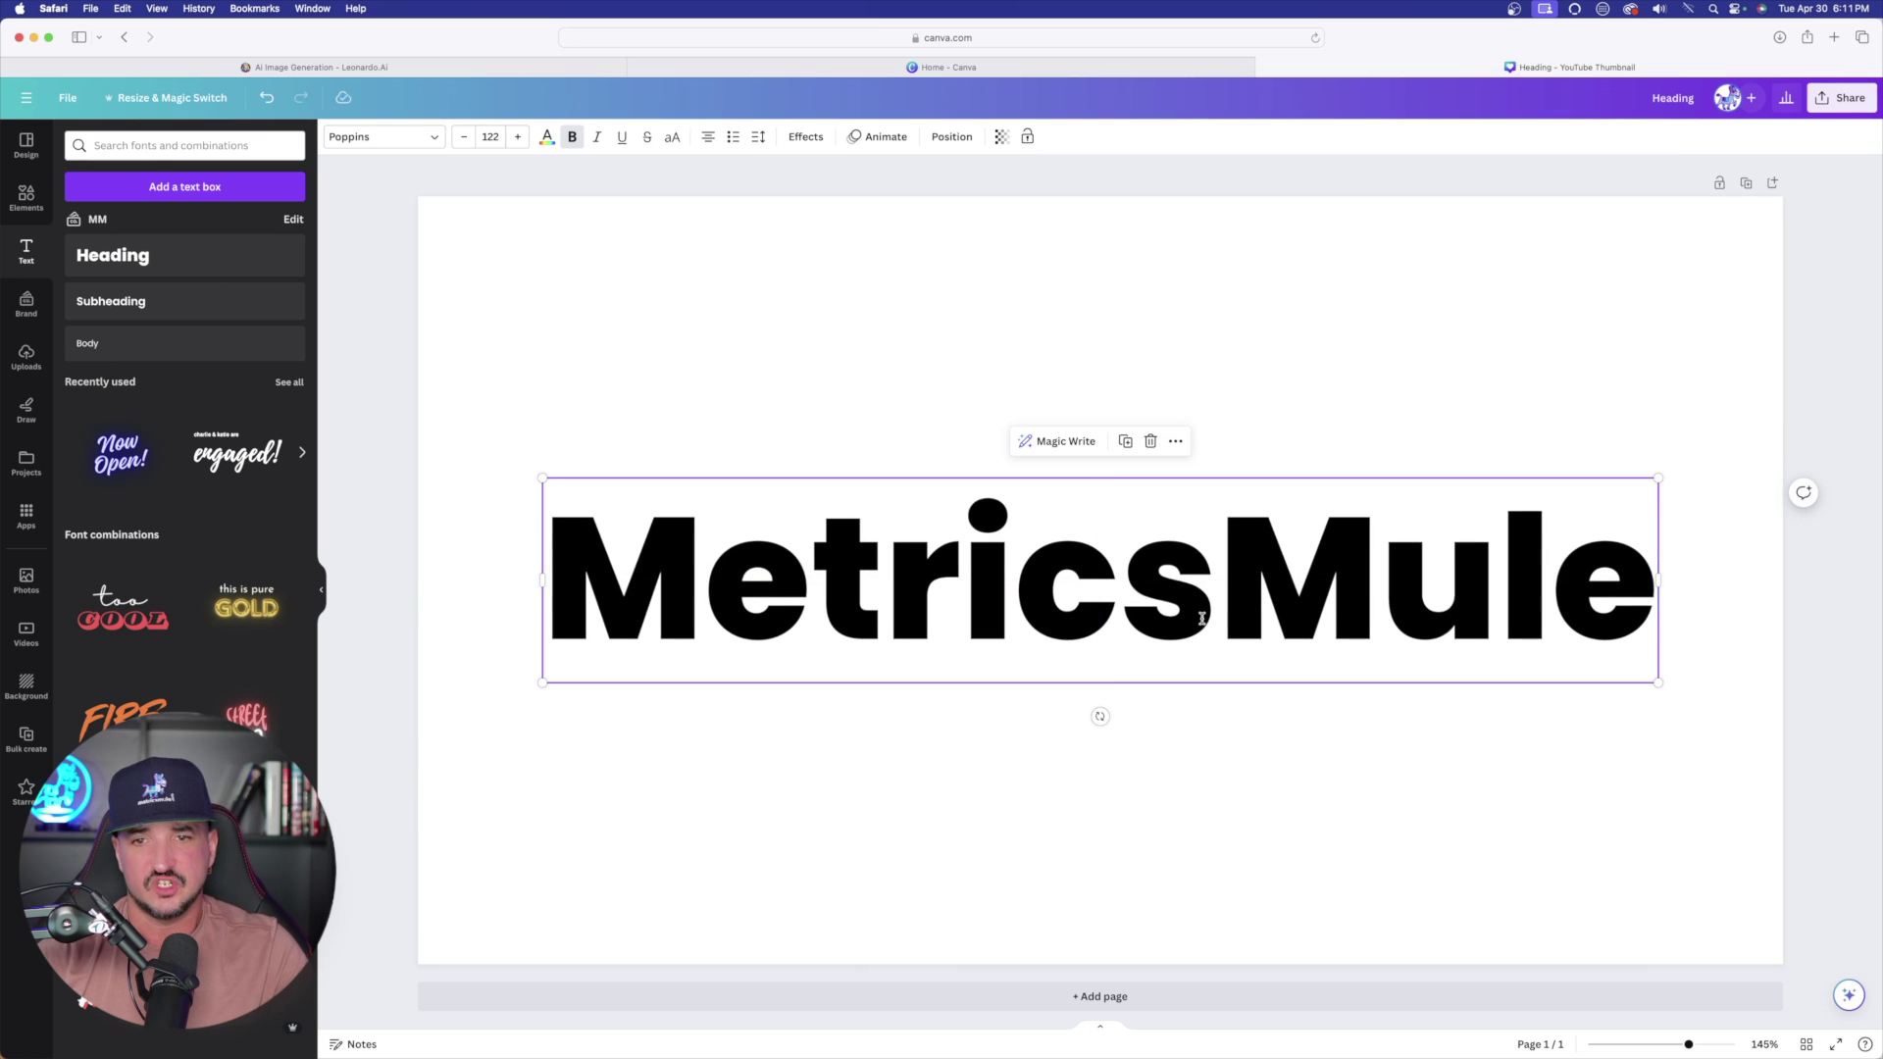
pyautogui.click(1394, 289)
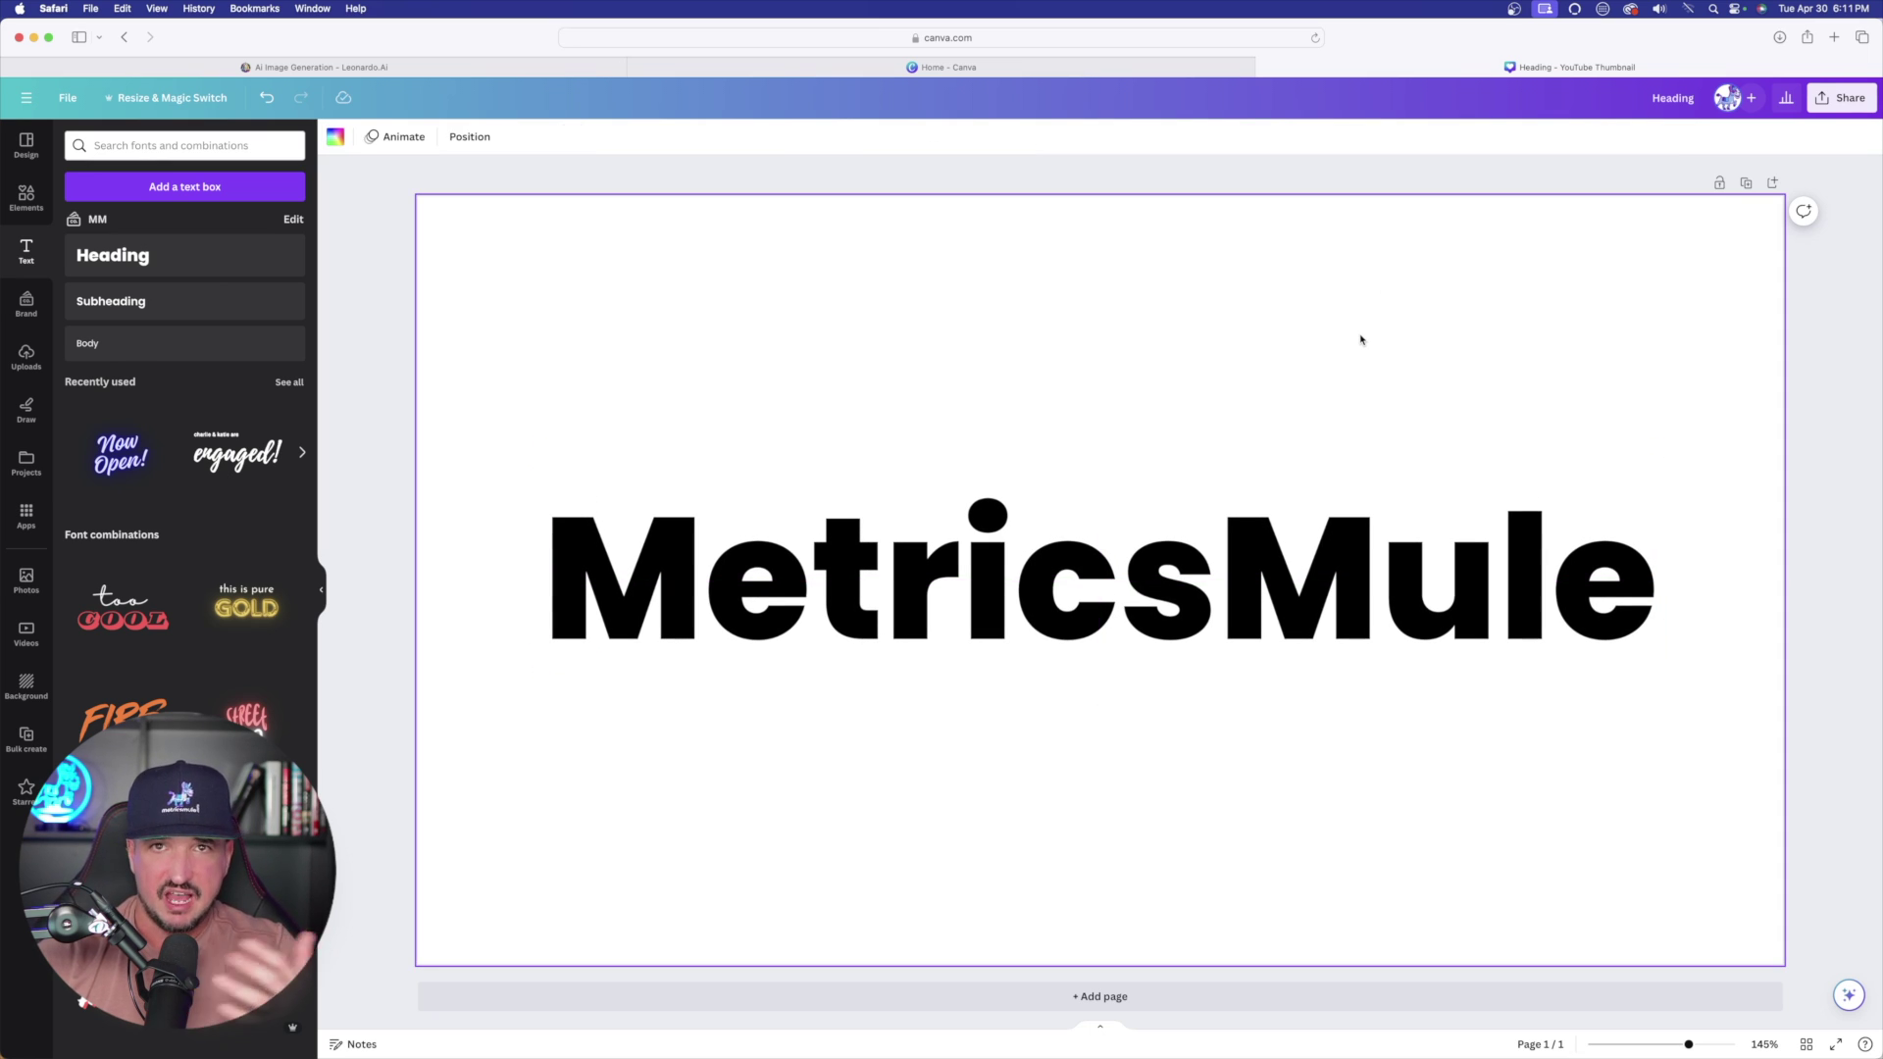
pyautogui.click(1842, 99)
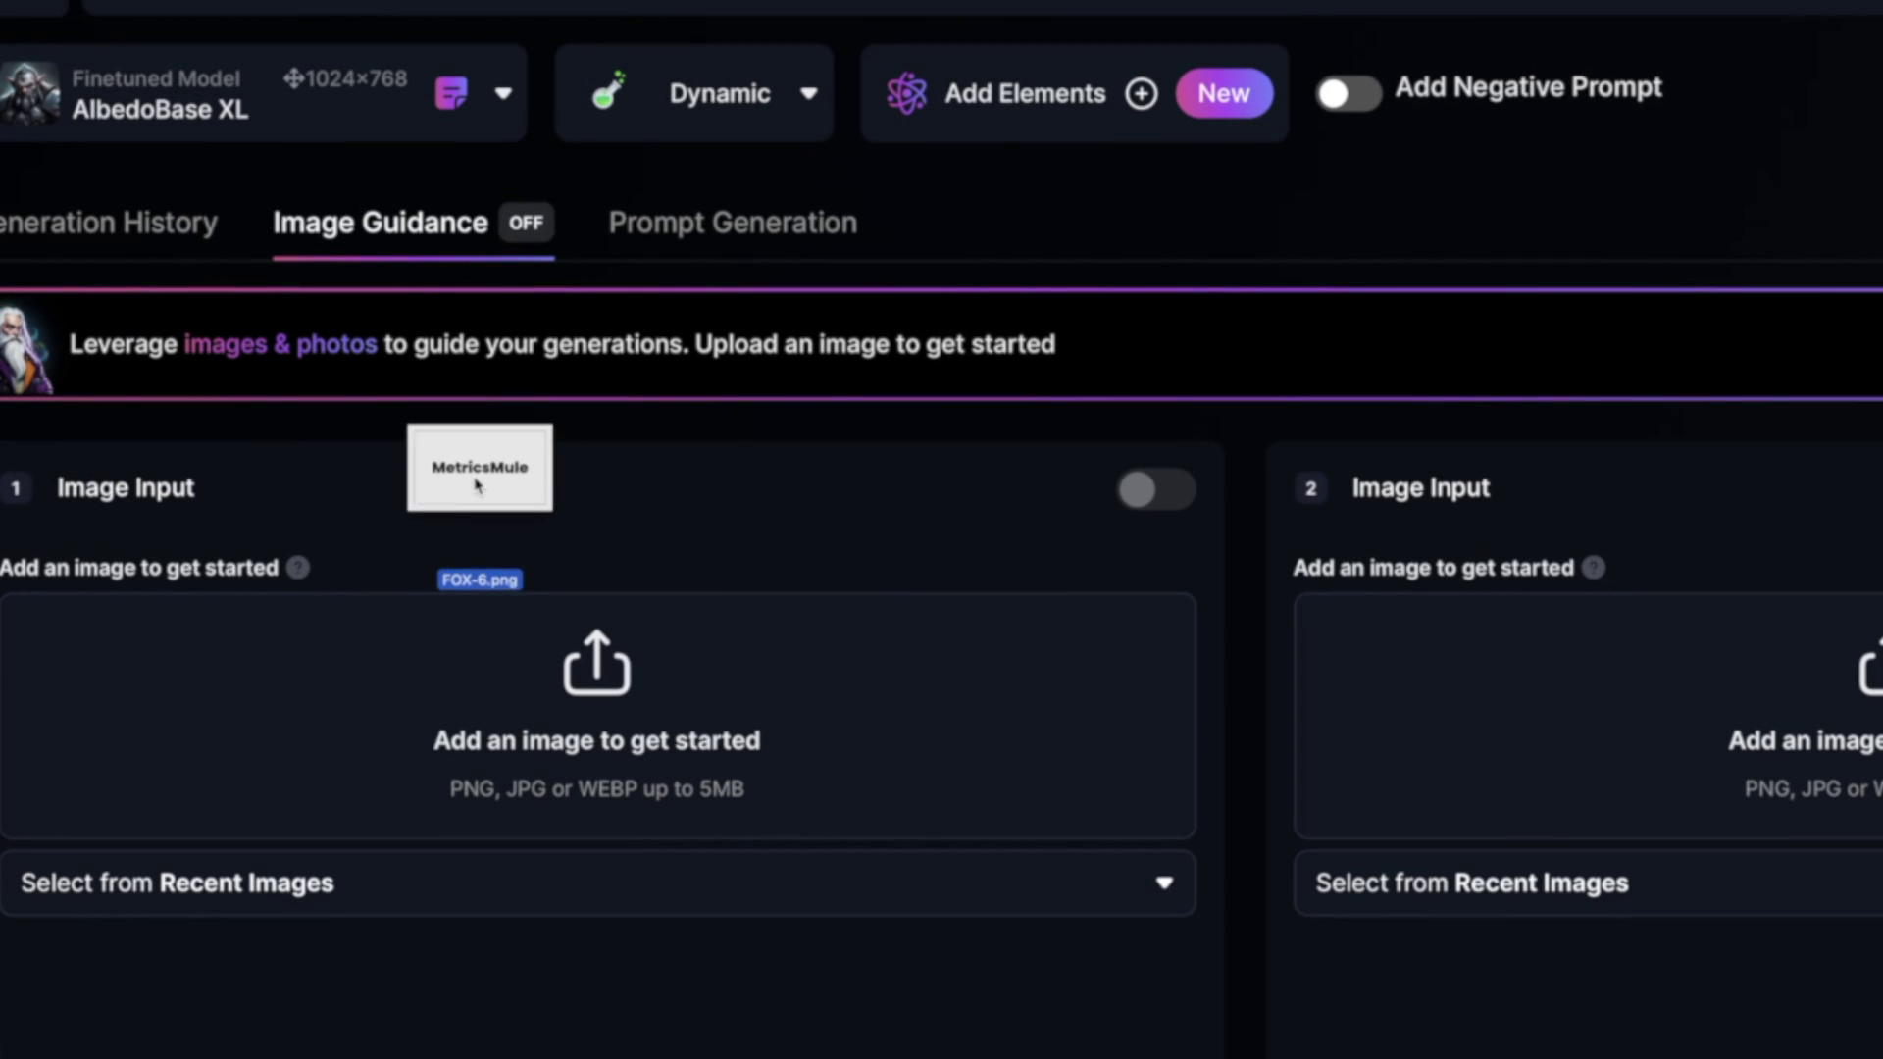
# Step: Drop the MetricsMule PNG into Image Input 1 on the Image Guidance tab
pyautogui.moveTo(618, 498); pyautogui.dragTo(592, 638)
pyautogui.moveTo(431, 716); pyautogui.dragTo(569, 726)
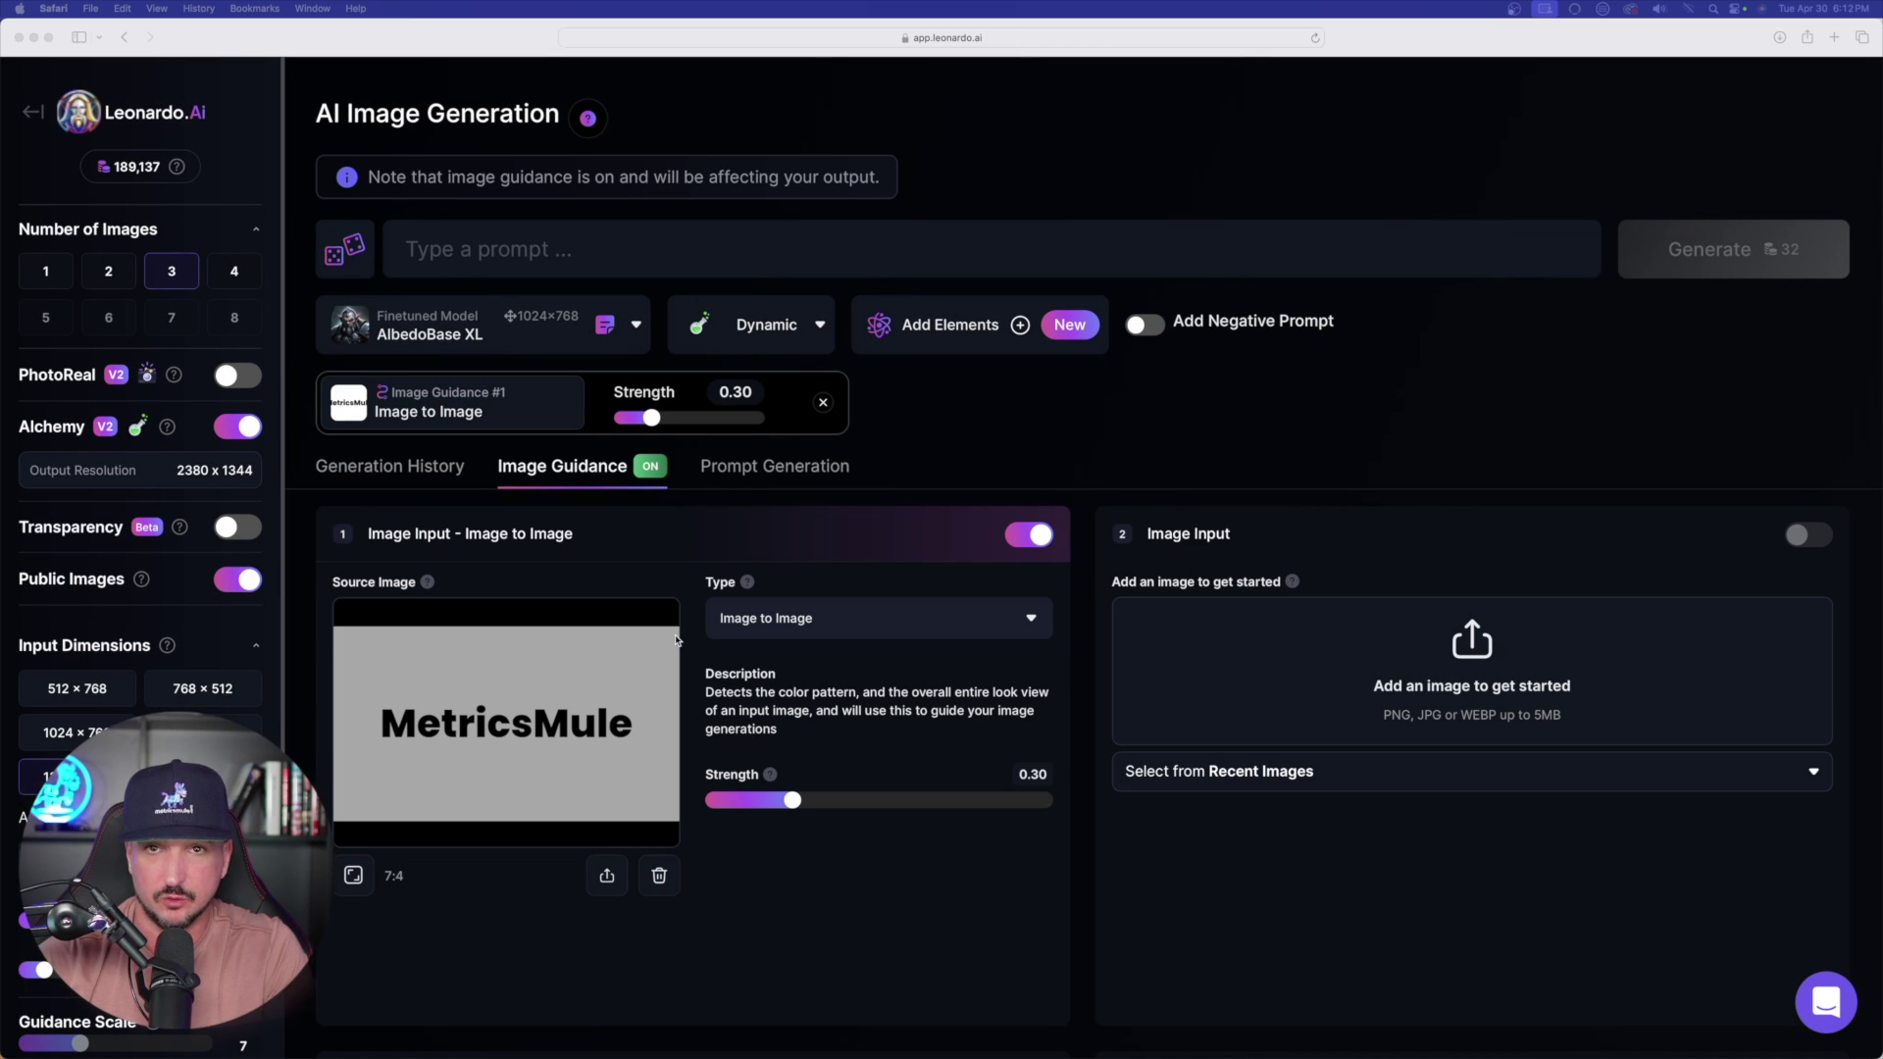
pyautogui.click(454, 46)
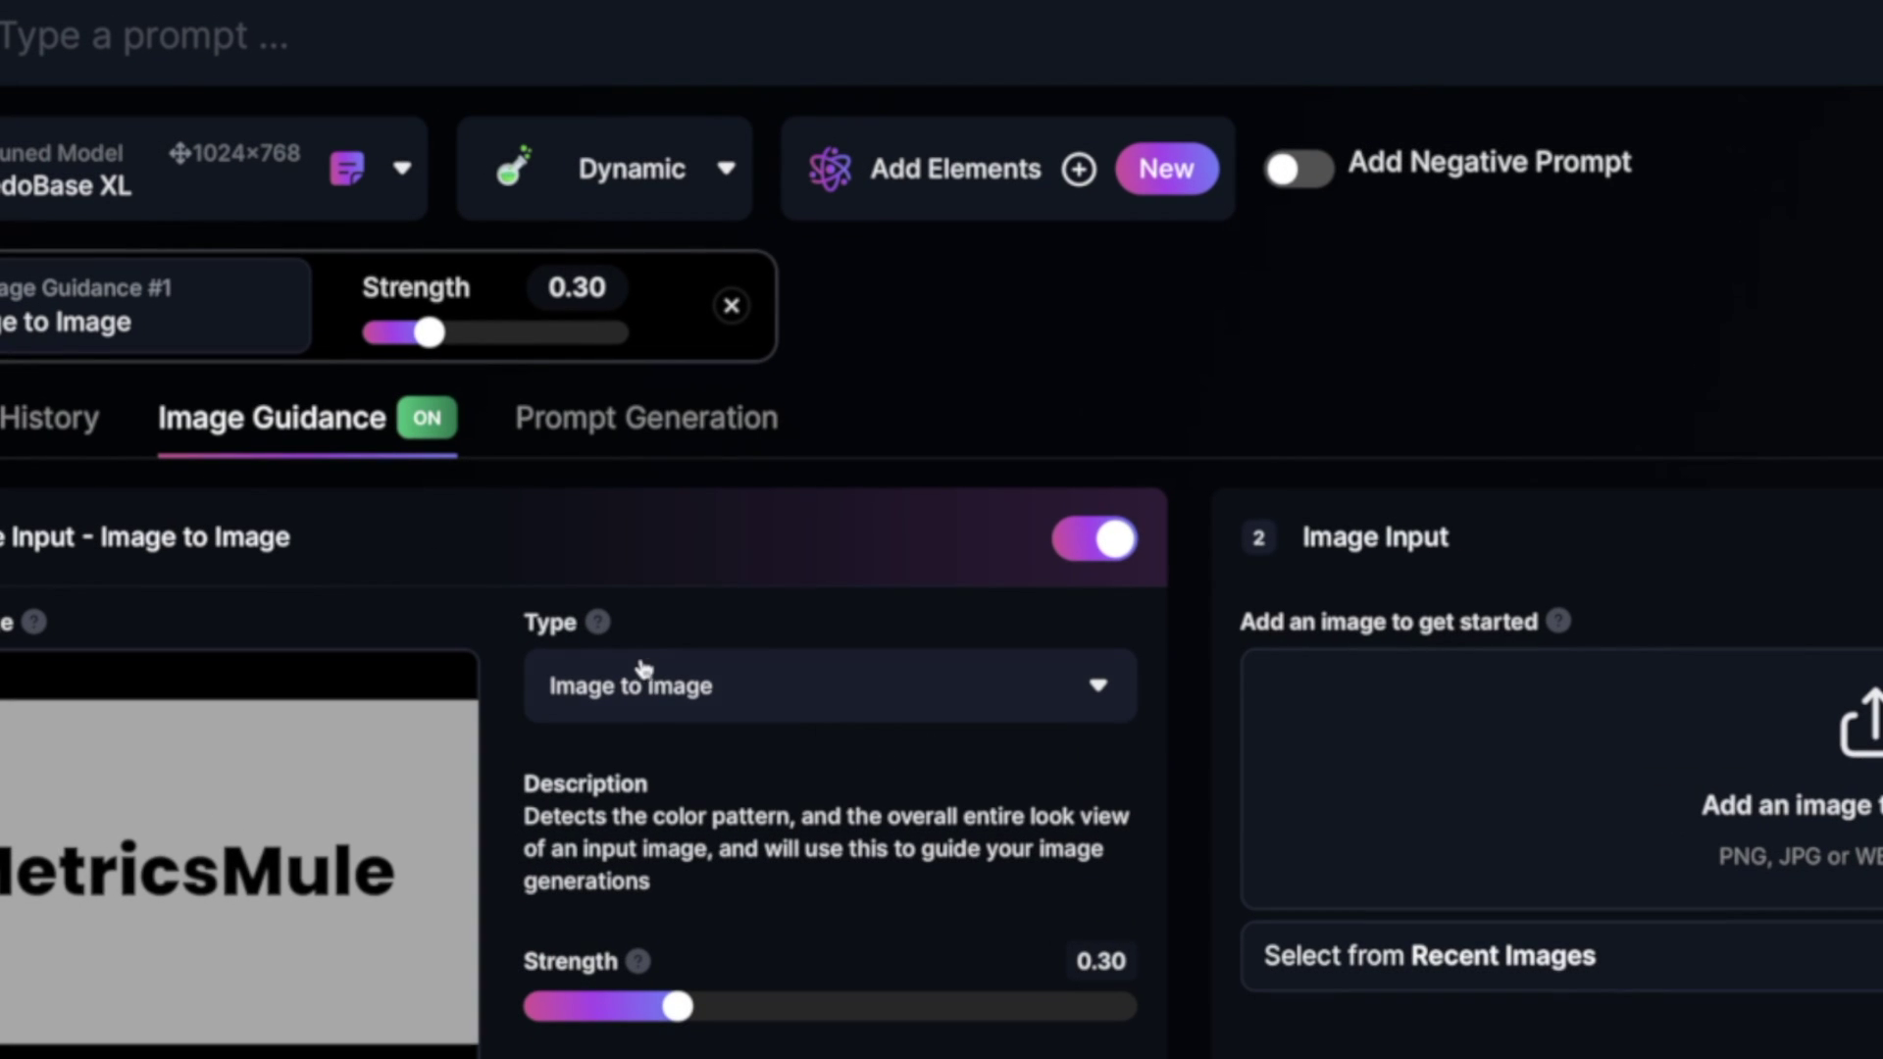
# Step: Set the guidance type to Text Image Input at strength 1.00
pyautogui.moveTo(747, 584)
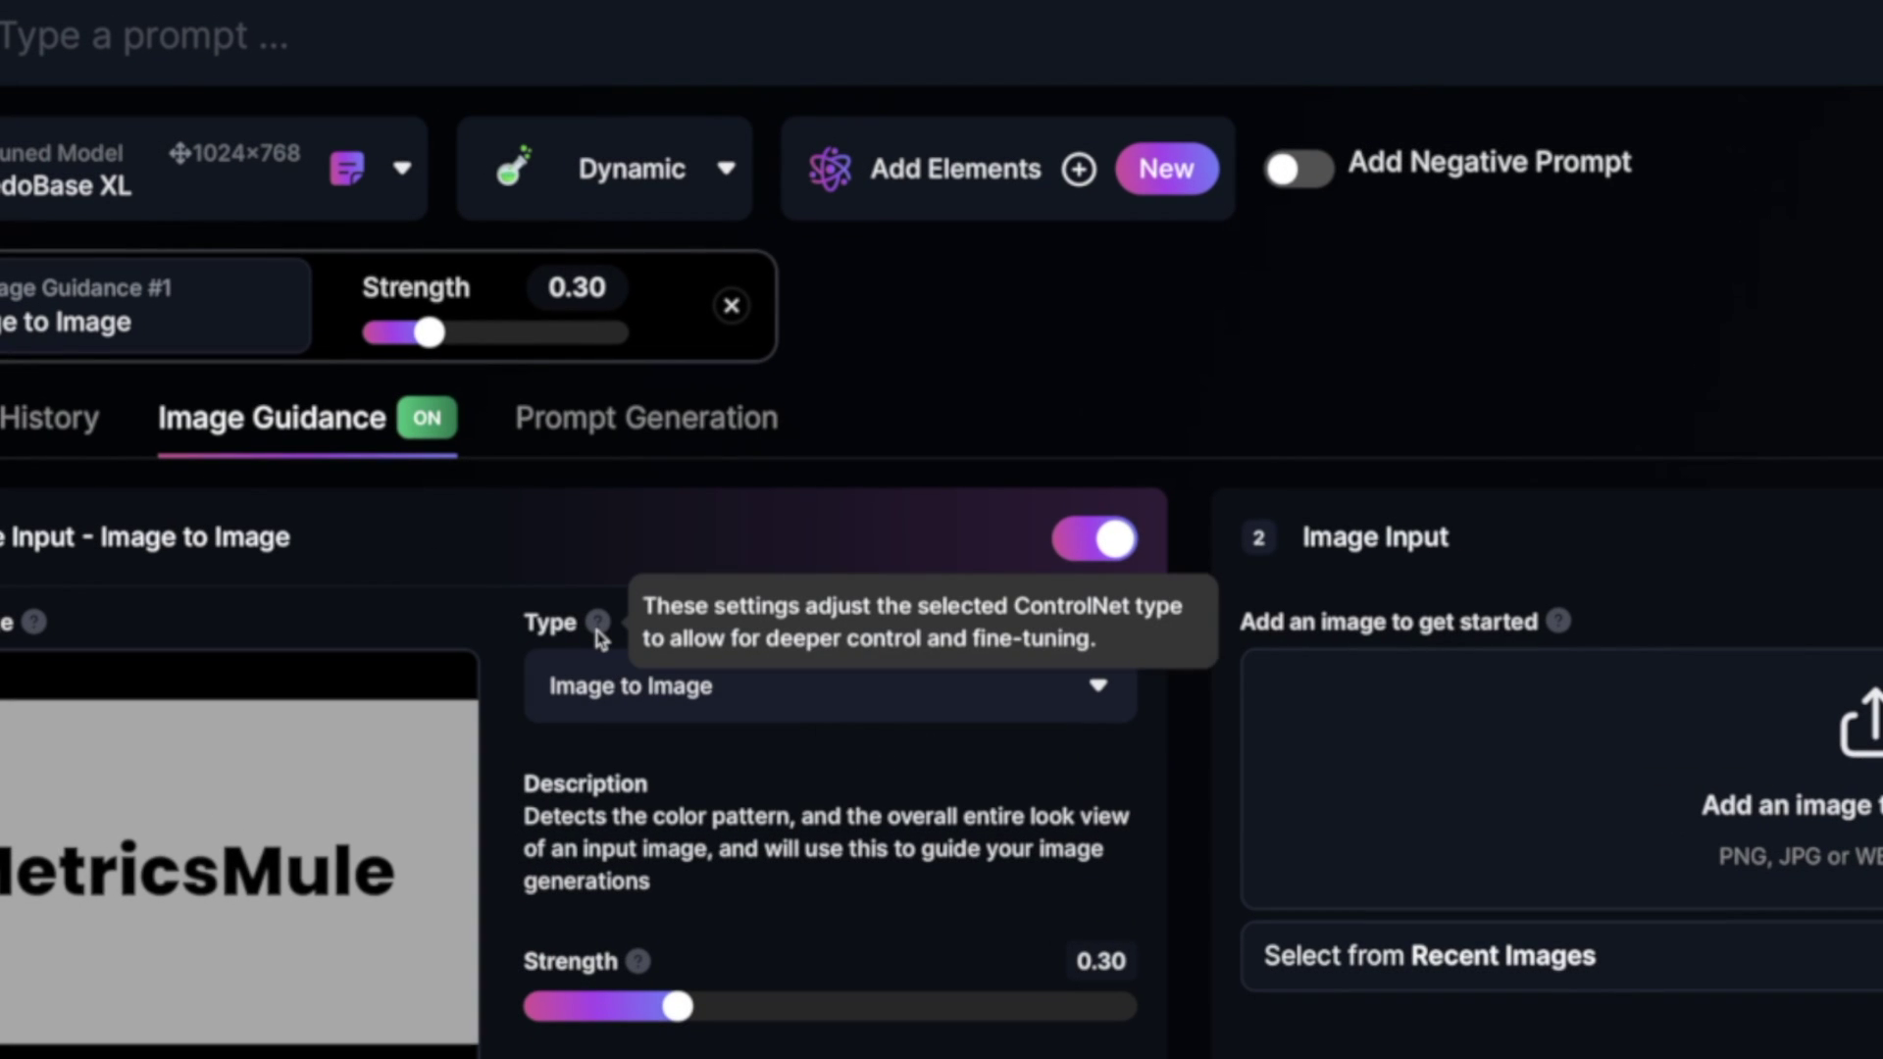
pyautogui.click(673, 687)
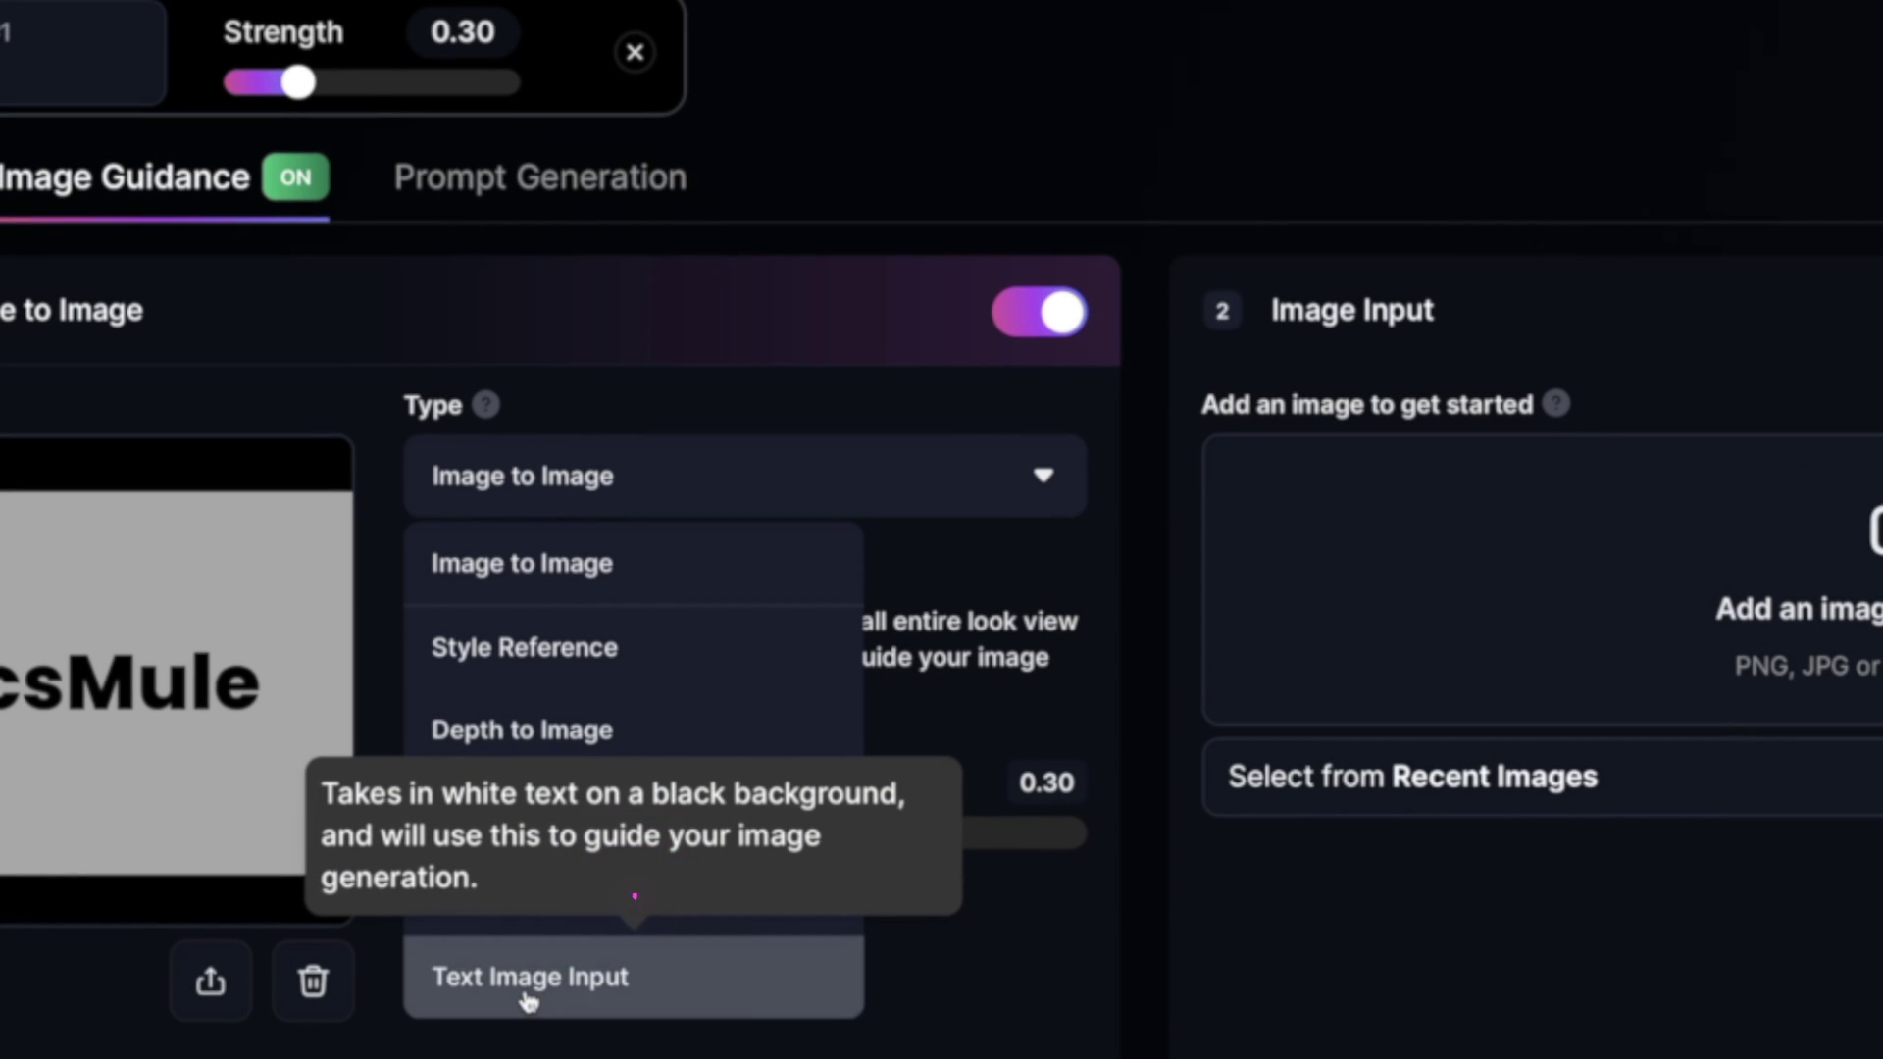
pyautogui.click(526, 986)
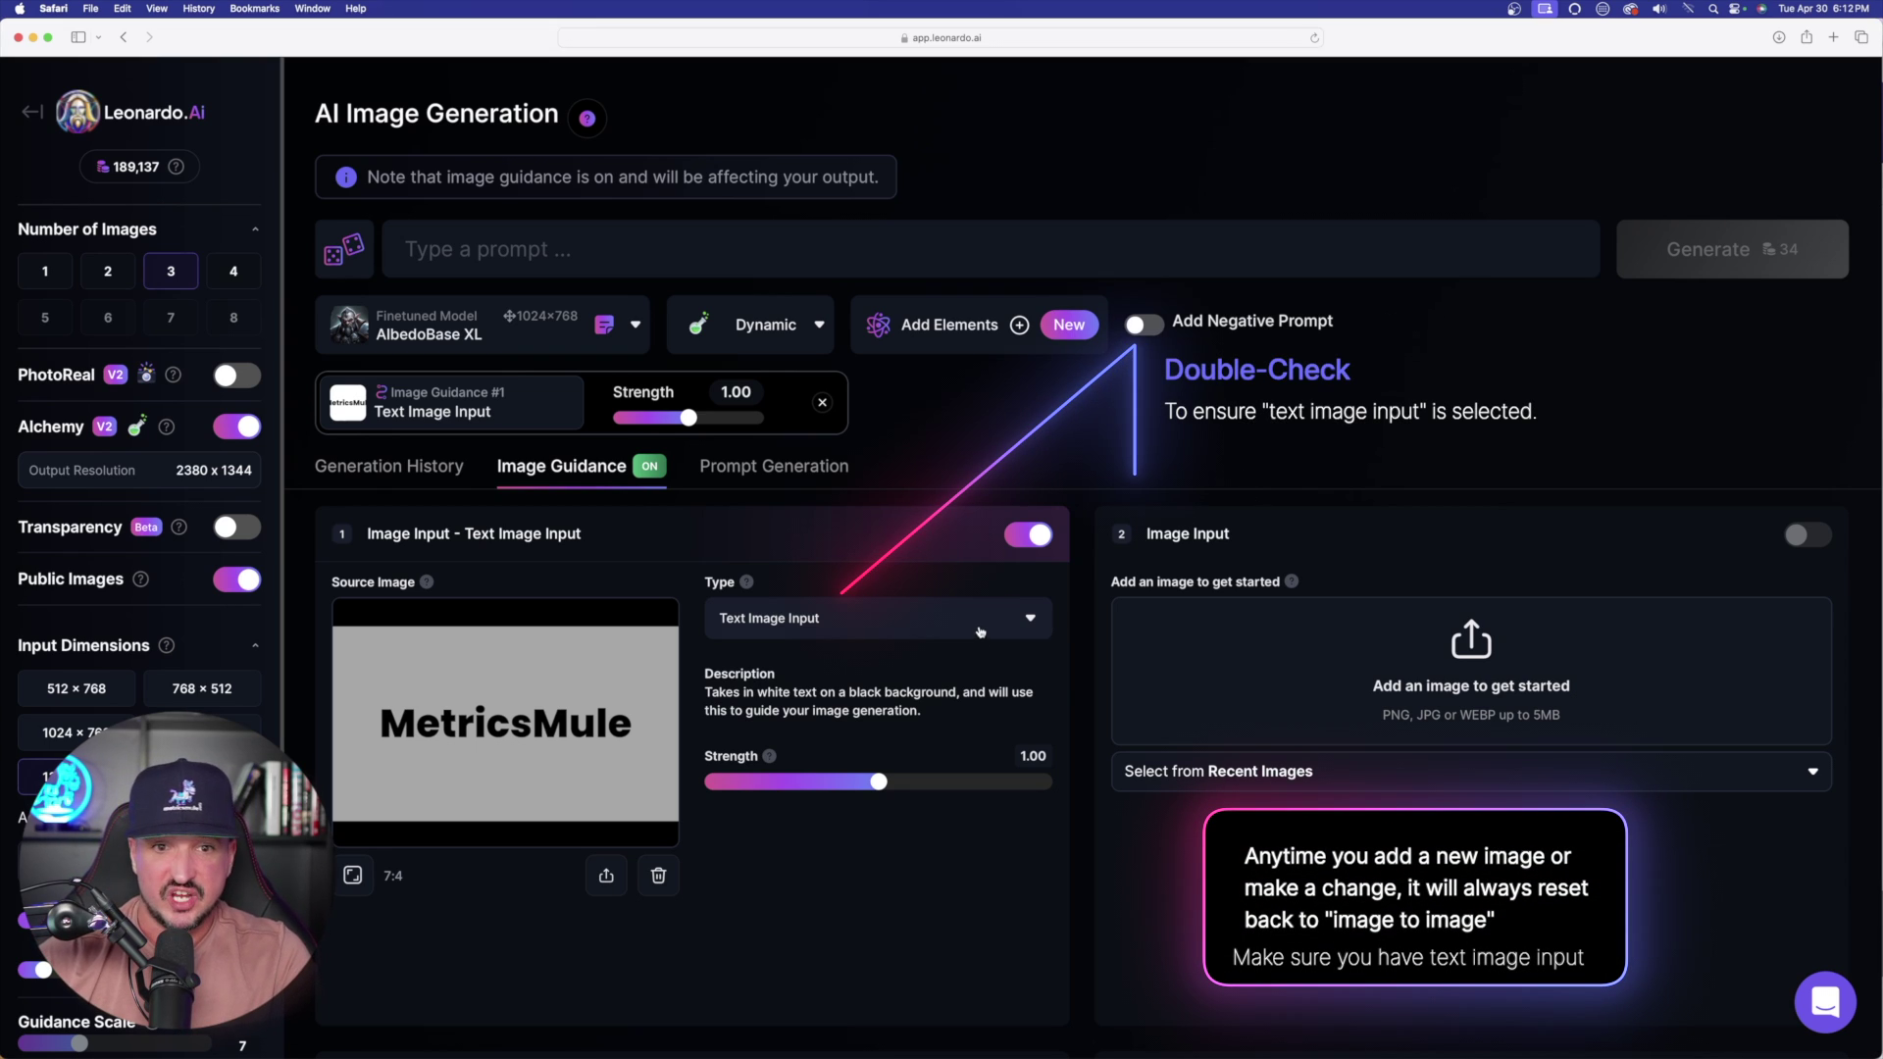
pyautogui.click(982, 625)
pyautogui.click(824, 663)
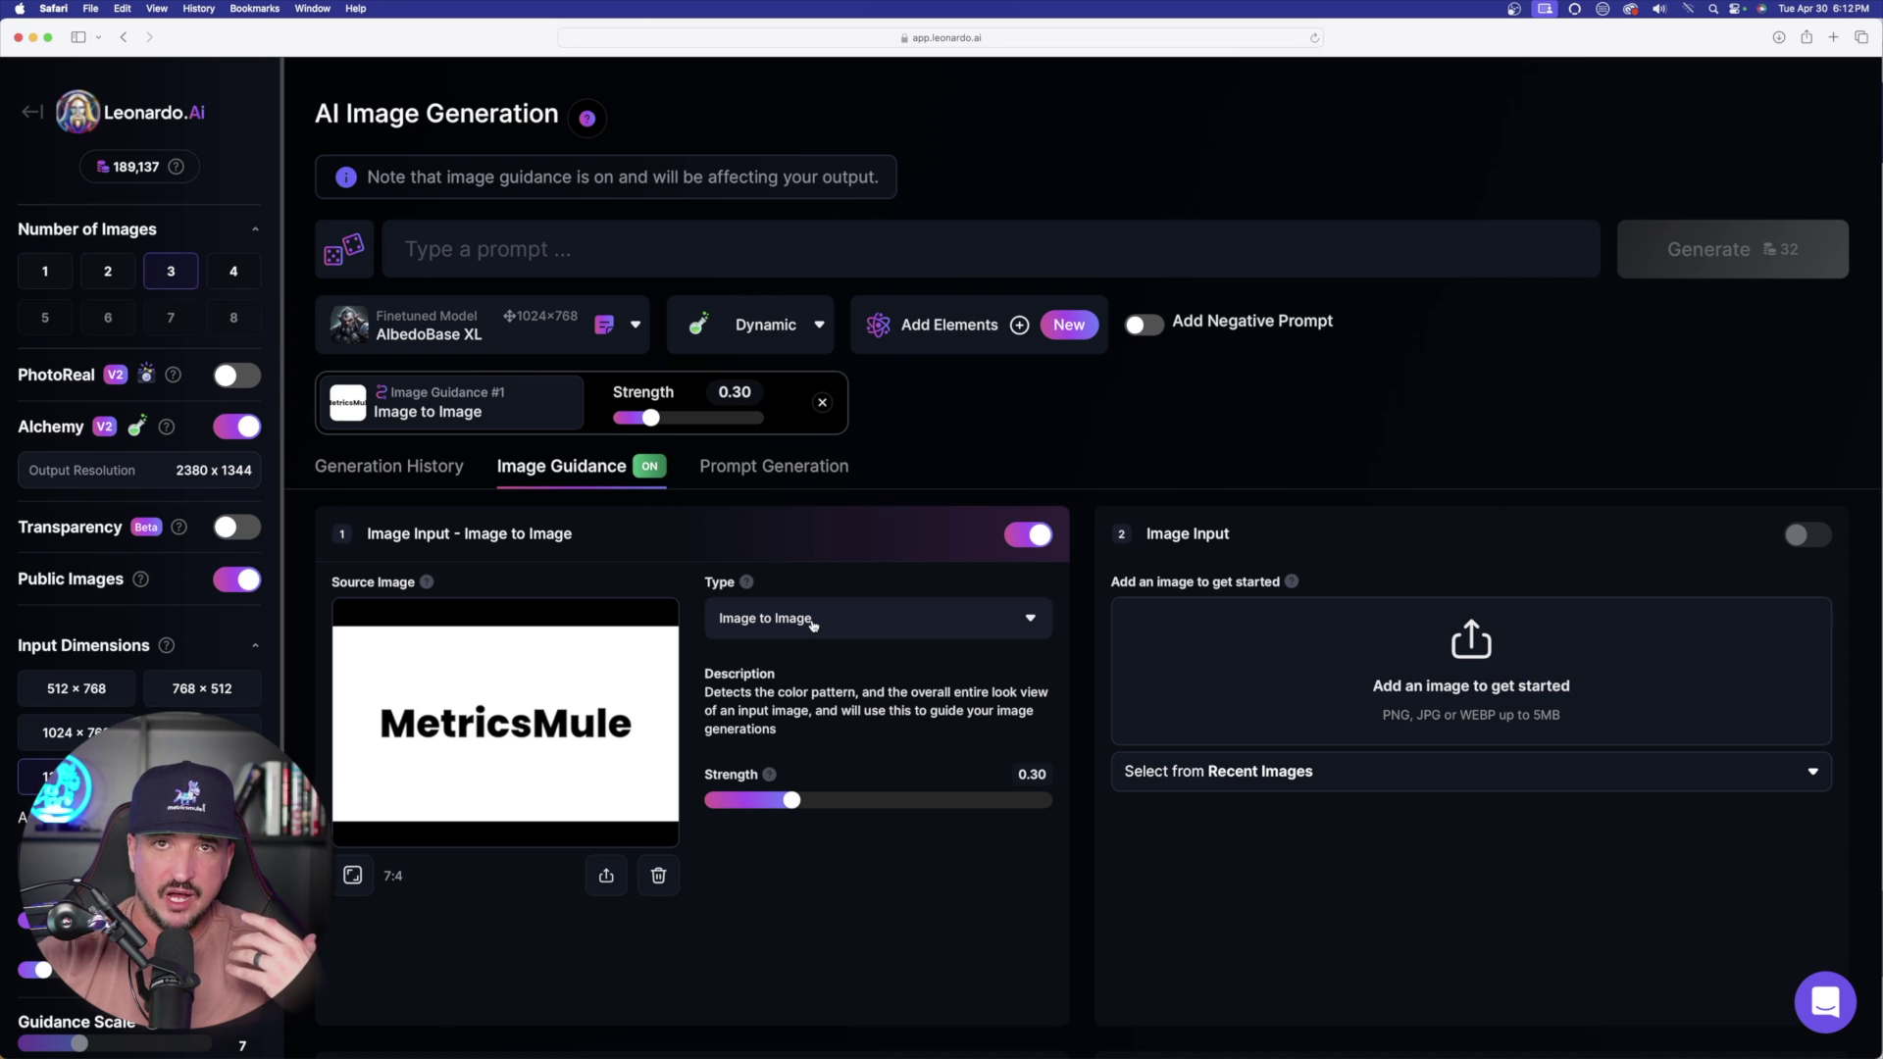
pyautogui.click(812, 623)
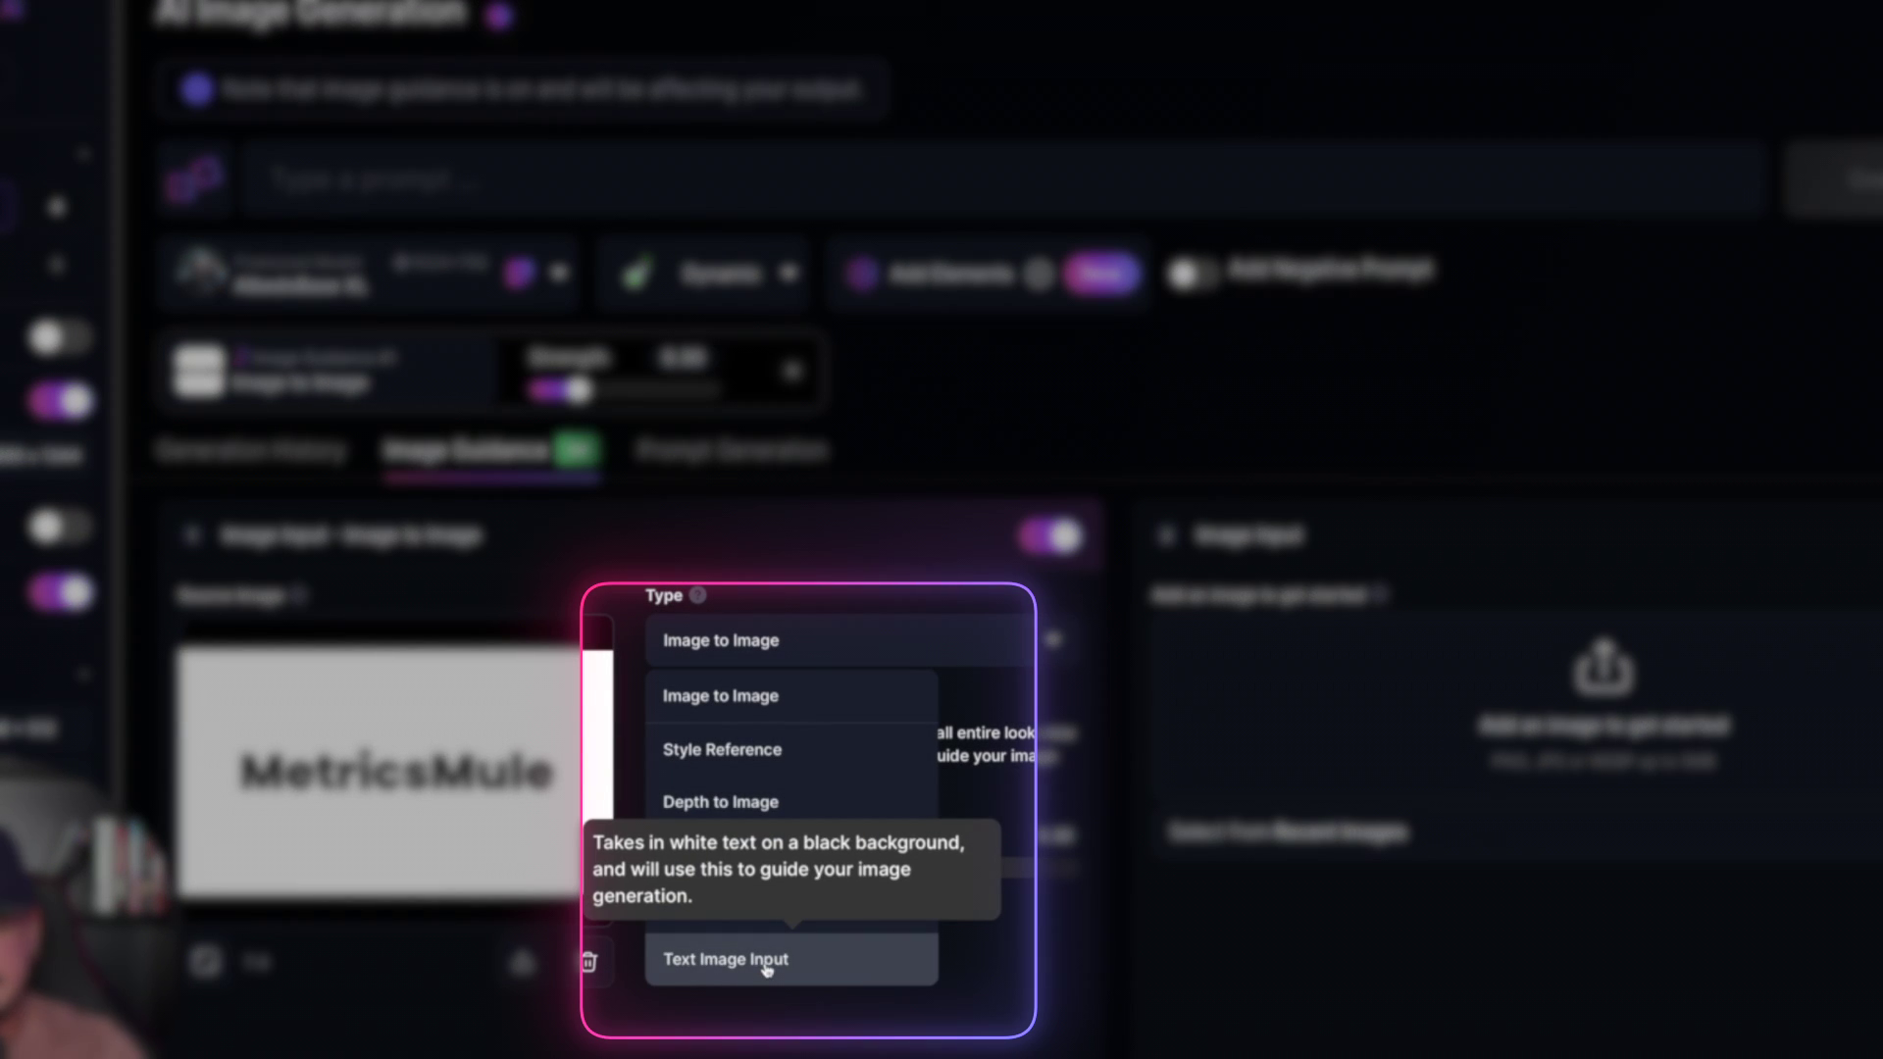
pyautogui.click(766, 966)
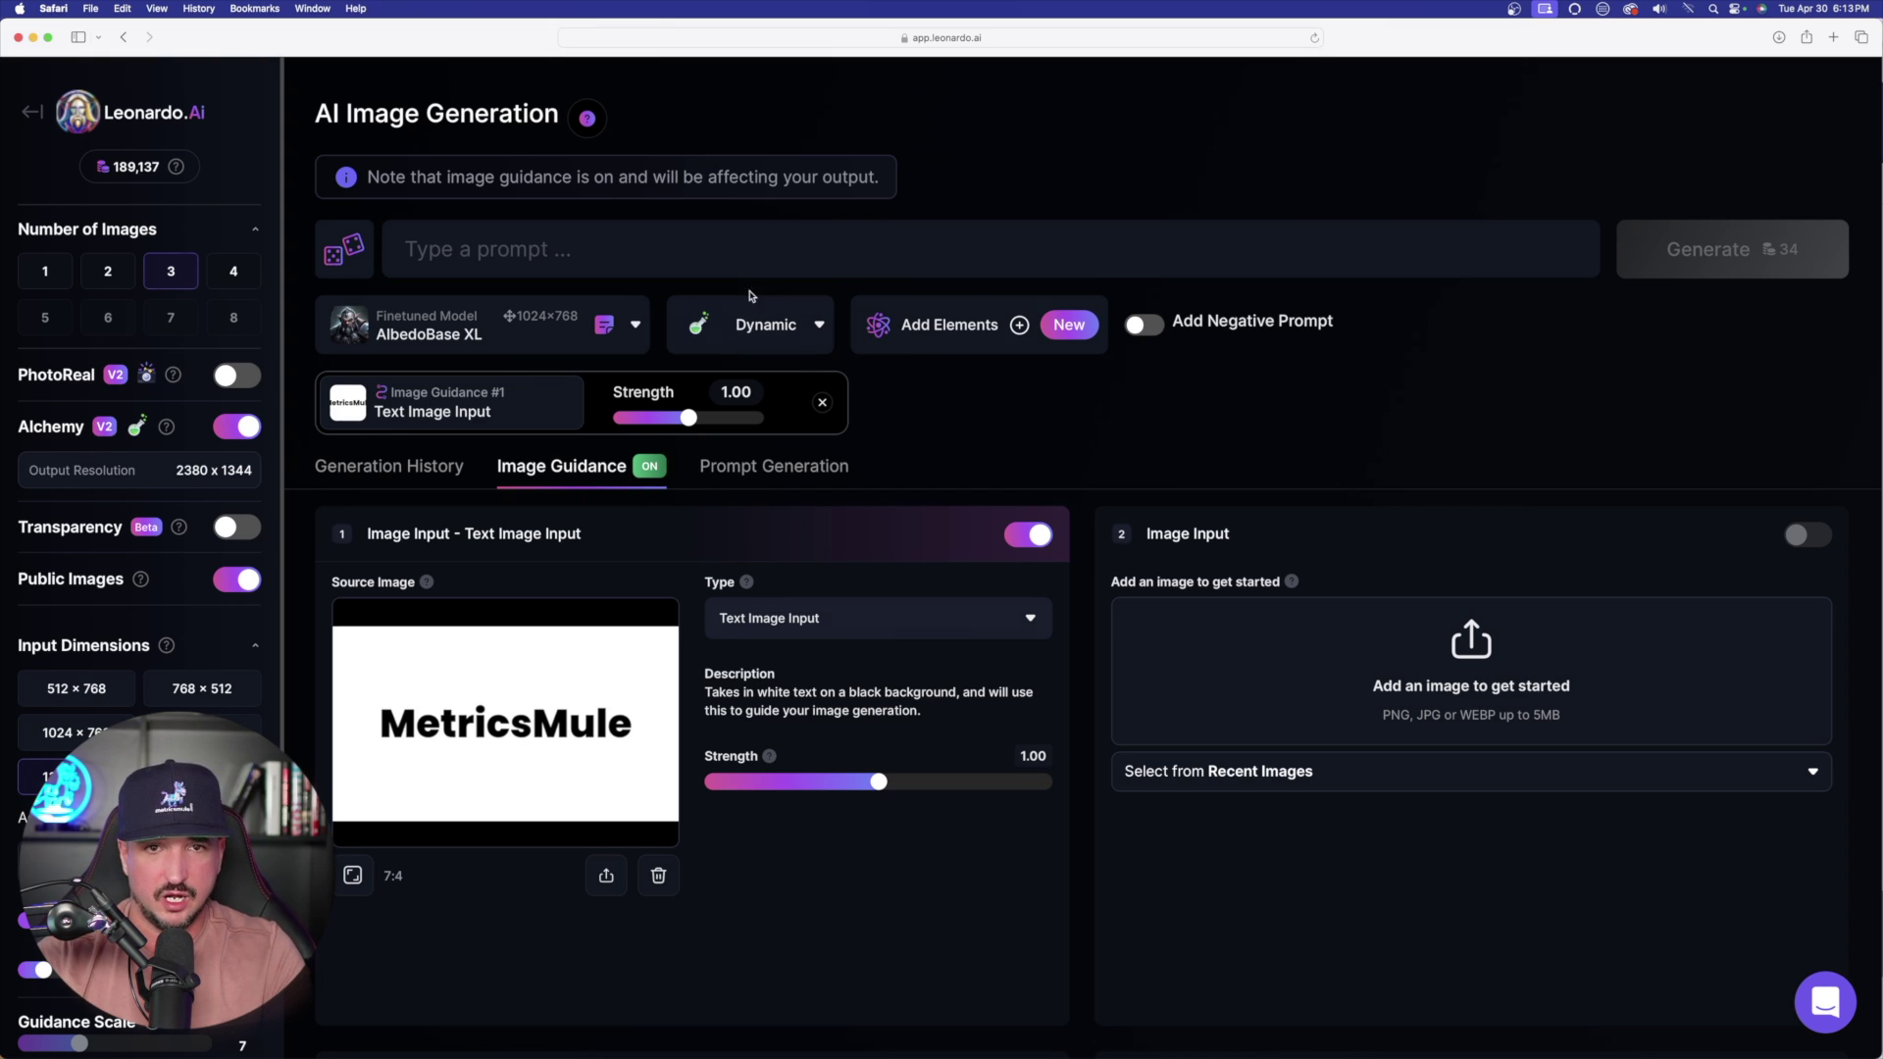
# Step: Generate with the prompt 'cyberpunk style', then try guidance strengths 1.56 and about 0.36
pyautogui.click(809, 252)
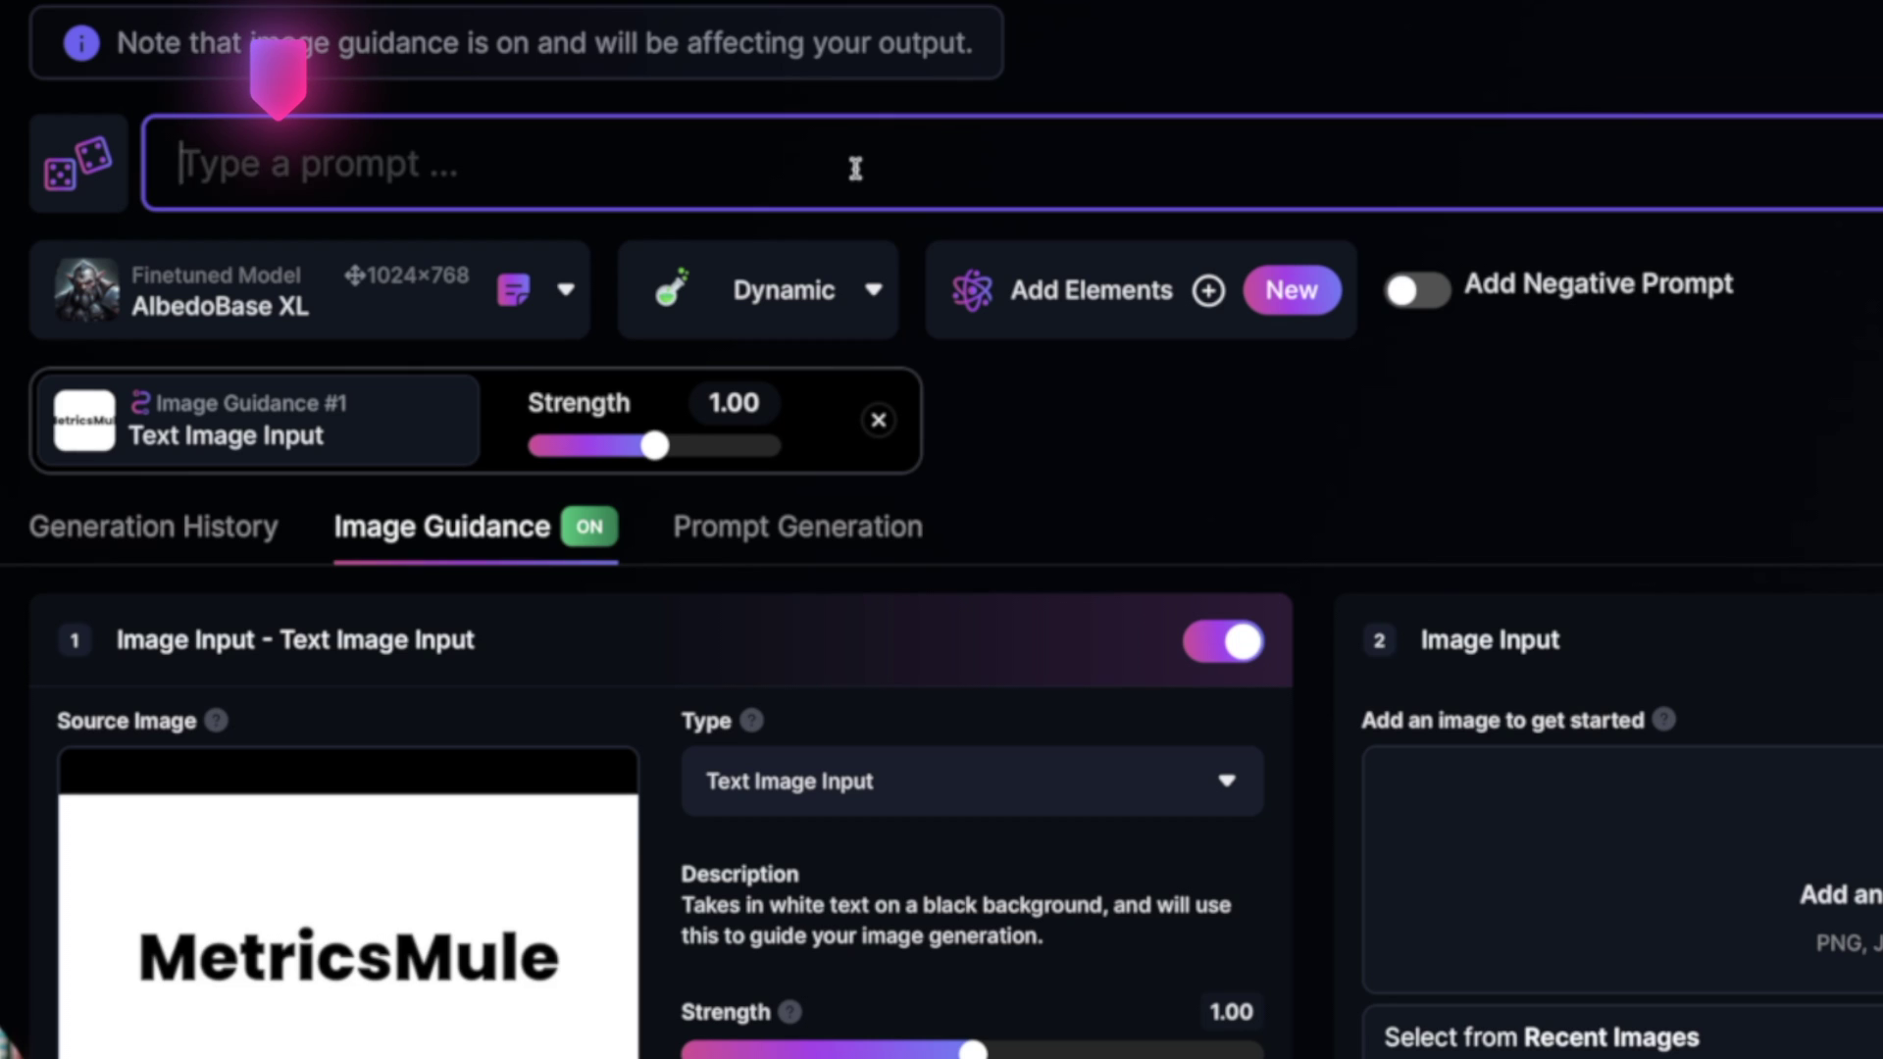
pyautogui.write('cyberpunk style')
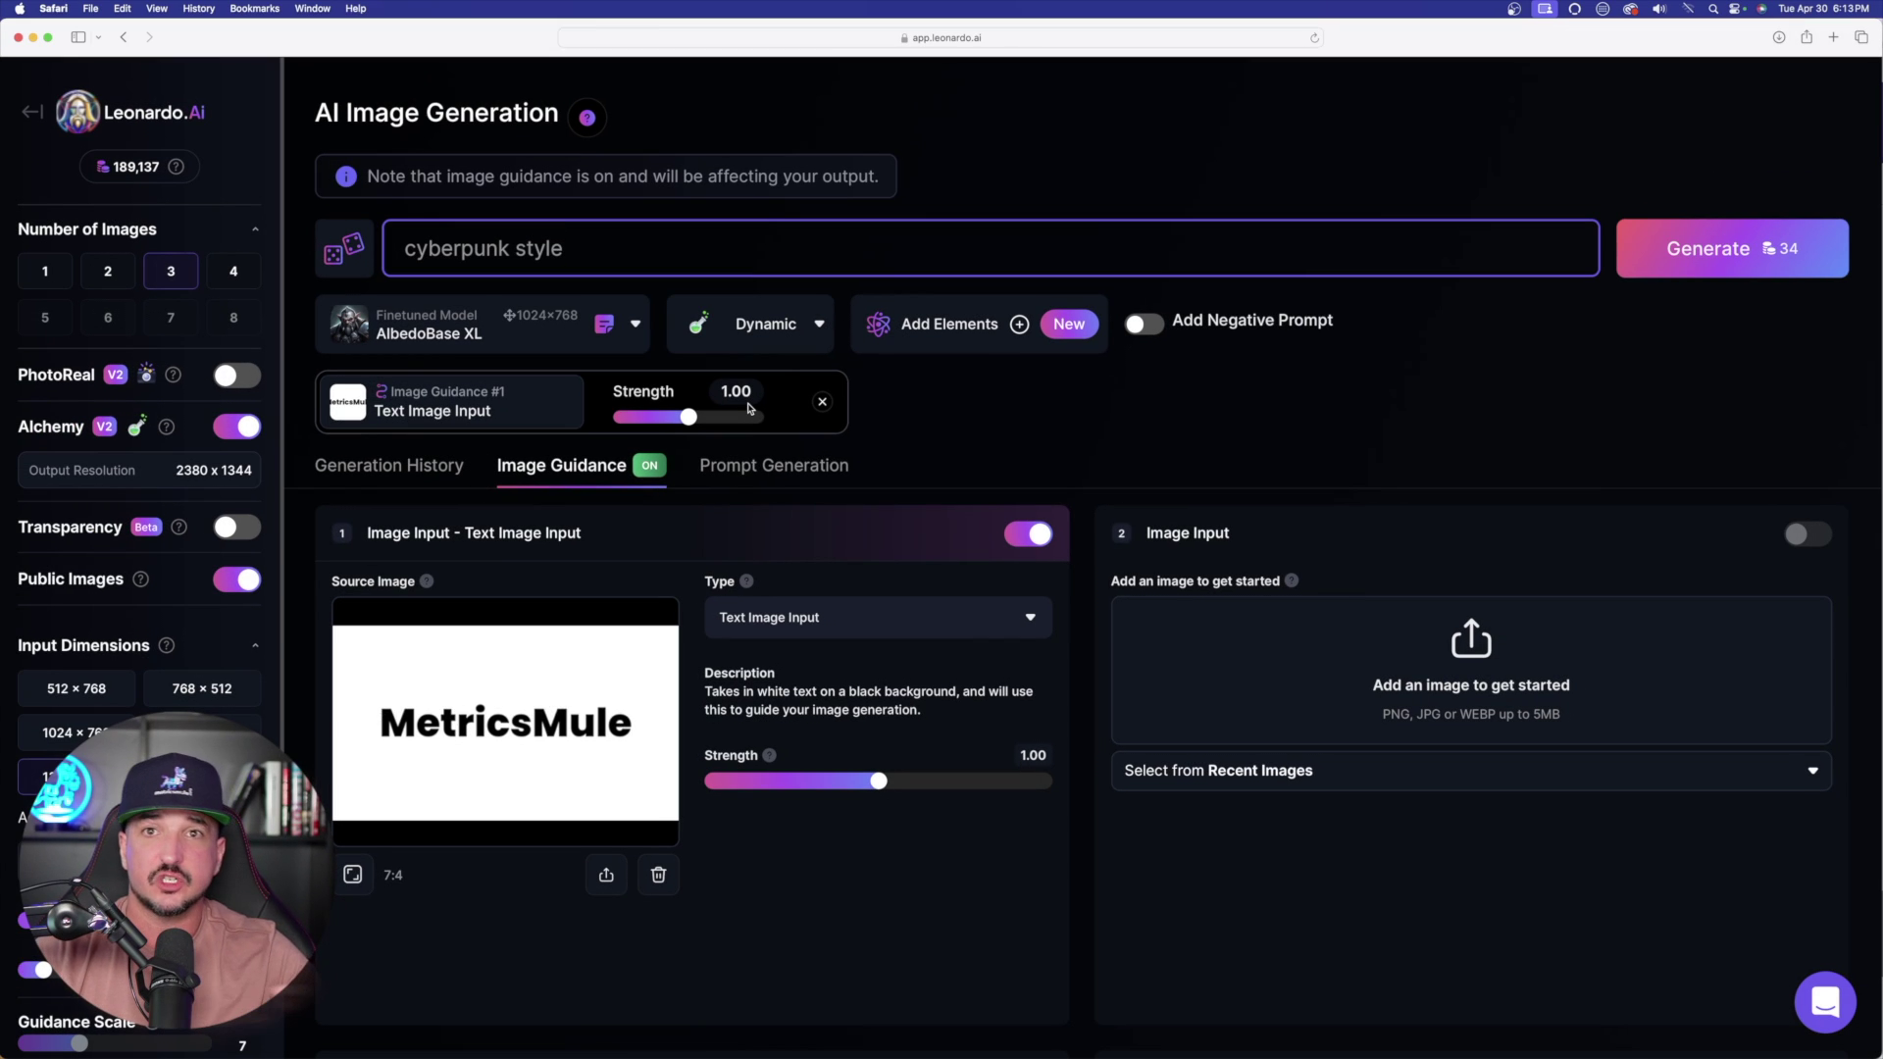
pyautogui.click(1664, 252)
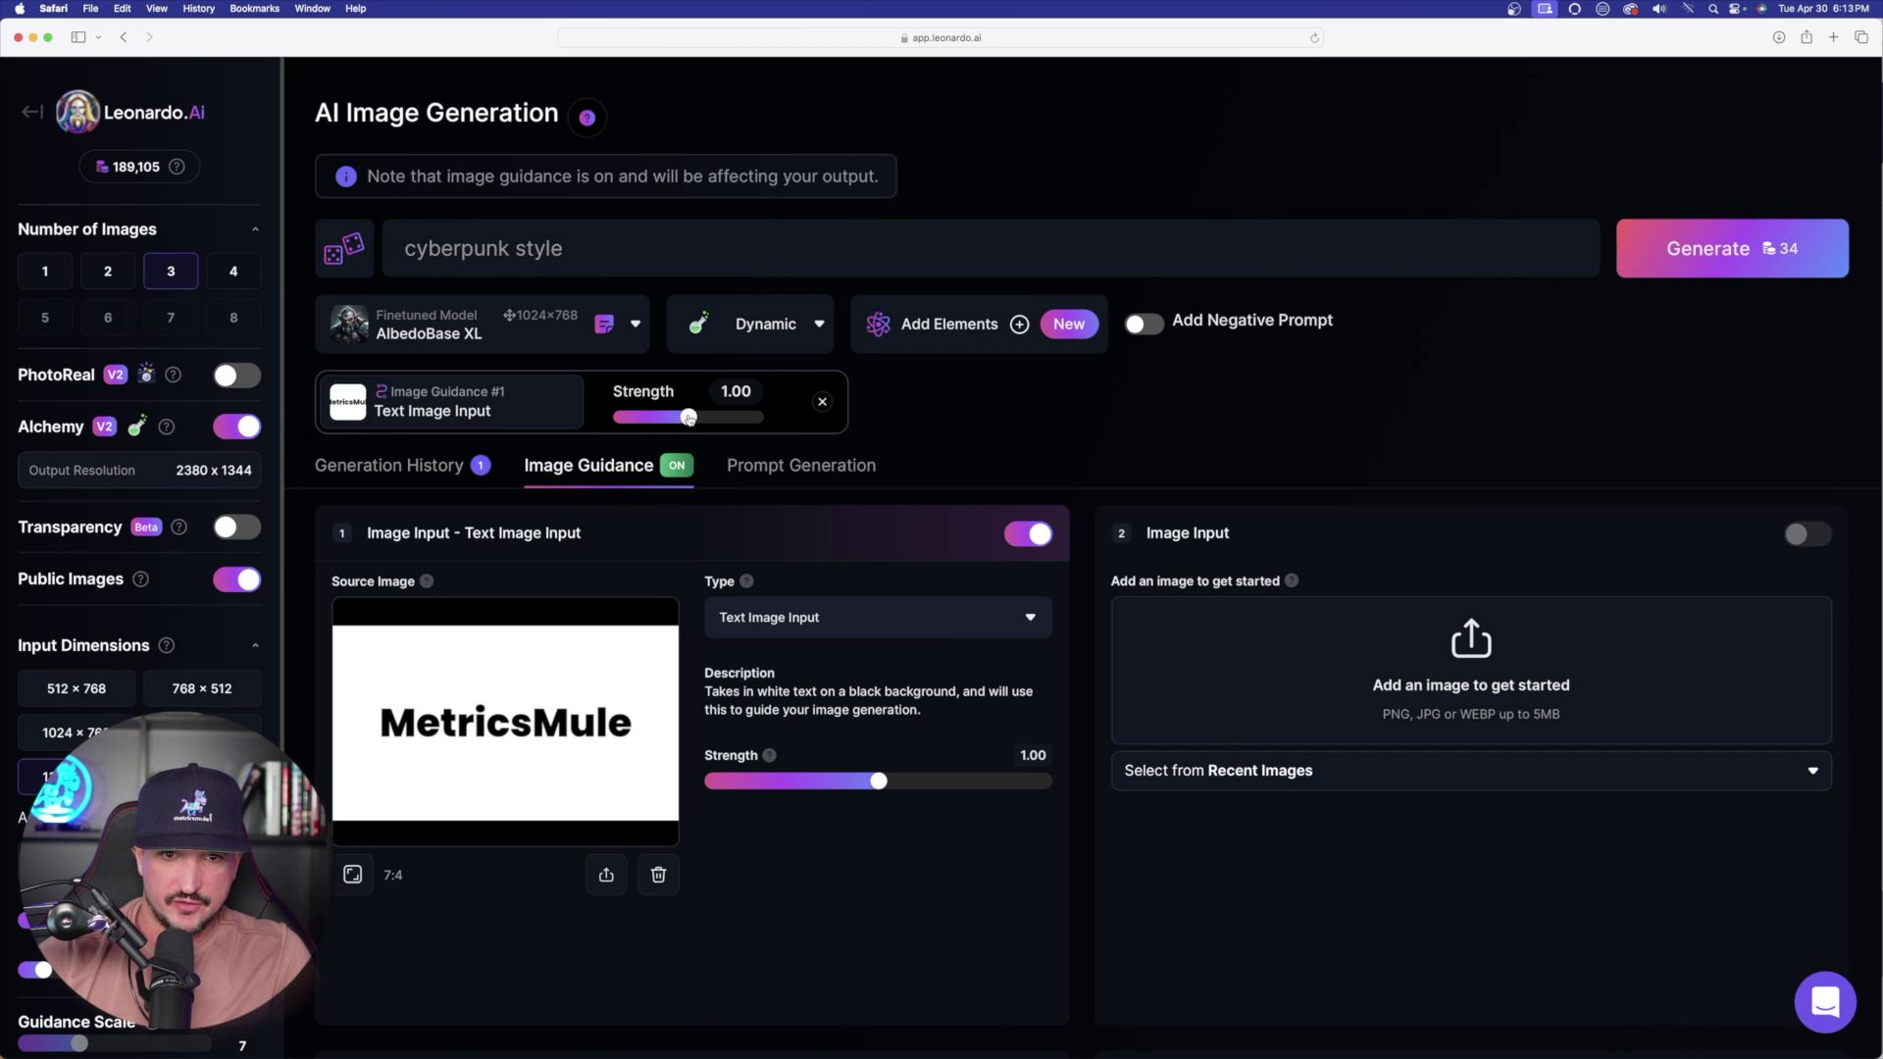
pyautogui.moveTo(690, 418); pyautogui.dragTo(731, 418)
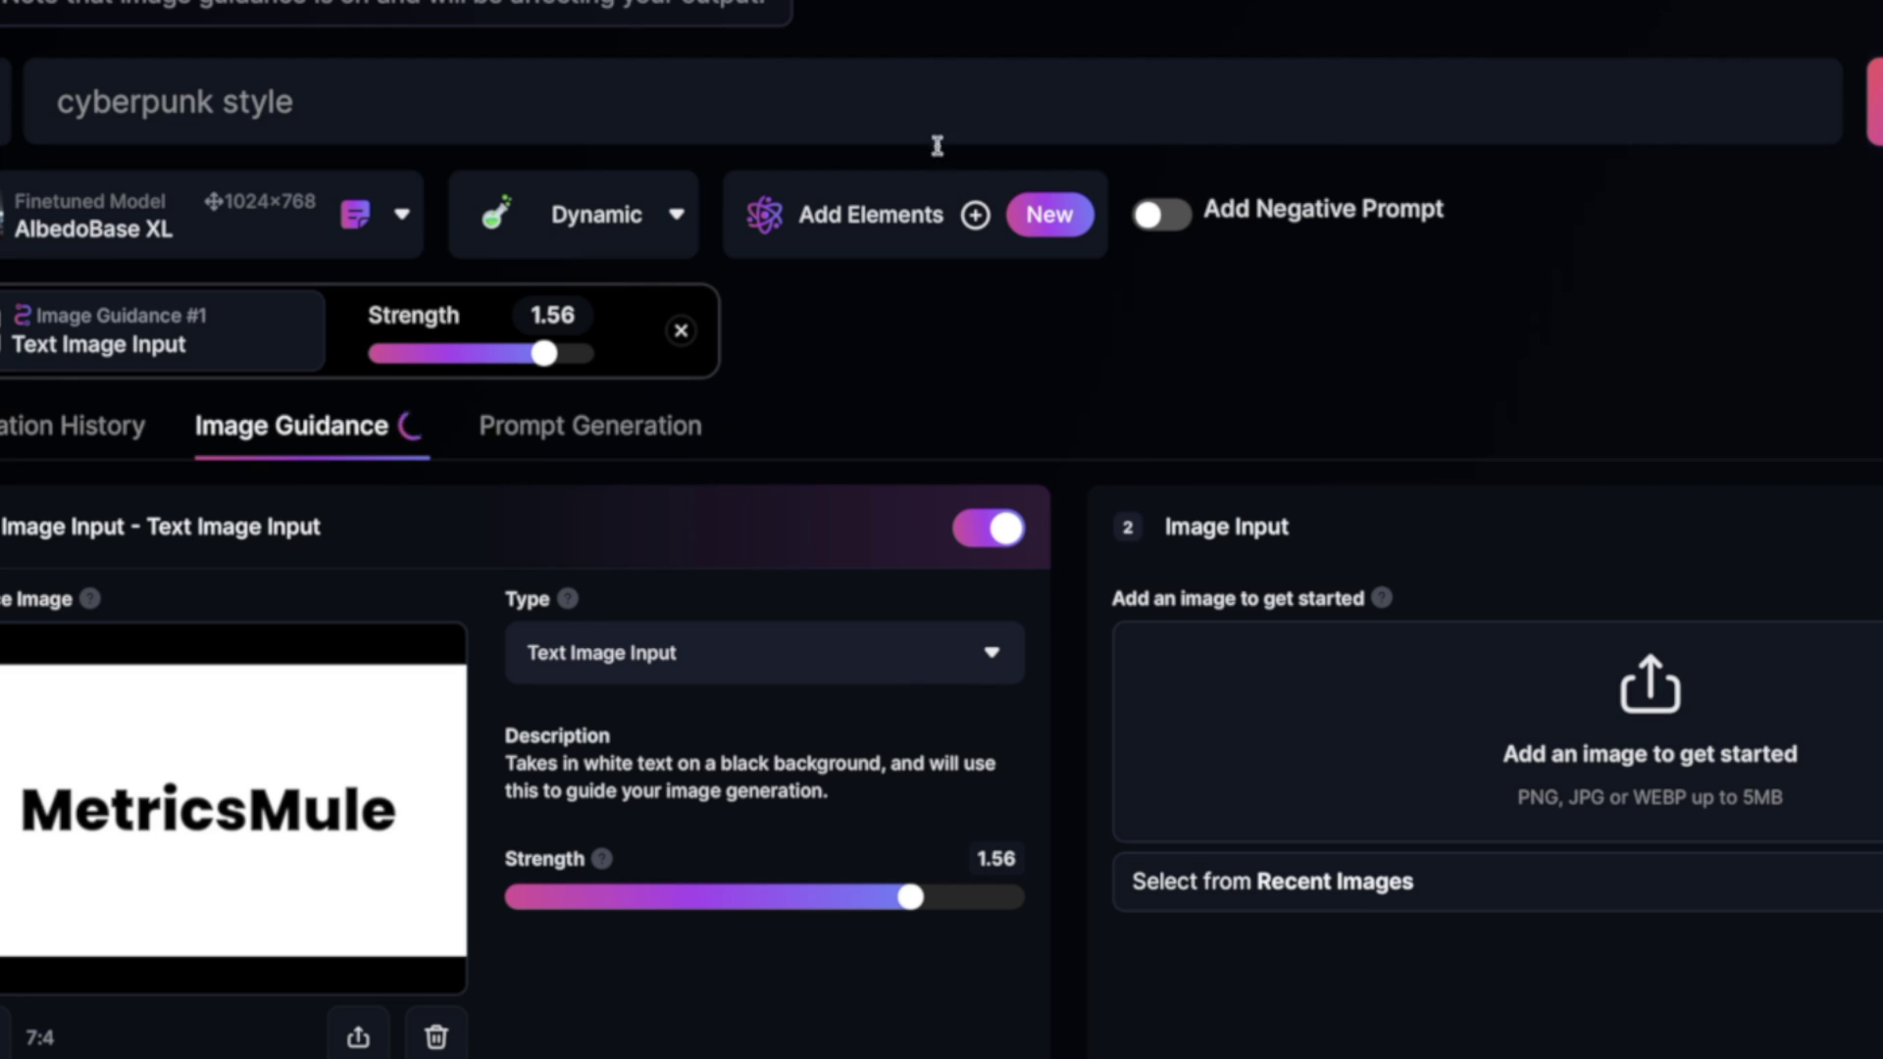
pyautogui.moveTo(547, 358); pyautogui.dragTo(387, 359)
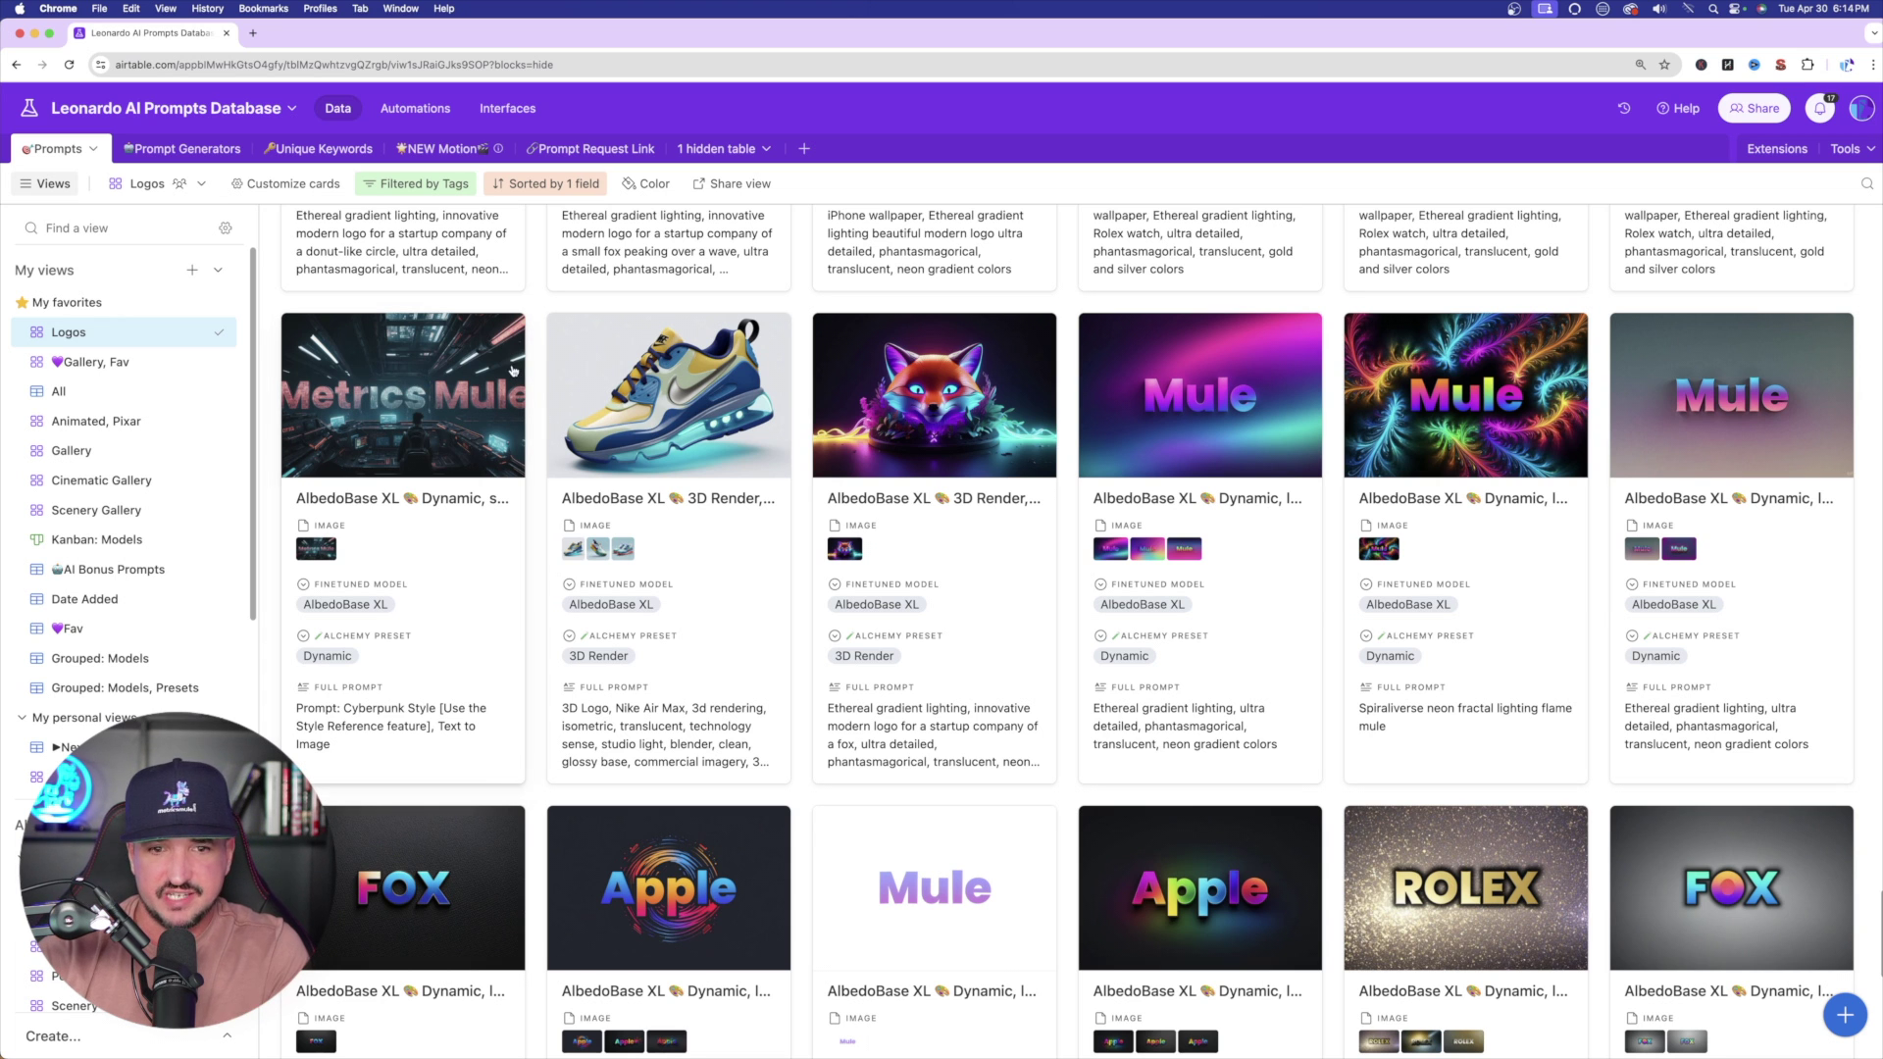
pyautogui.click(428, 409)
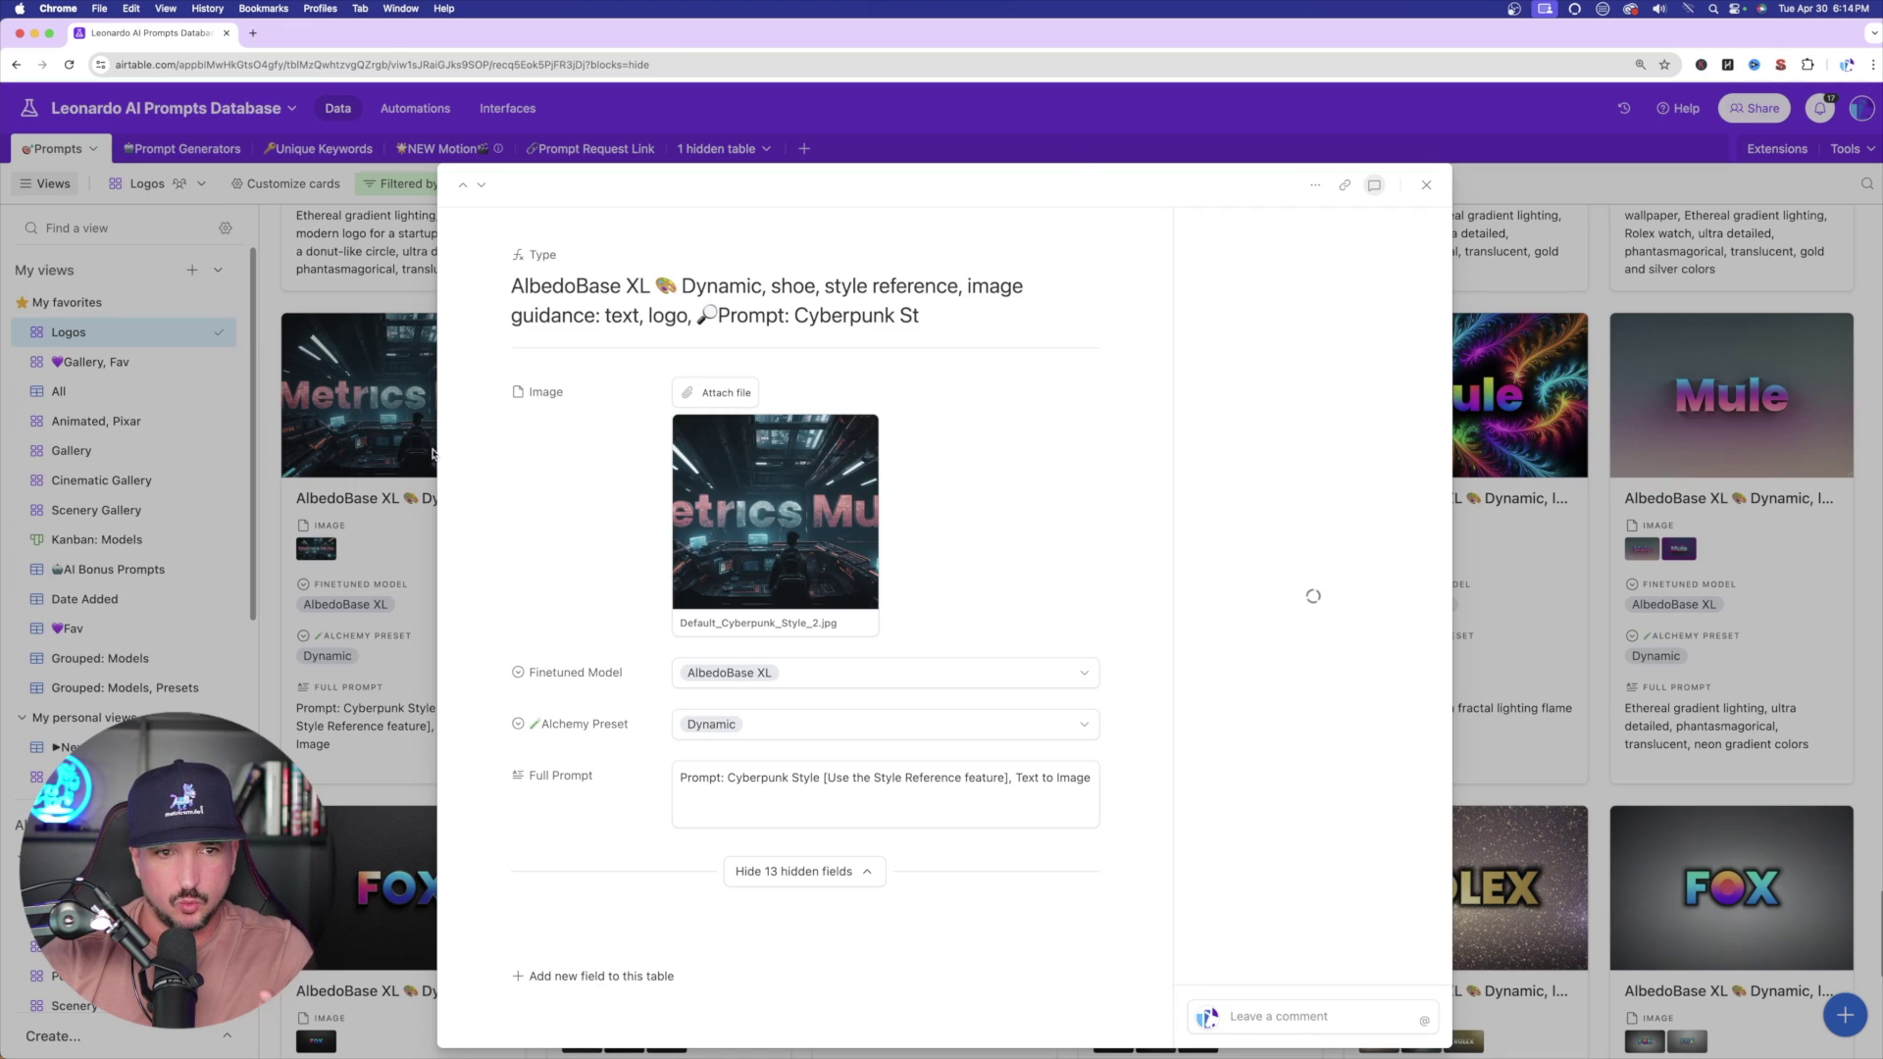
pyautogui.click(799, 541)
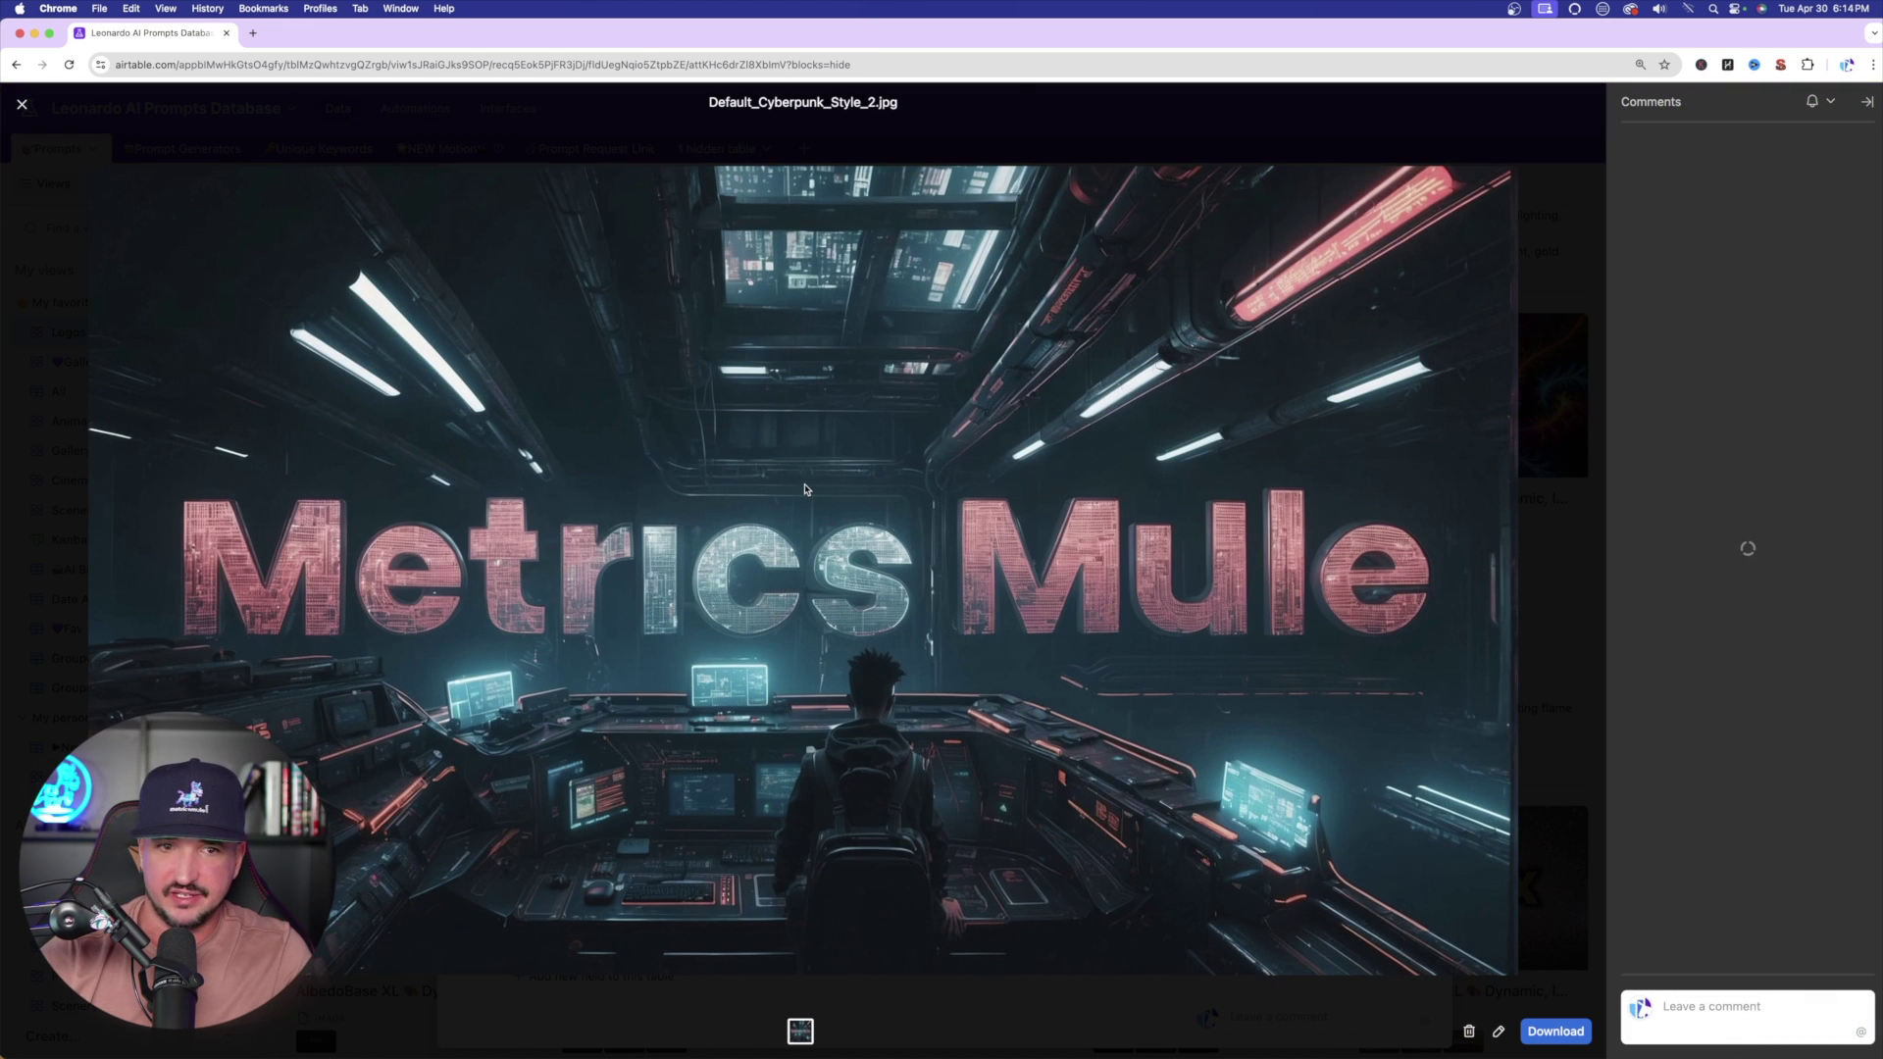
pyautogui.click(22, 105)
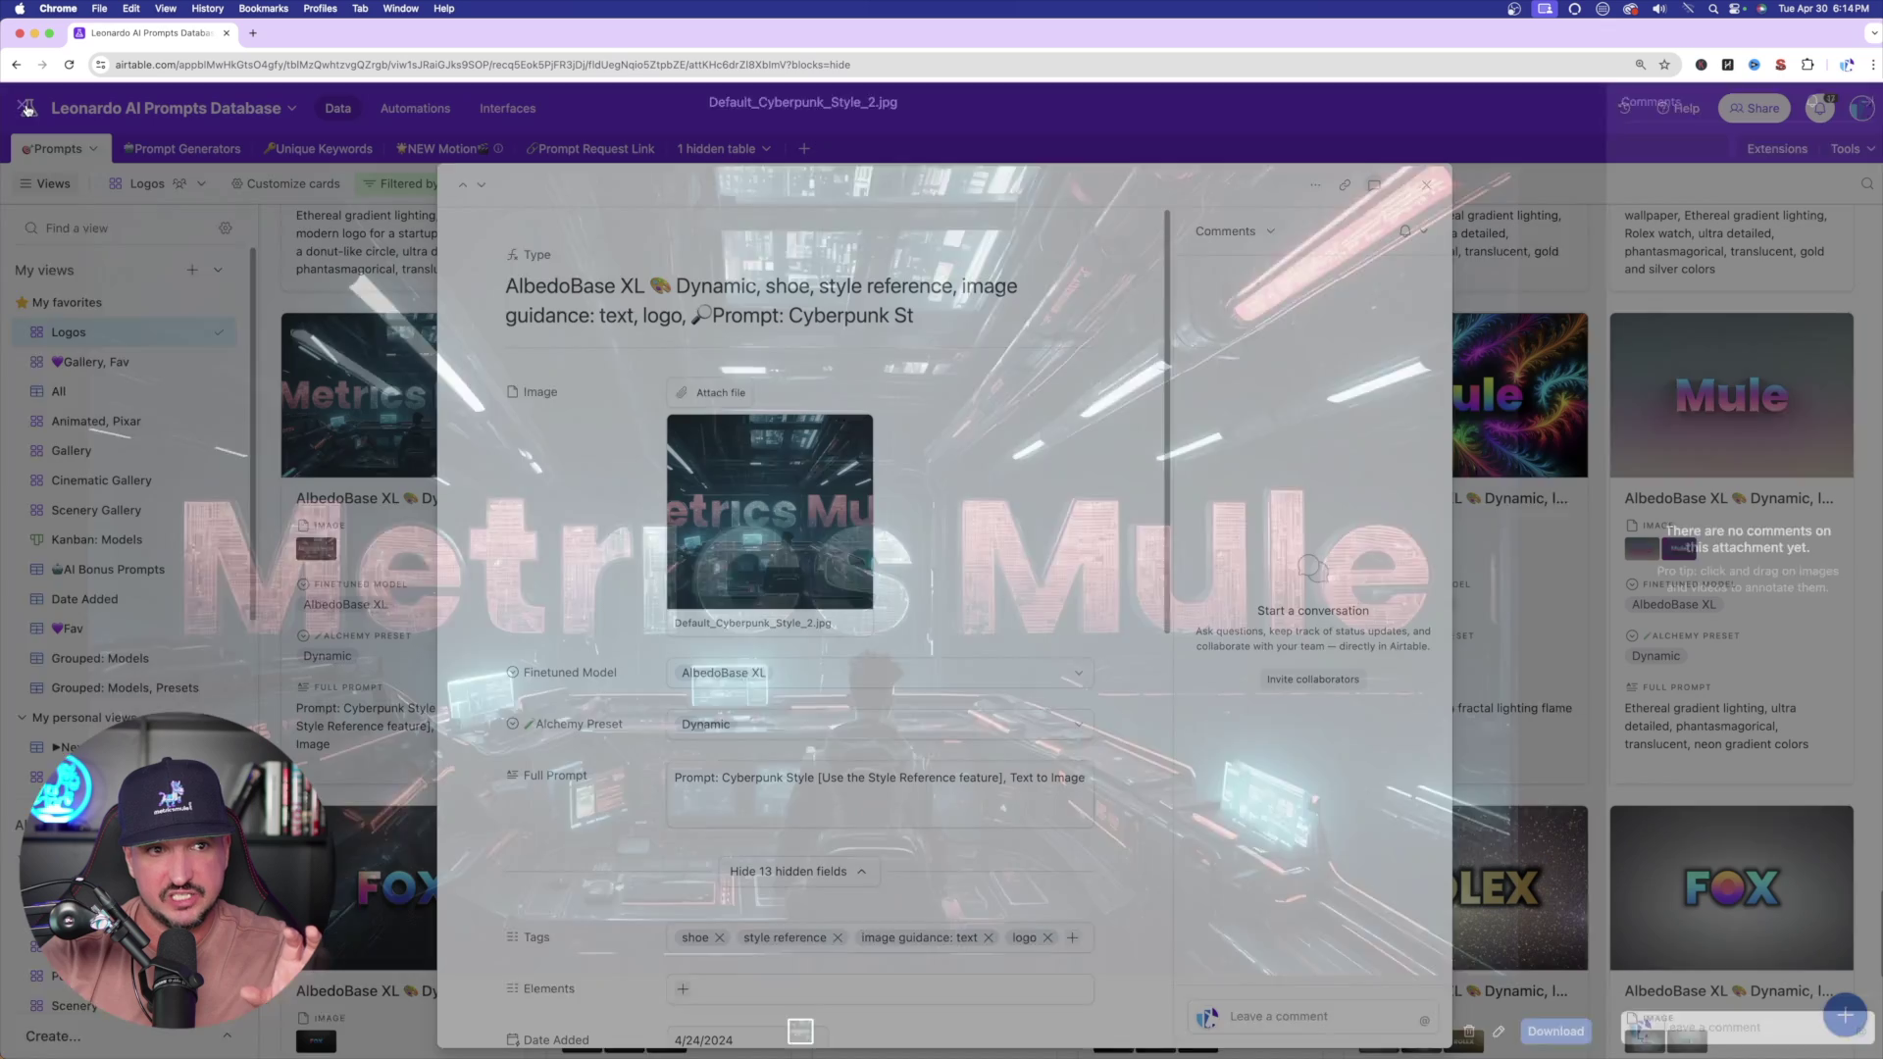
pyautogui.moveTo(726, 777); pyautogui.dragTo(799, 778)
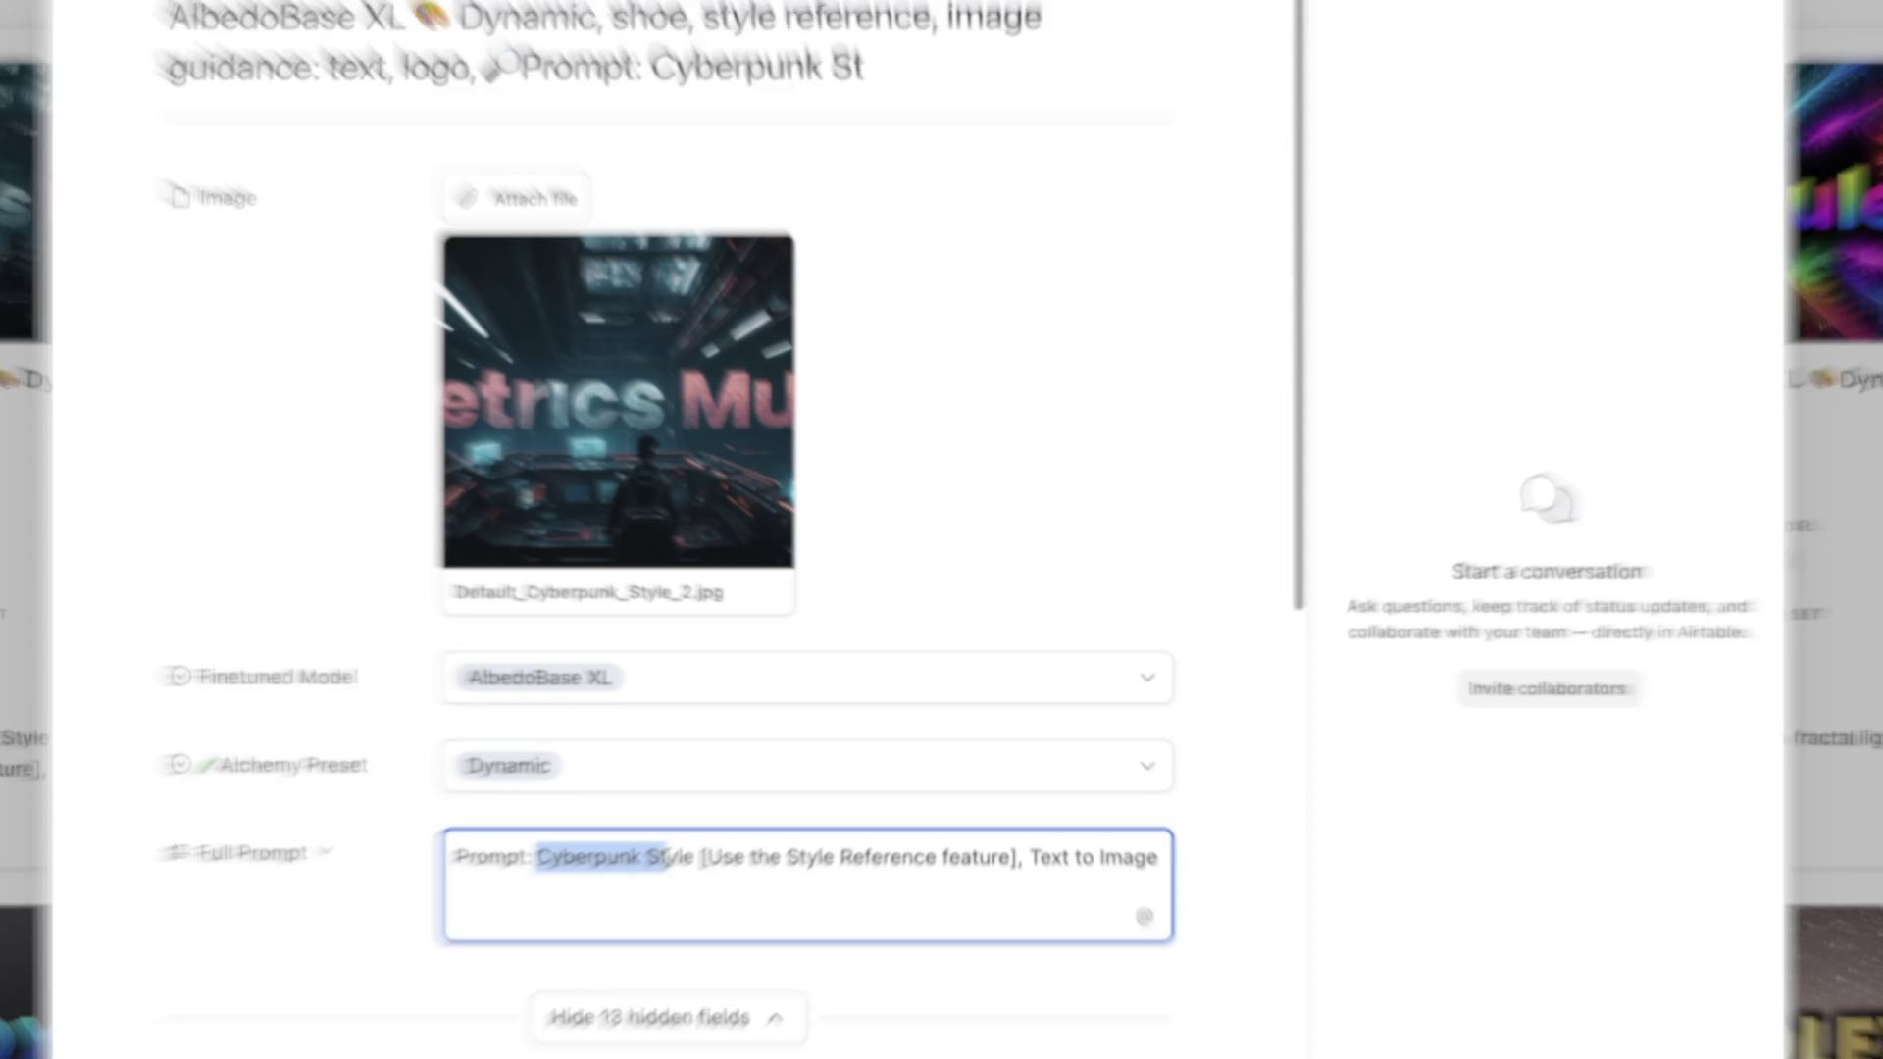
pyautogui.moveTo(669, 857); pyautogui.dragTo(693, 851)
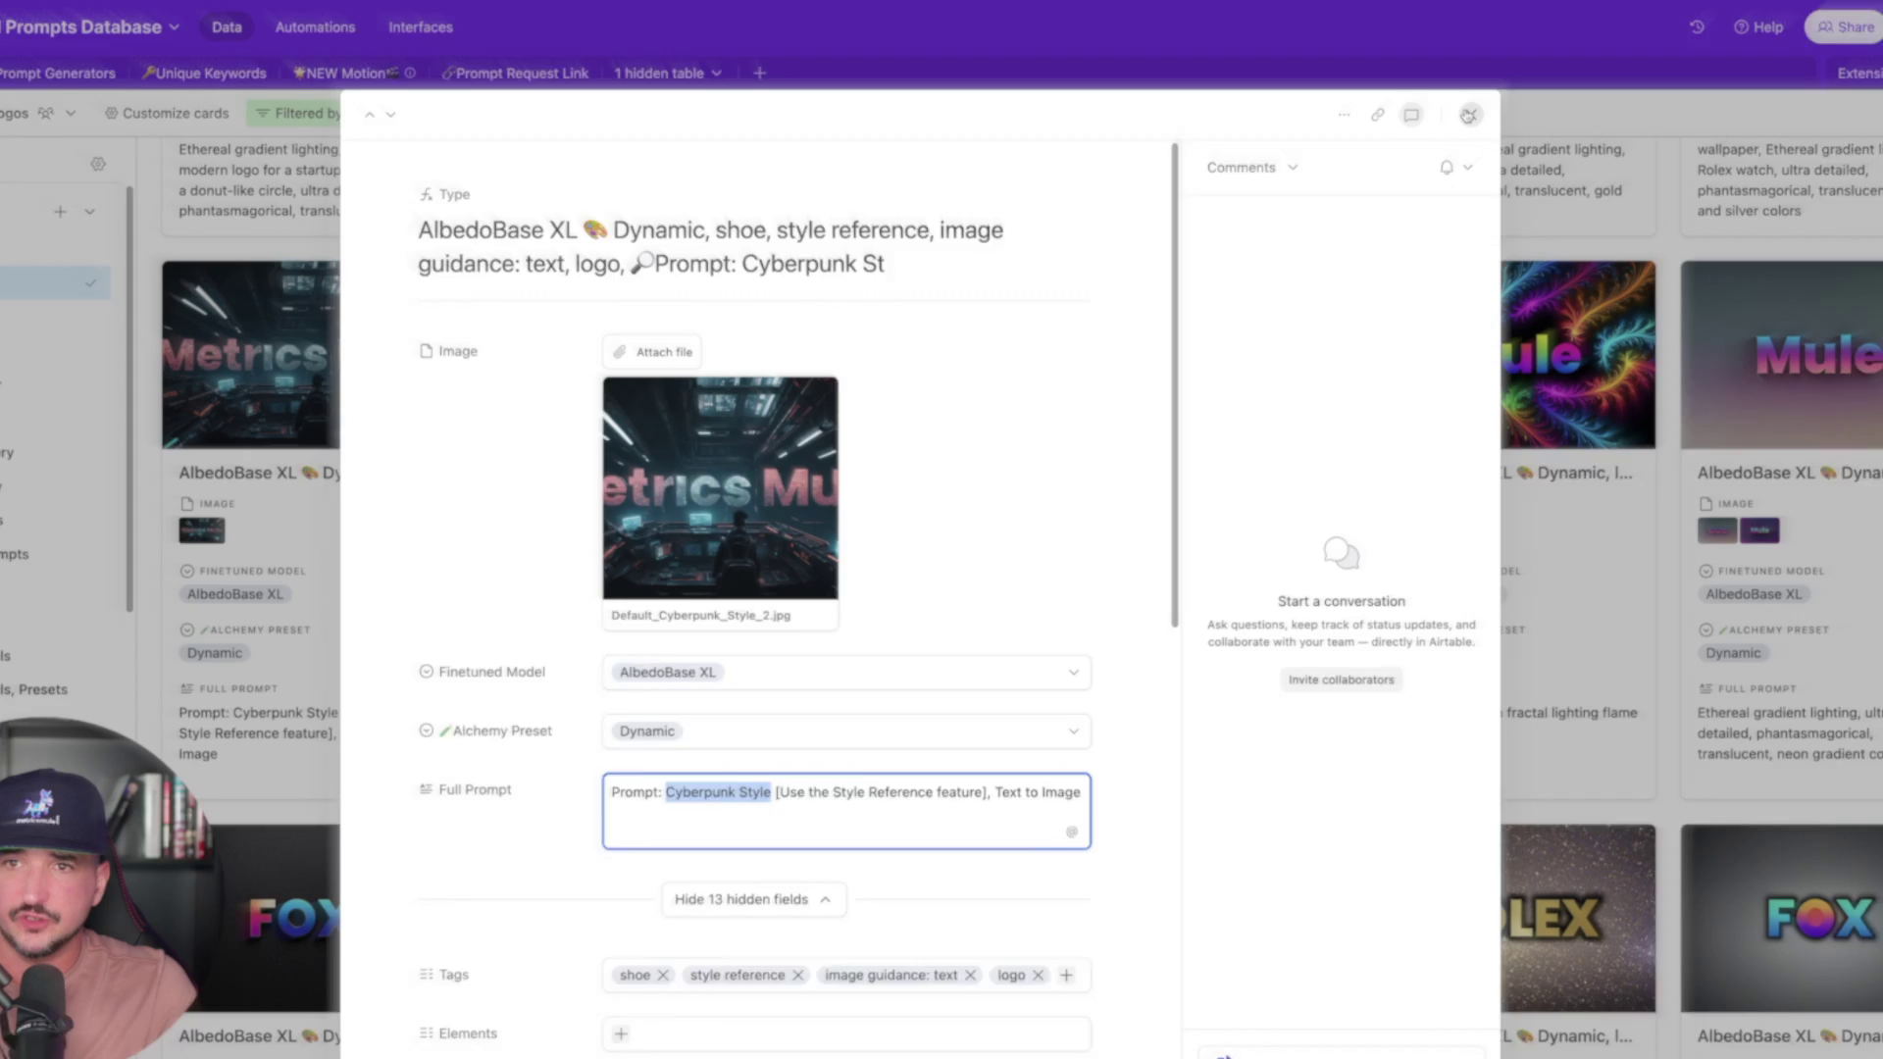
pyautogui.press('Escape')
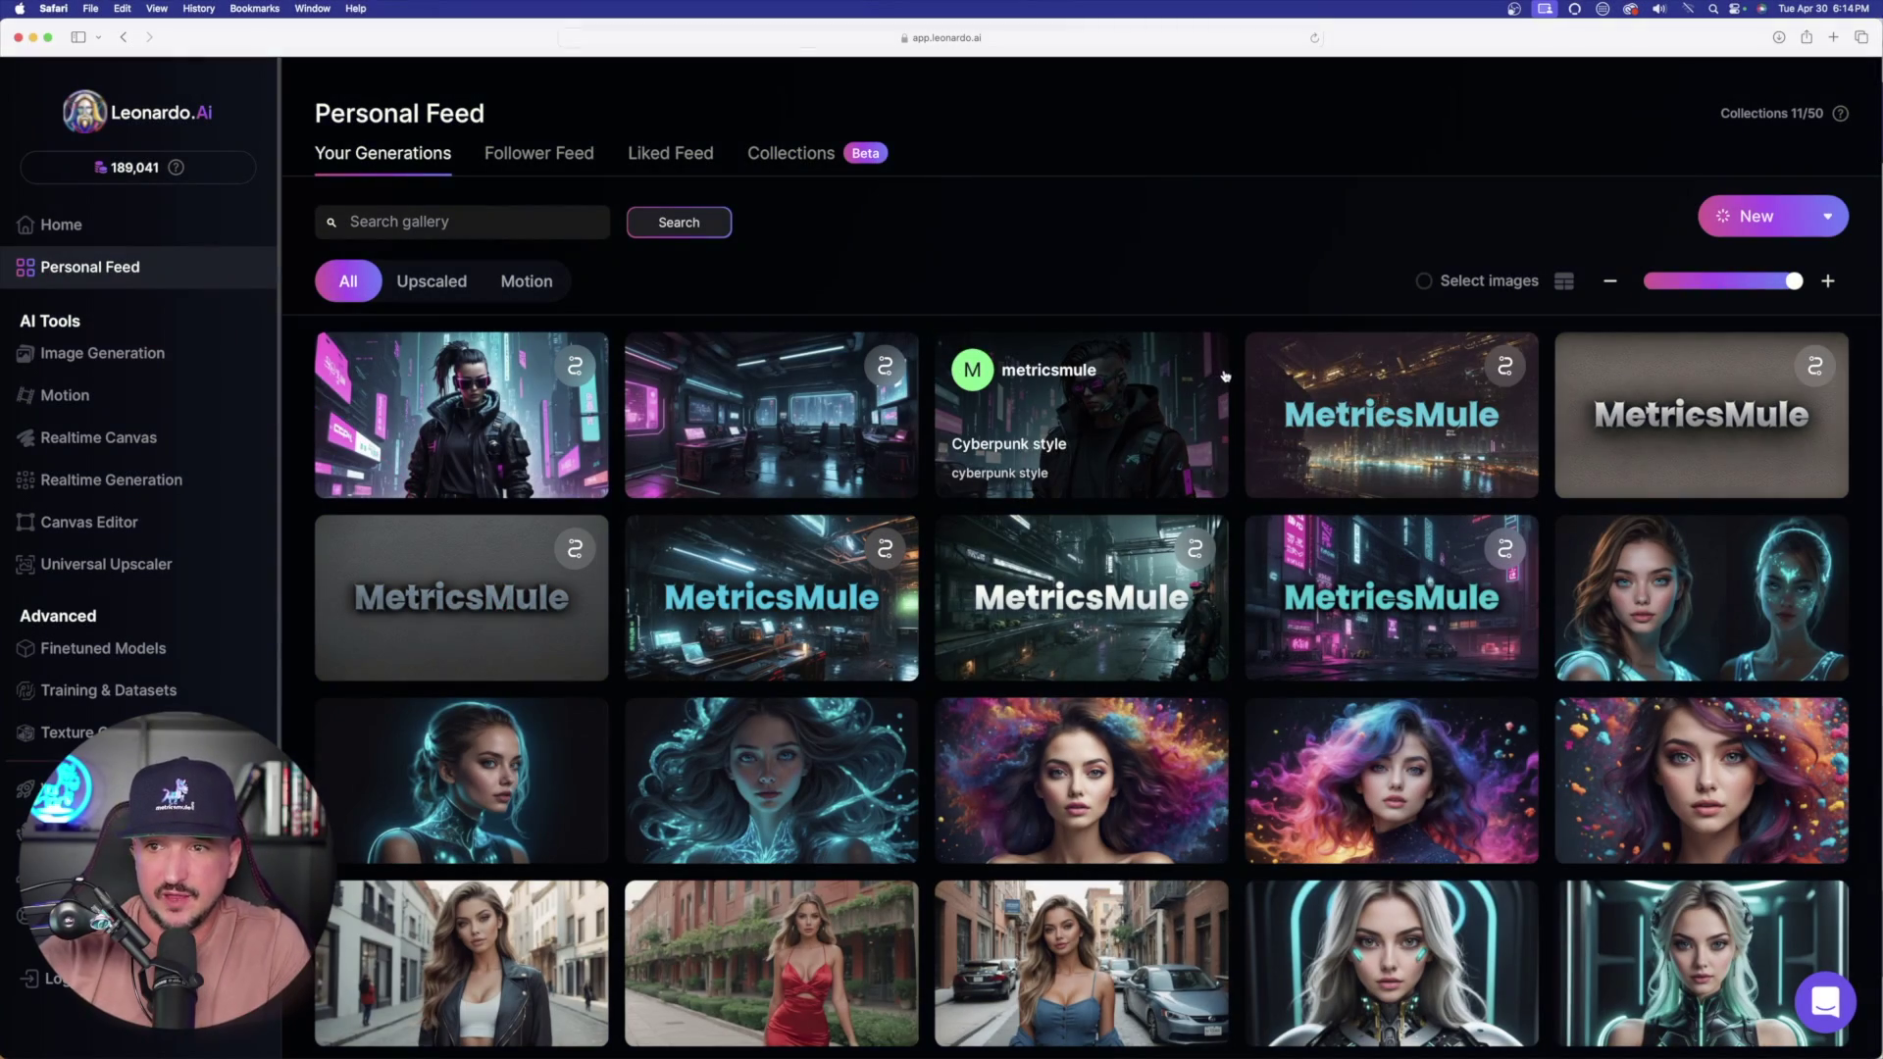
# Step: Open the cyberpunk style MetricsMule generation's details and view it full size
pyautogui.click(394, 607)
pyautogui.click(394, 607)
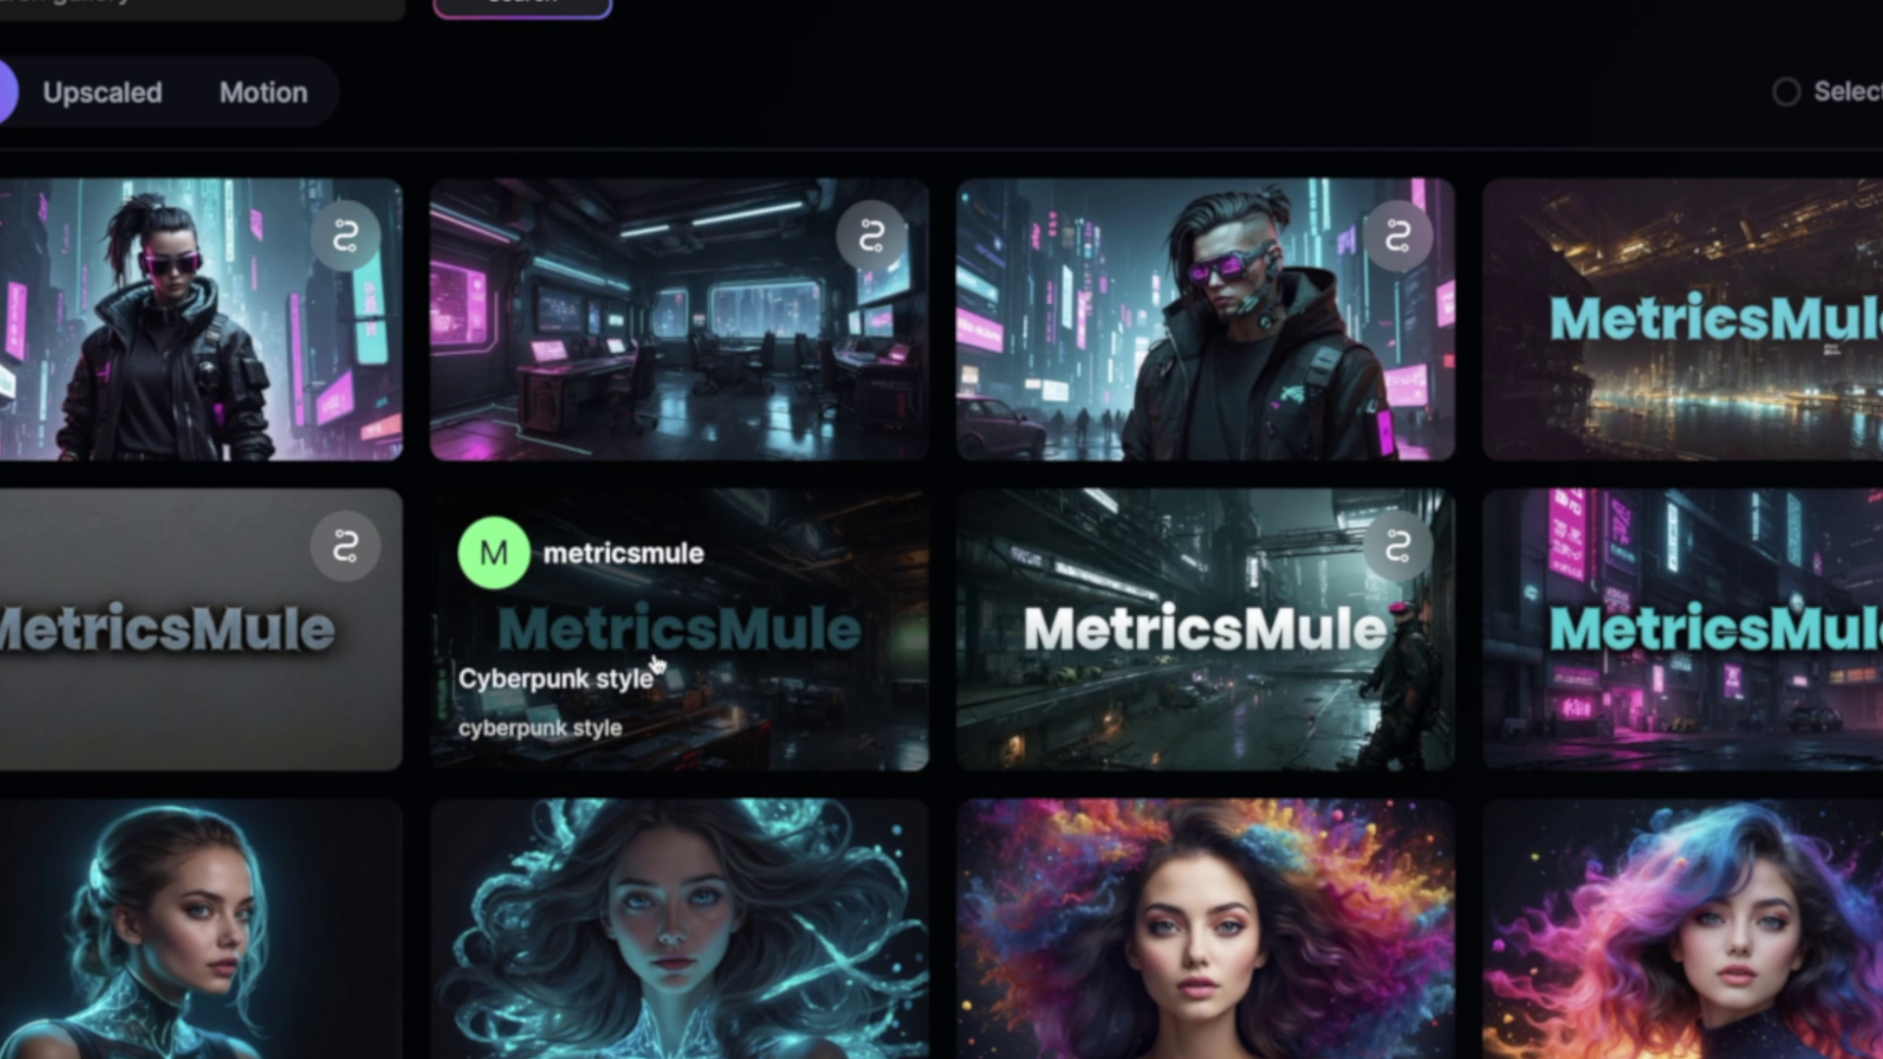
pyautogui.click(698, 693)
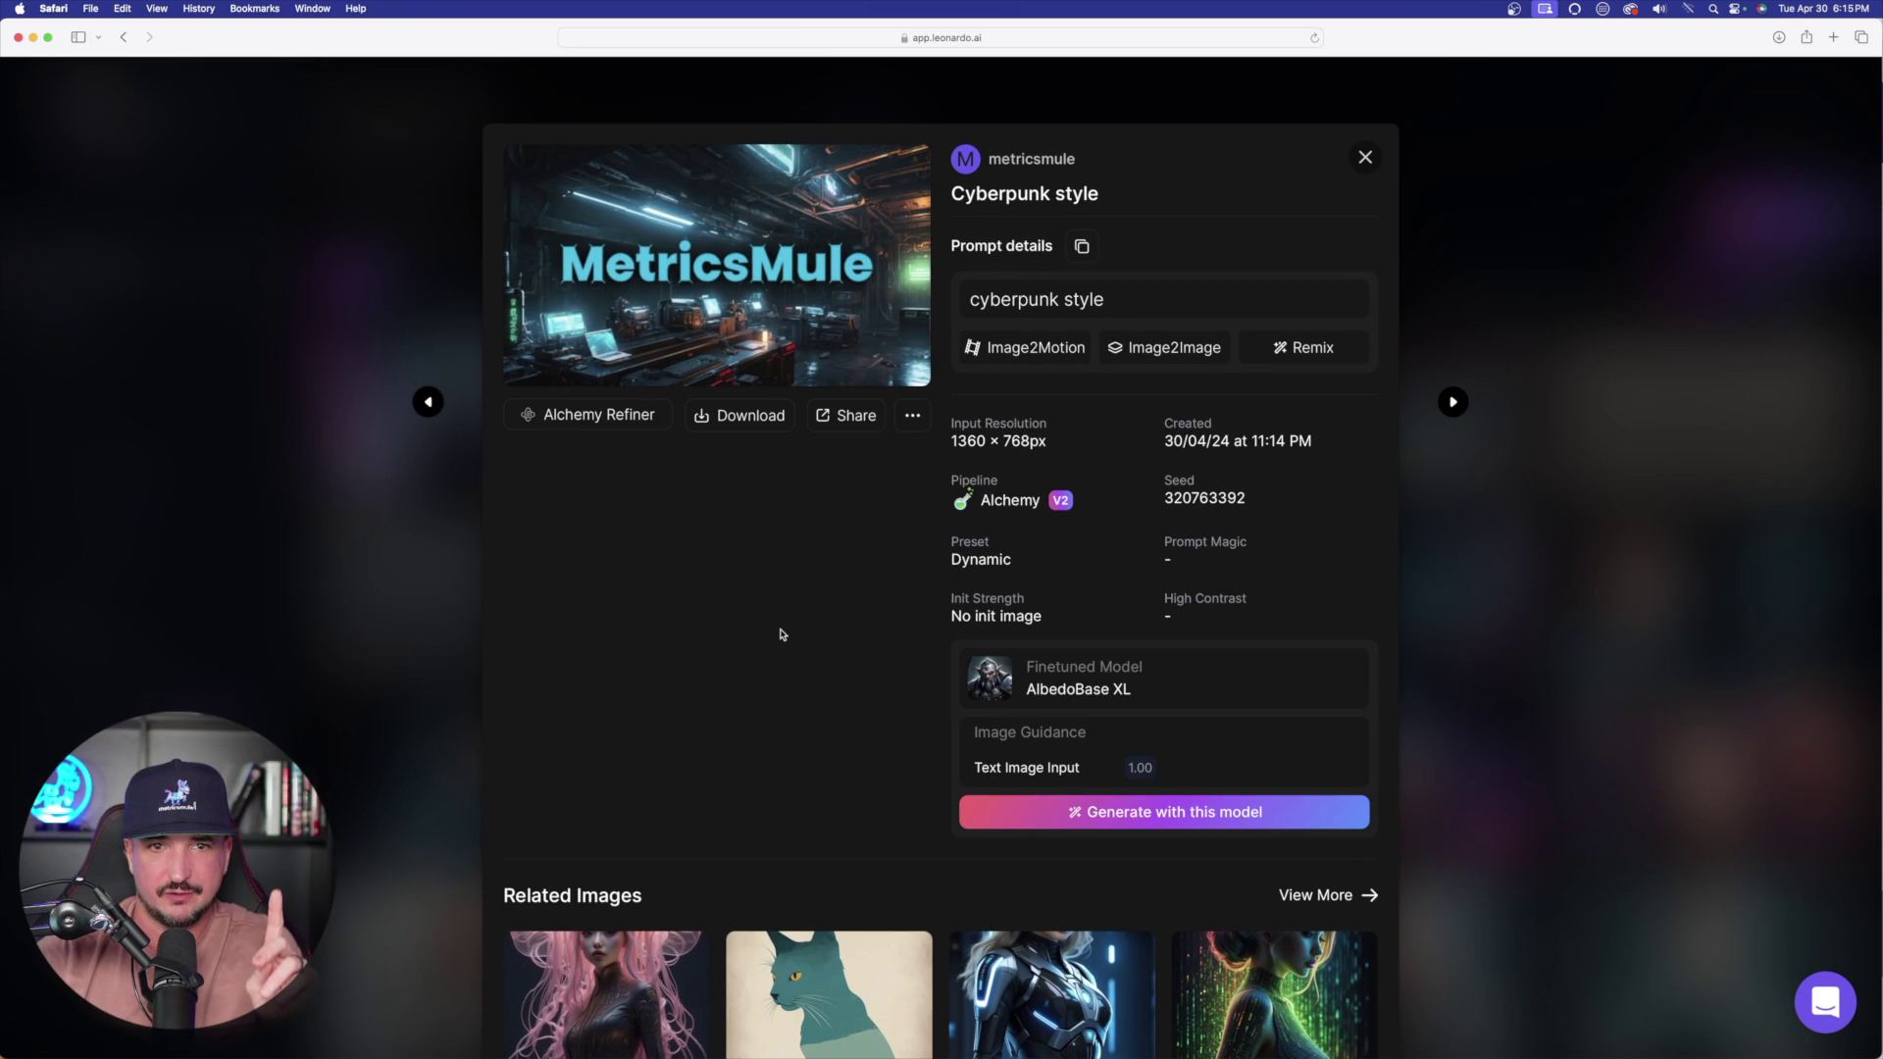
pyautogui.click(719, 279)
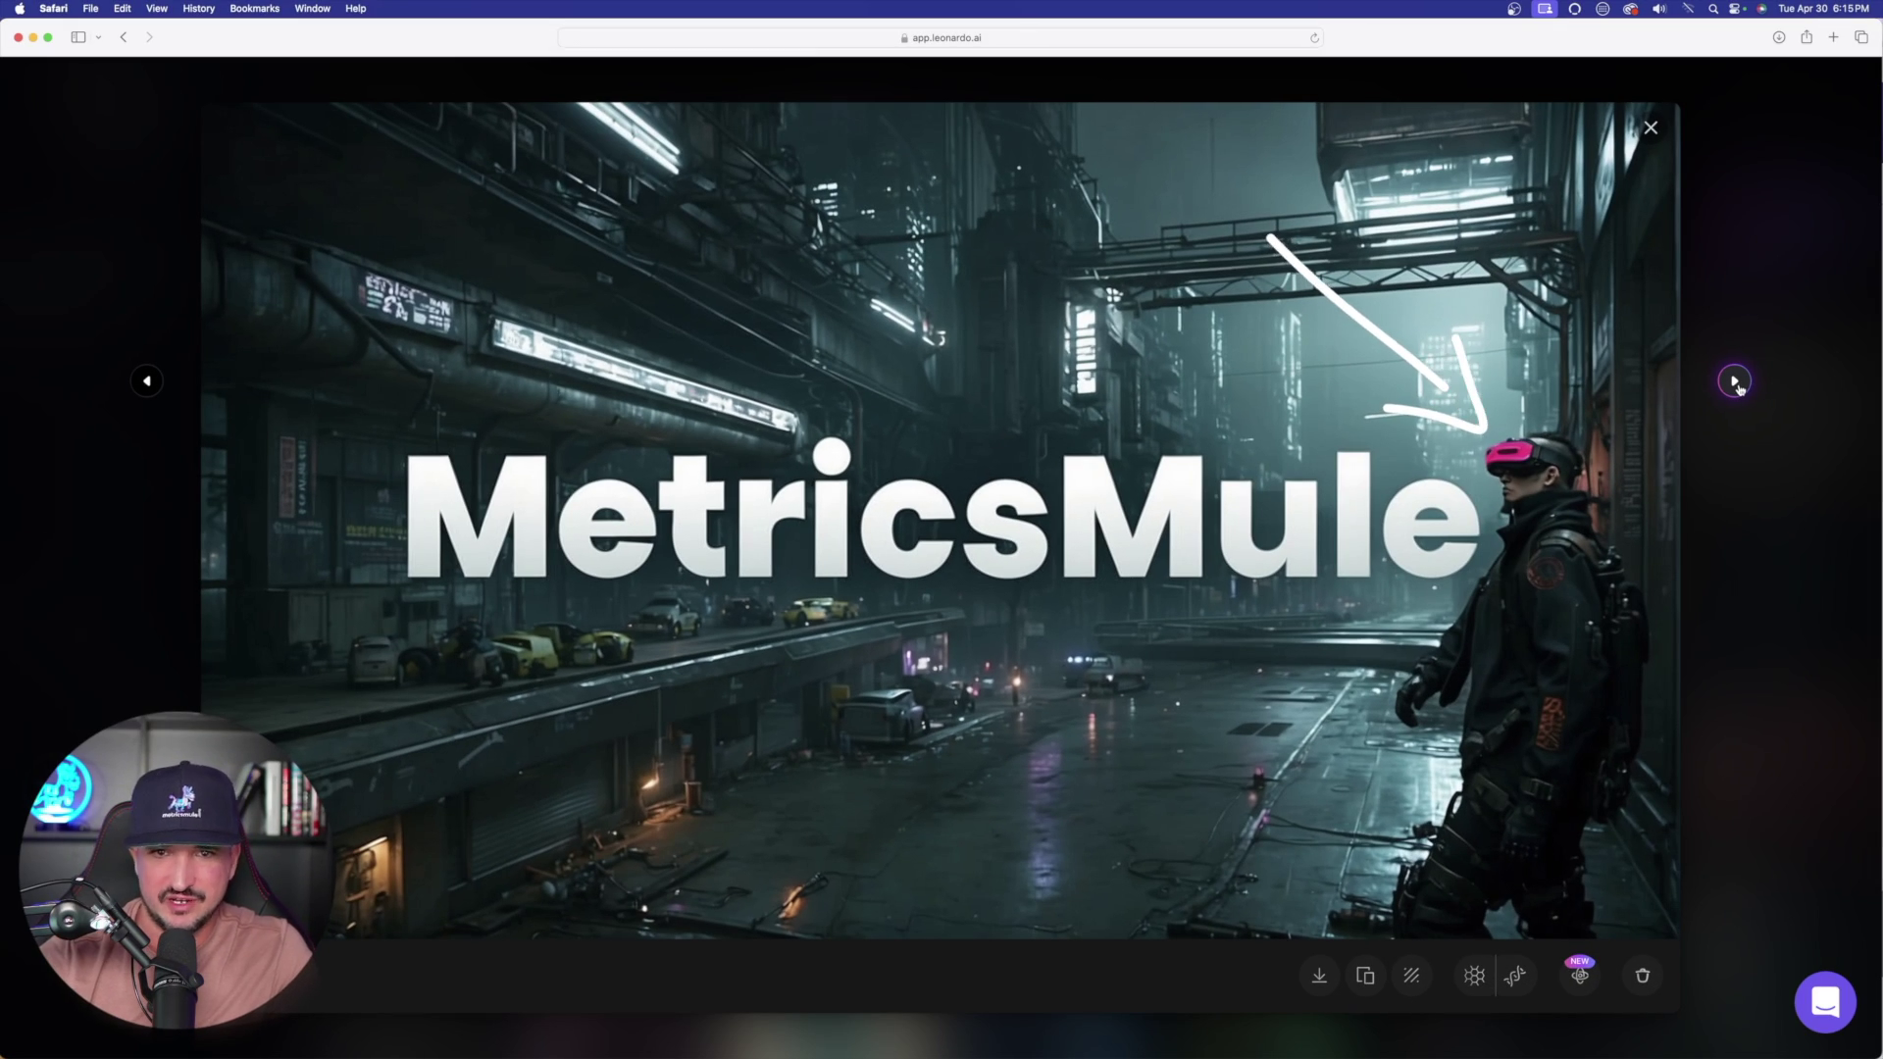
# Step: Browse past the neon-sign variant and step to the night skyline MetricsMule details
pyautogui.click(1735, 382)
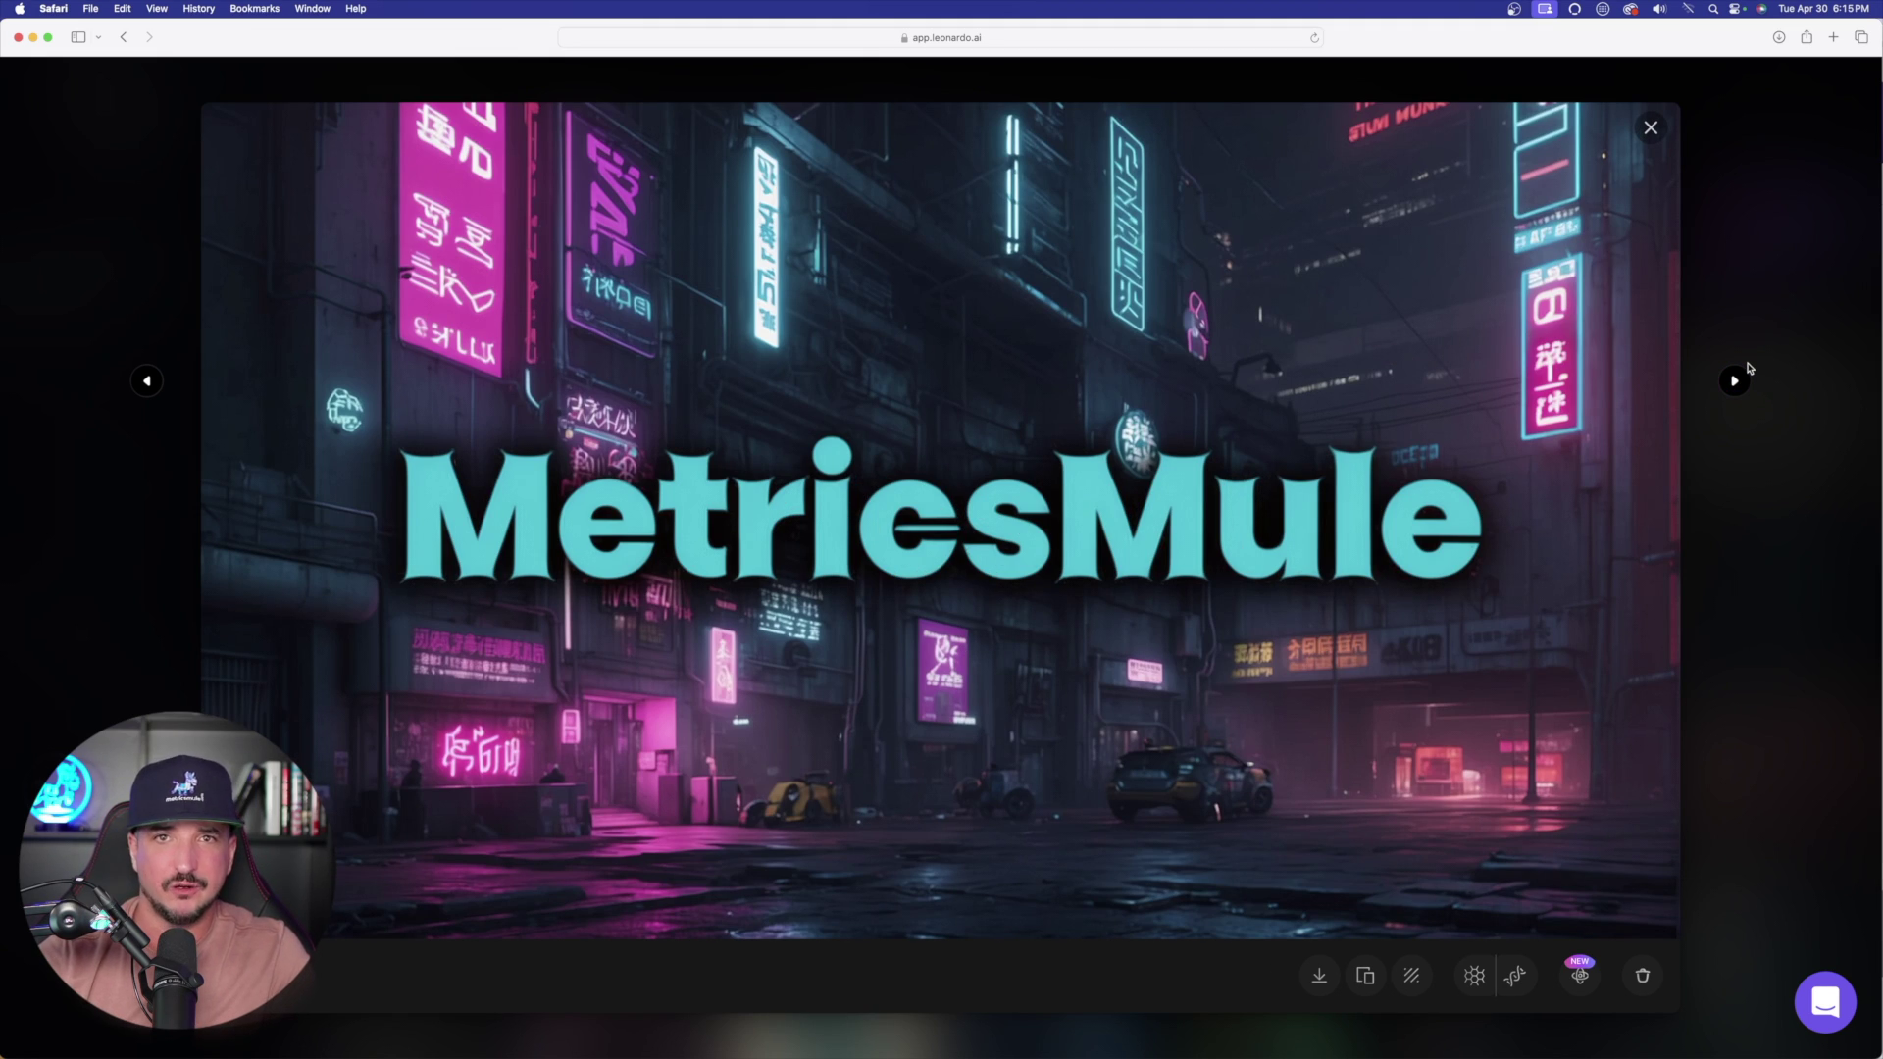
pyautogui.click(1652, 125)
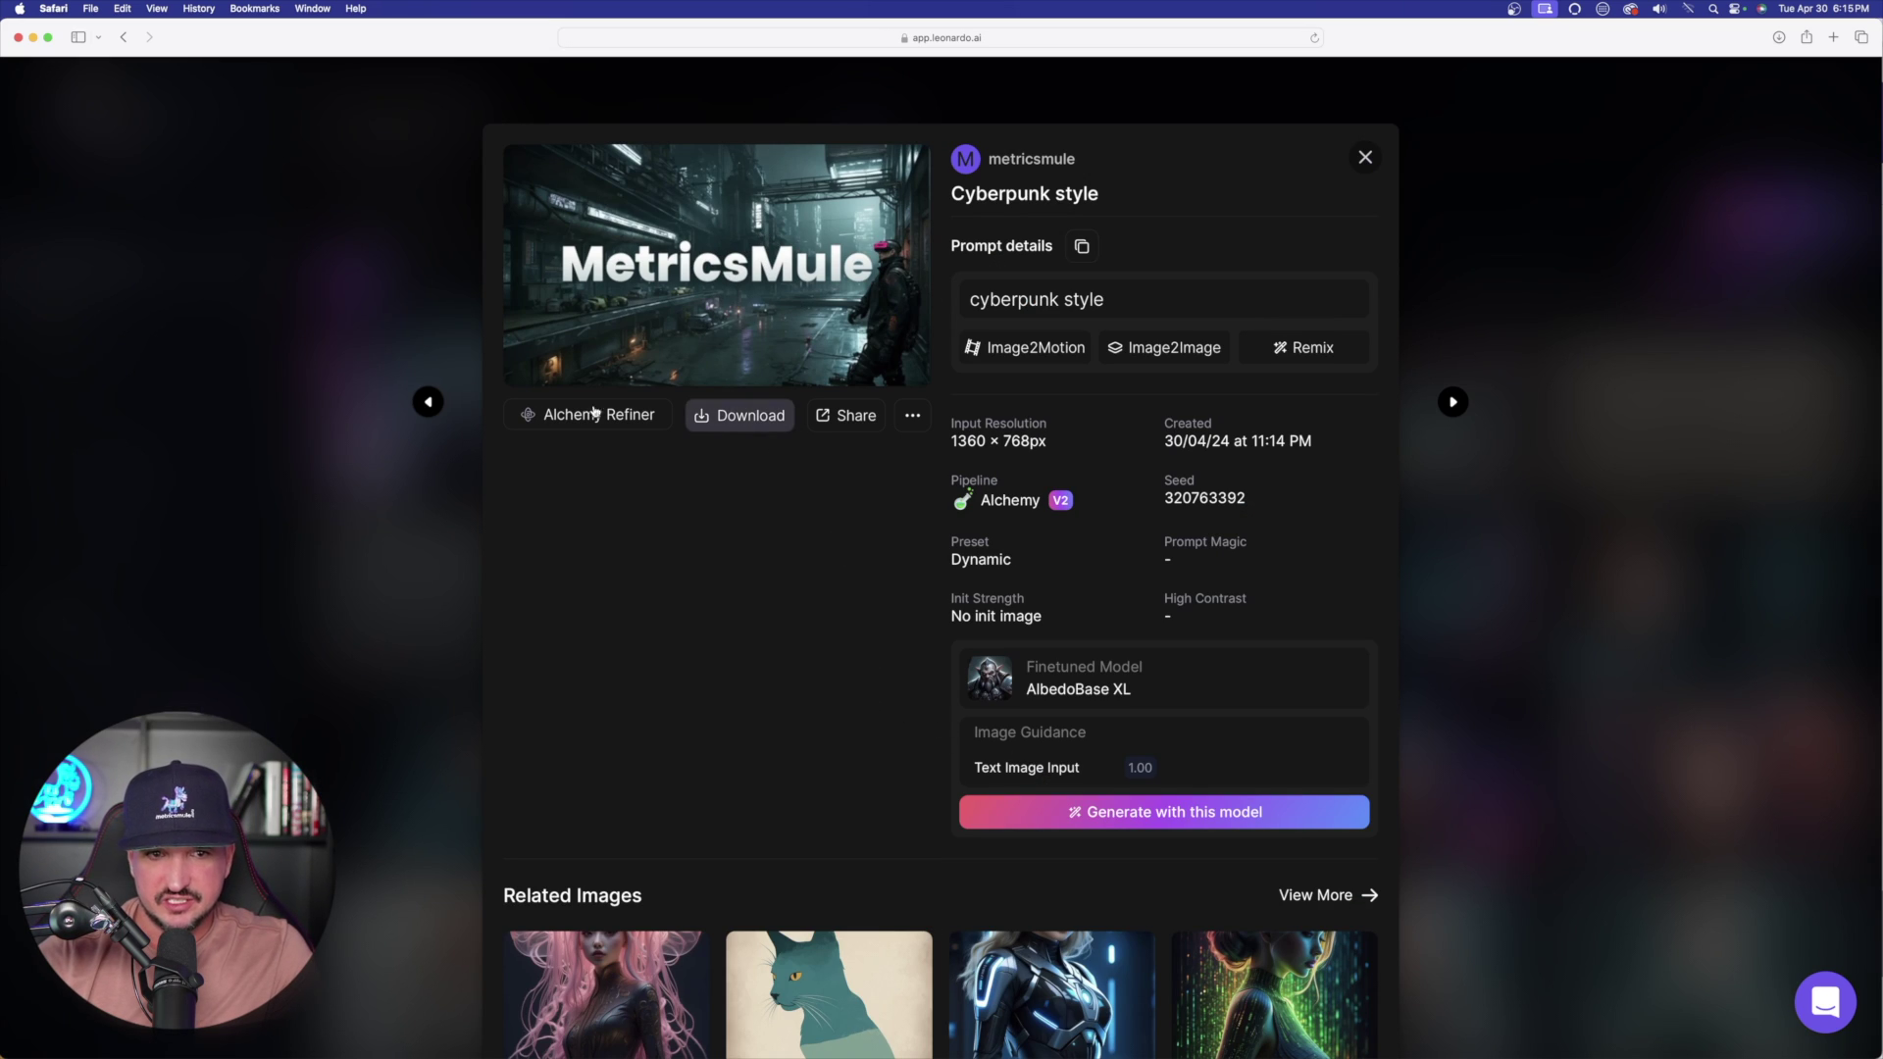
pyautogui.click(428, 402)
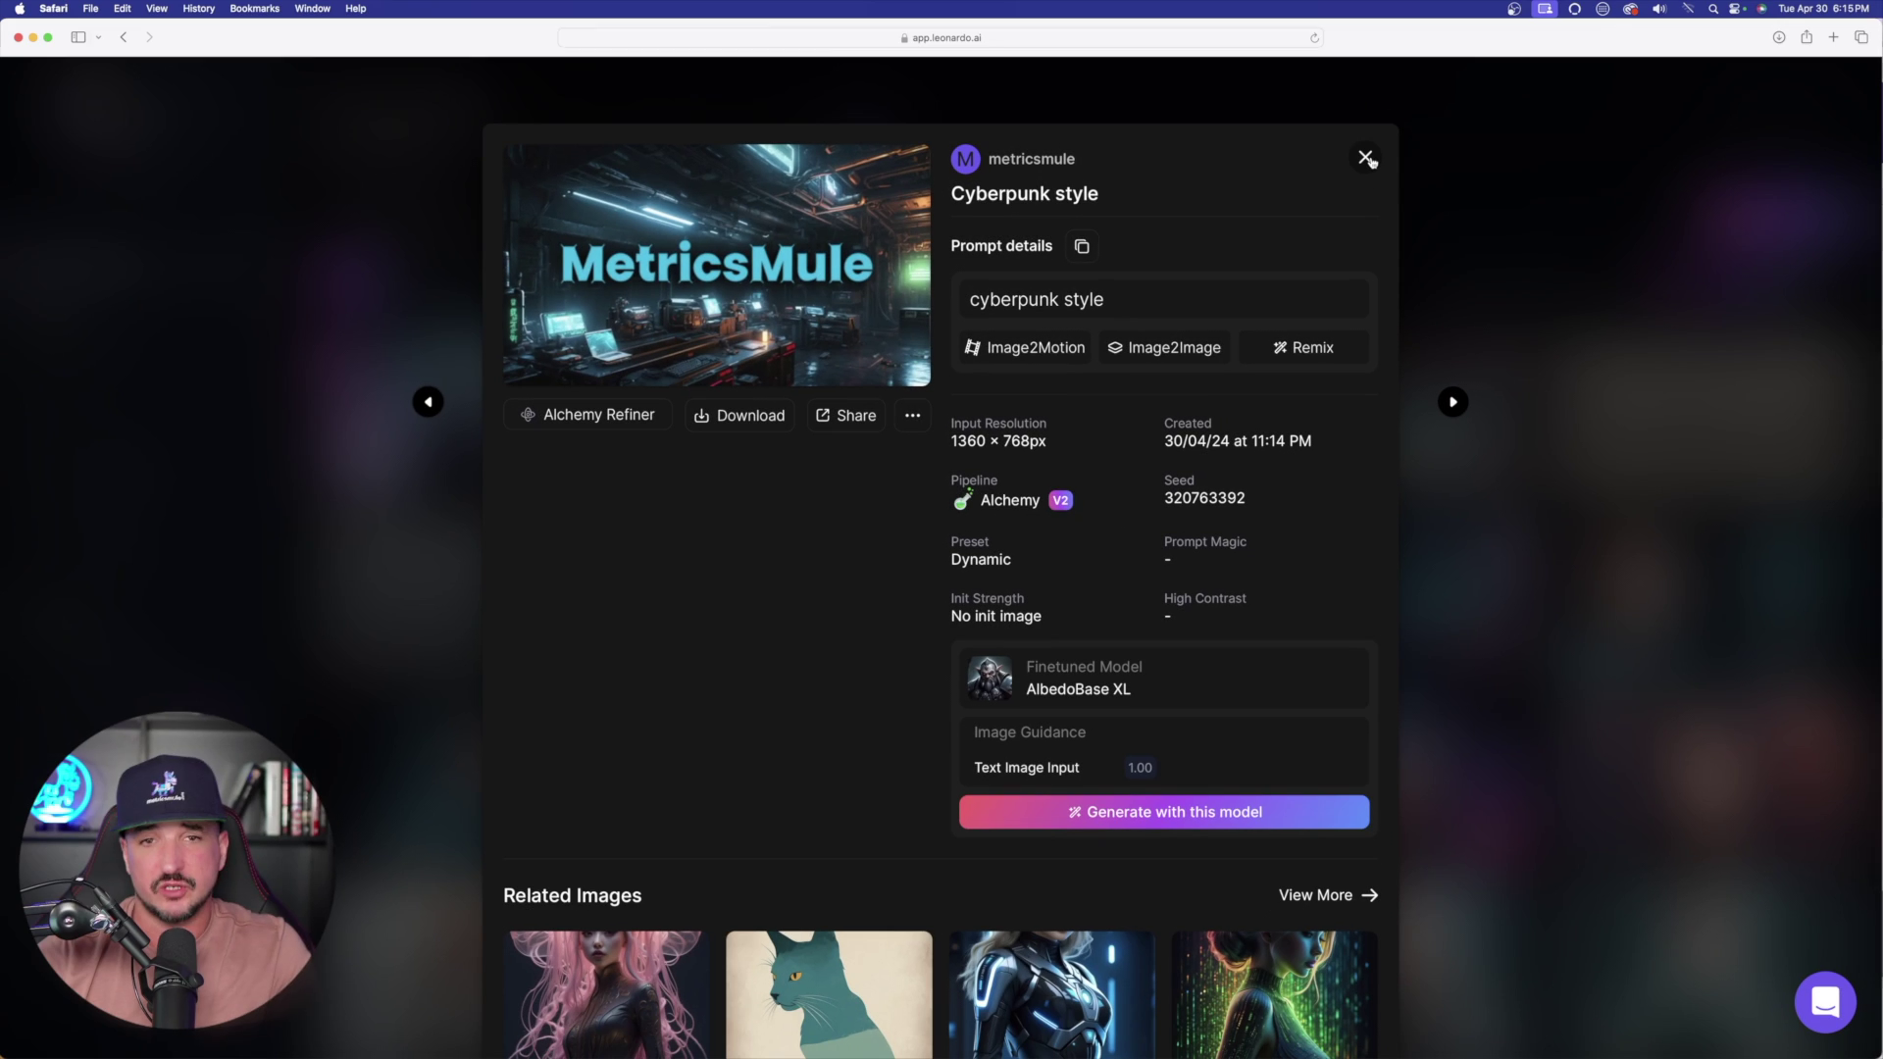
pyautogui.press('Right')
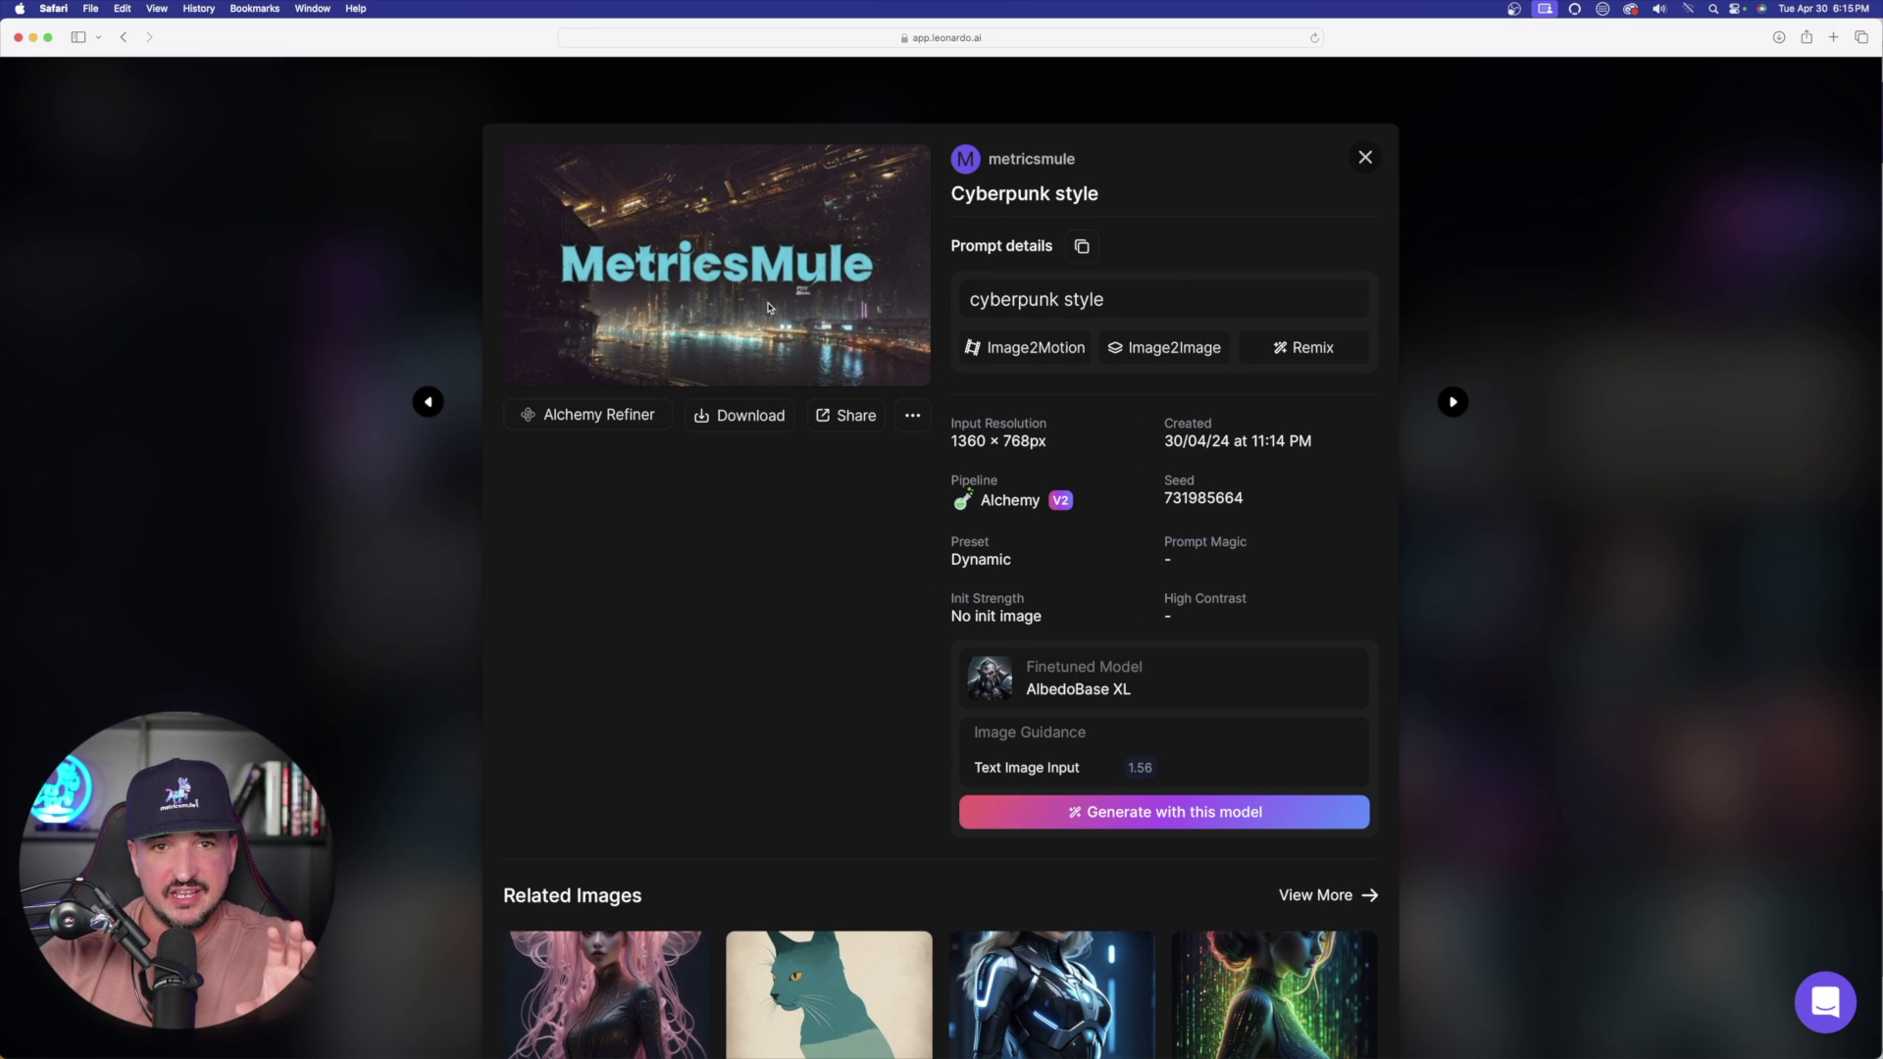
# Step: Browse full-size from the night-city image to the textured grey and metallic blue MetricsMule variants and back
pyautogui.click(698, 252)
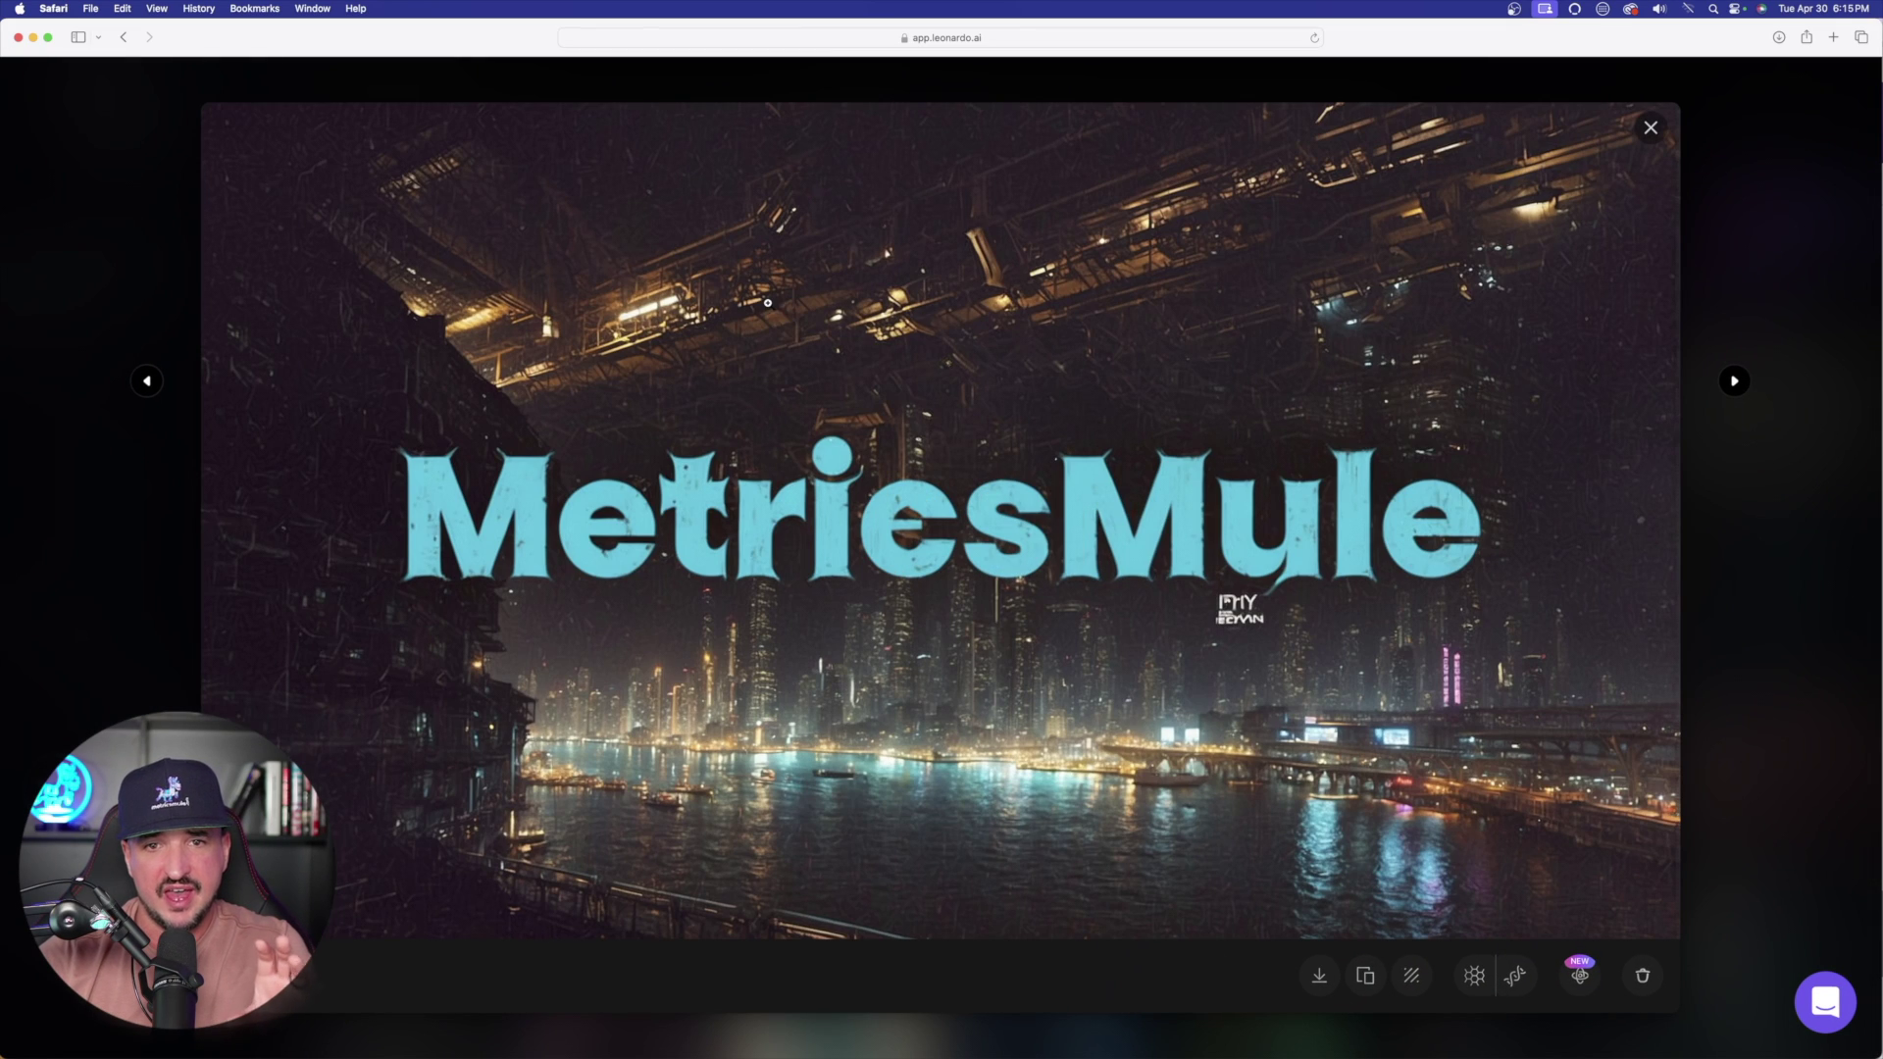
pyautogui.click(1734, 382)
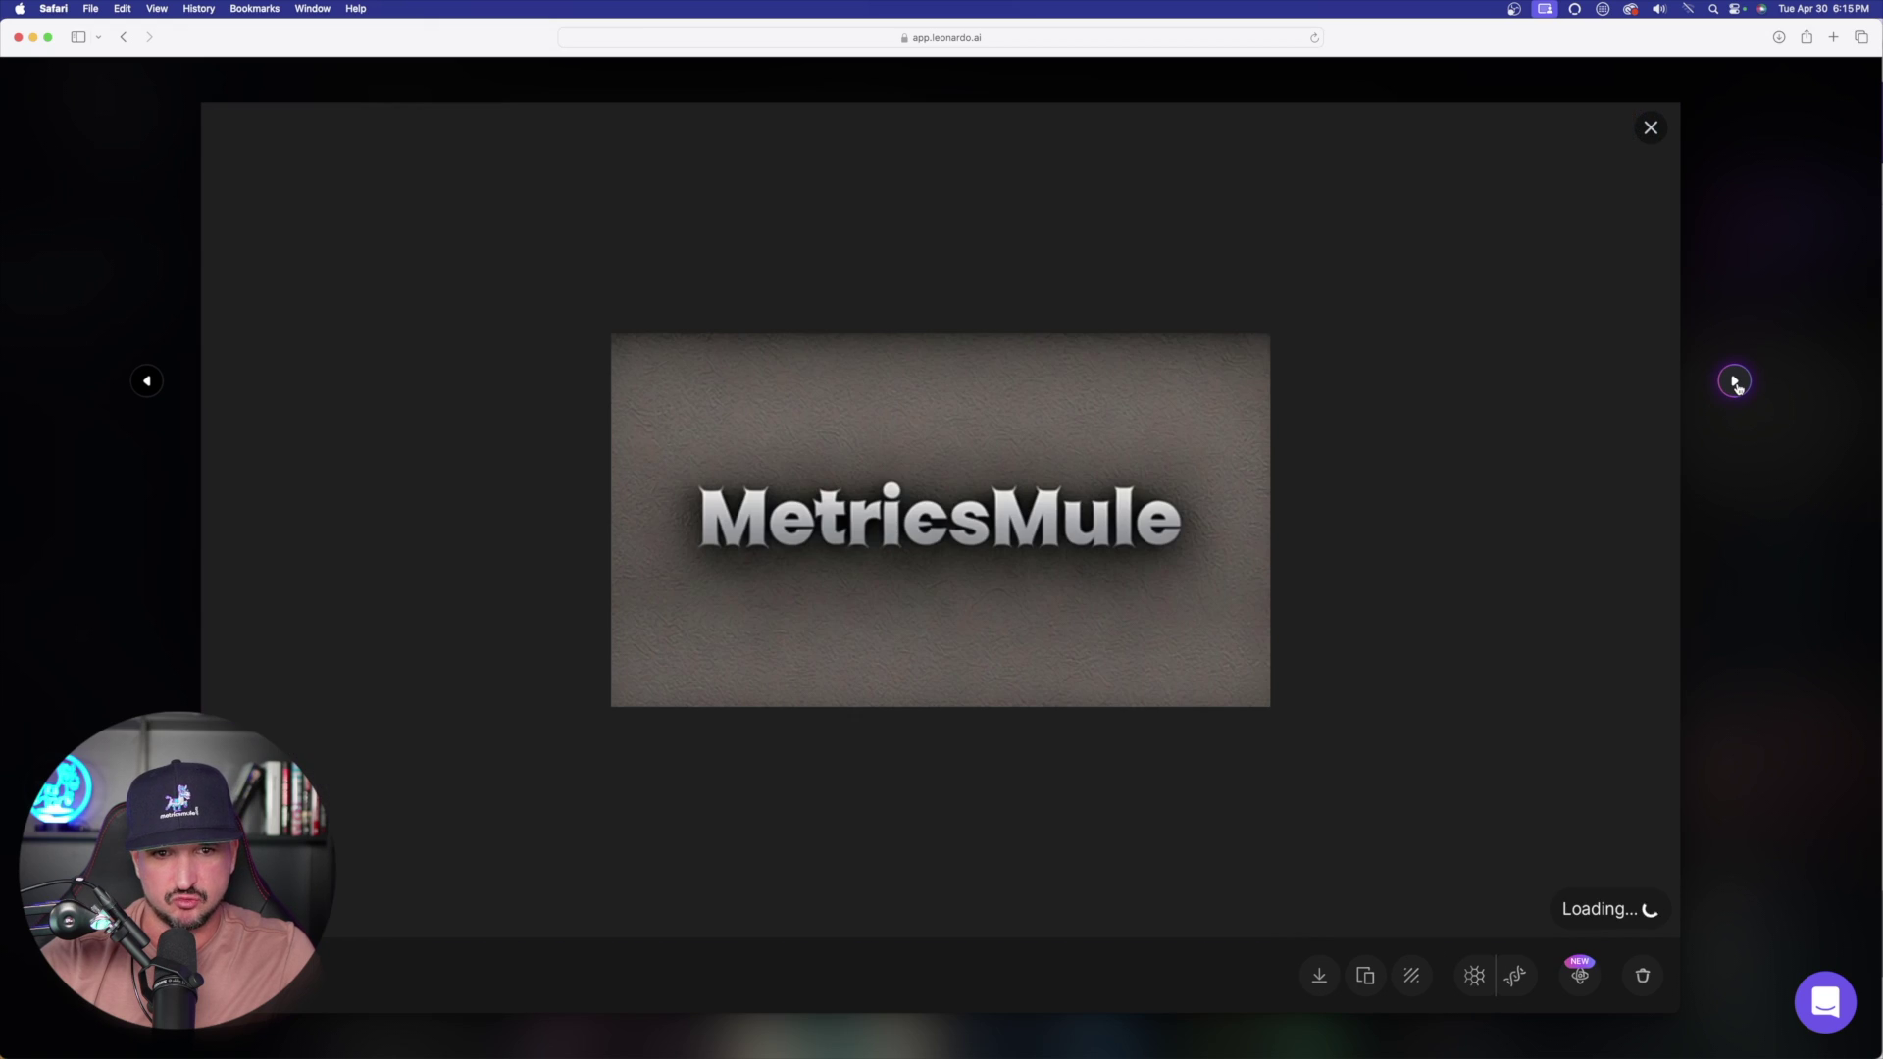
pyautogui.click(1734, 381)
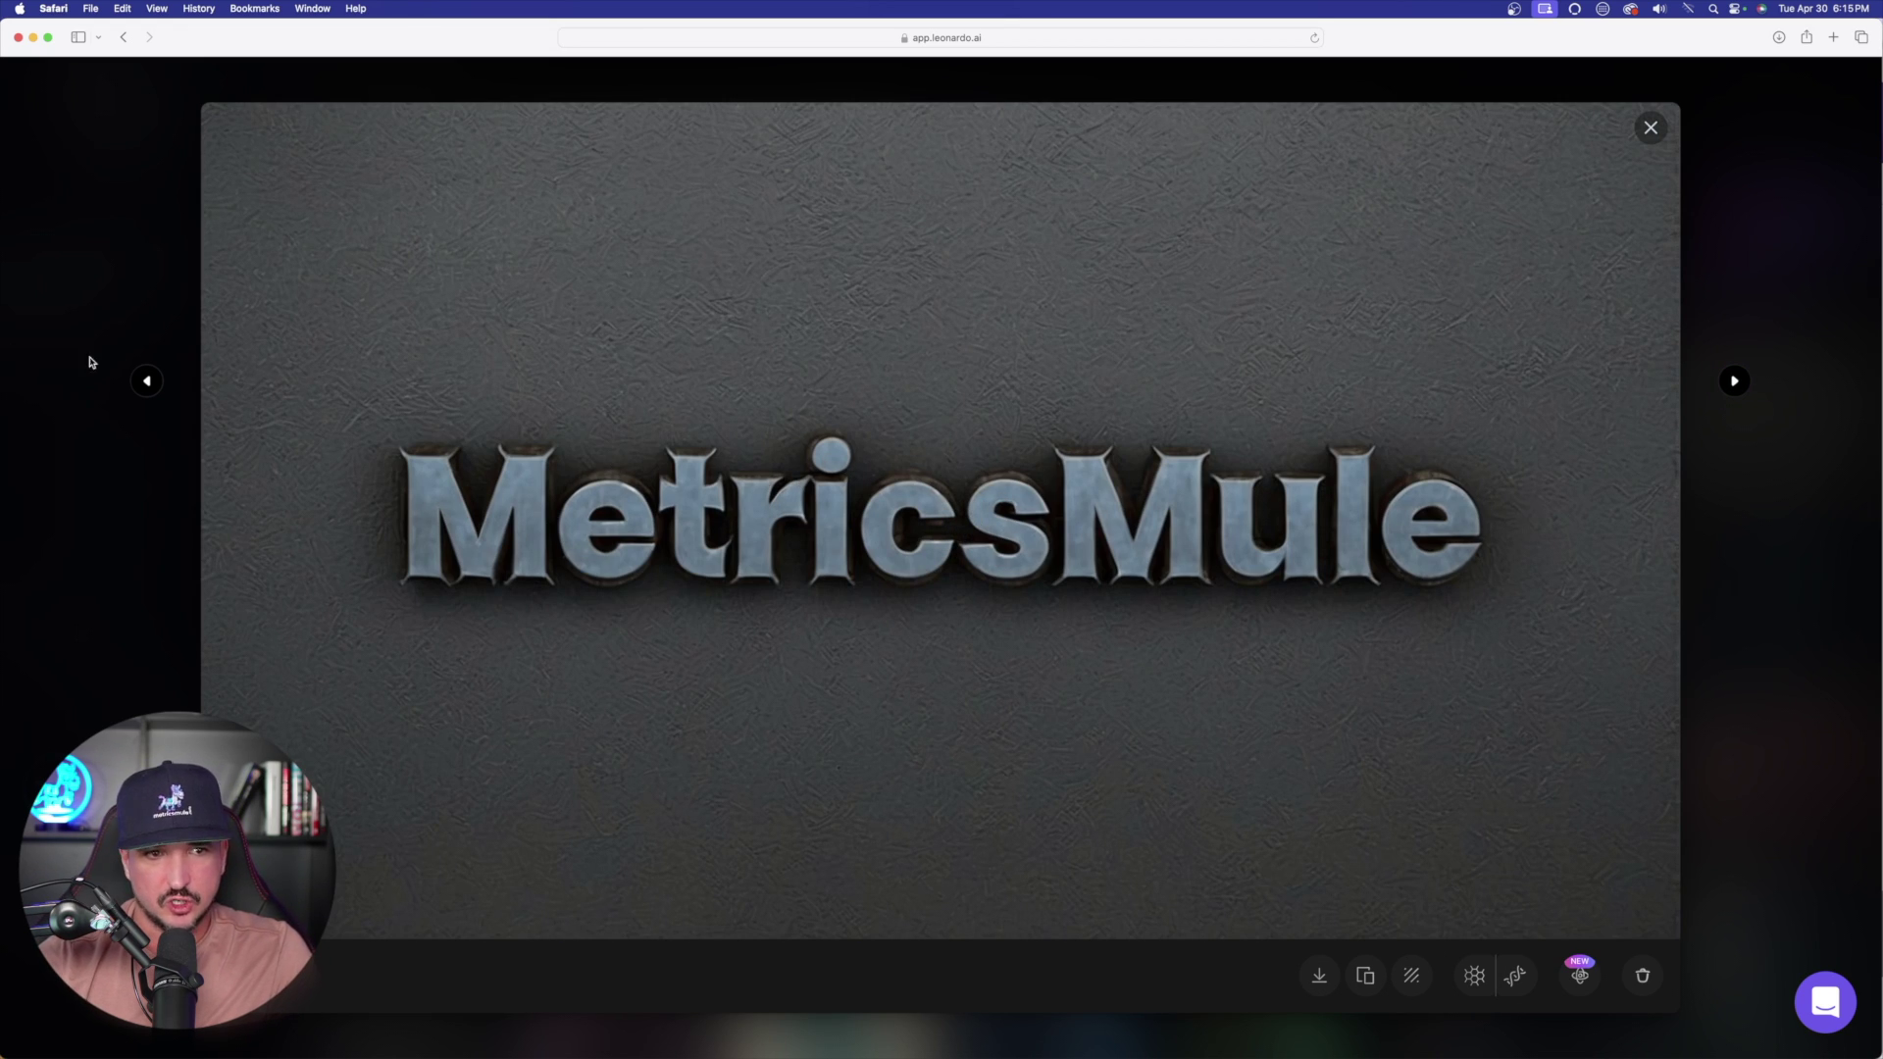
pyautogui.click(147, 382)
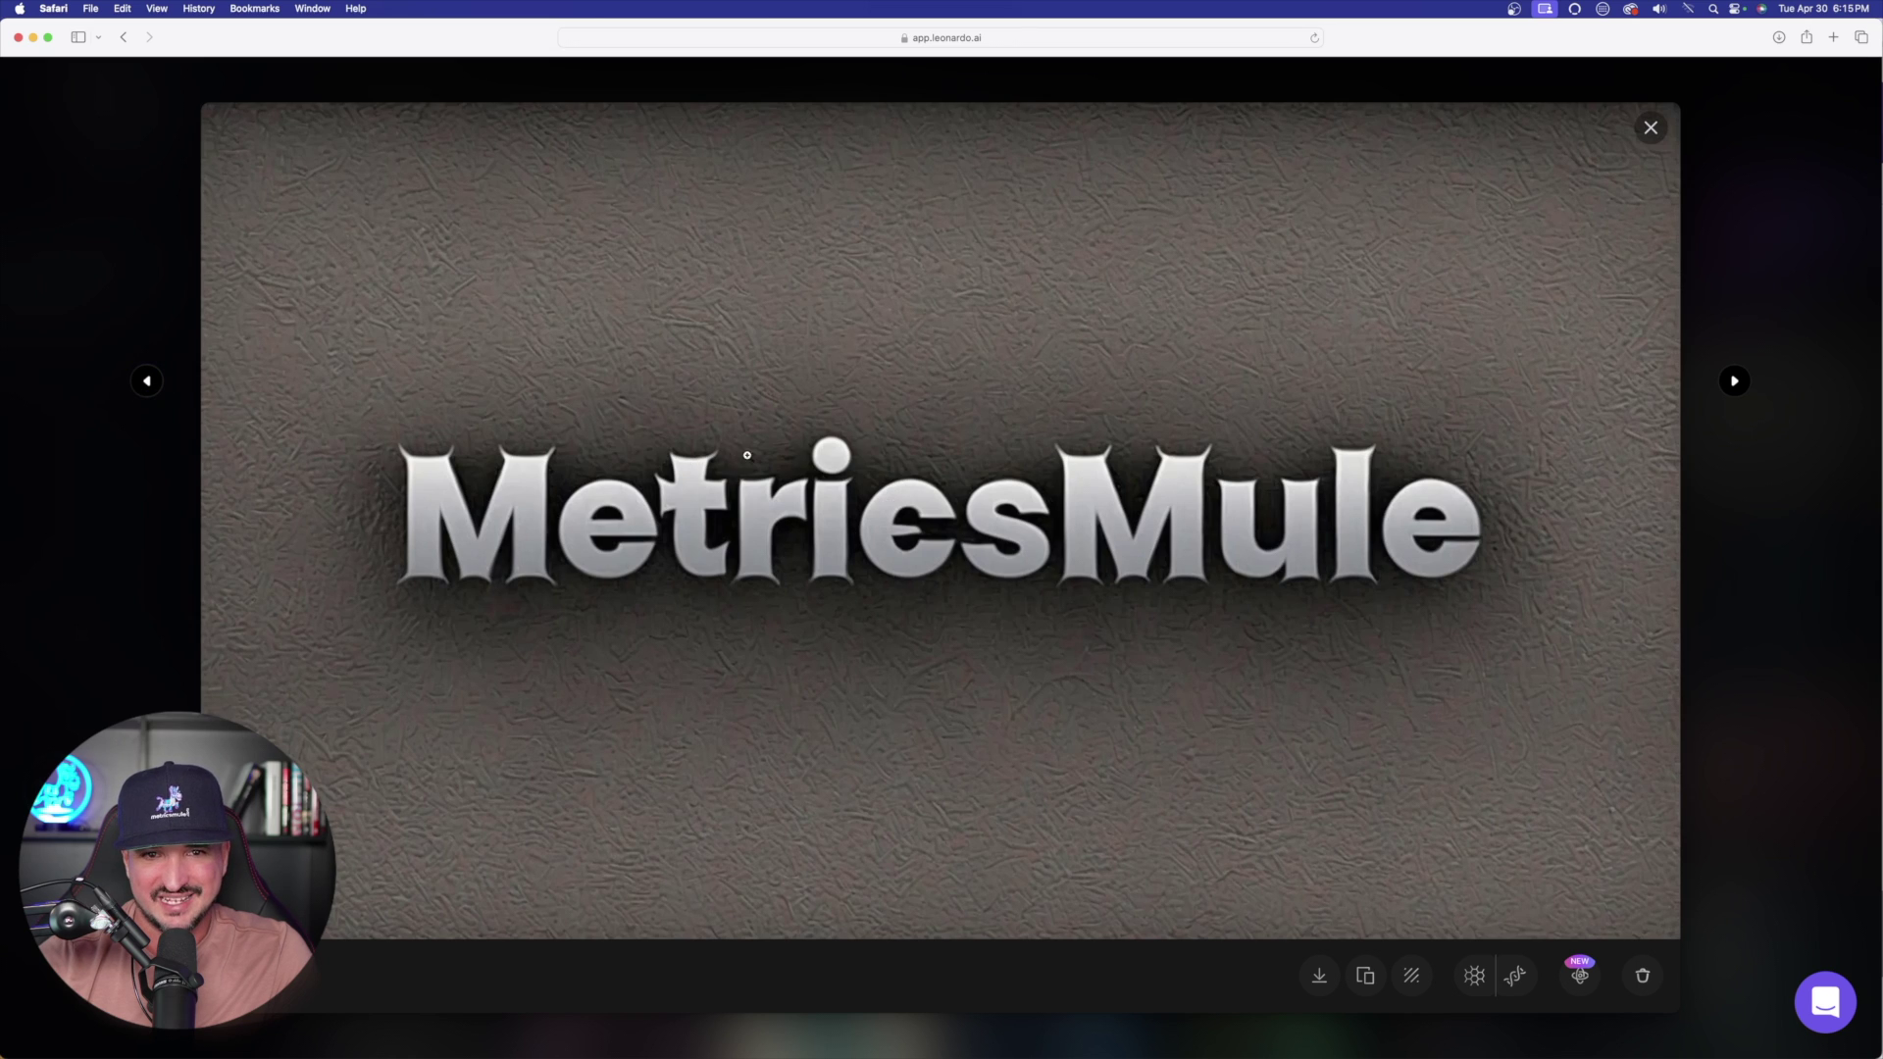
pyautogui.click(148, 381)
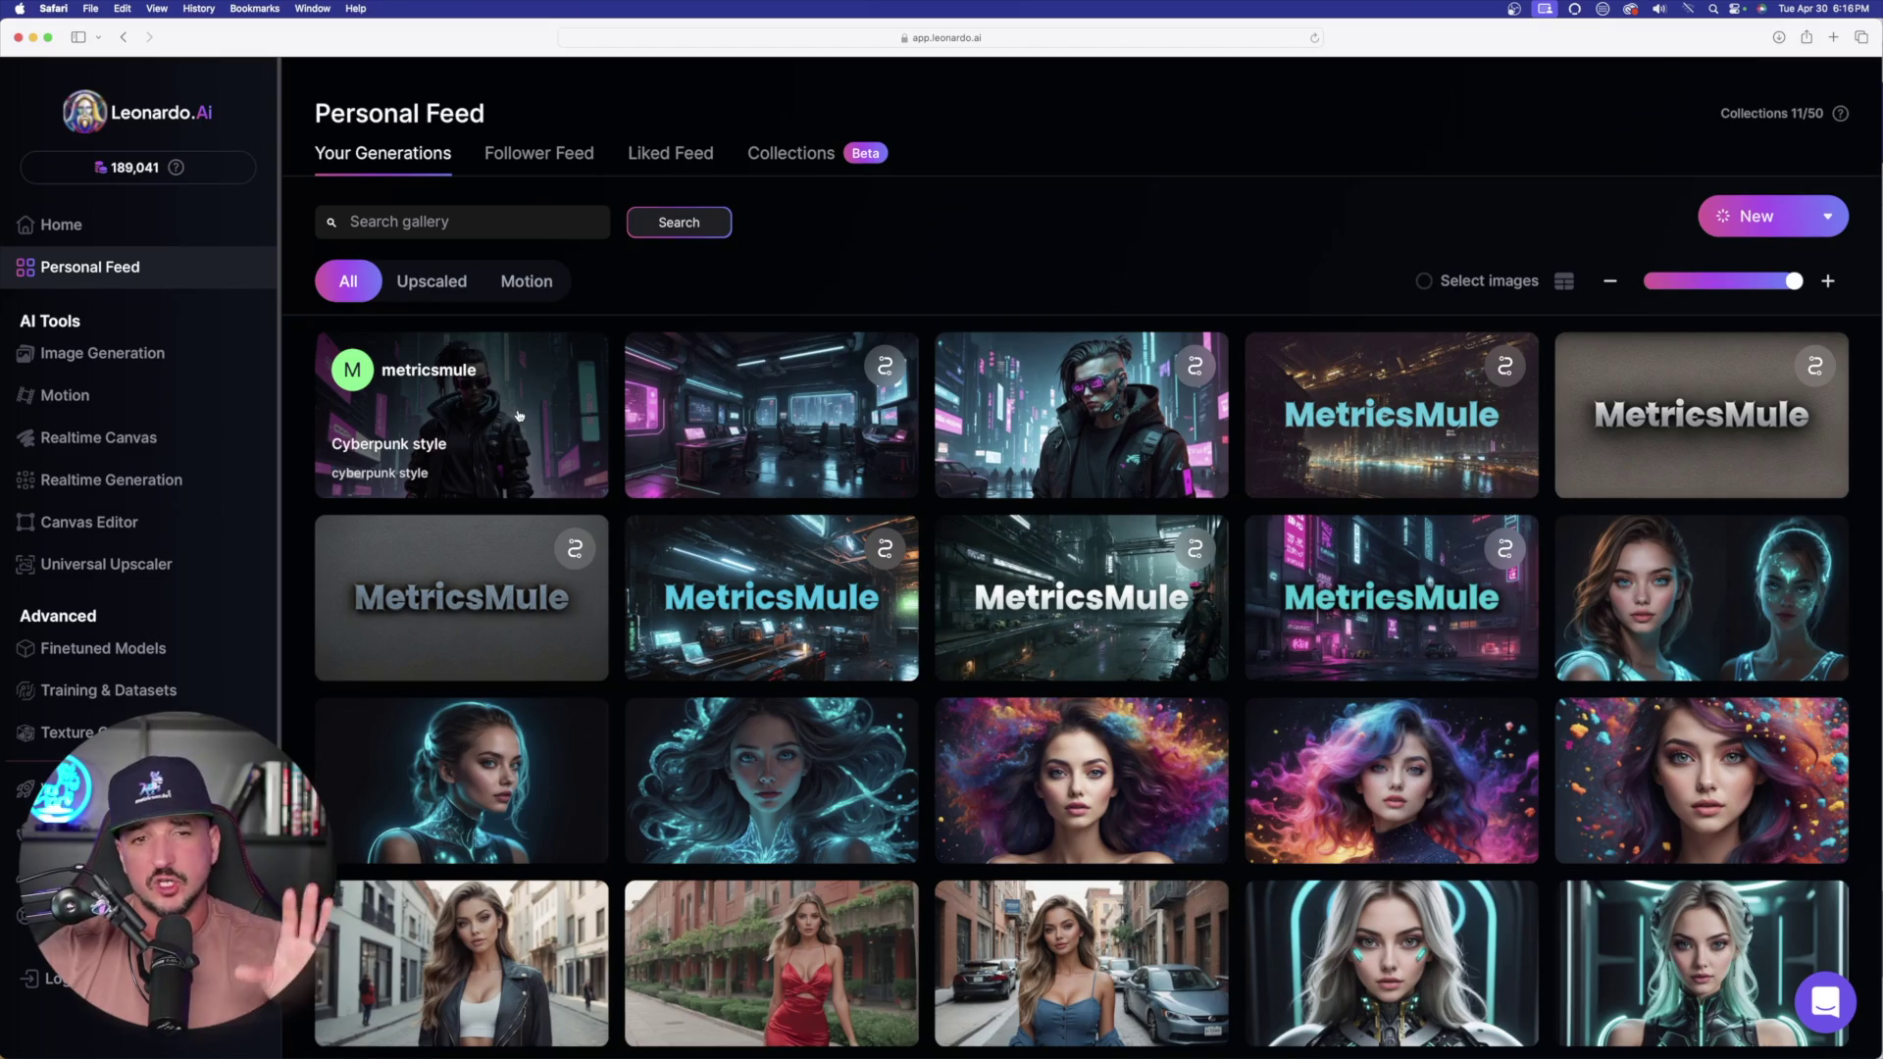
# Step: View the cyberpunk woman image full size, then page through the office, goggles and MetricsMule images
pyautogui.click(1083, 422)
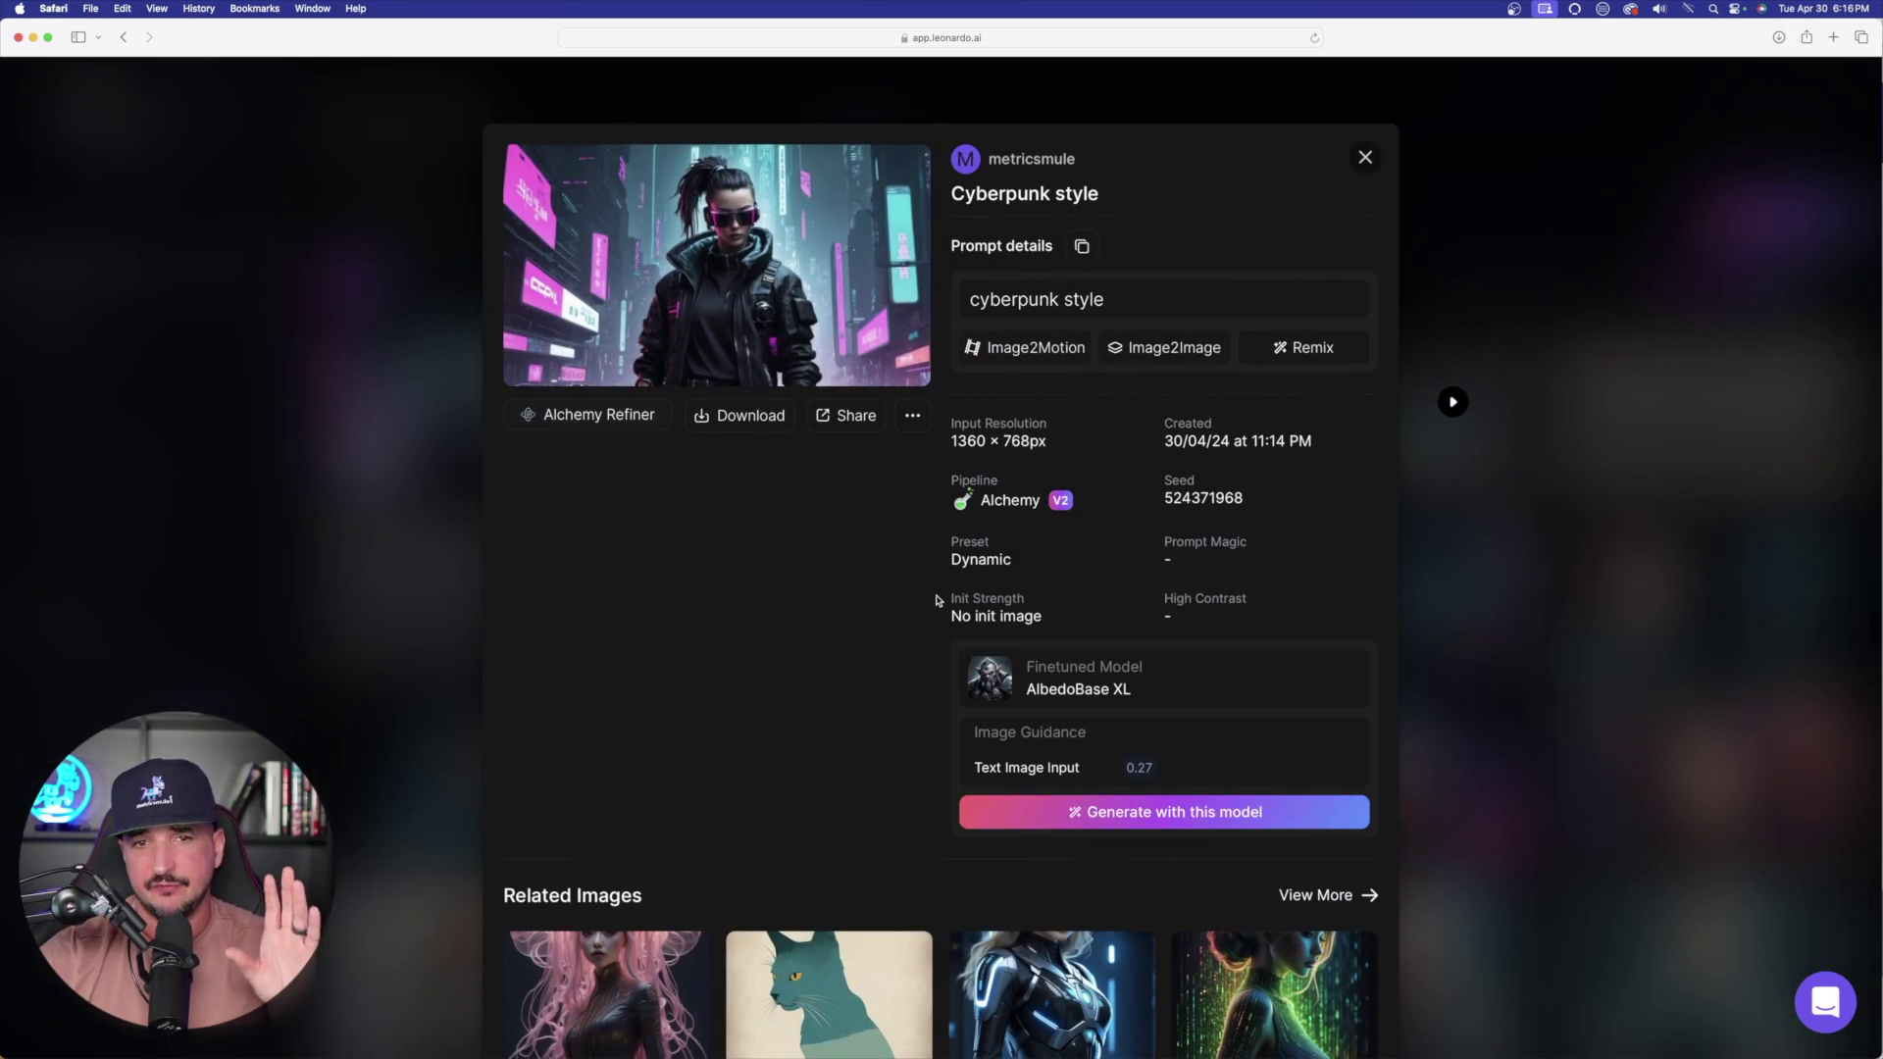
pyautogui.click(859, 304)
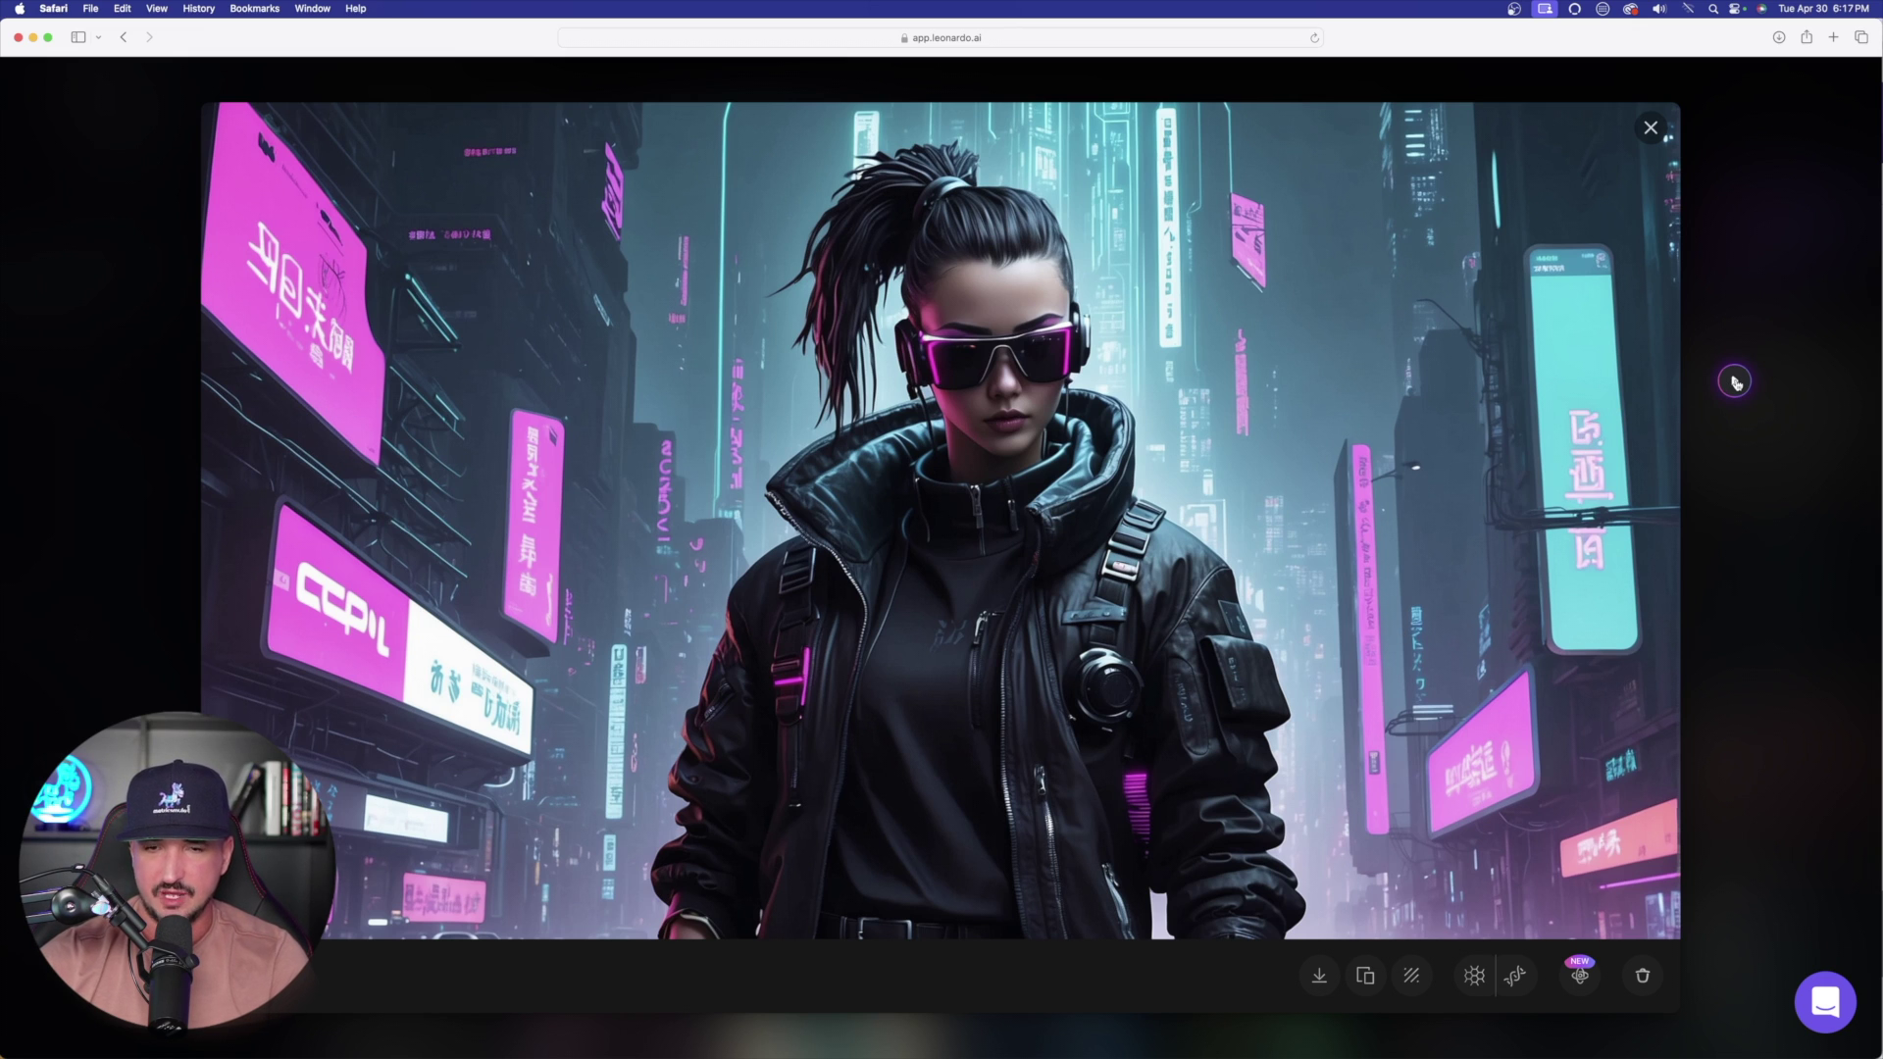
pyautogui.click(1735, 381)
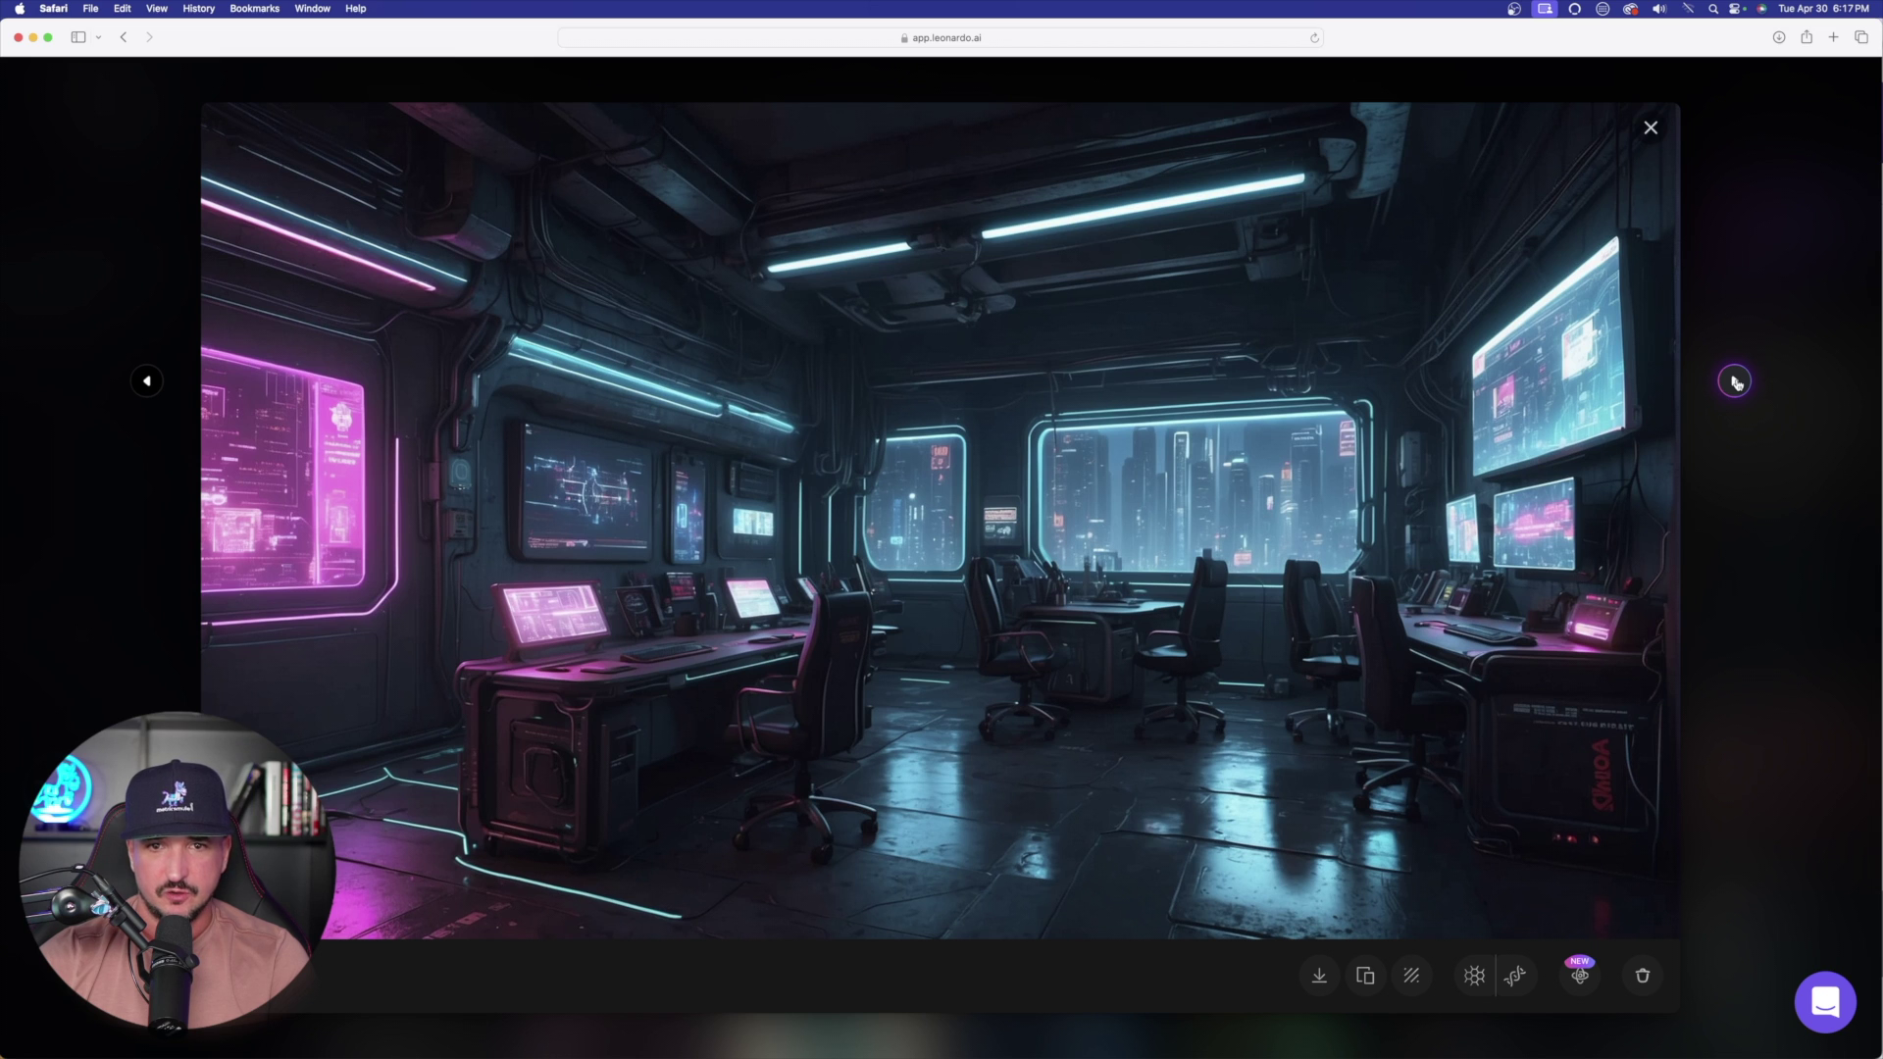
pyautogui.click(1735, 381)
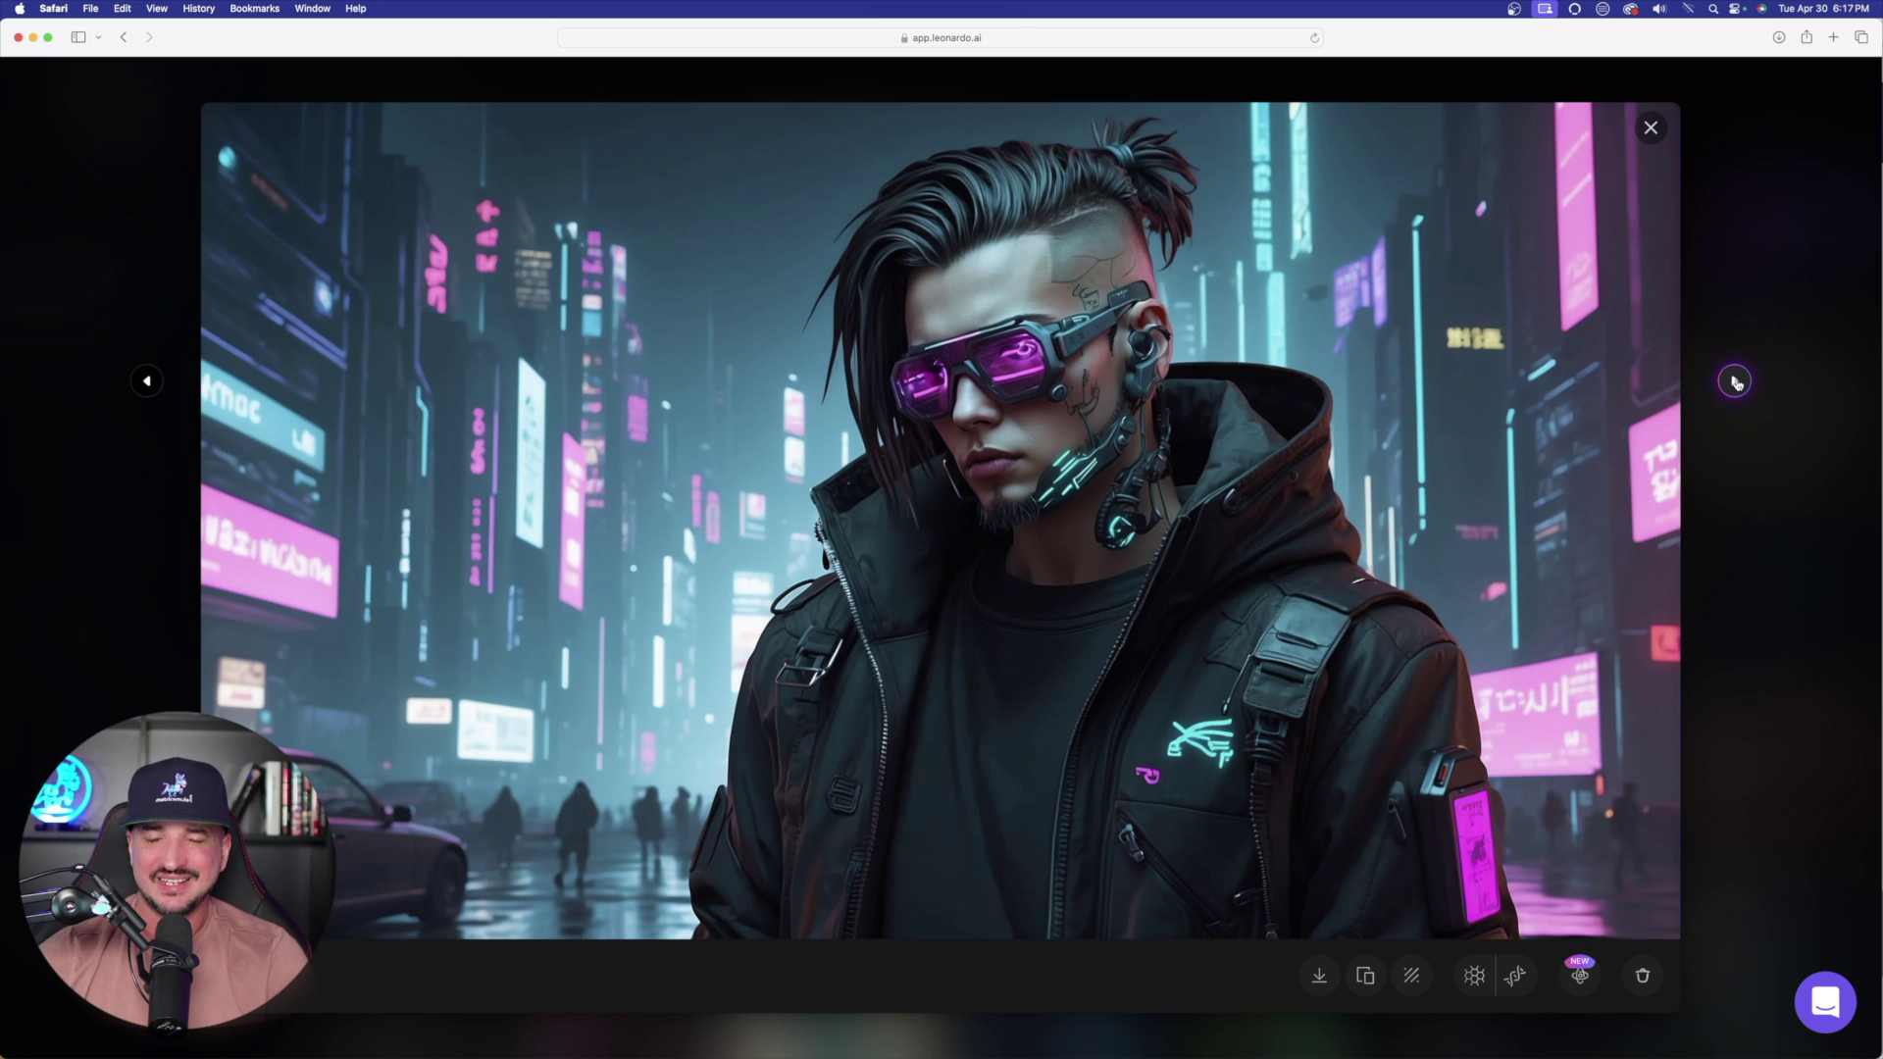
pyautogui.click(1735, 382)
# Step: Page back to the cyberpunk woman image, close the viewer, and open the dark MetricsMule generation
pyautogui.click(147, 381)
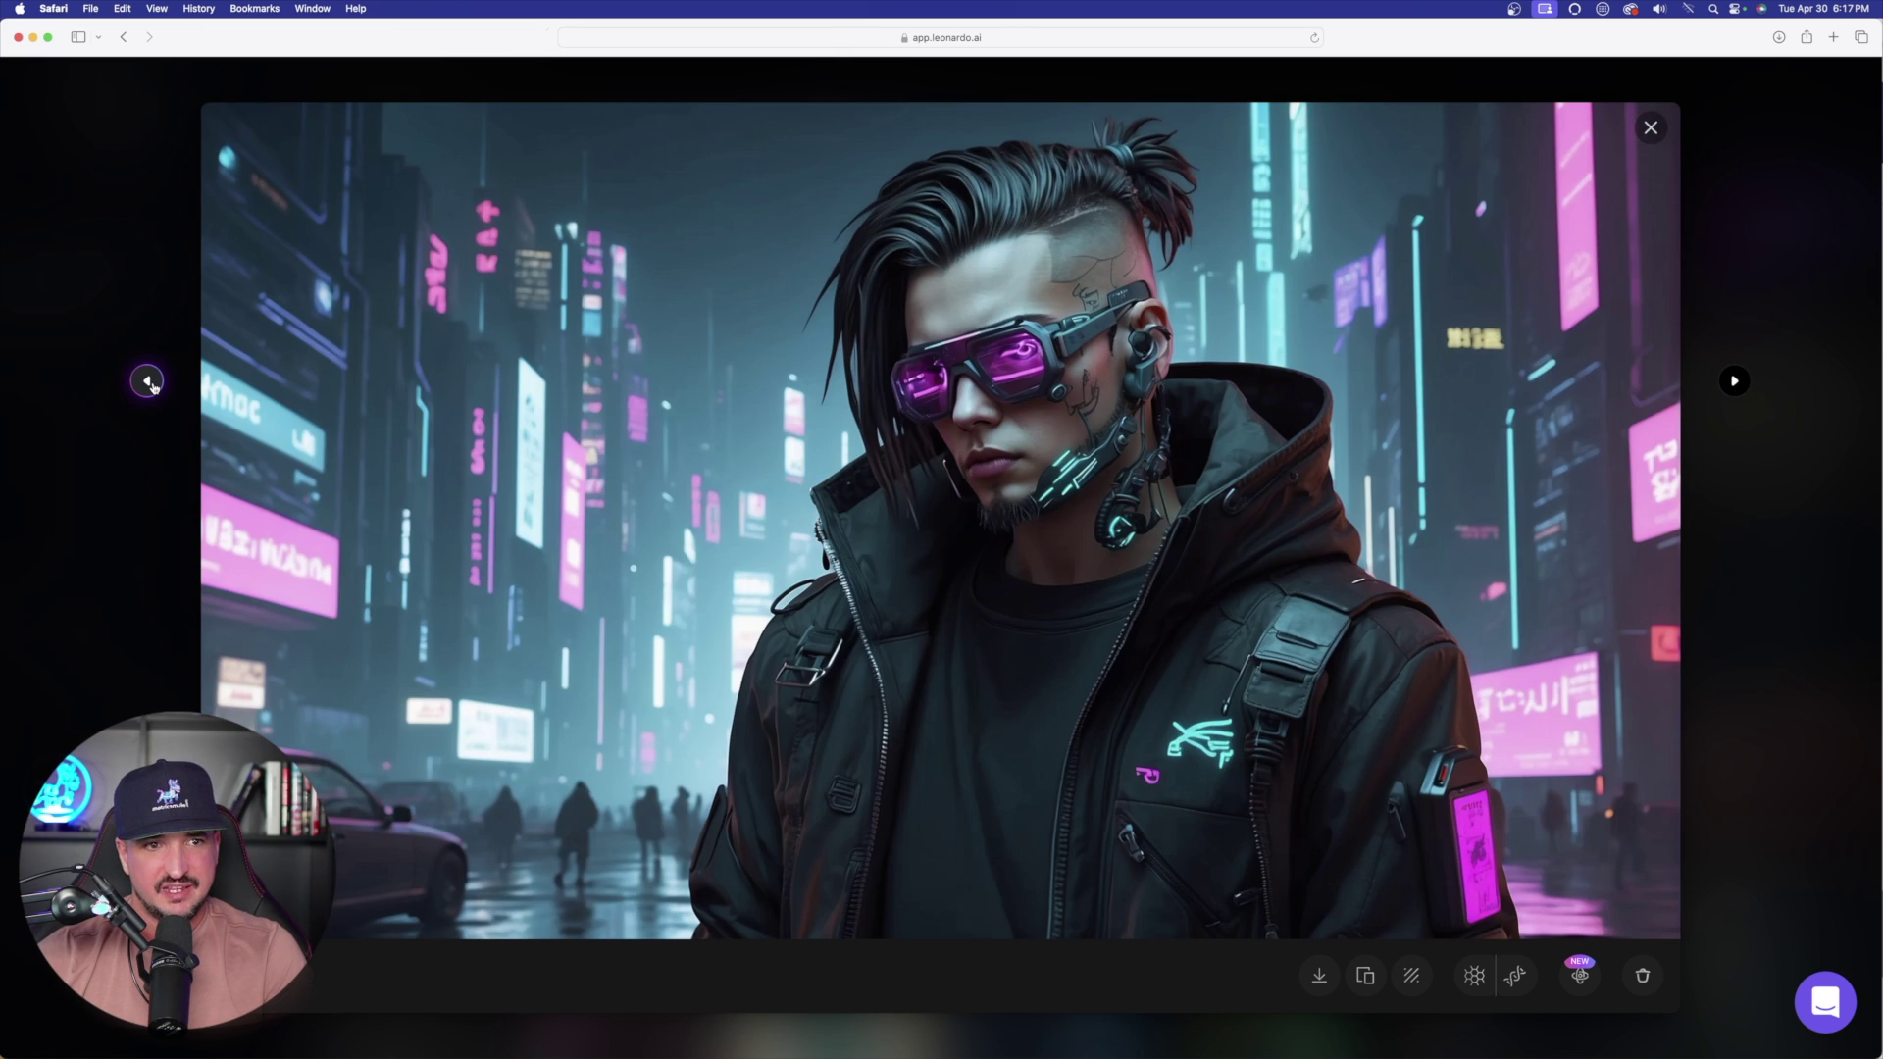
pyautogui.click(147, 382)
pyautogui.click(147, 382)
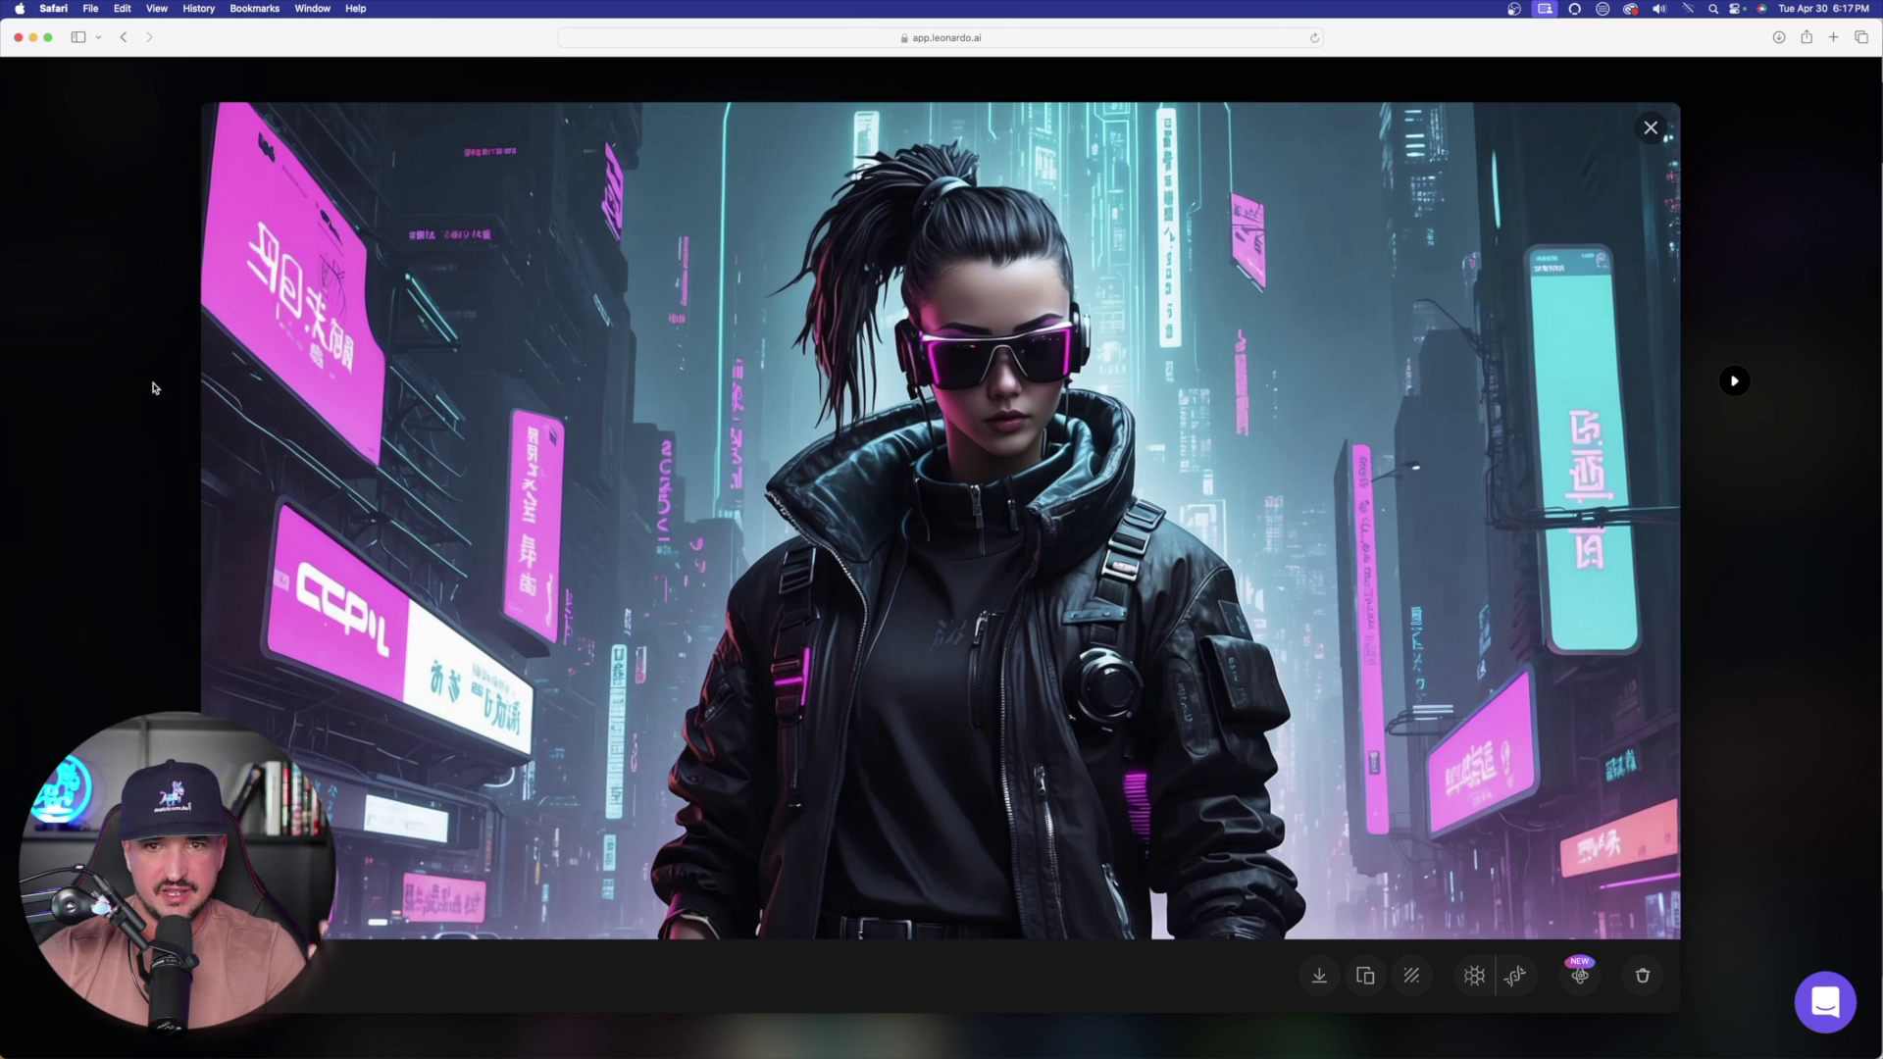
pyautogui.click(143, 330)
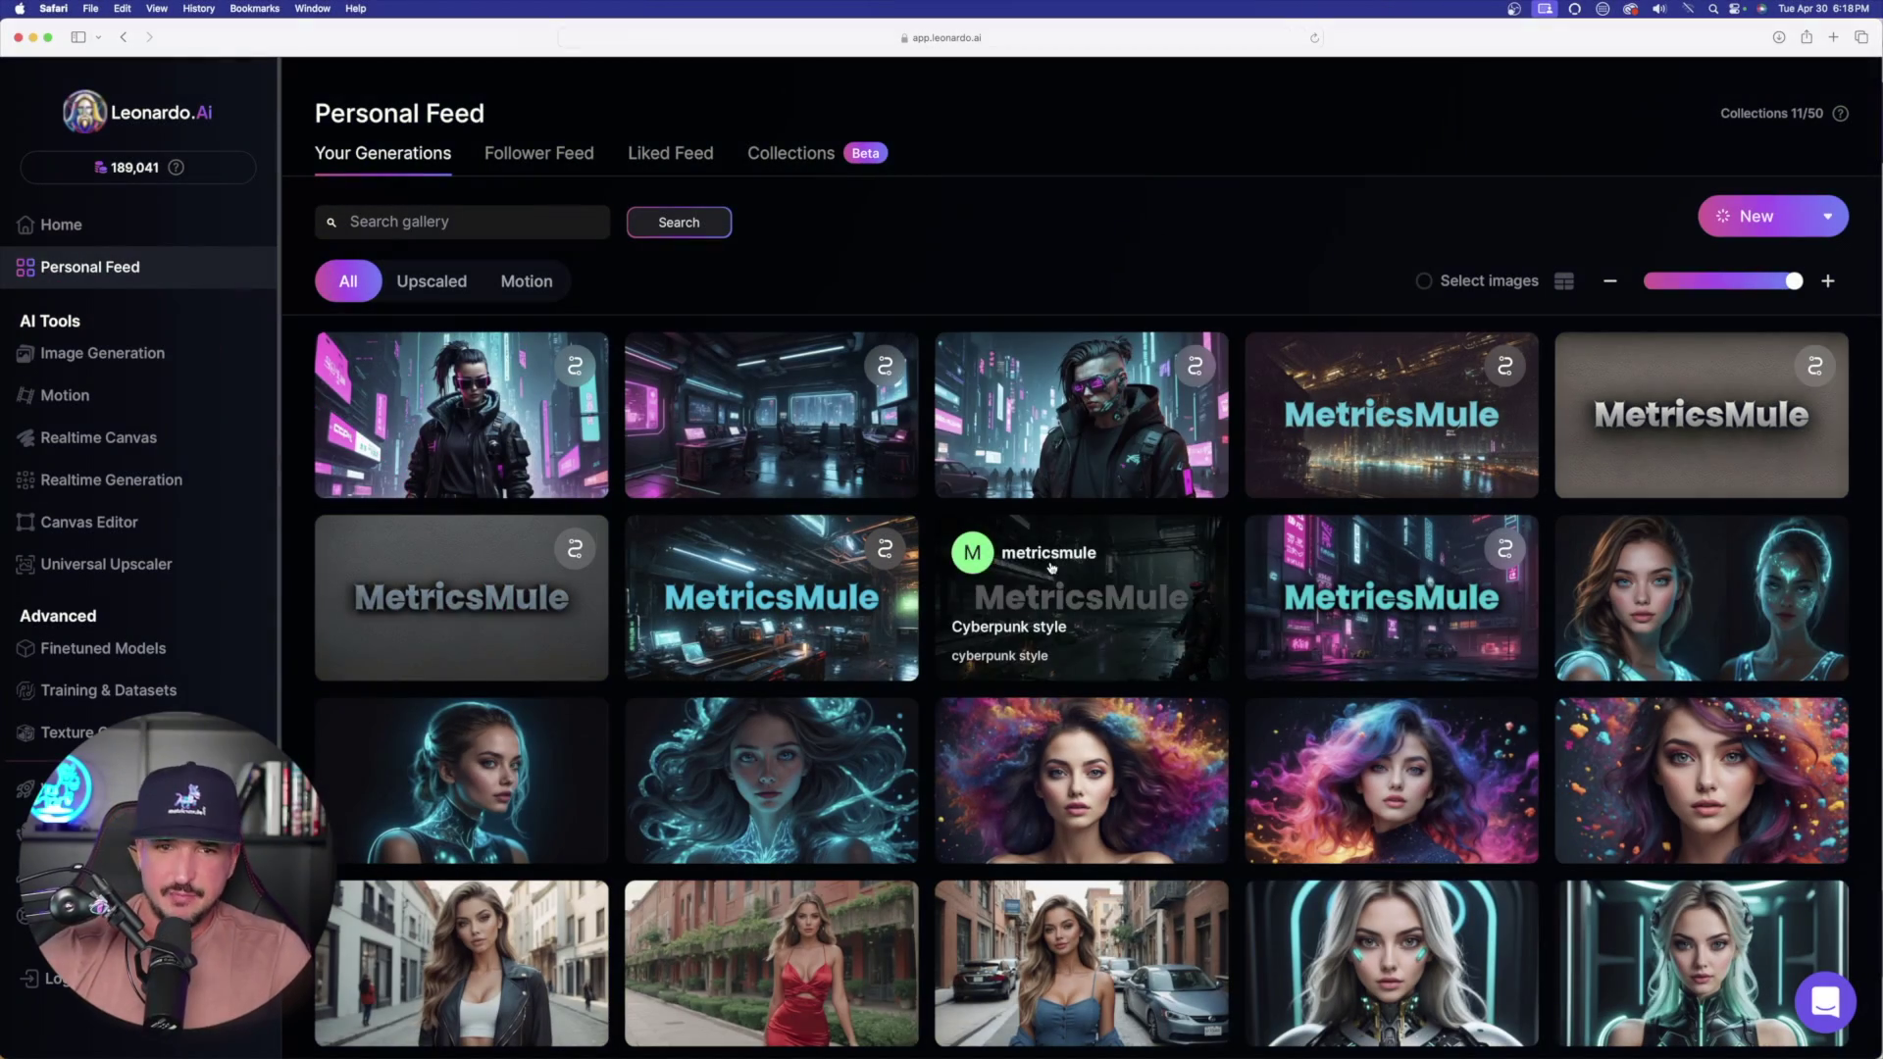
pyautogui.click(1333, 607)
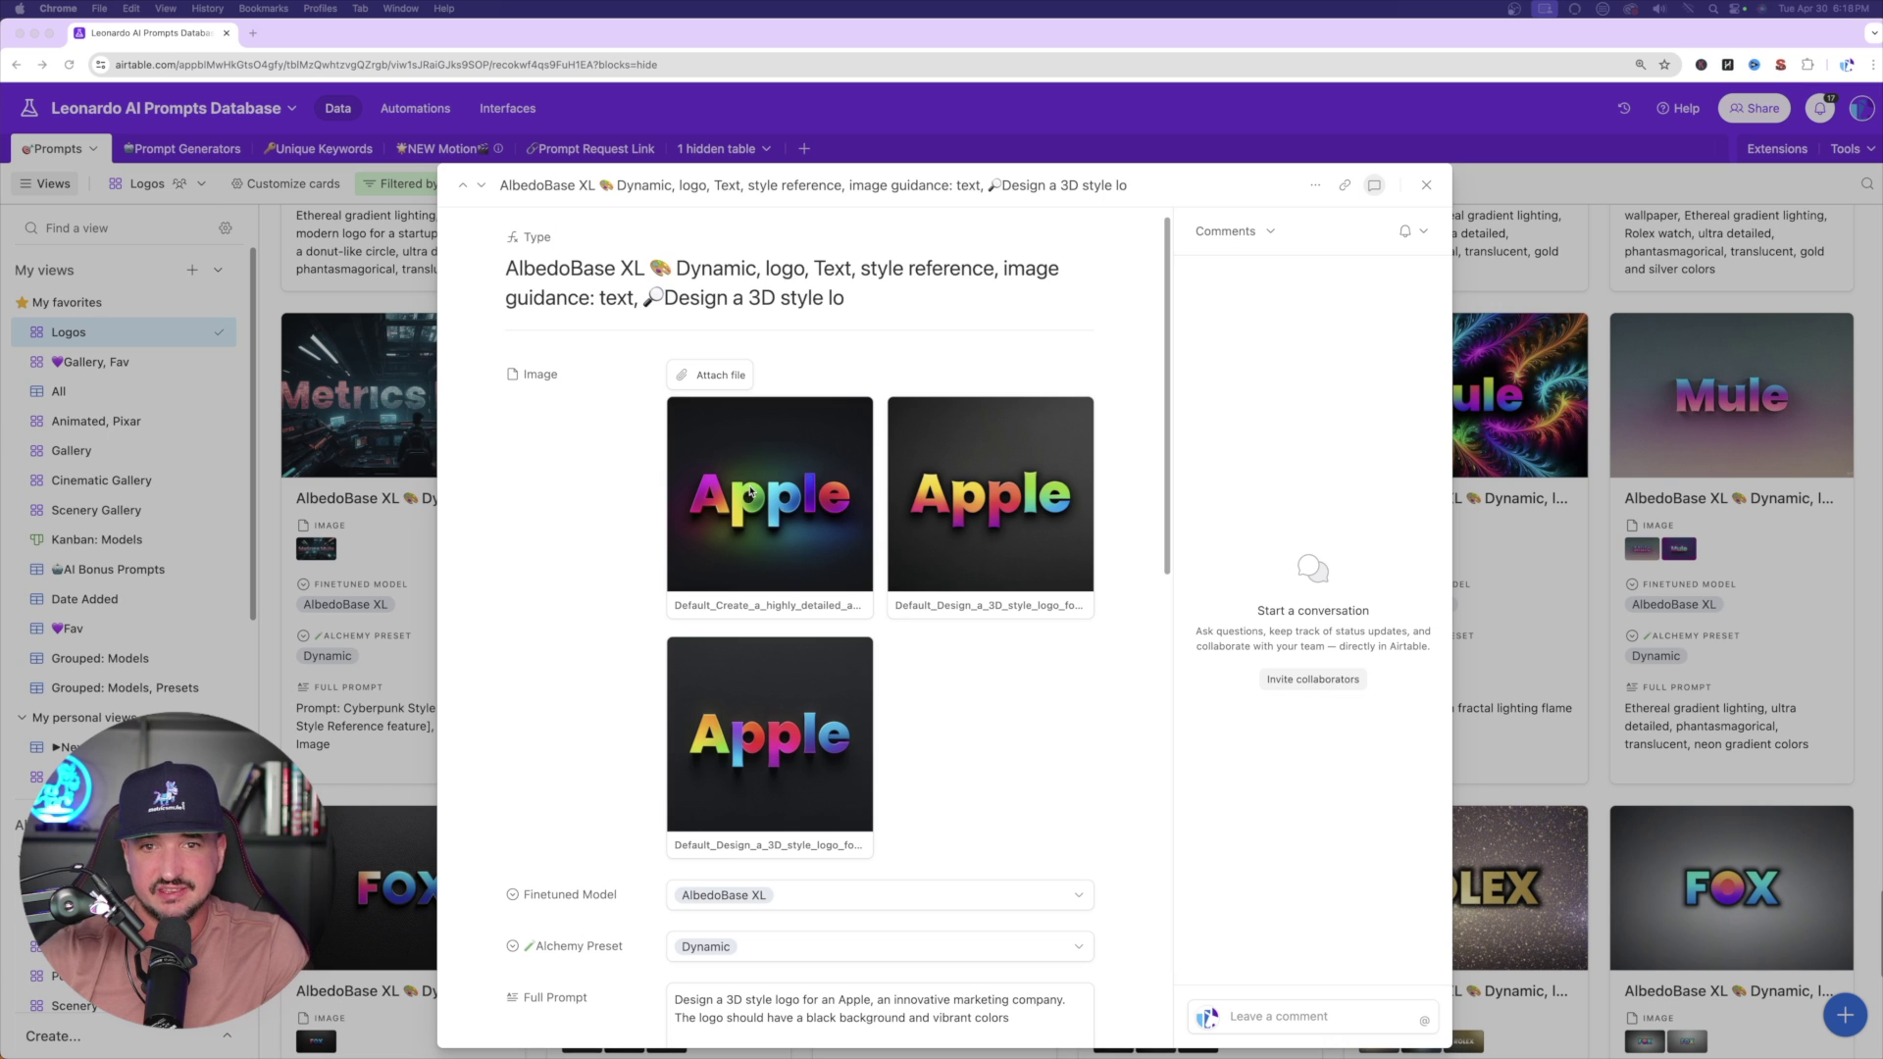
# Step: Select the 3D Apple logo record's entire Full Prompt text
pyautogui.scroll(-5, 971, 590)
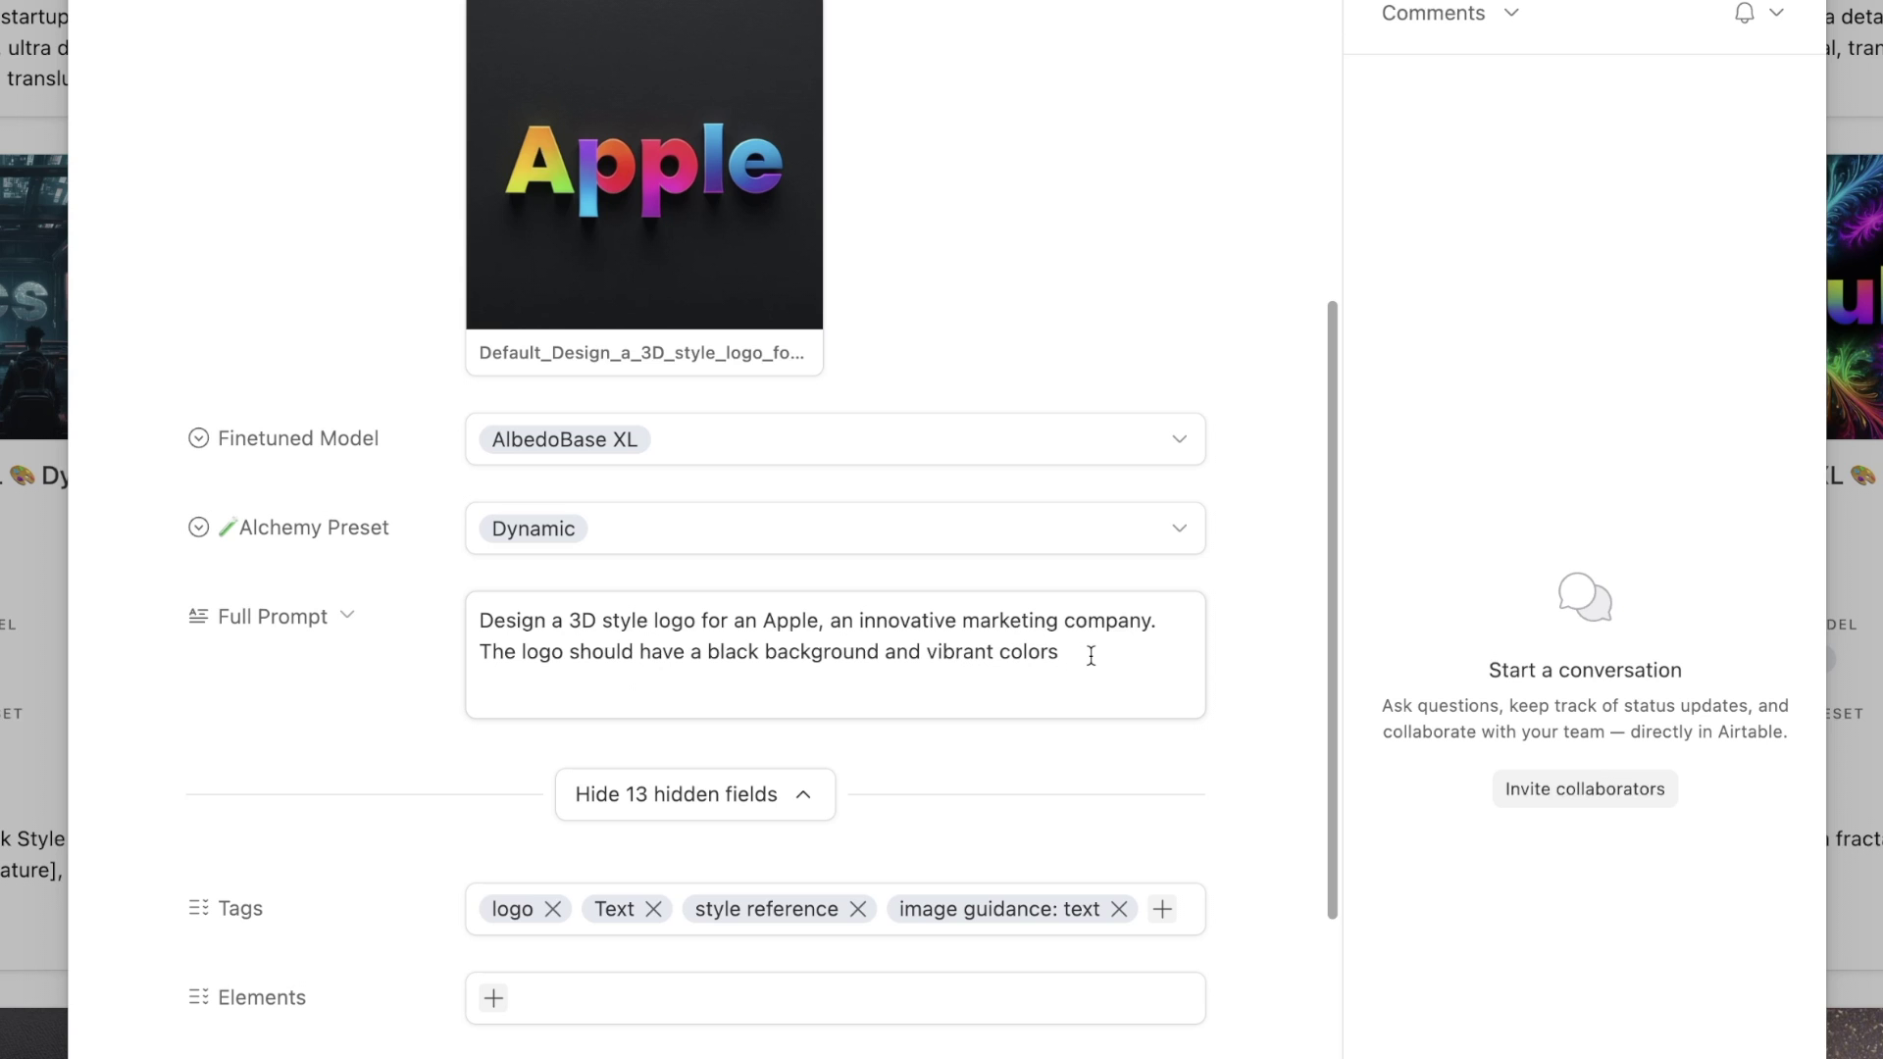
pyautogui.moveTo(1092, 656); pyautogui.dragTo(467, 616)
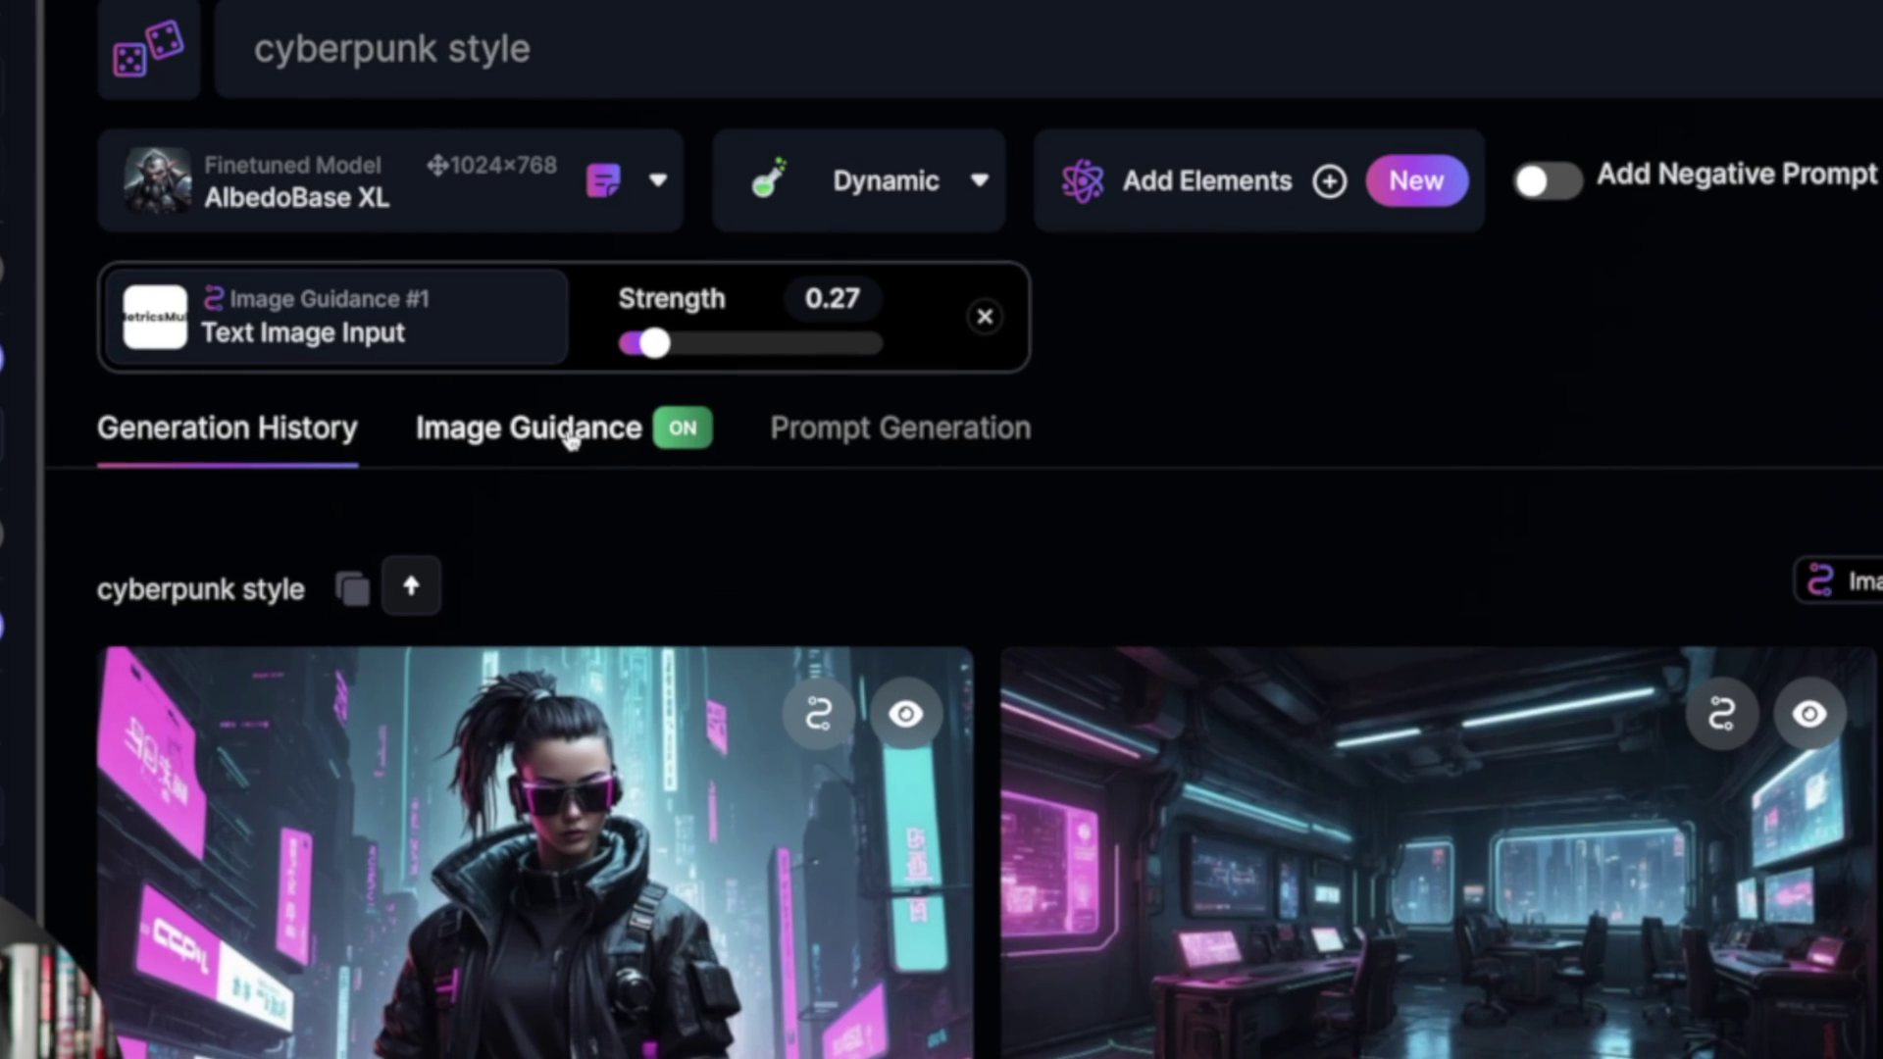
# Step: Add the uploaded Apple image as image guidance with the Text Image Input type
pyautogui.click(569, 437)
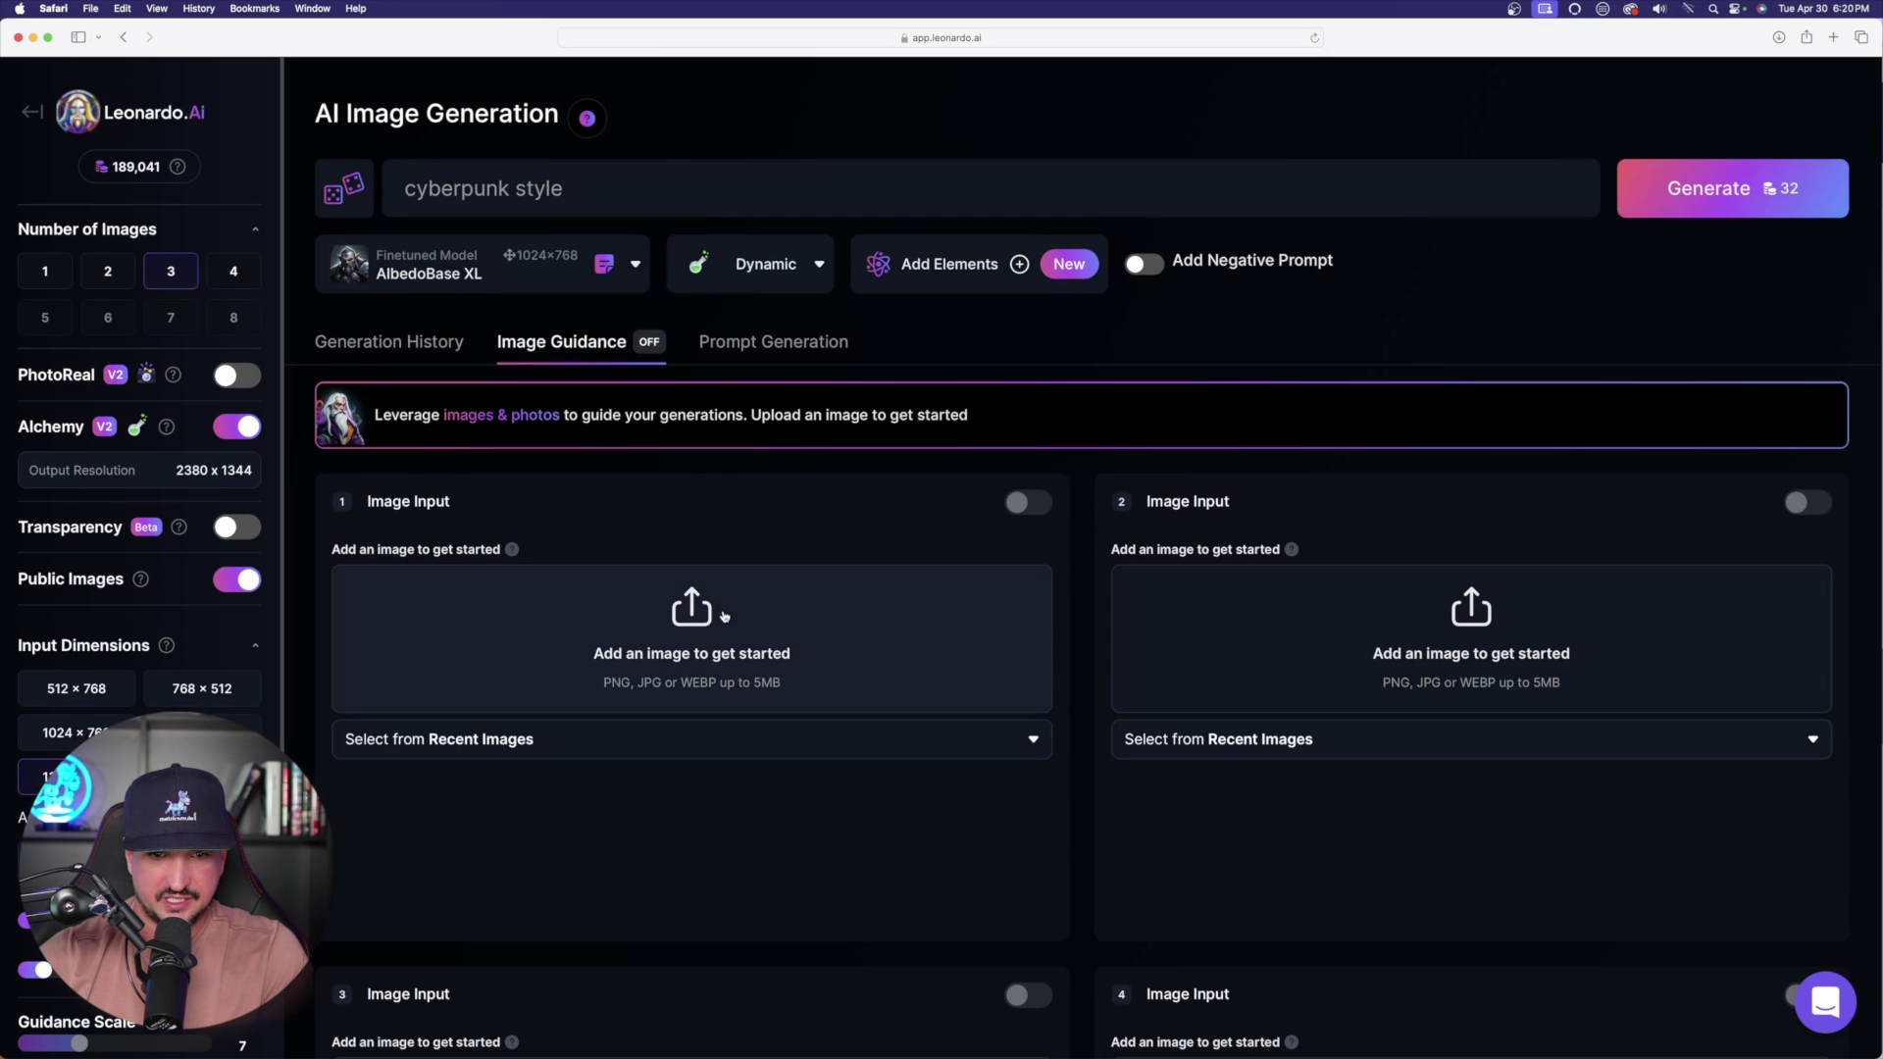
pyautogui.click(744, 668)
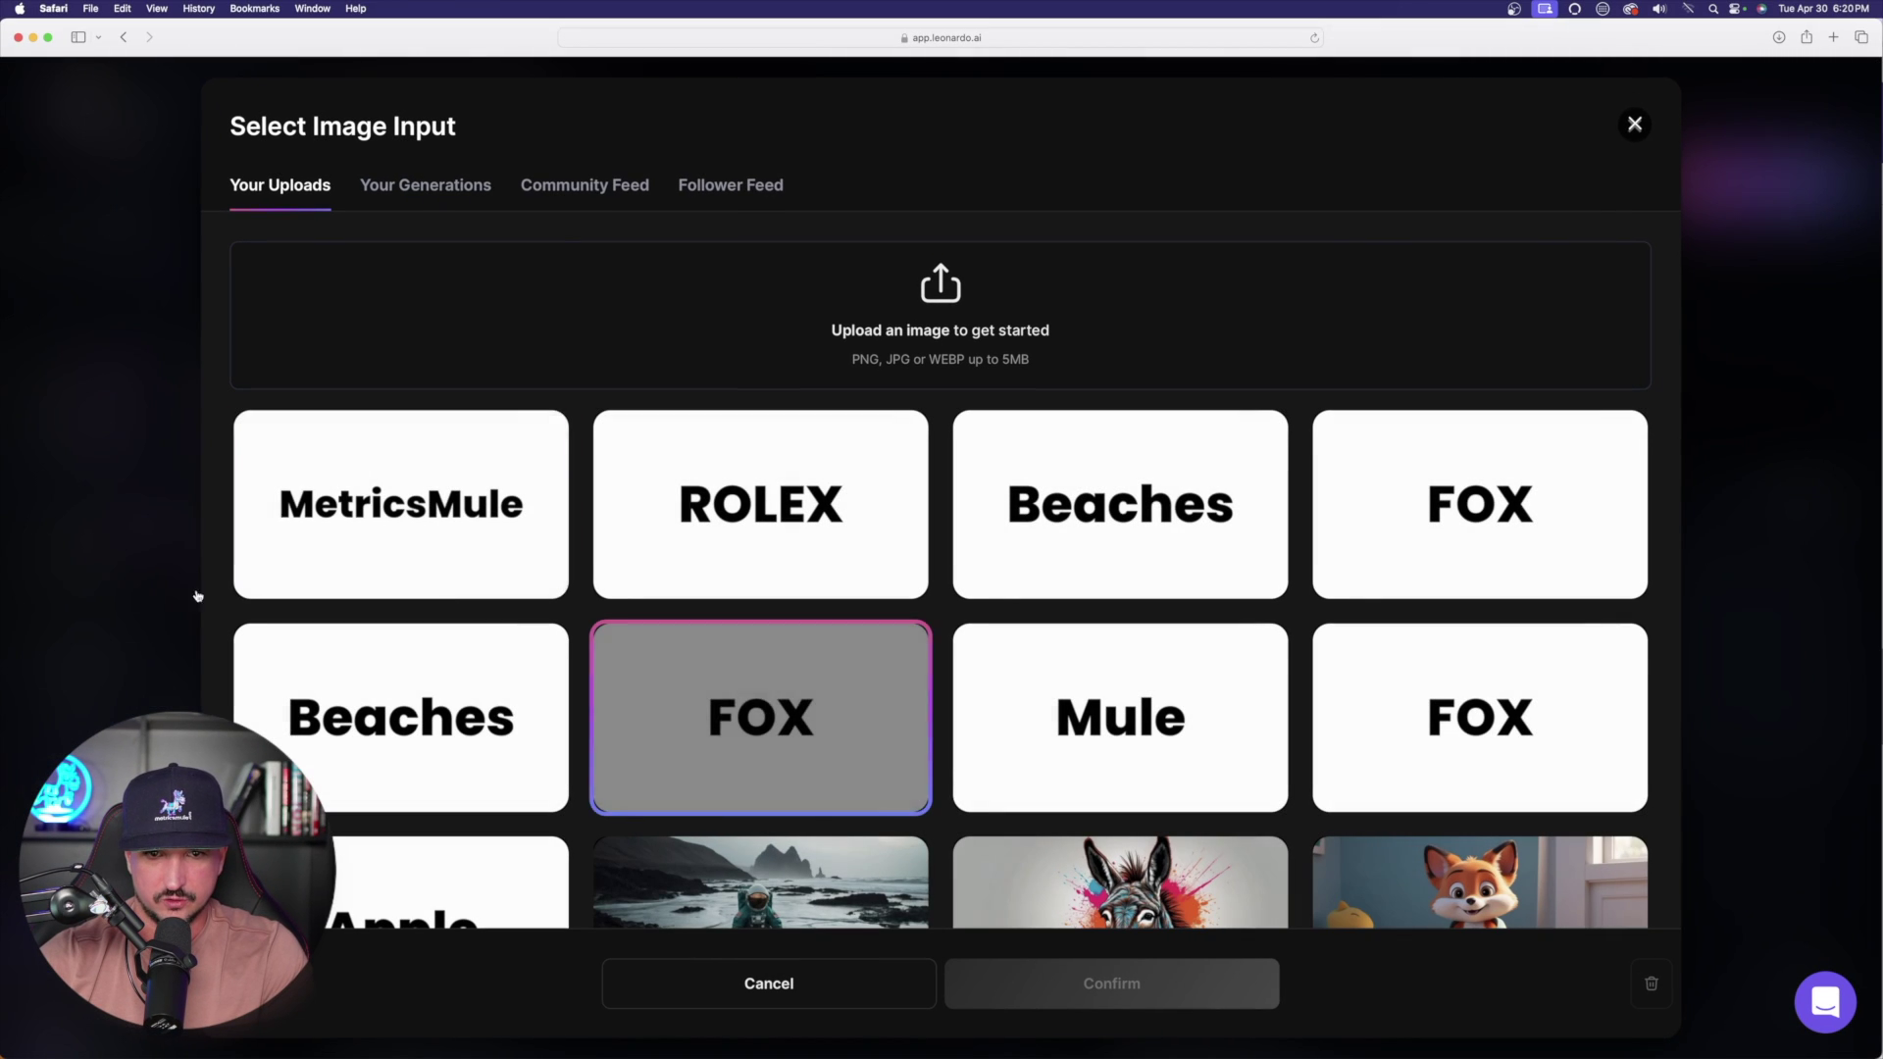
pyautogui.scroll(-2, 705, 574)
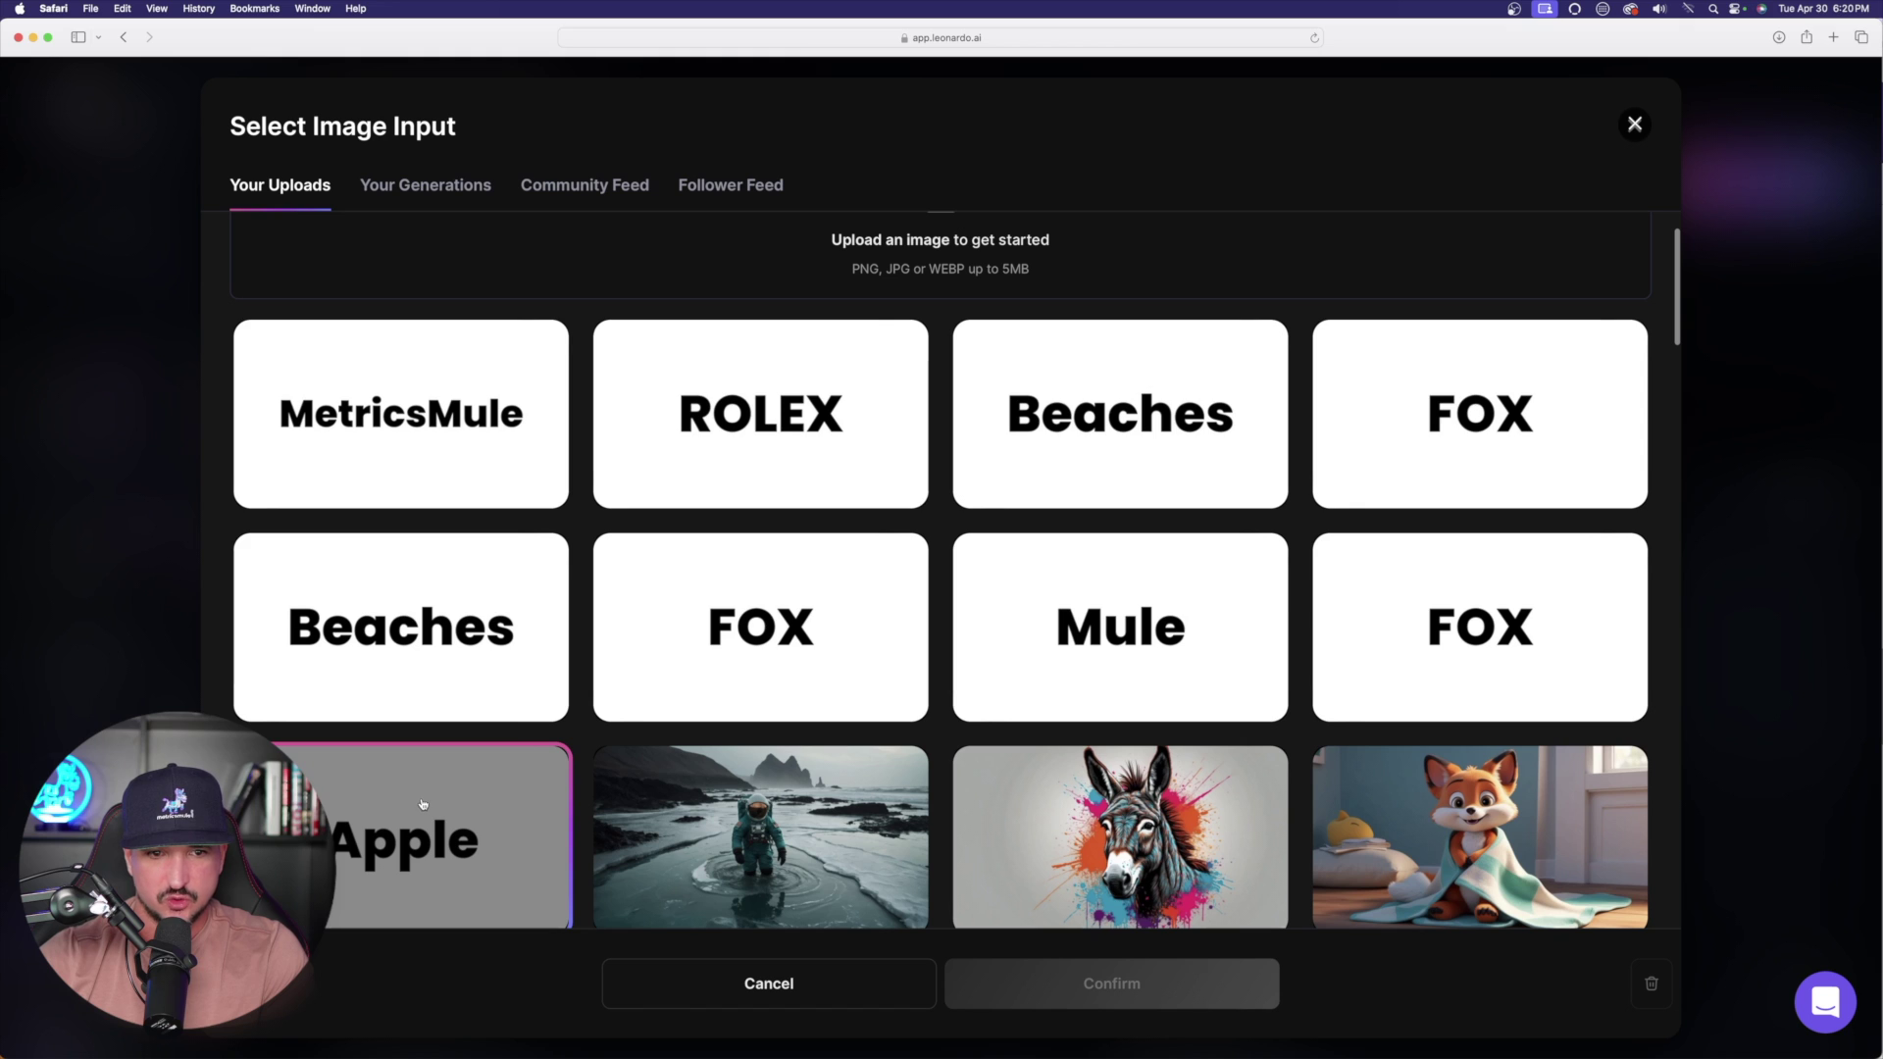
pyautogui.click(402, 841)
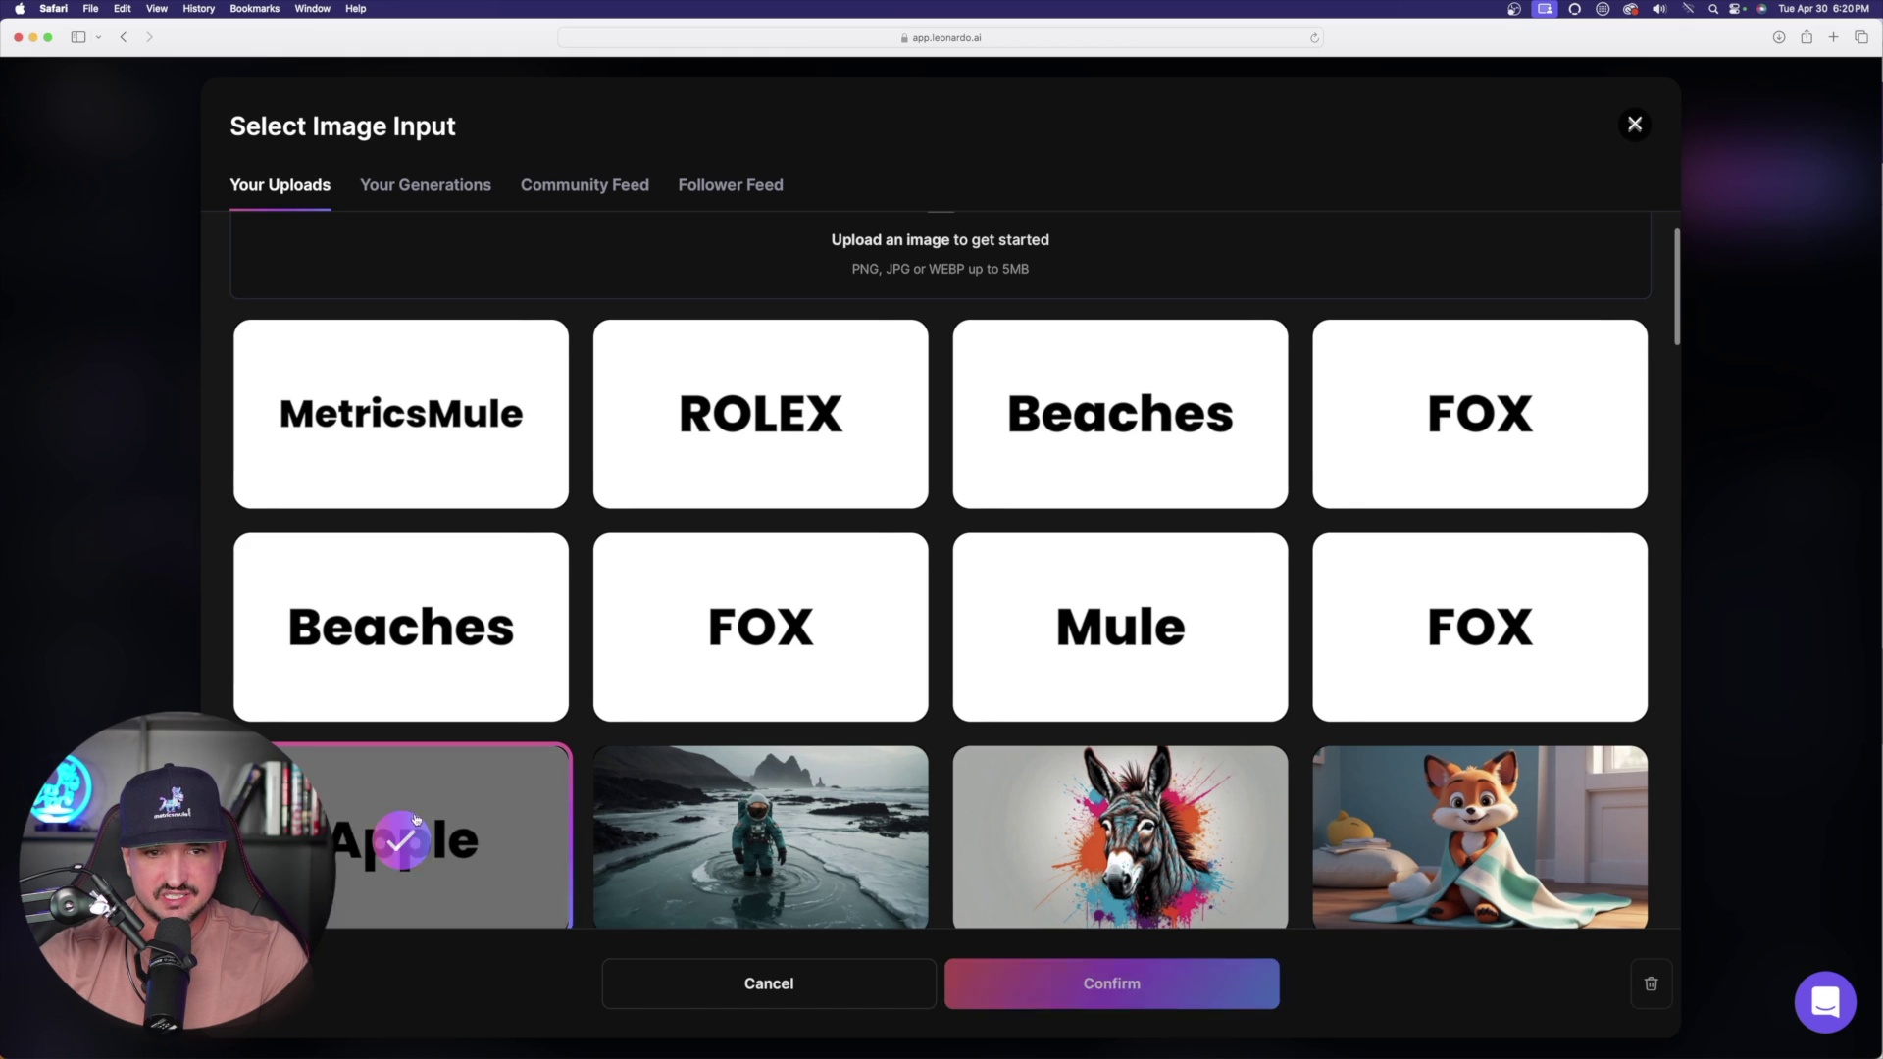
pyautogui.click(1128, 999)
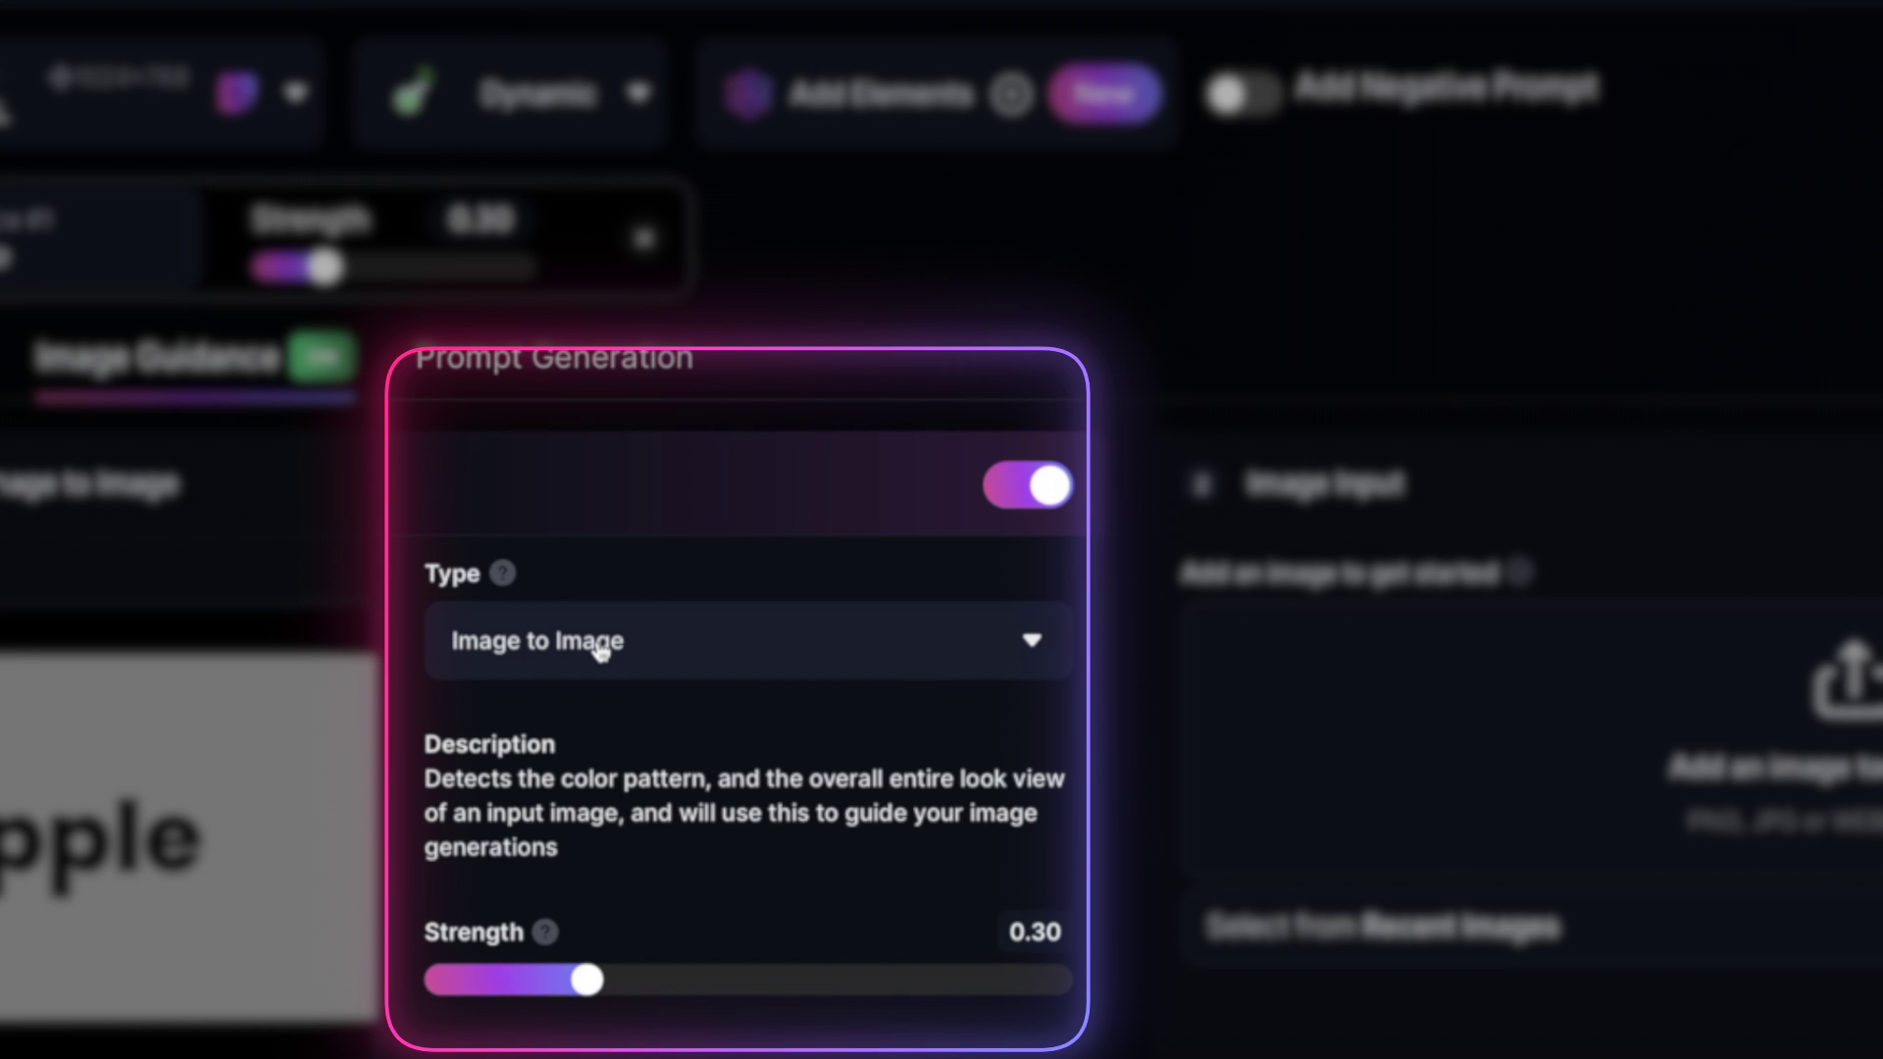
pyautogui.click(624, 643)
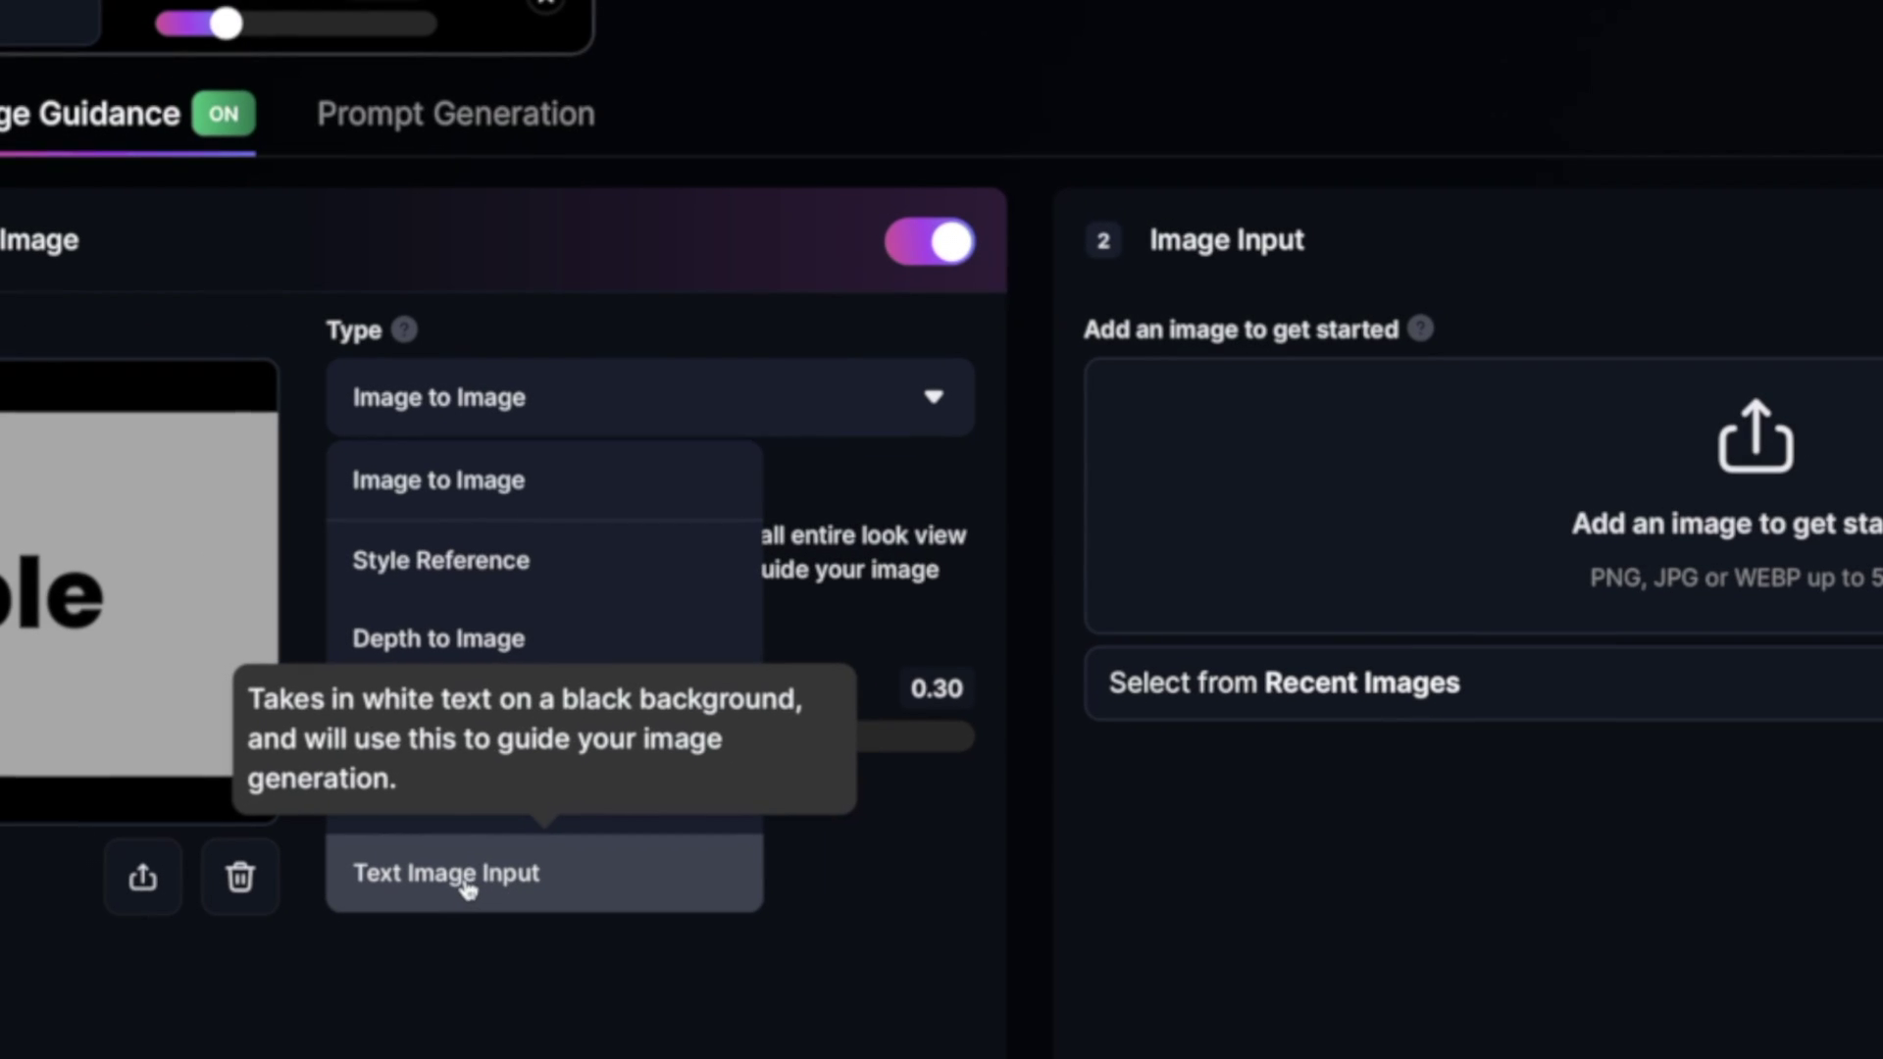
pyautogui.click(741, 869)
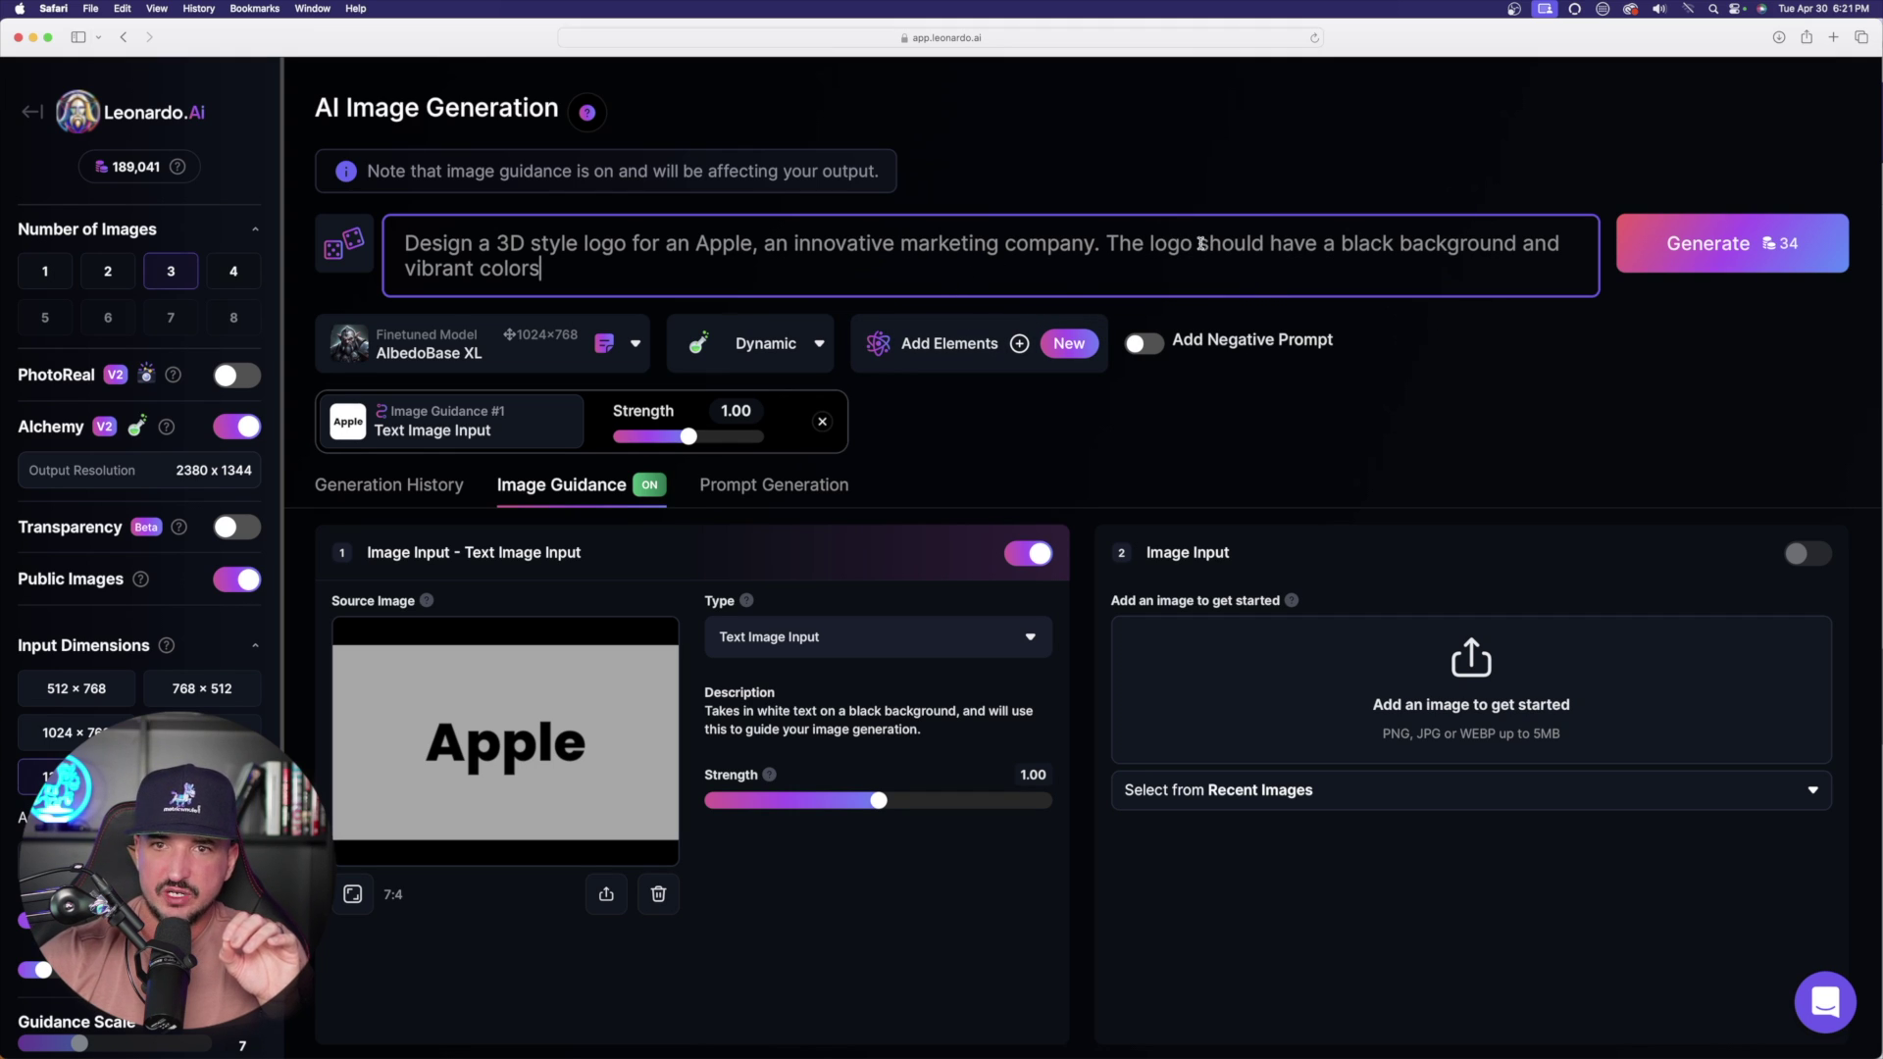
# Step: Delete 'a black background and' from the pasted prompt
pyautogui.moveTo(1317, 243); pyautogui.dragTo(1516, 241)
pyautogui.moveTo(1447, 83); pyautogui.dragTo(1530, 84)
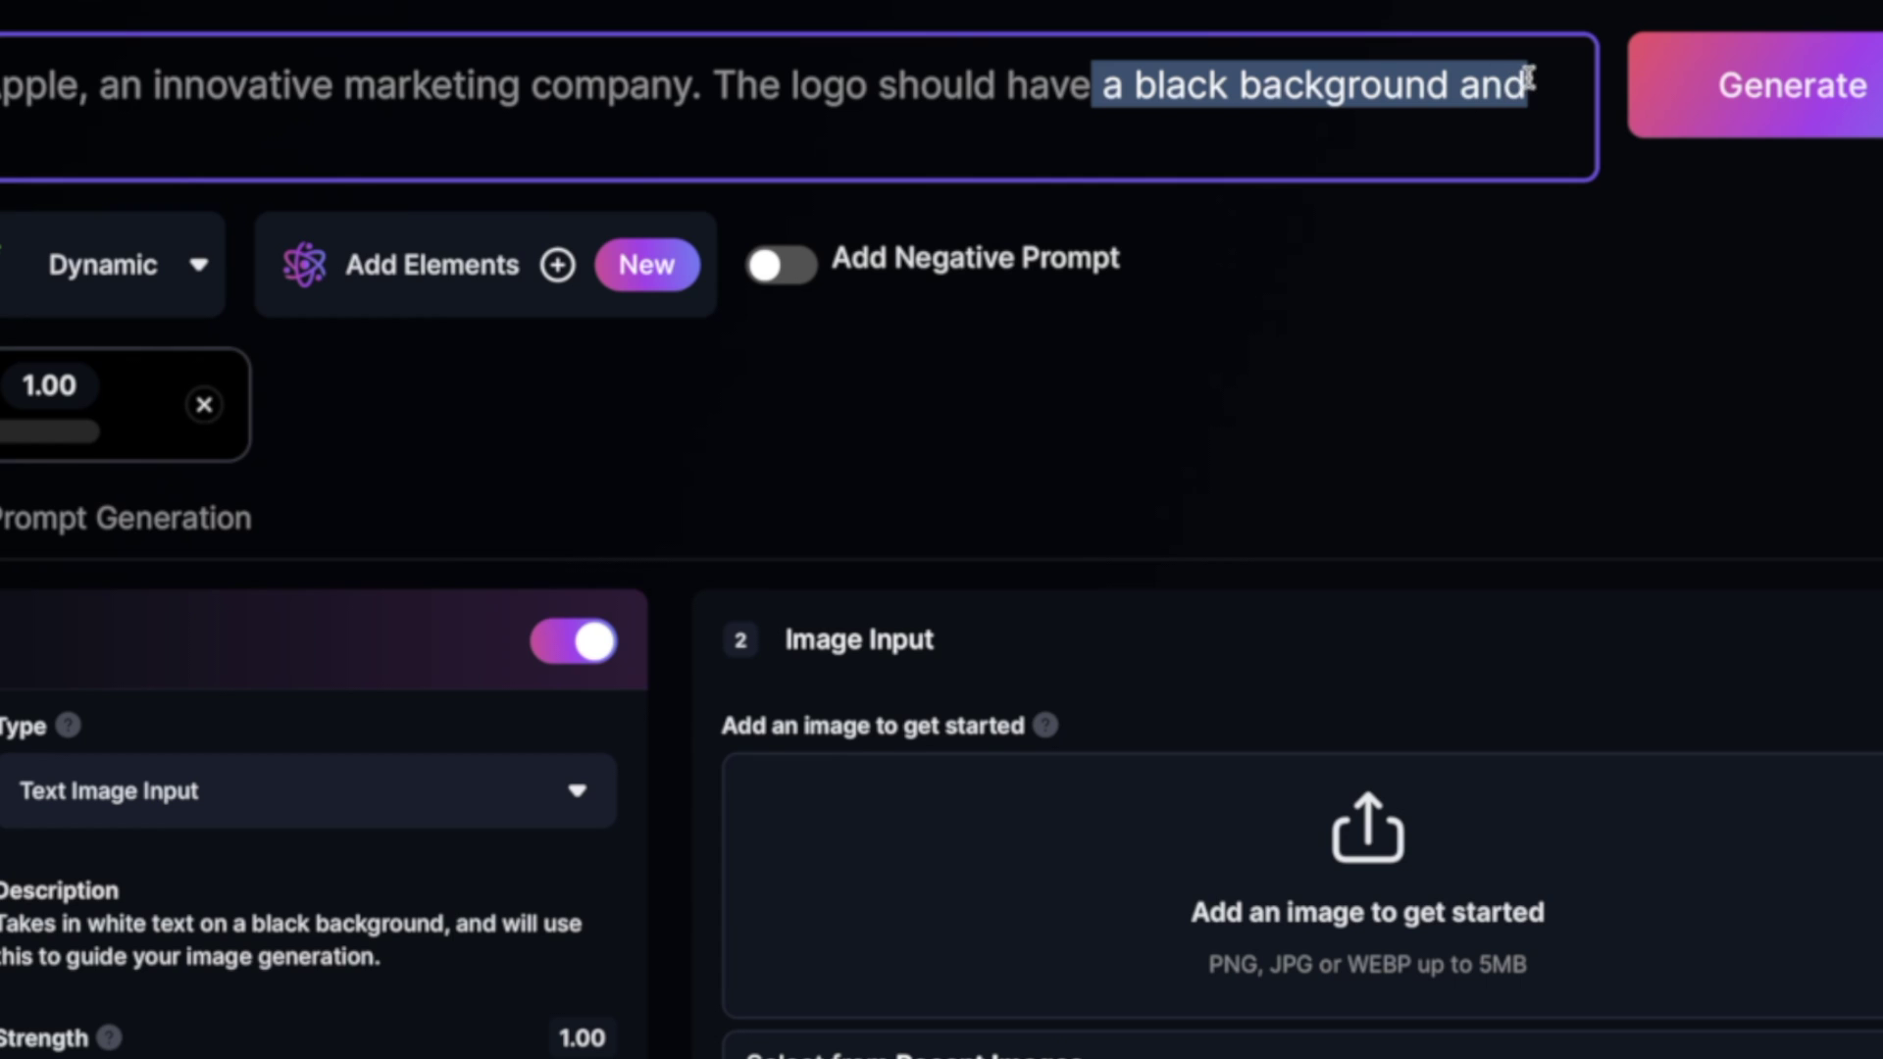
pyautogui.press('BackSpace')
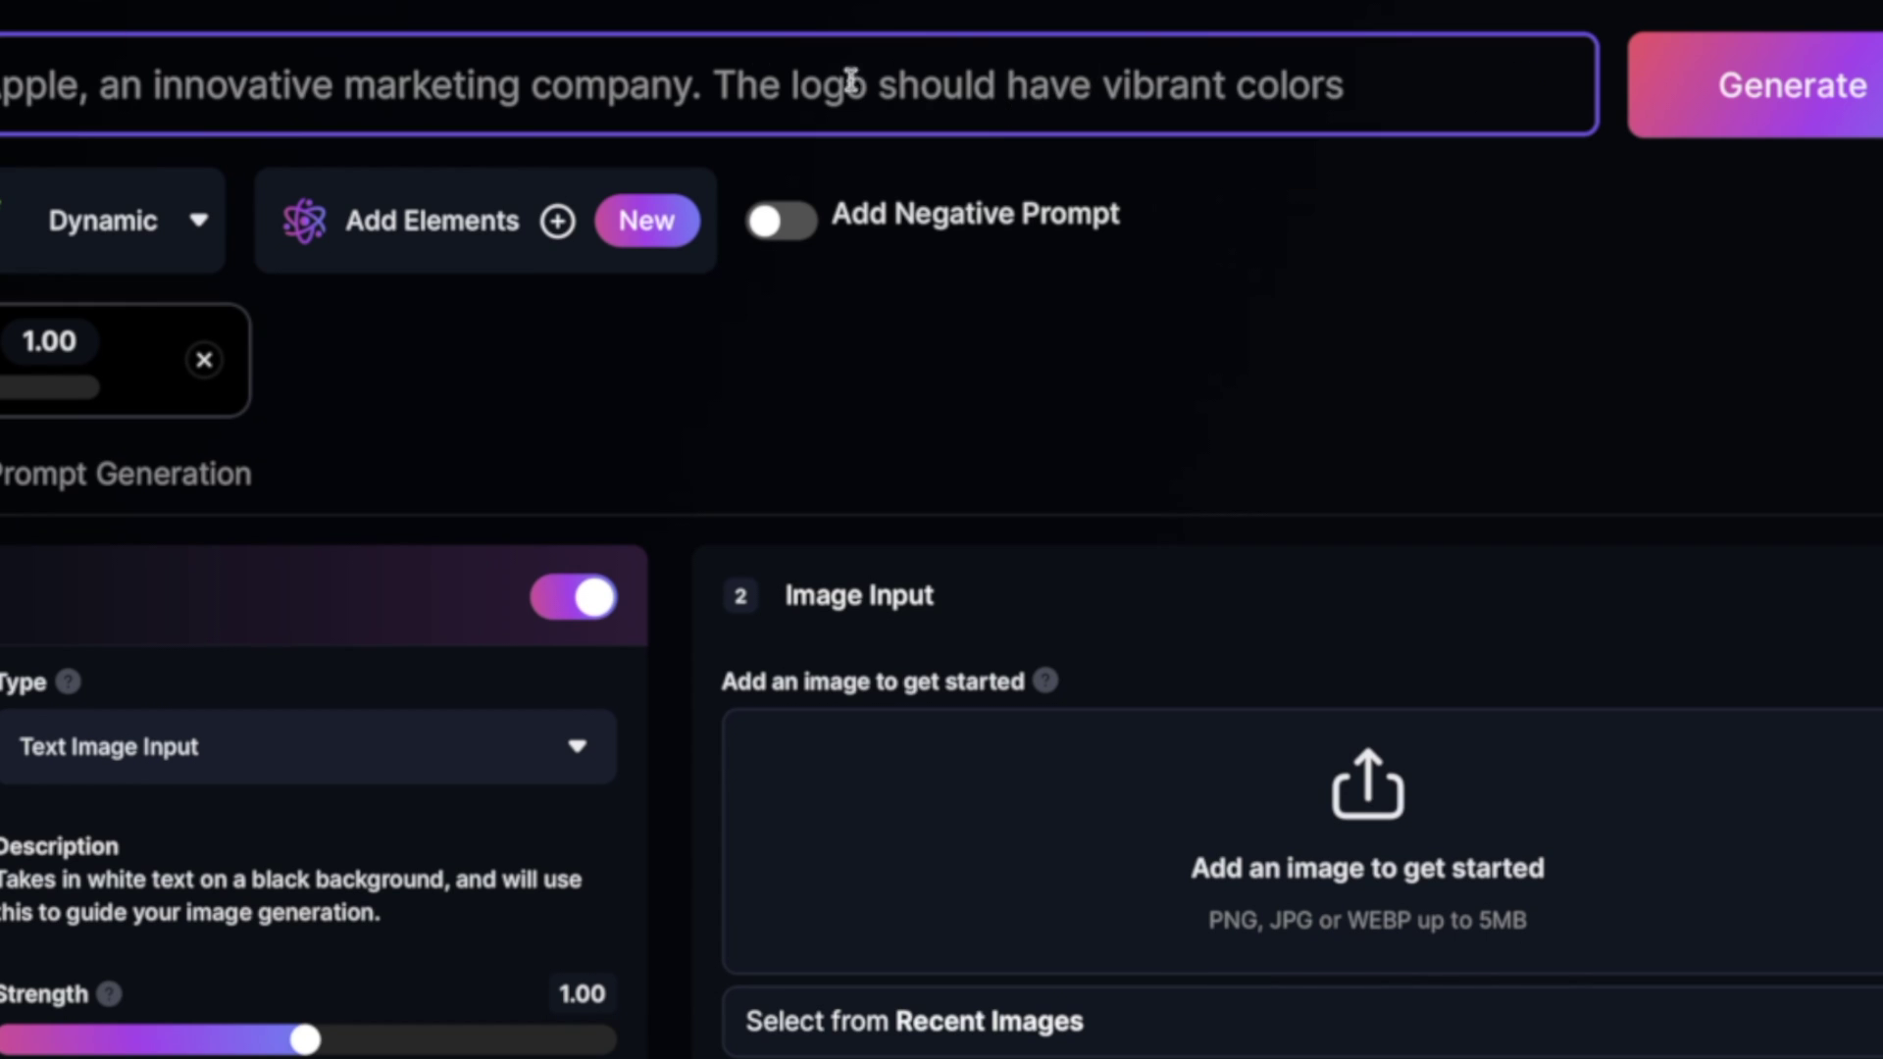
pyautogui.click(1377, 89)
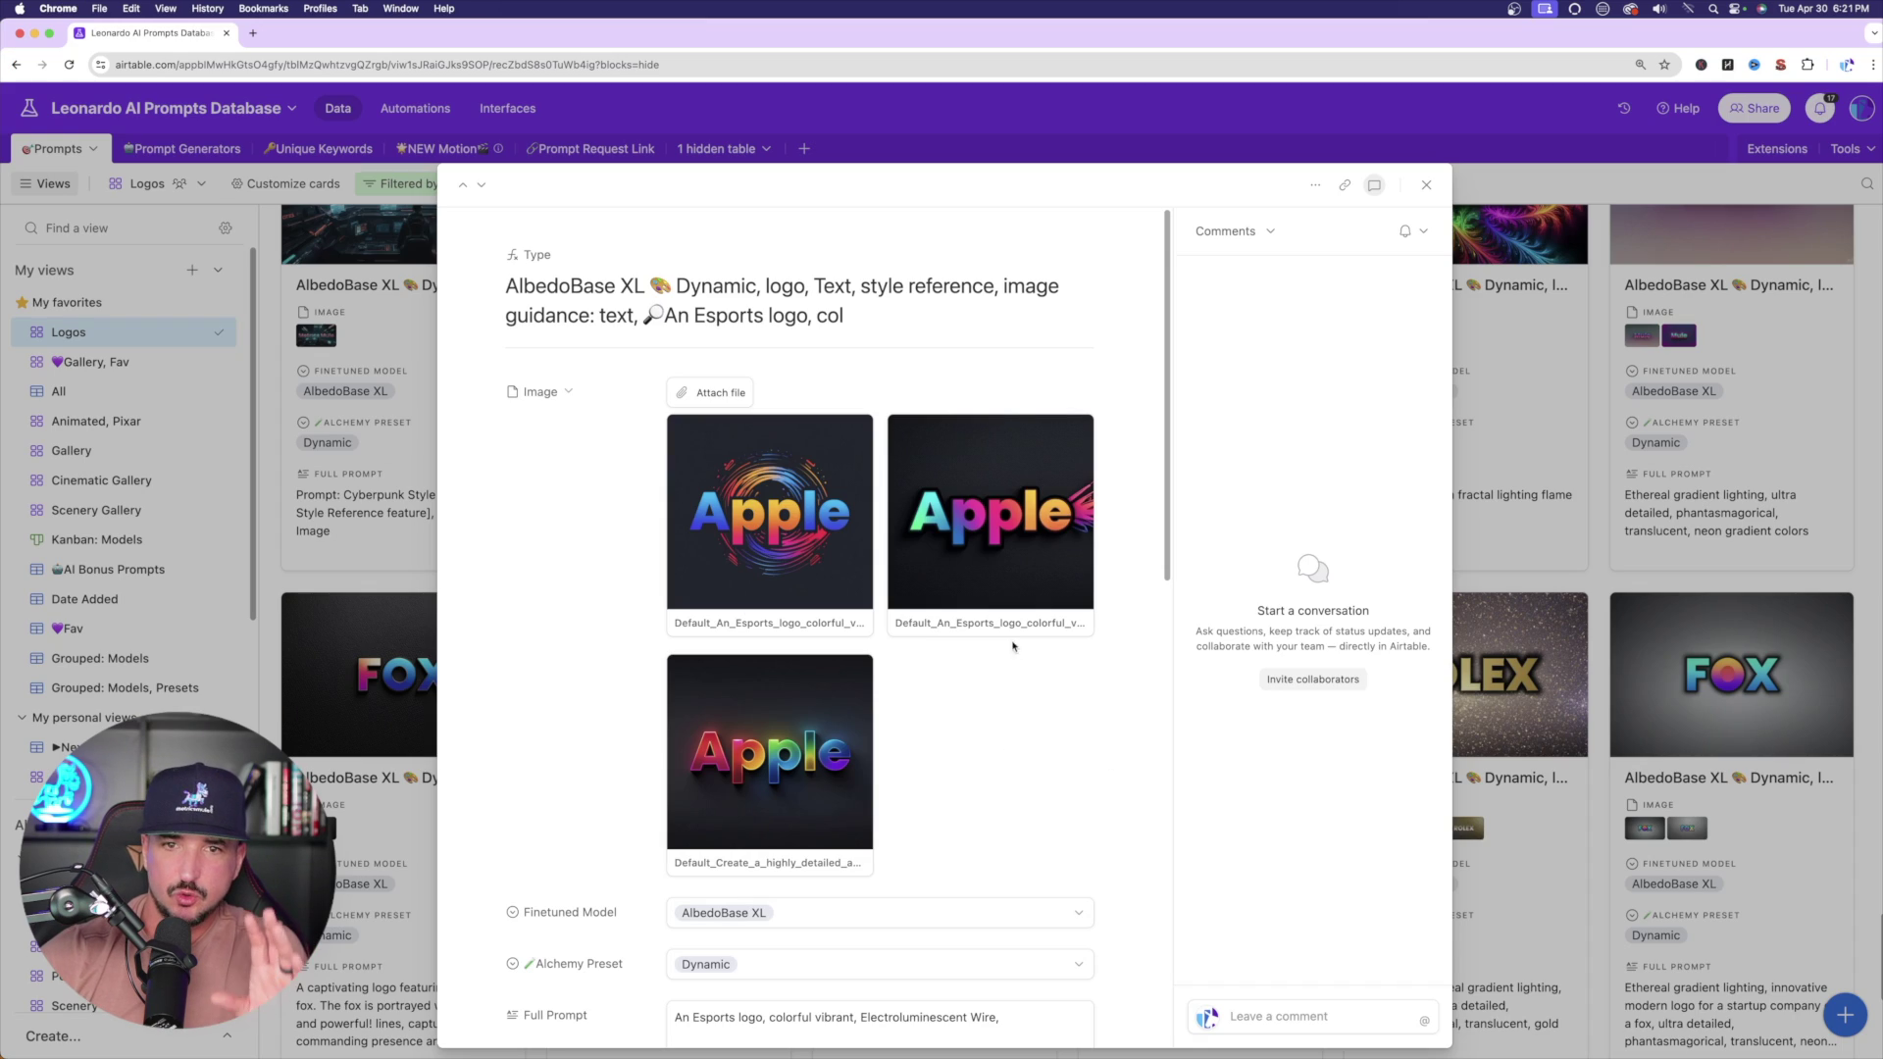
# Step: View the three esports Apple logo attachments full size, then step back one image
pyautogui.click(747, 522)
pyautogui.click(1561, 574)
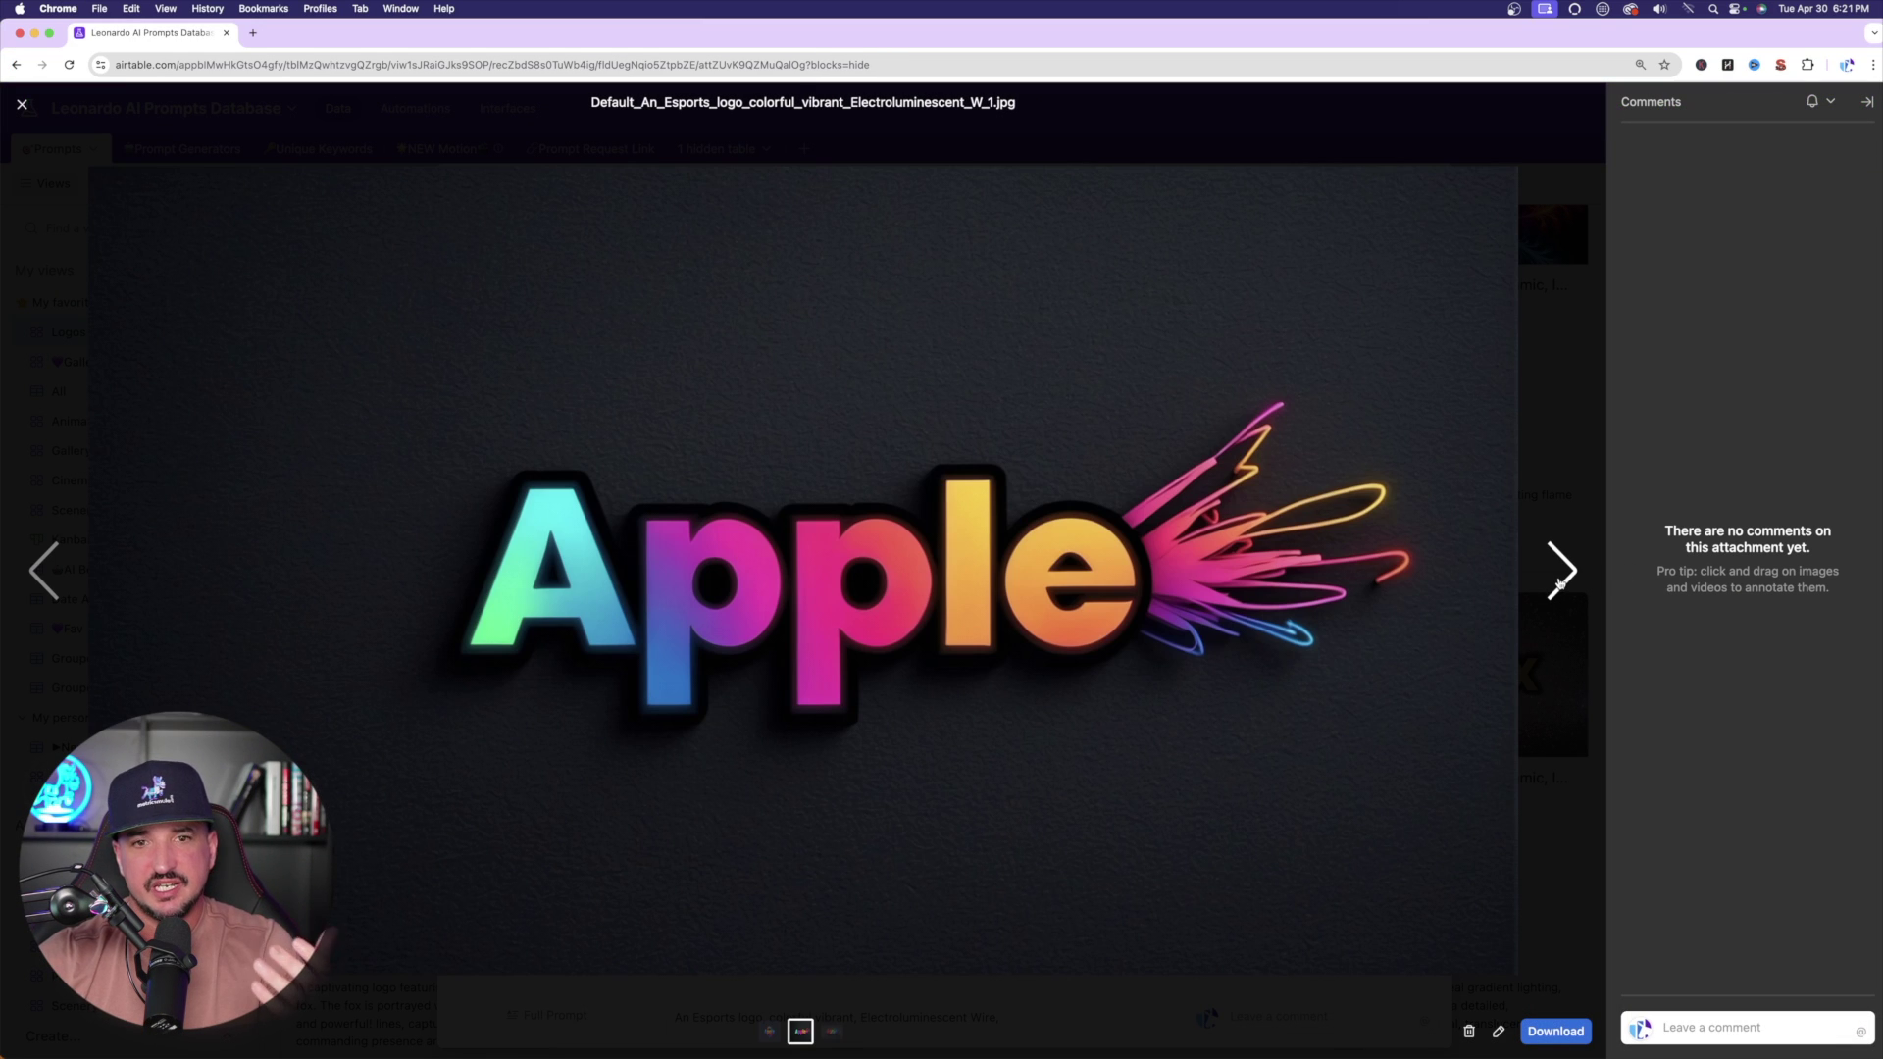
pyautogui.click(1562, 573)
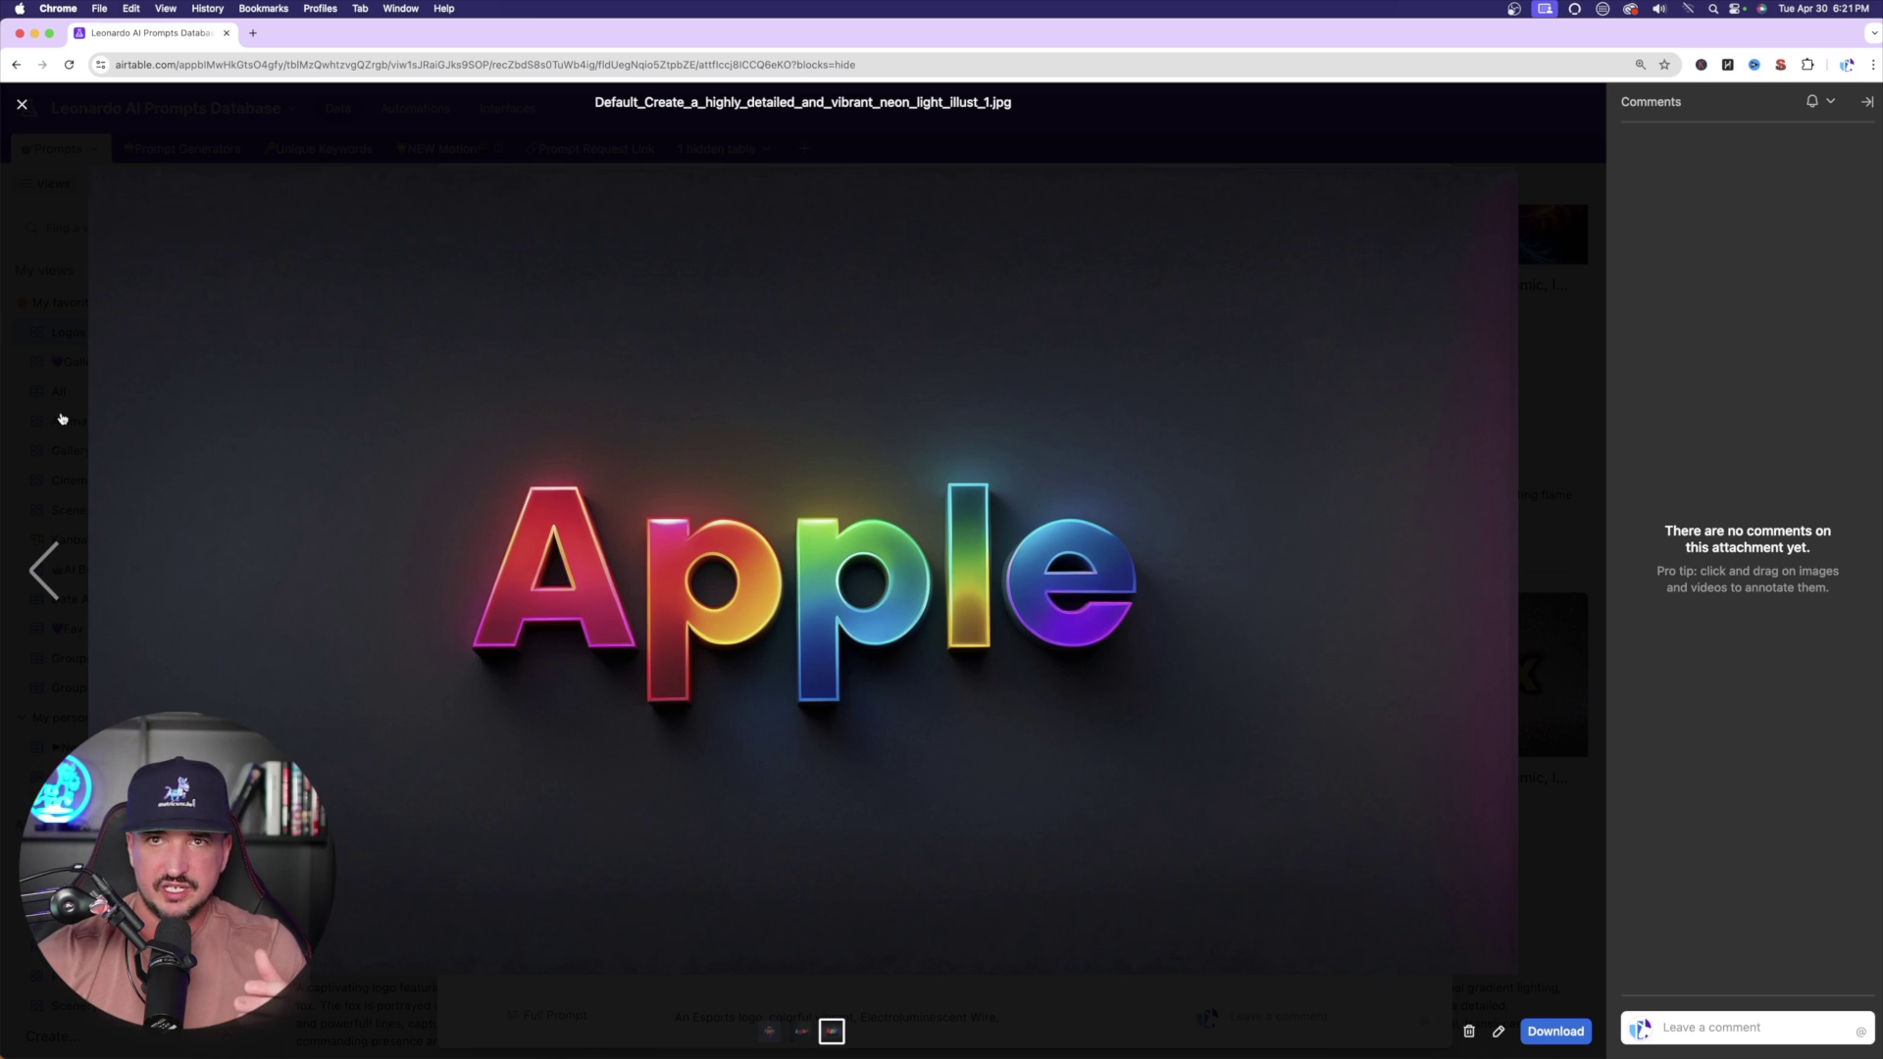
pyautogui.press('Left')
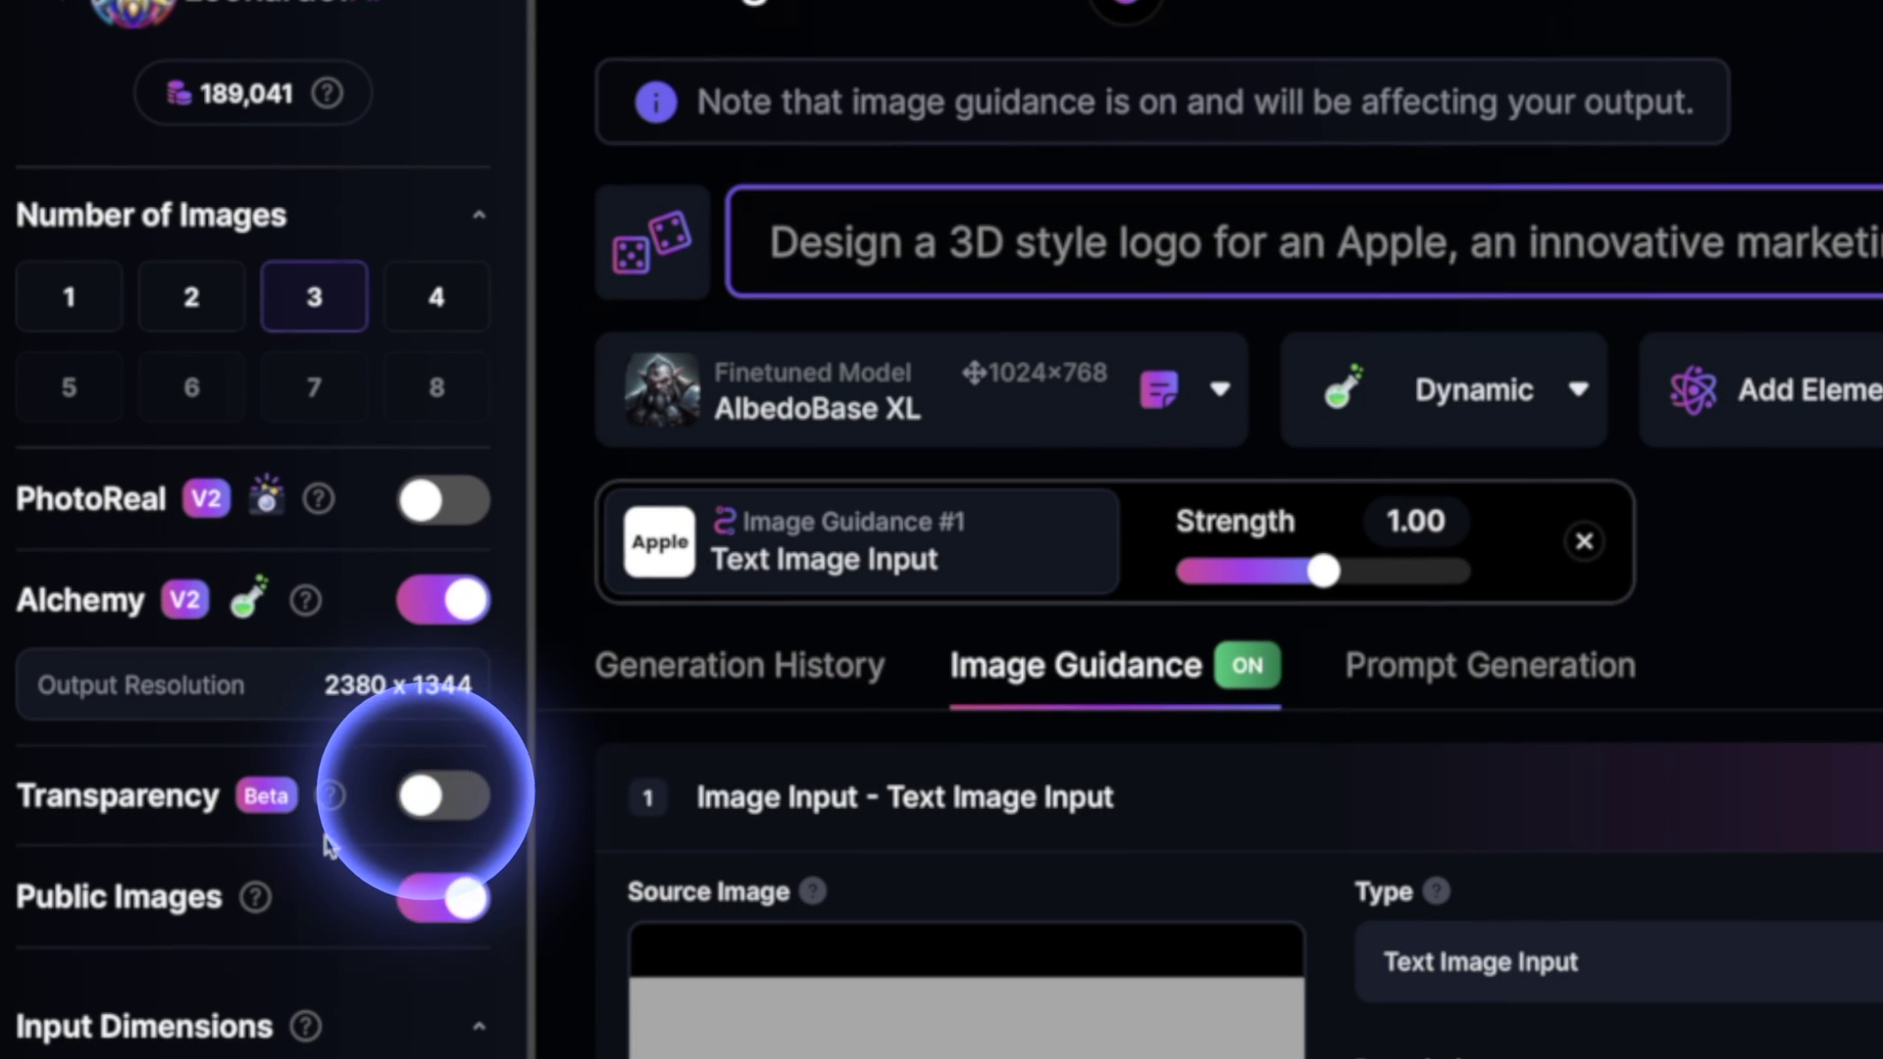
# Step: Turn on Transparency, generate the Apple logos, and switch the style to Vibrant
pyautogui.moveTo(179, 533)
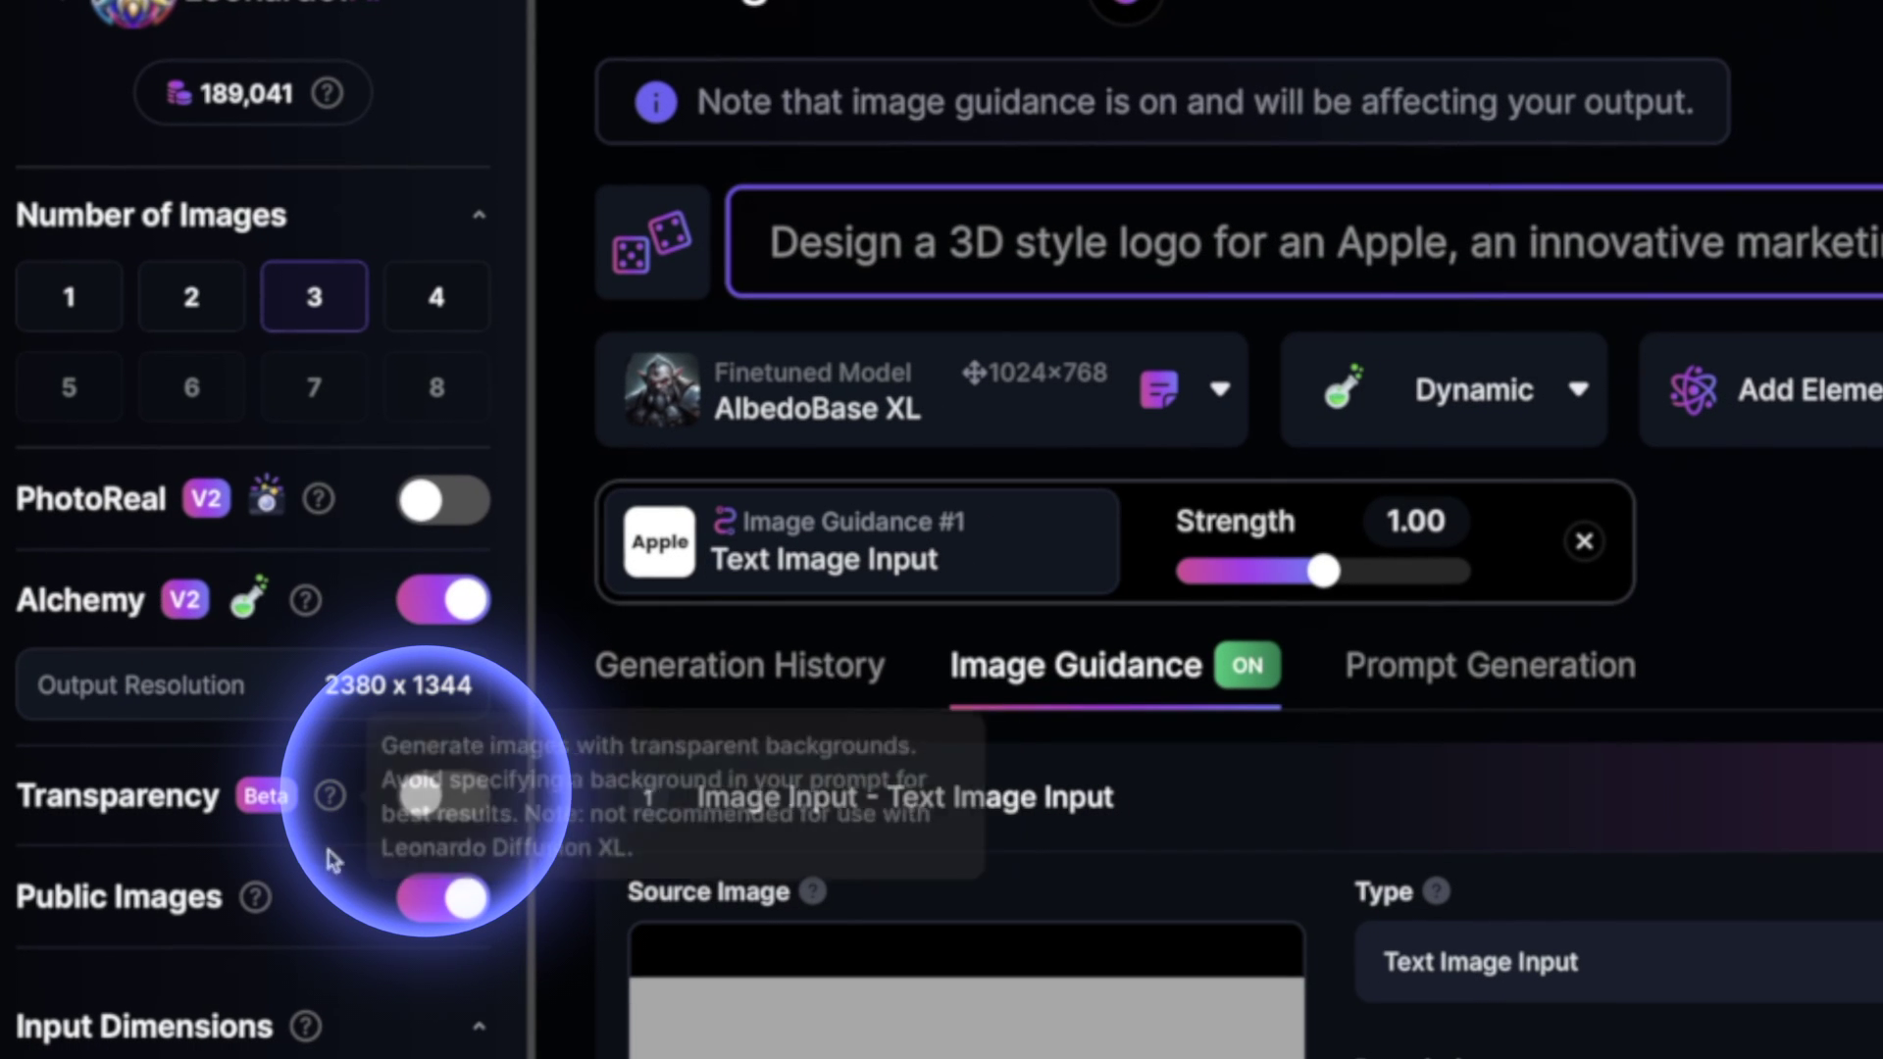
pyautogui.click(419, 810)
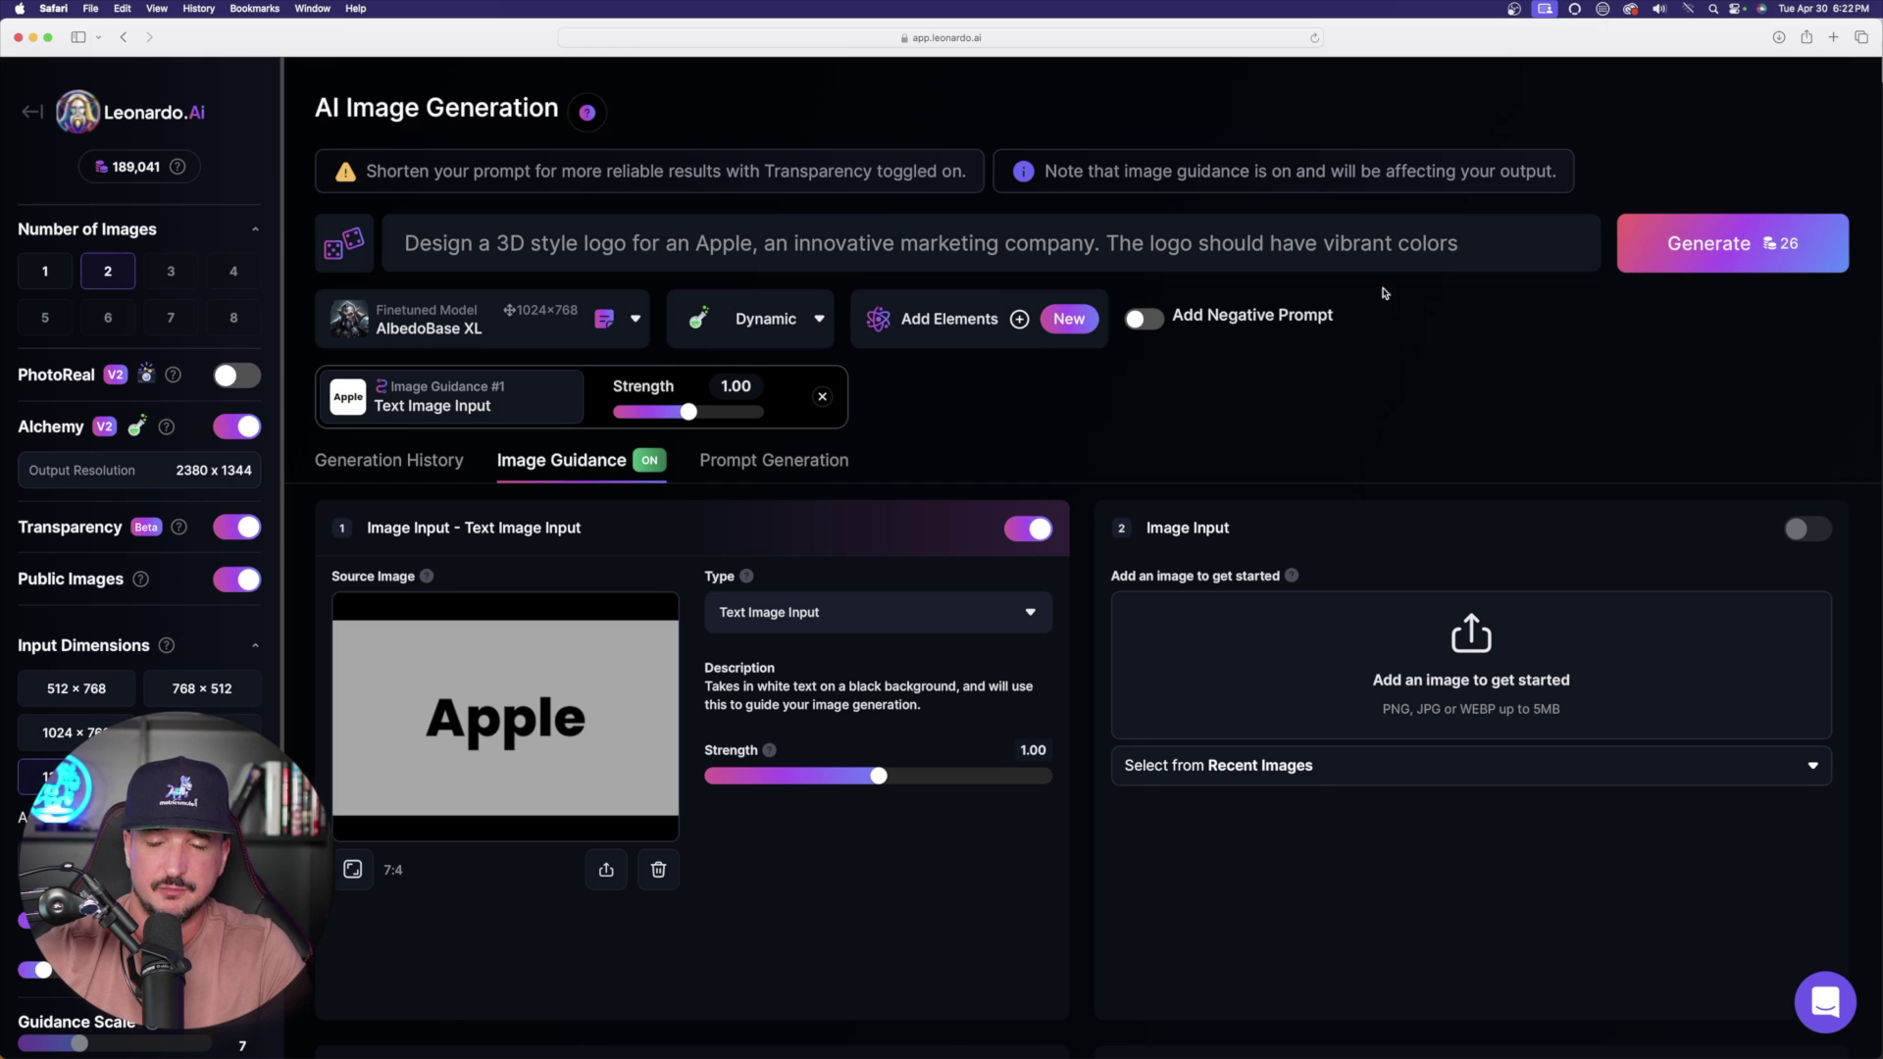
pyautogui.click(1716, 242)
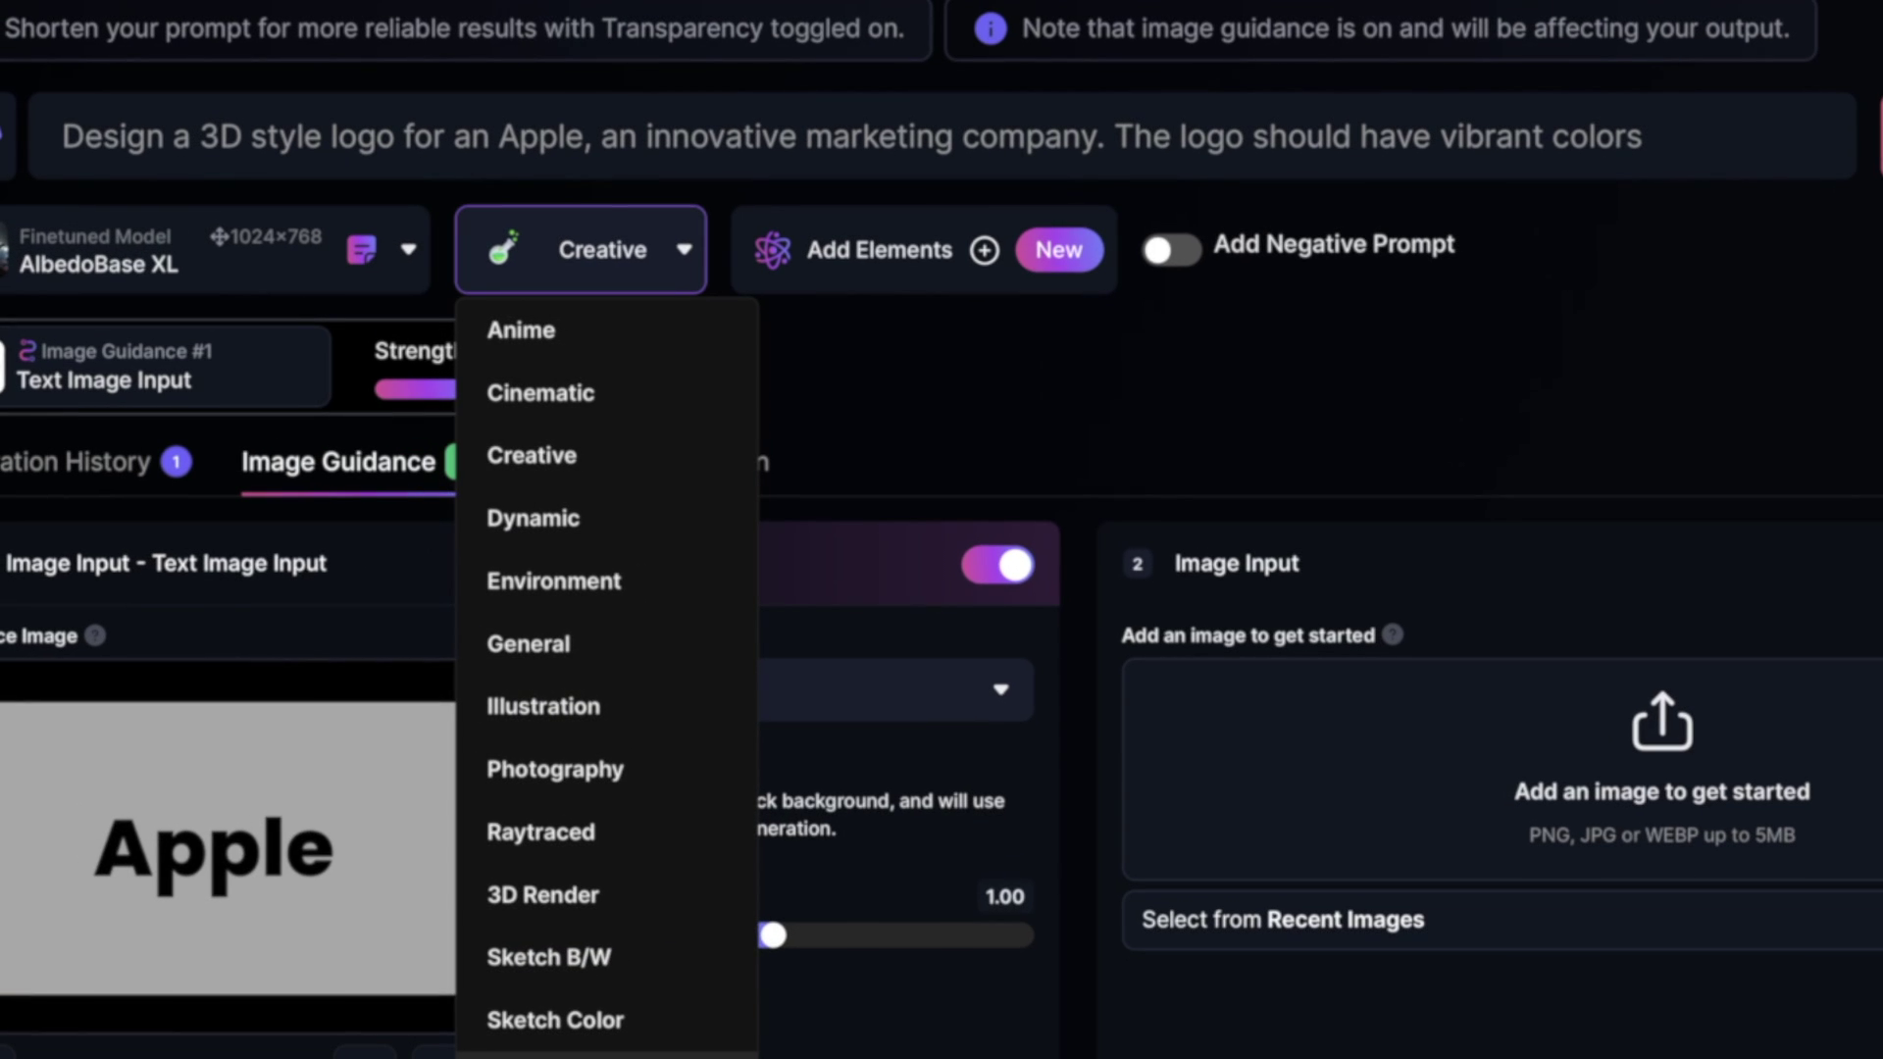
pyautogui.click(520, 1055)
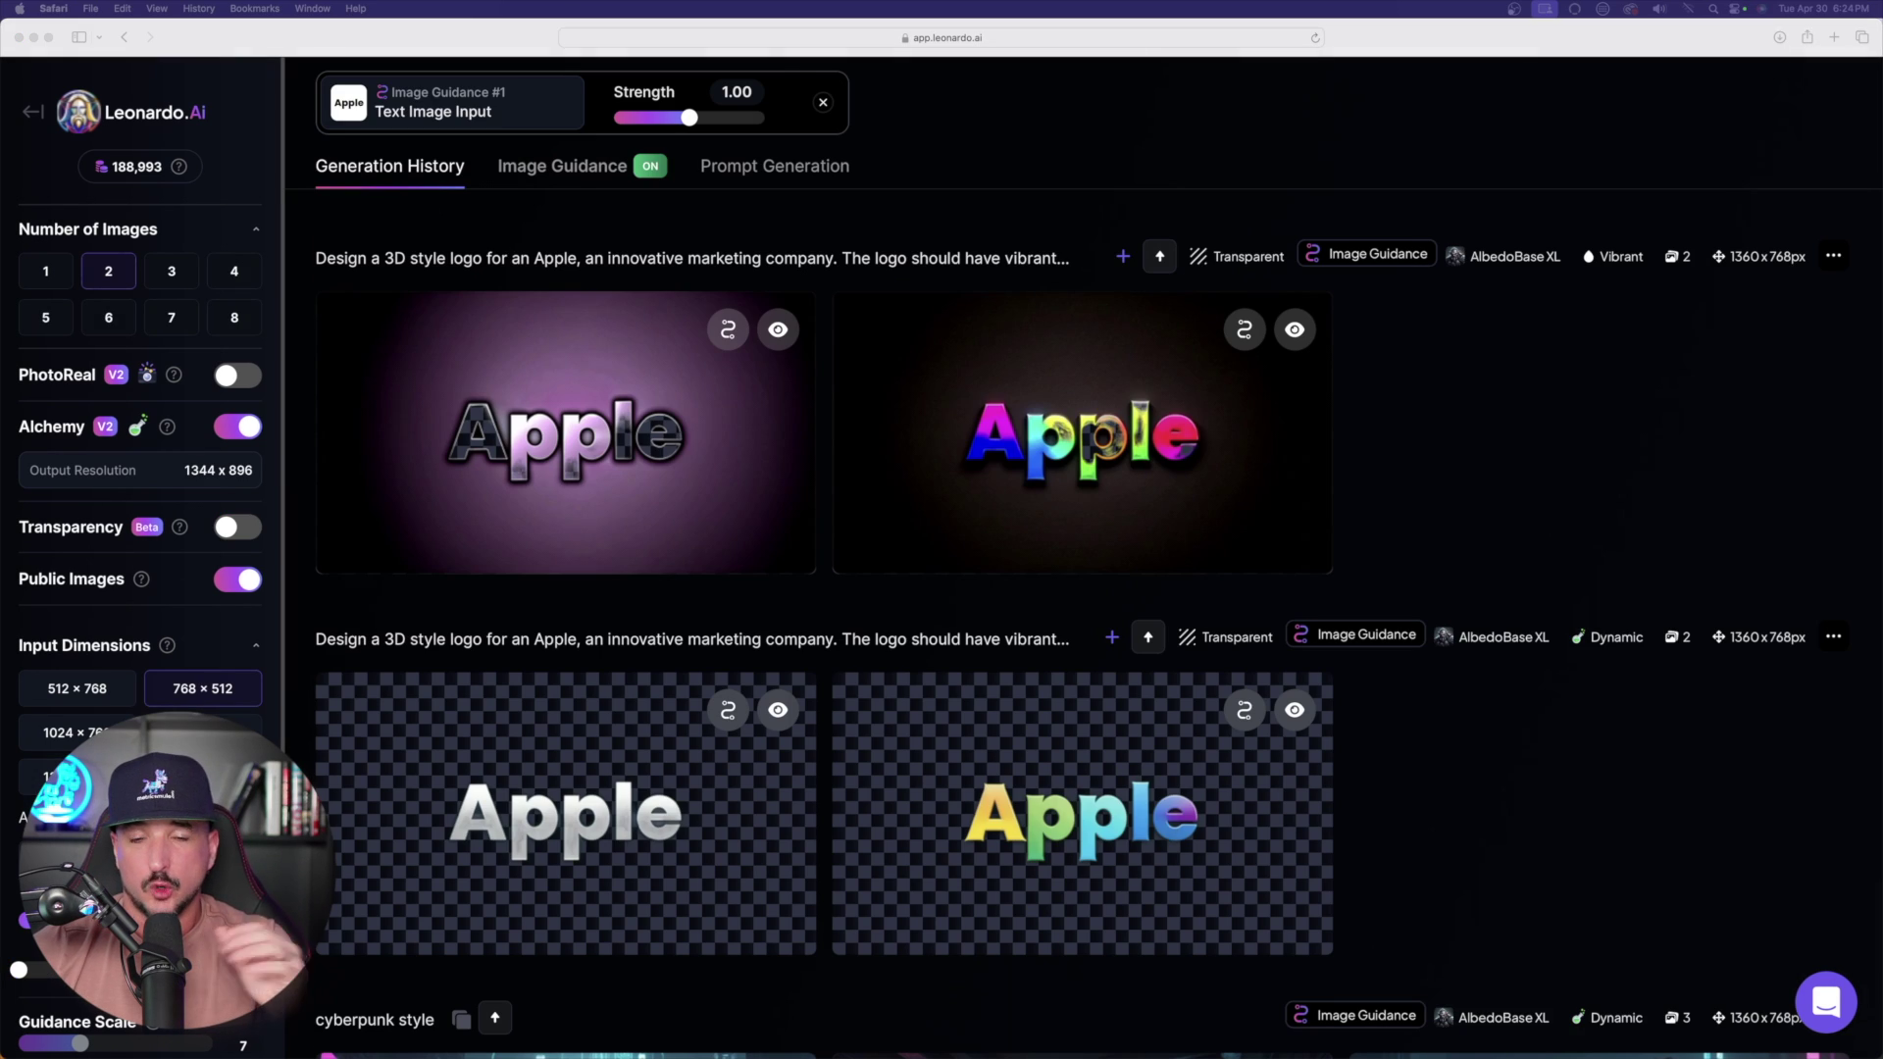
# Step: Enlarge the first transparent Apple image and show the next Apple result
pyautogui.click(551, 824)
pyautogui.click(556, 809)
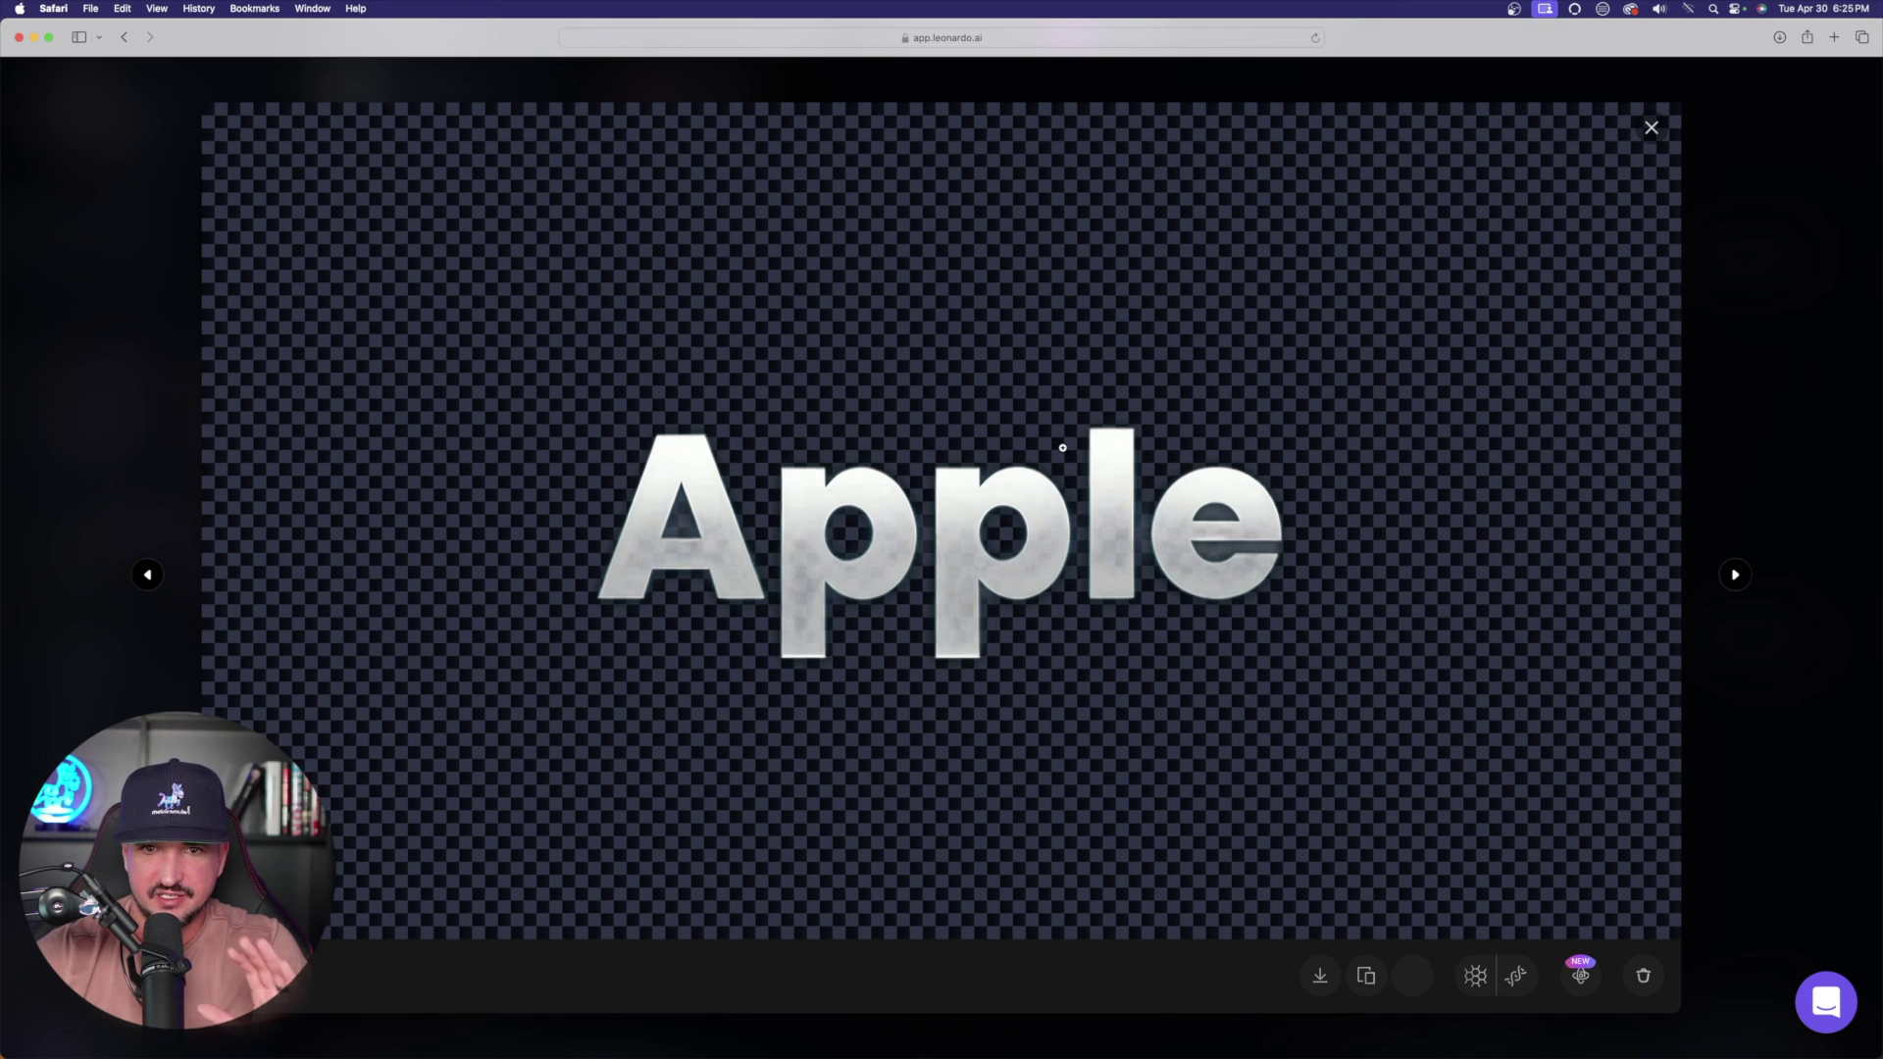
pyautogui.click(1734, 576)
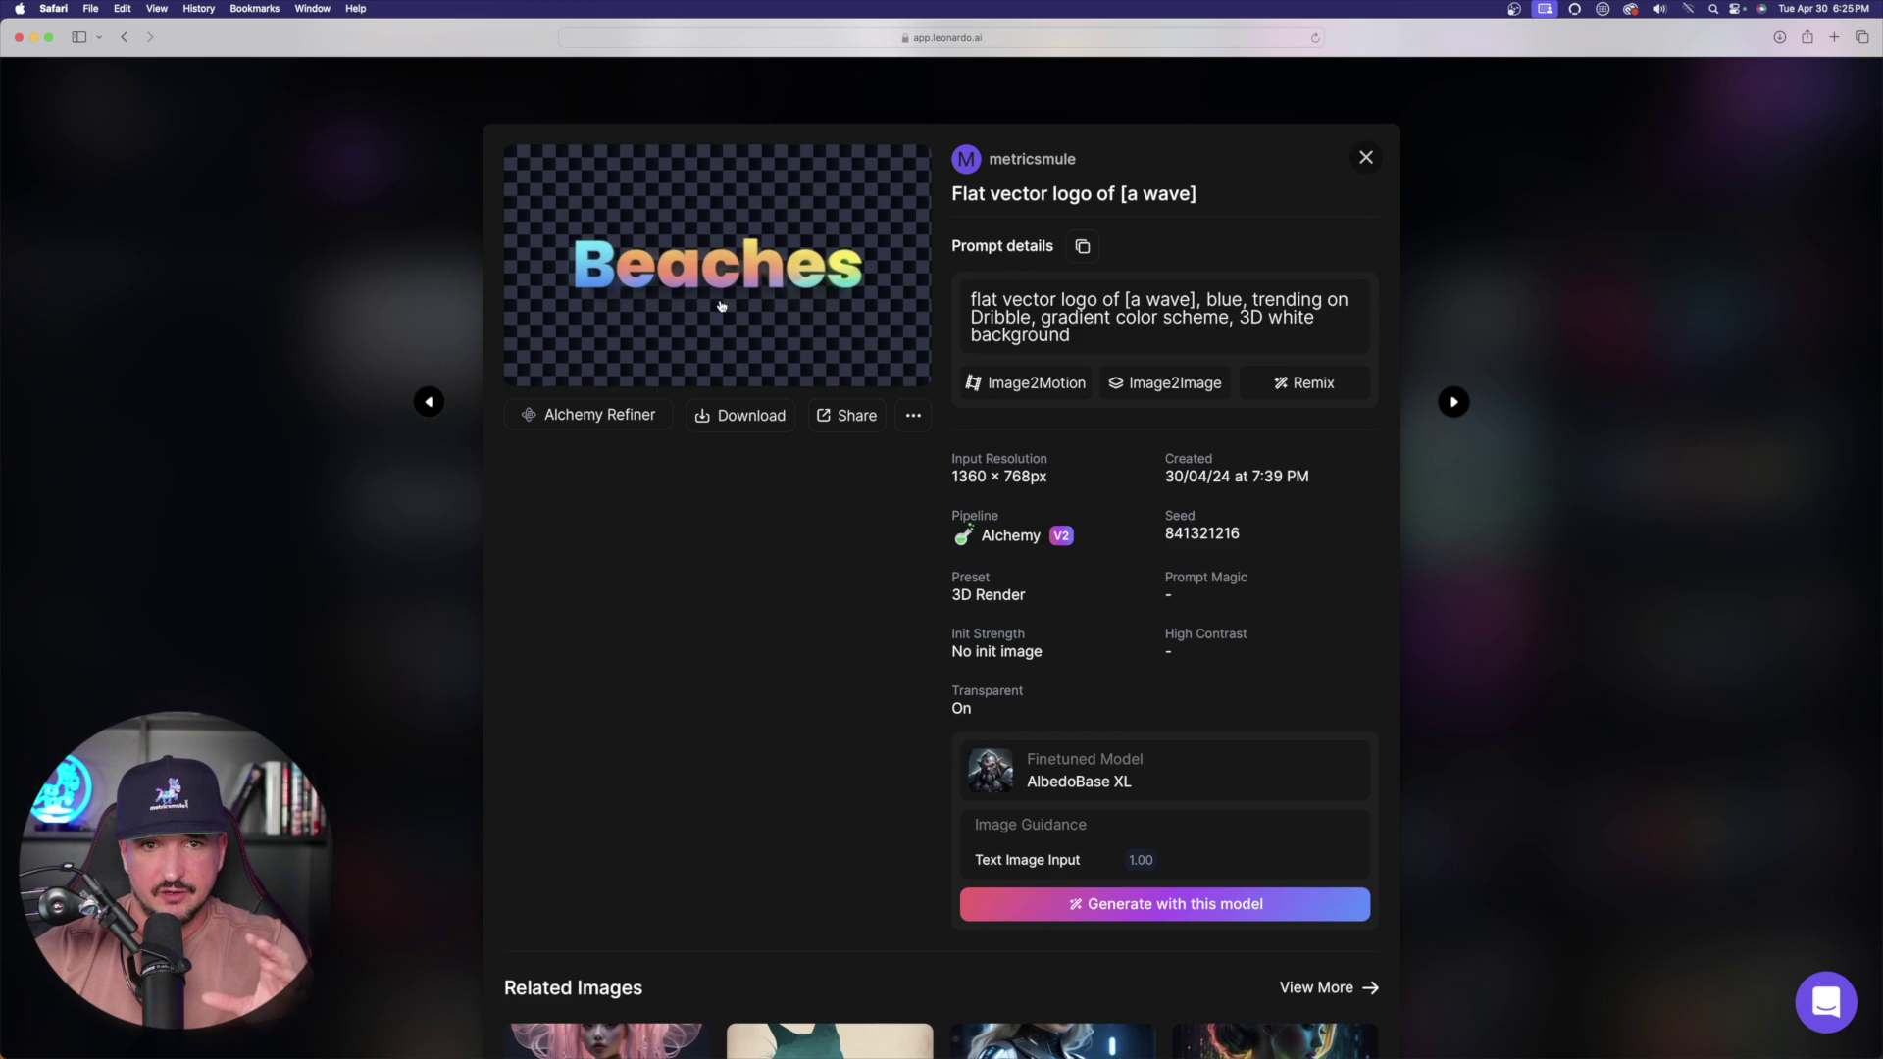
# Step: Enlarge the Beaches logo image and cycle through its variants, including the rainbow one
pyautogui.click(720, 301)
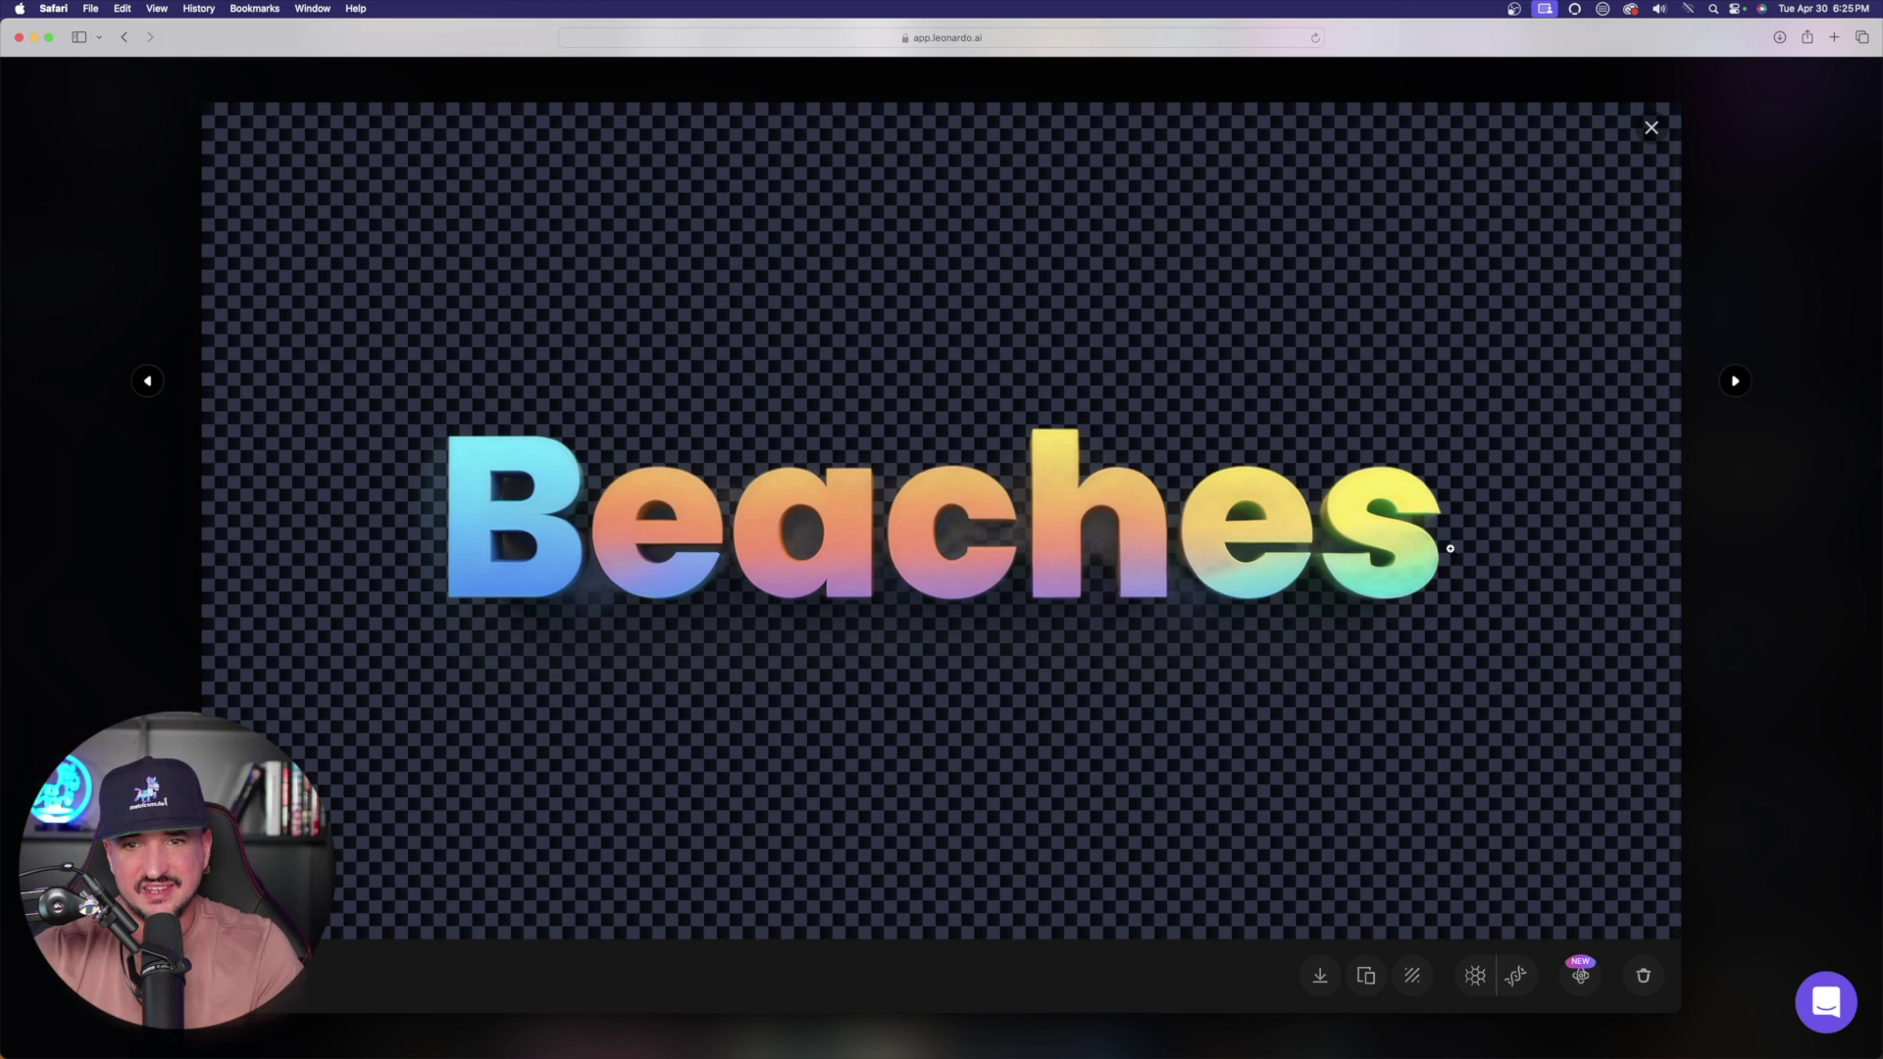
pyautogui.click(1736, 383)
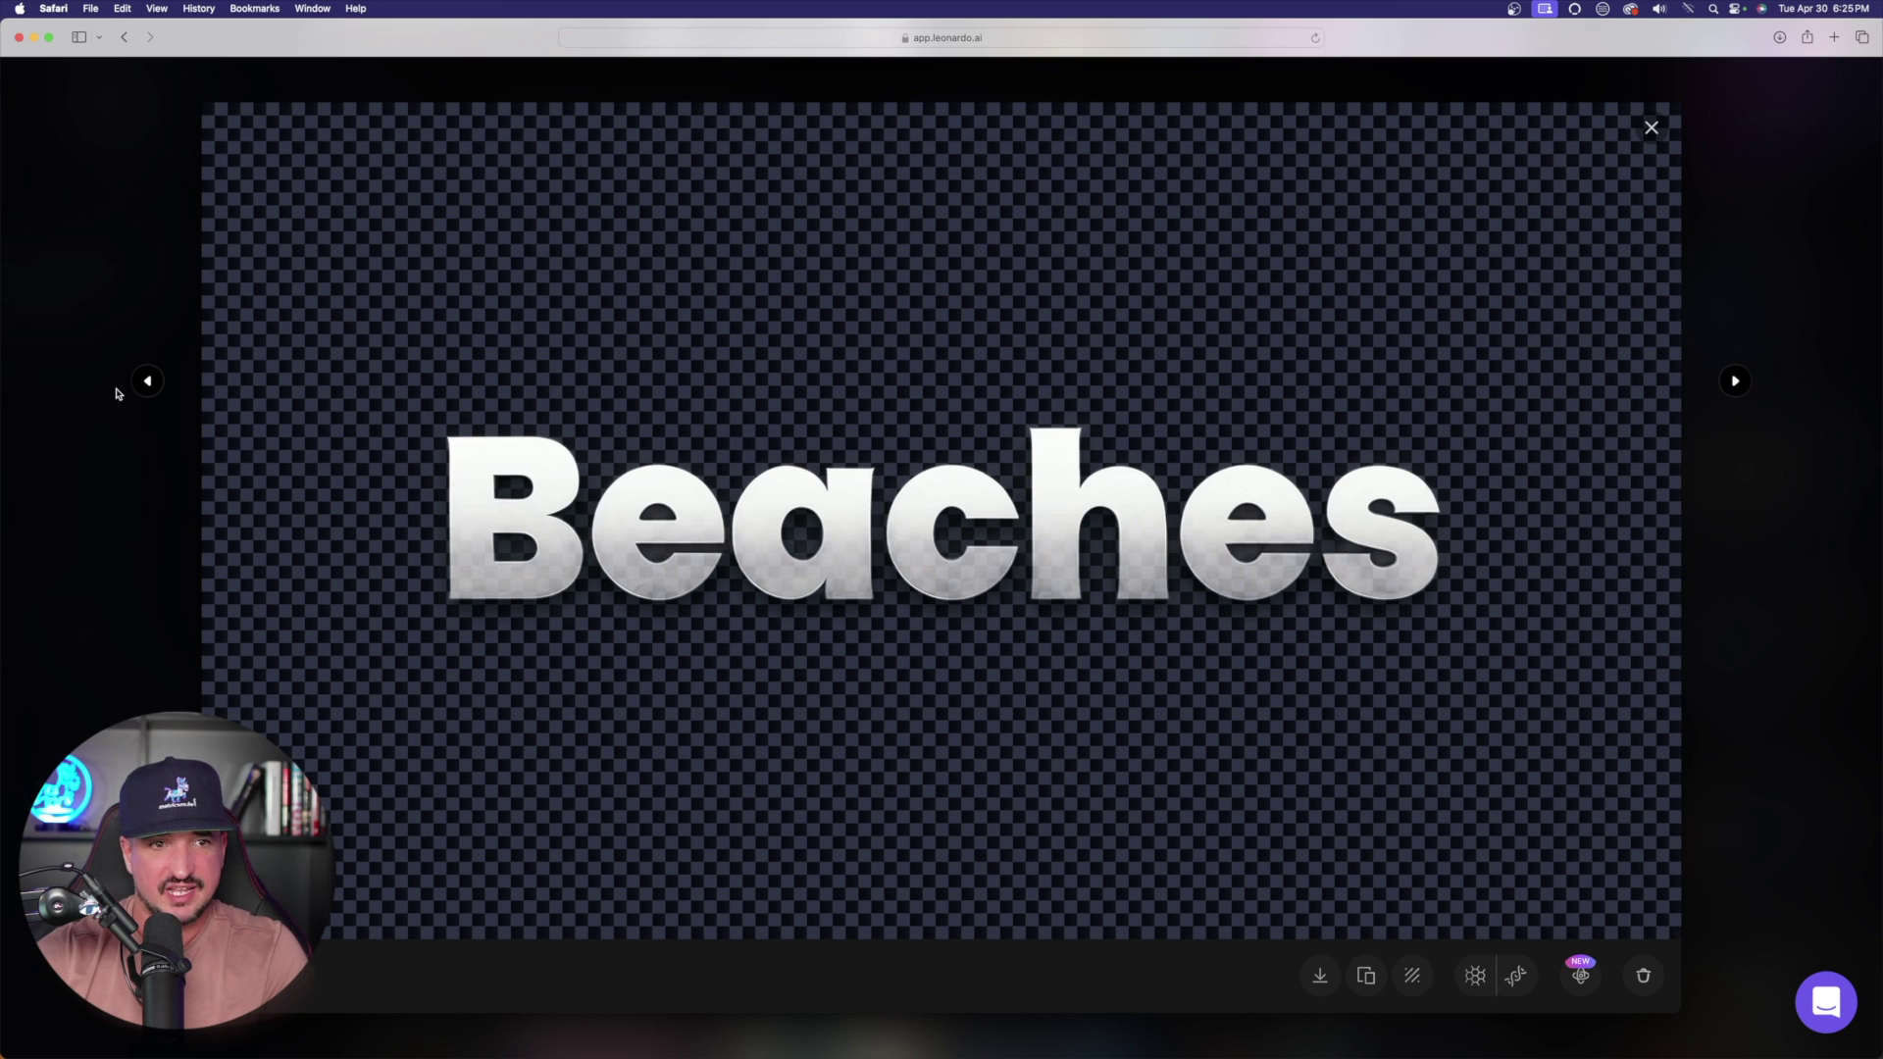
pyautogui.click(148, 381)
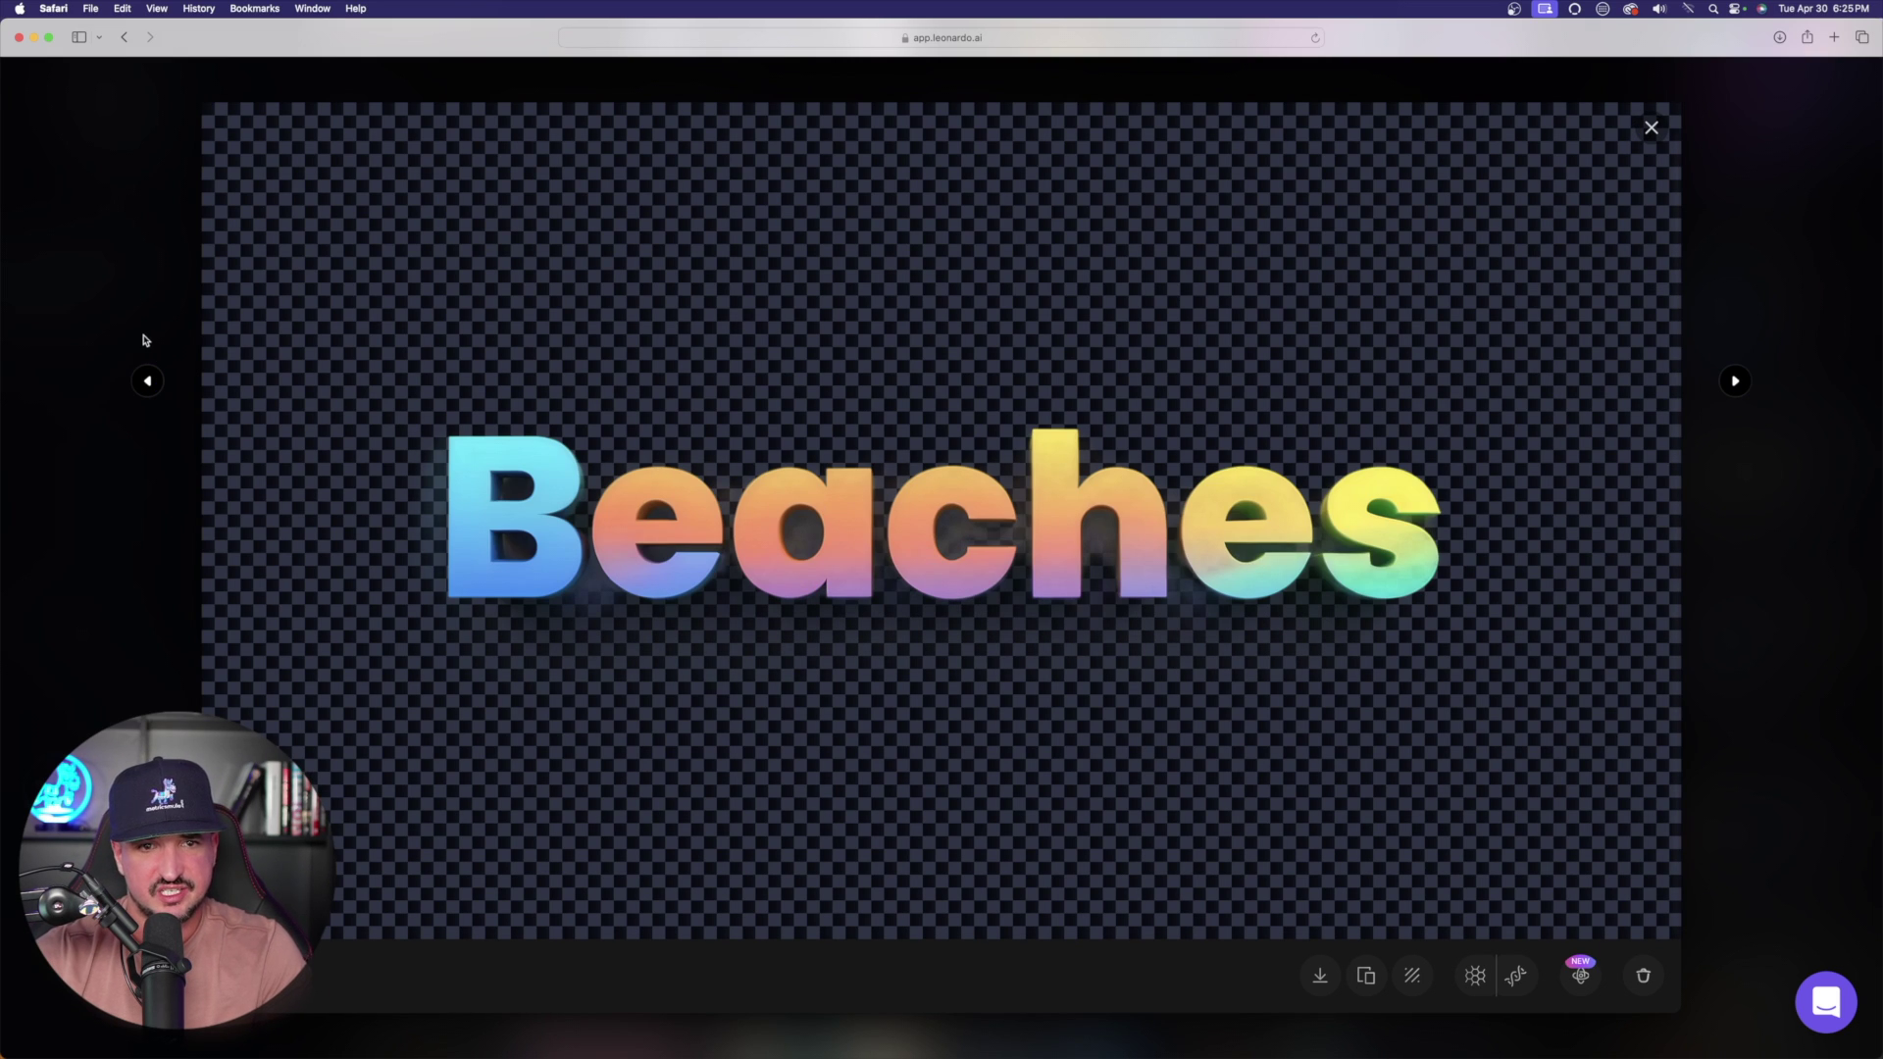
pyautogui.press('Left')
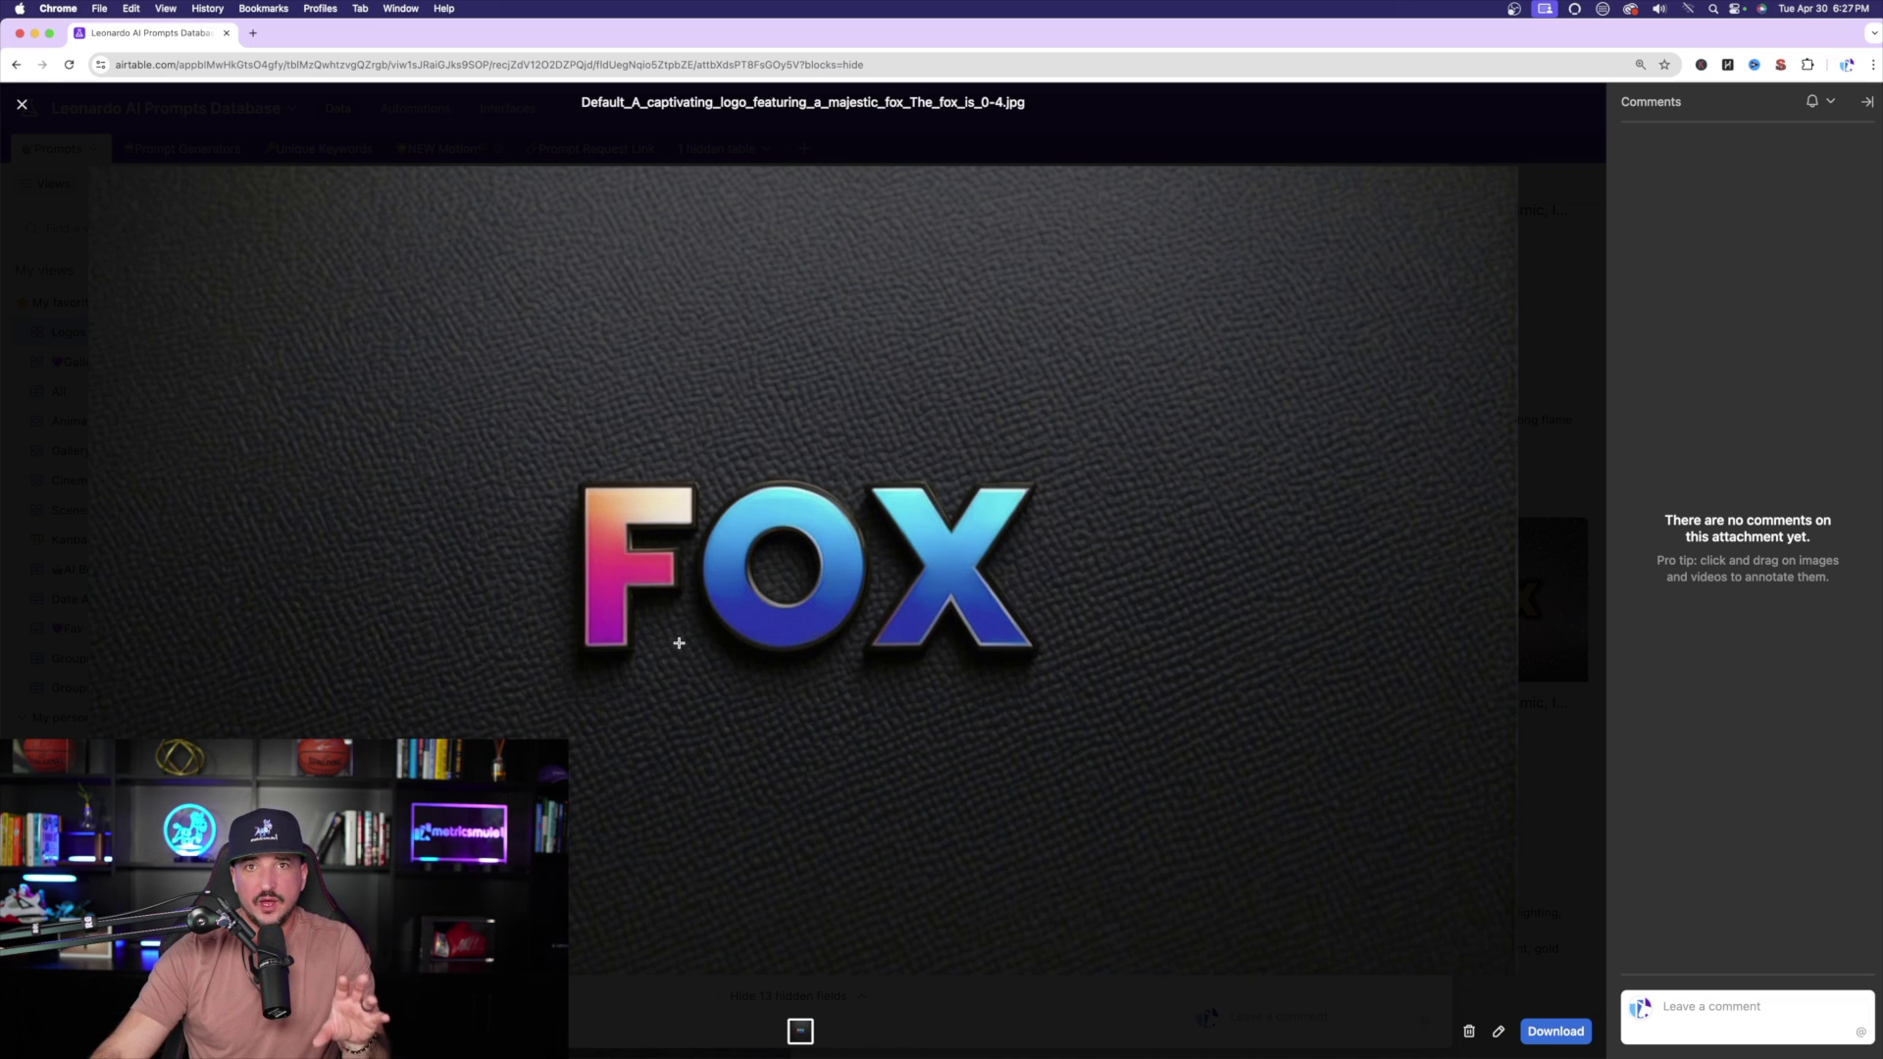
# Step: Close the FOX image preview and scroll through the record's prompt
pyautogui.click(23, 104)
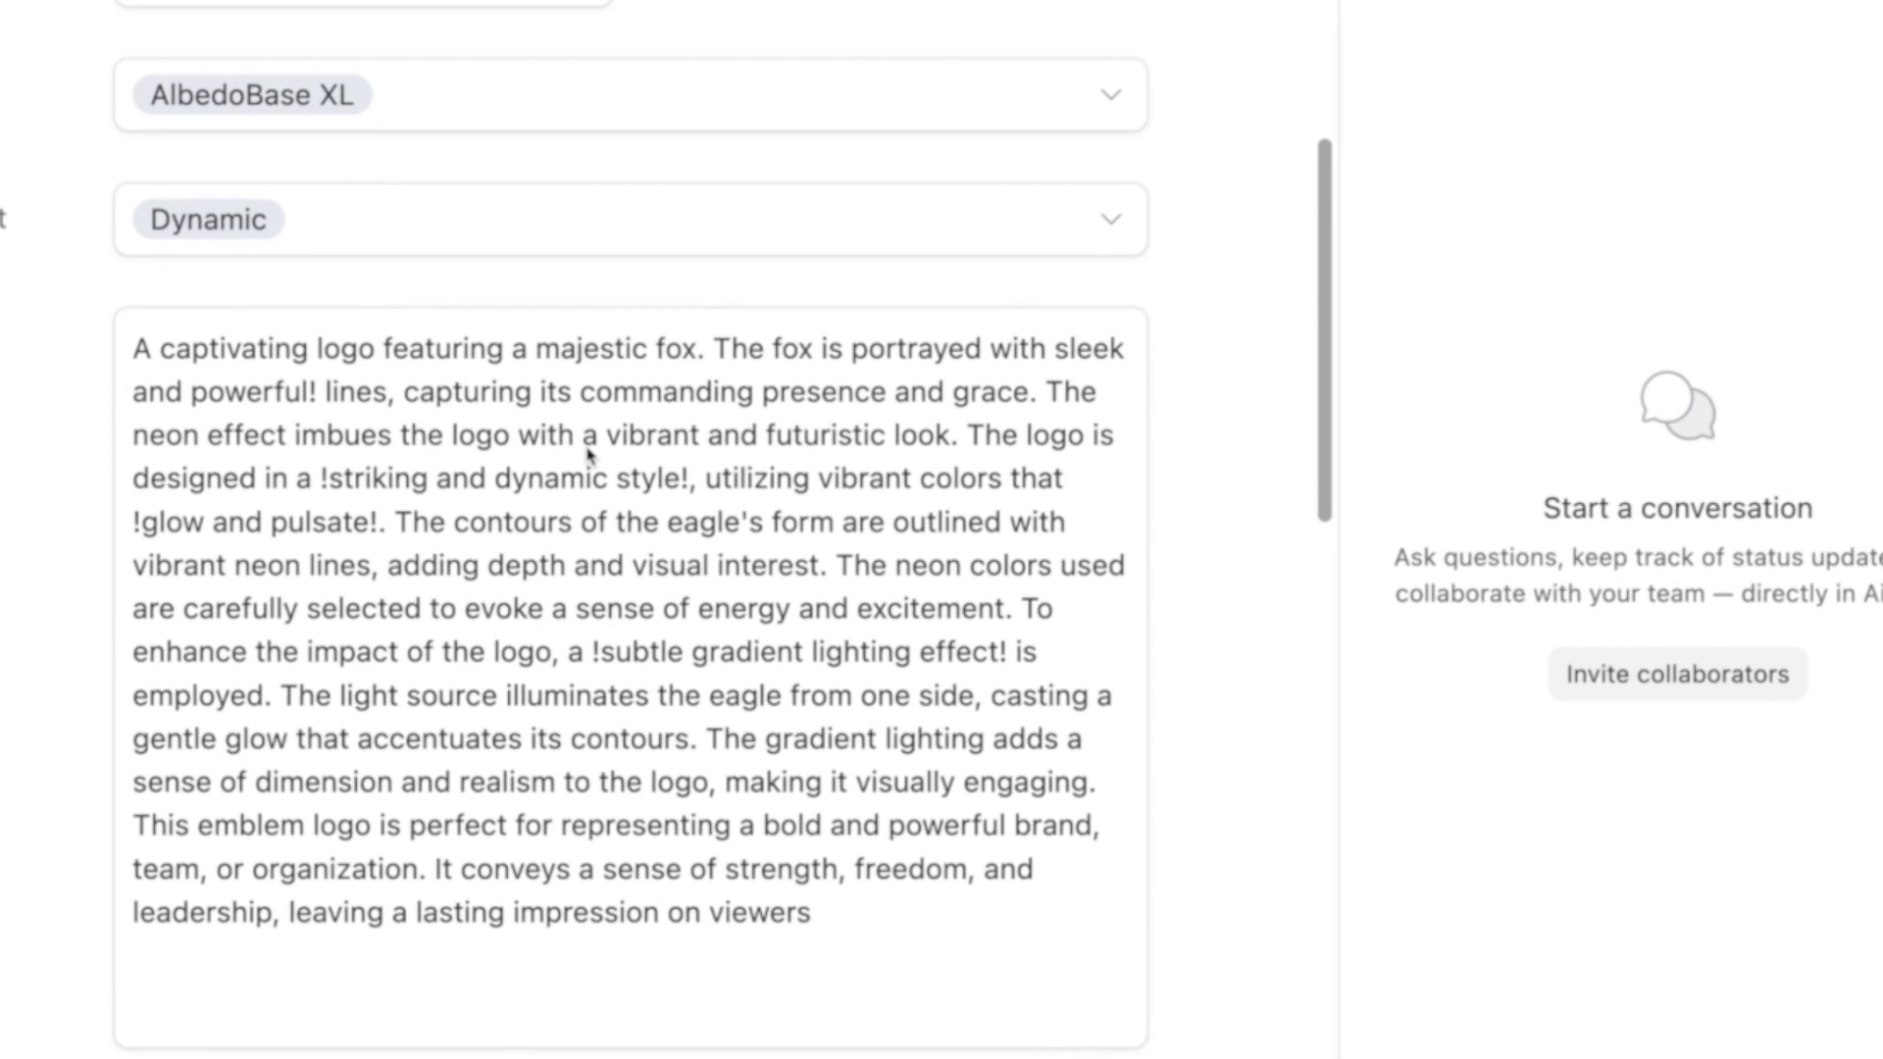
pyautogui.scroll(2, 561, 475)
pyautogui.scroll(-3, 559, 478)
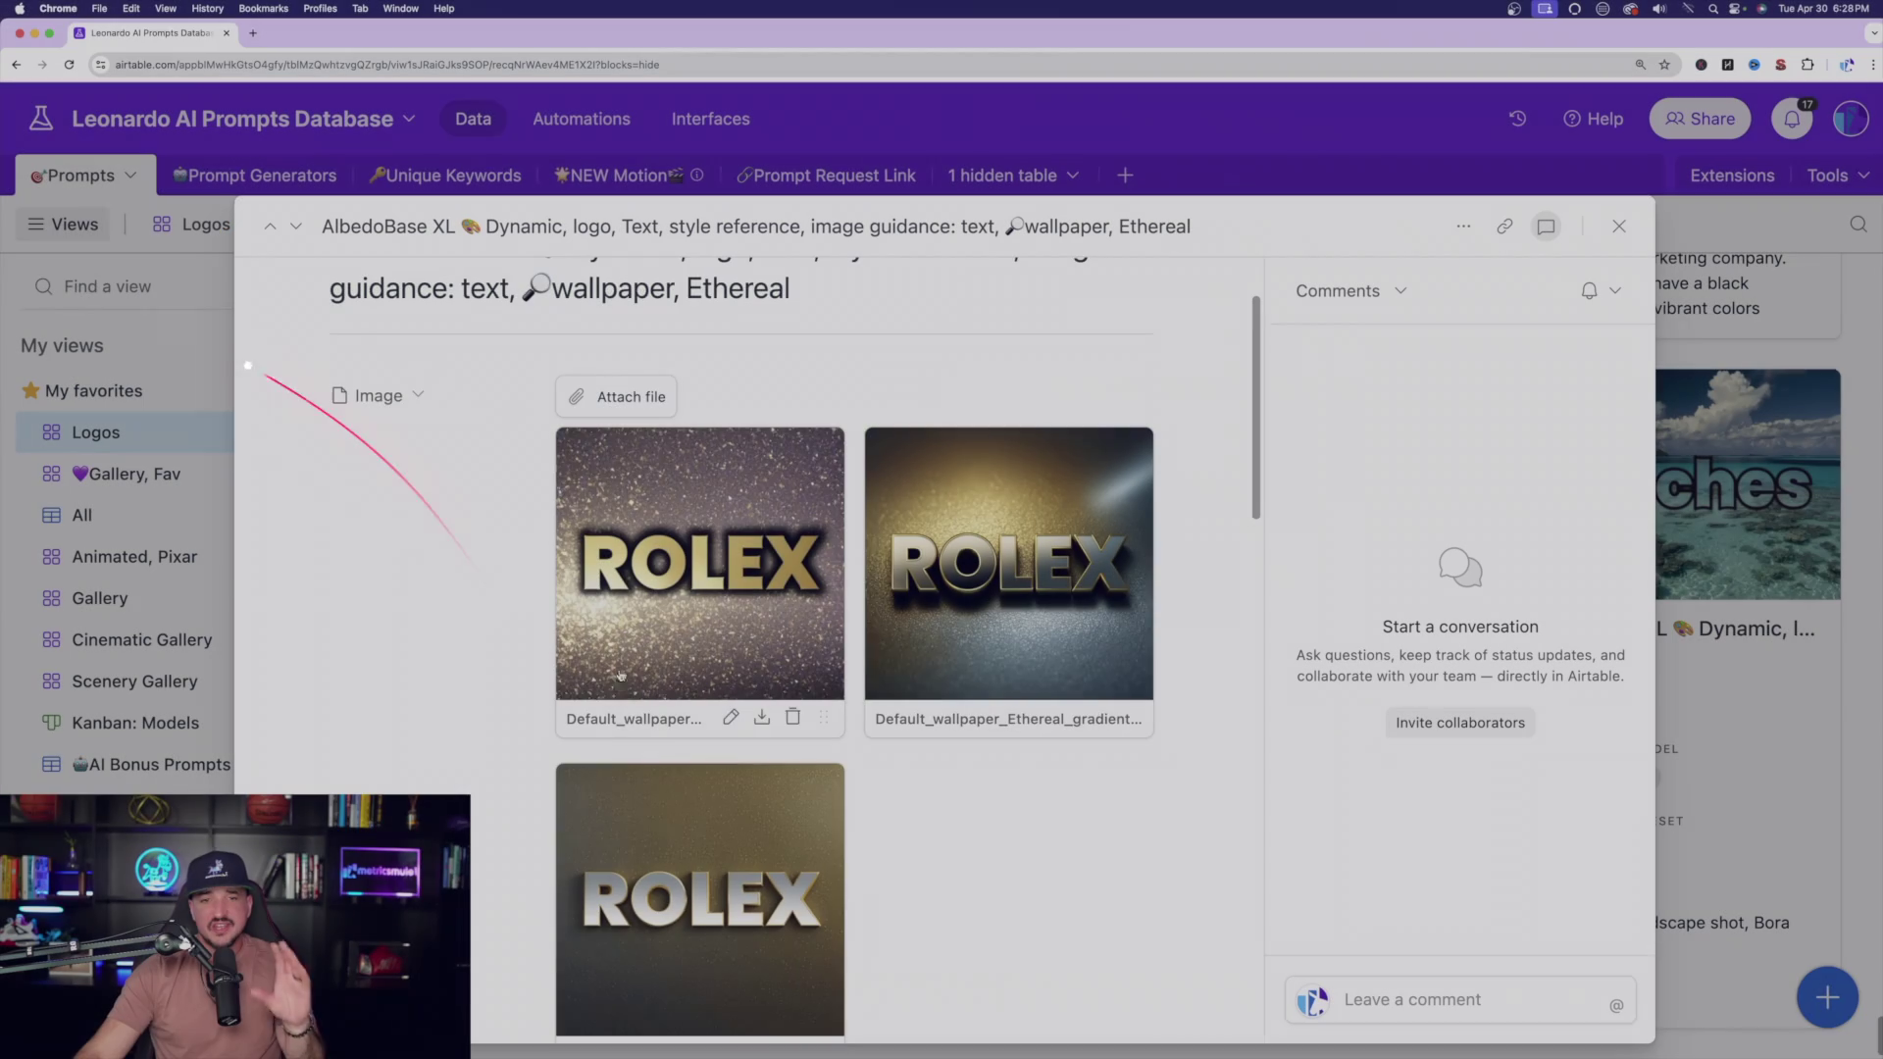
# Step: Preview all three ROLEX images full size, then close the preview
pyautogui.scroll(3, 668, 611)
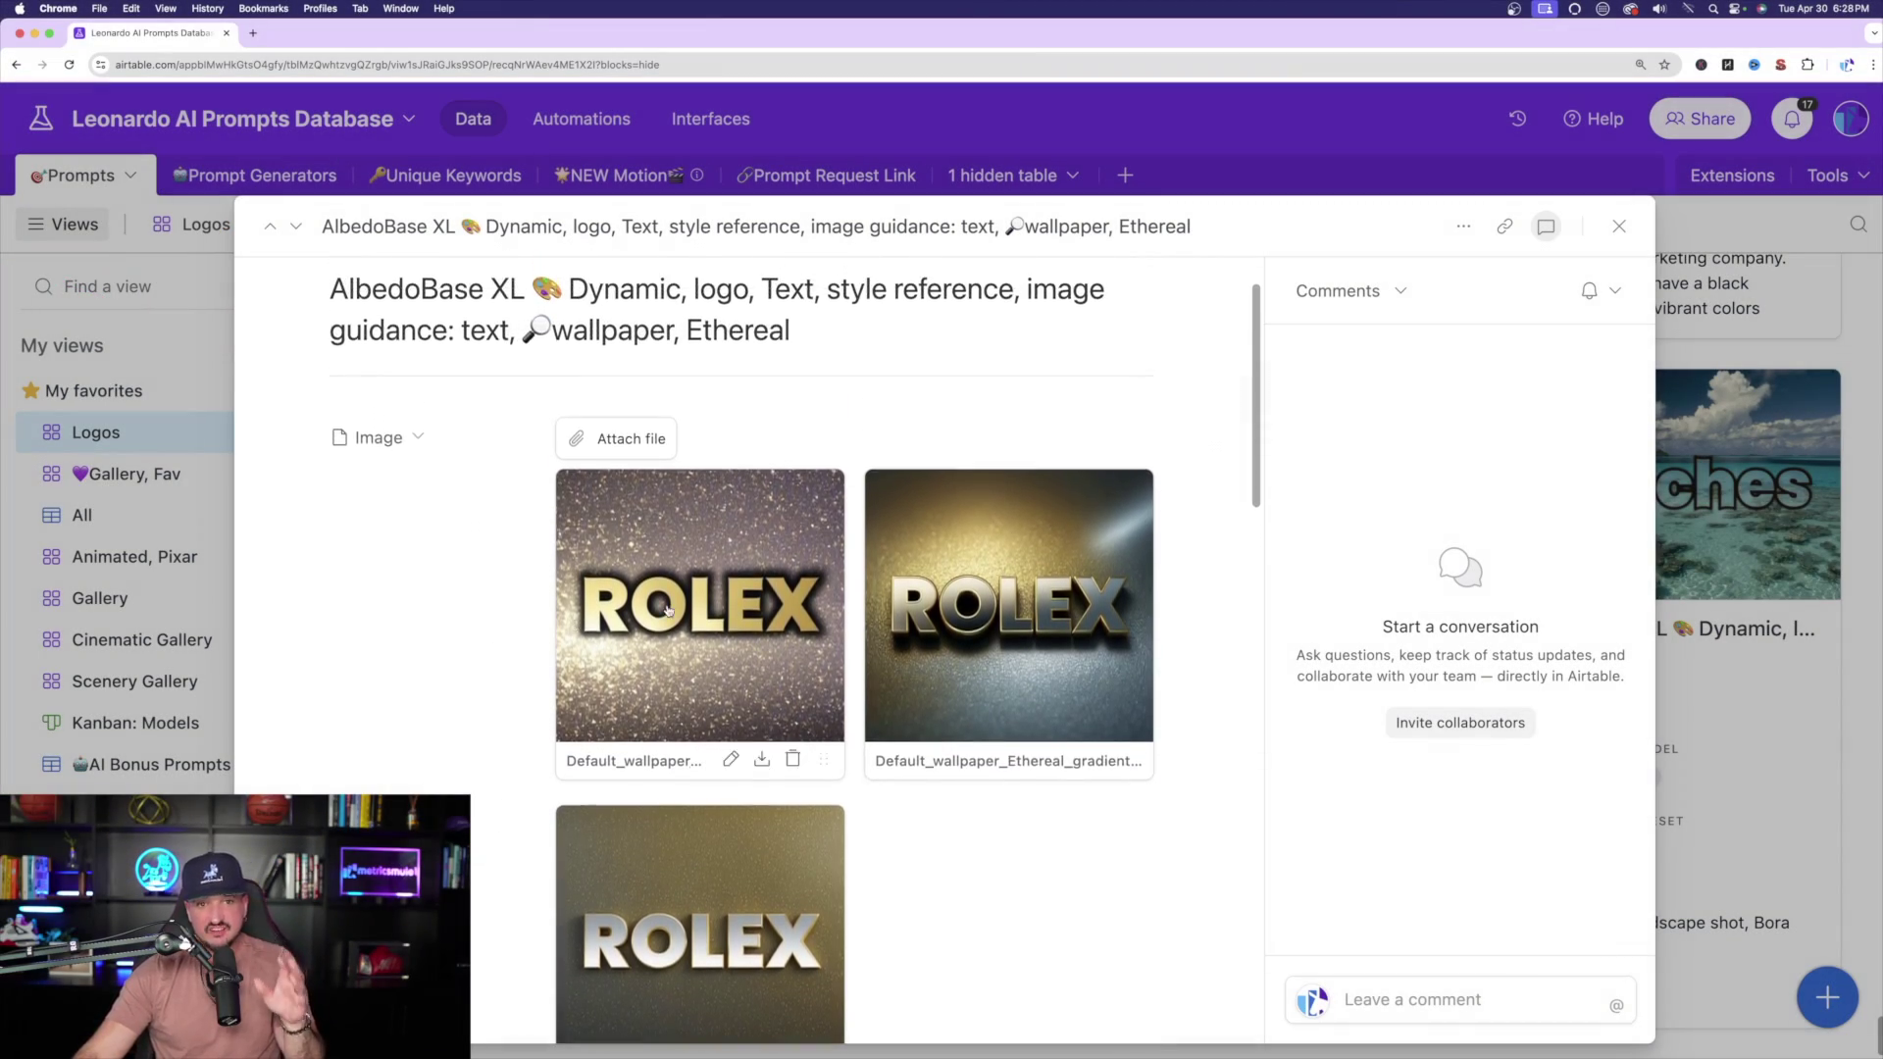
pyautogui.click(668, 610)
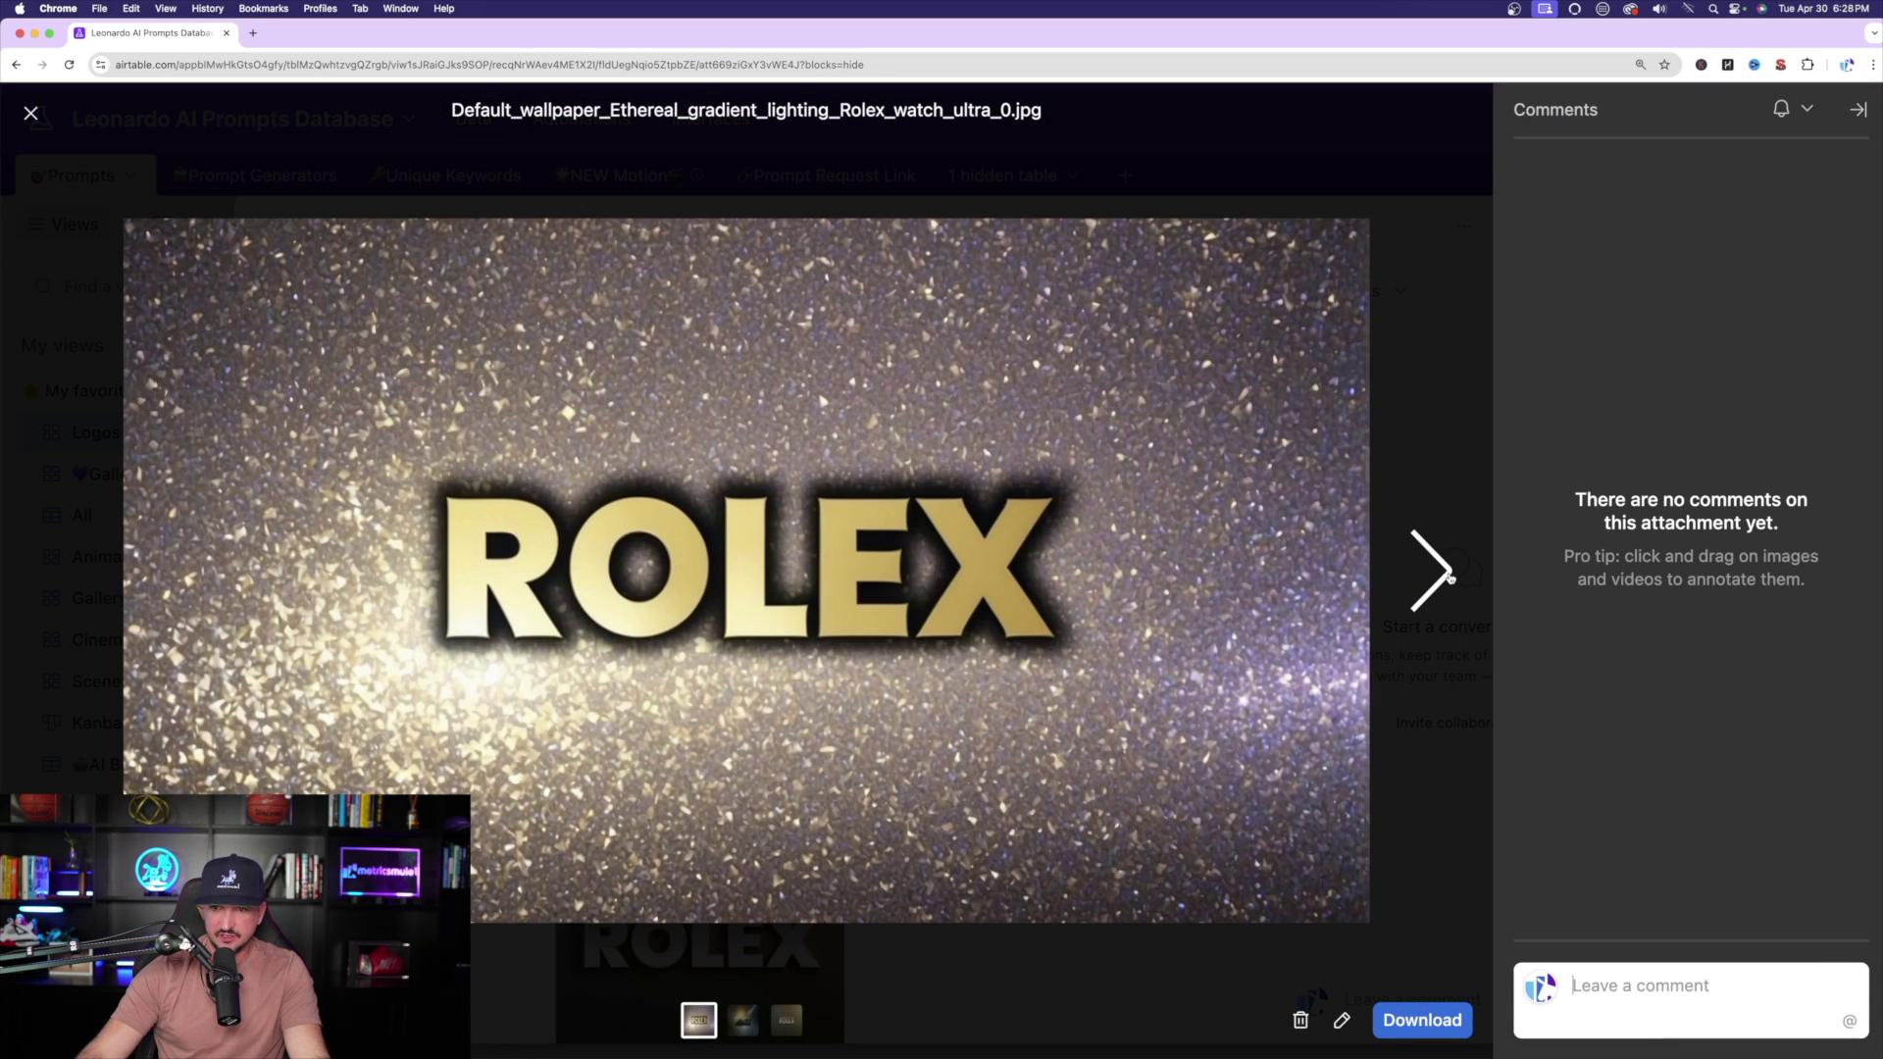
pyautogui.click(1433, 571)
pyautogui.click(1432, 573)
pyautogui.press('Escape')
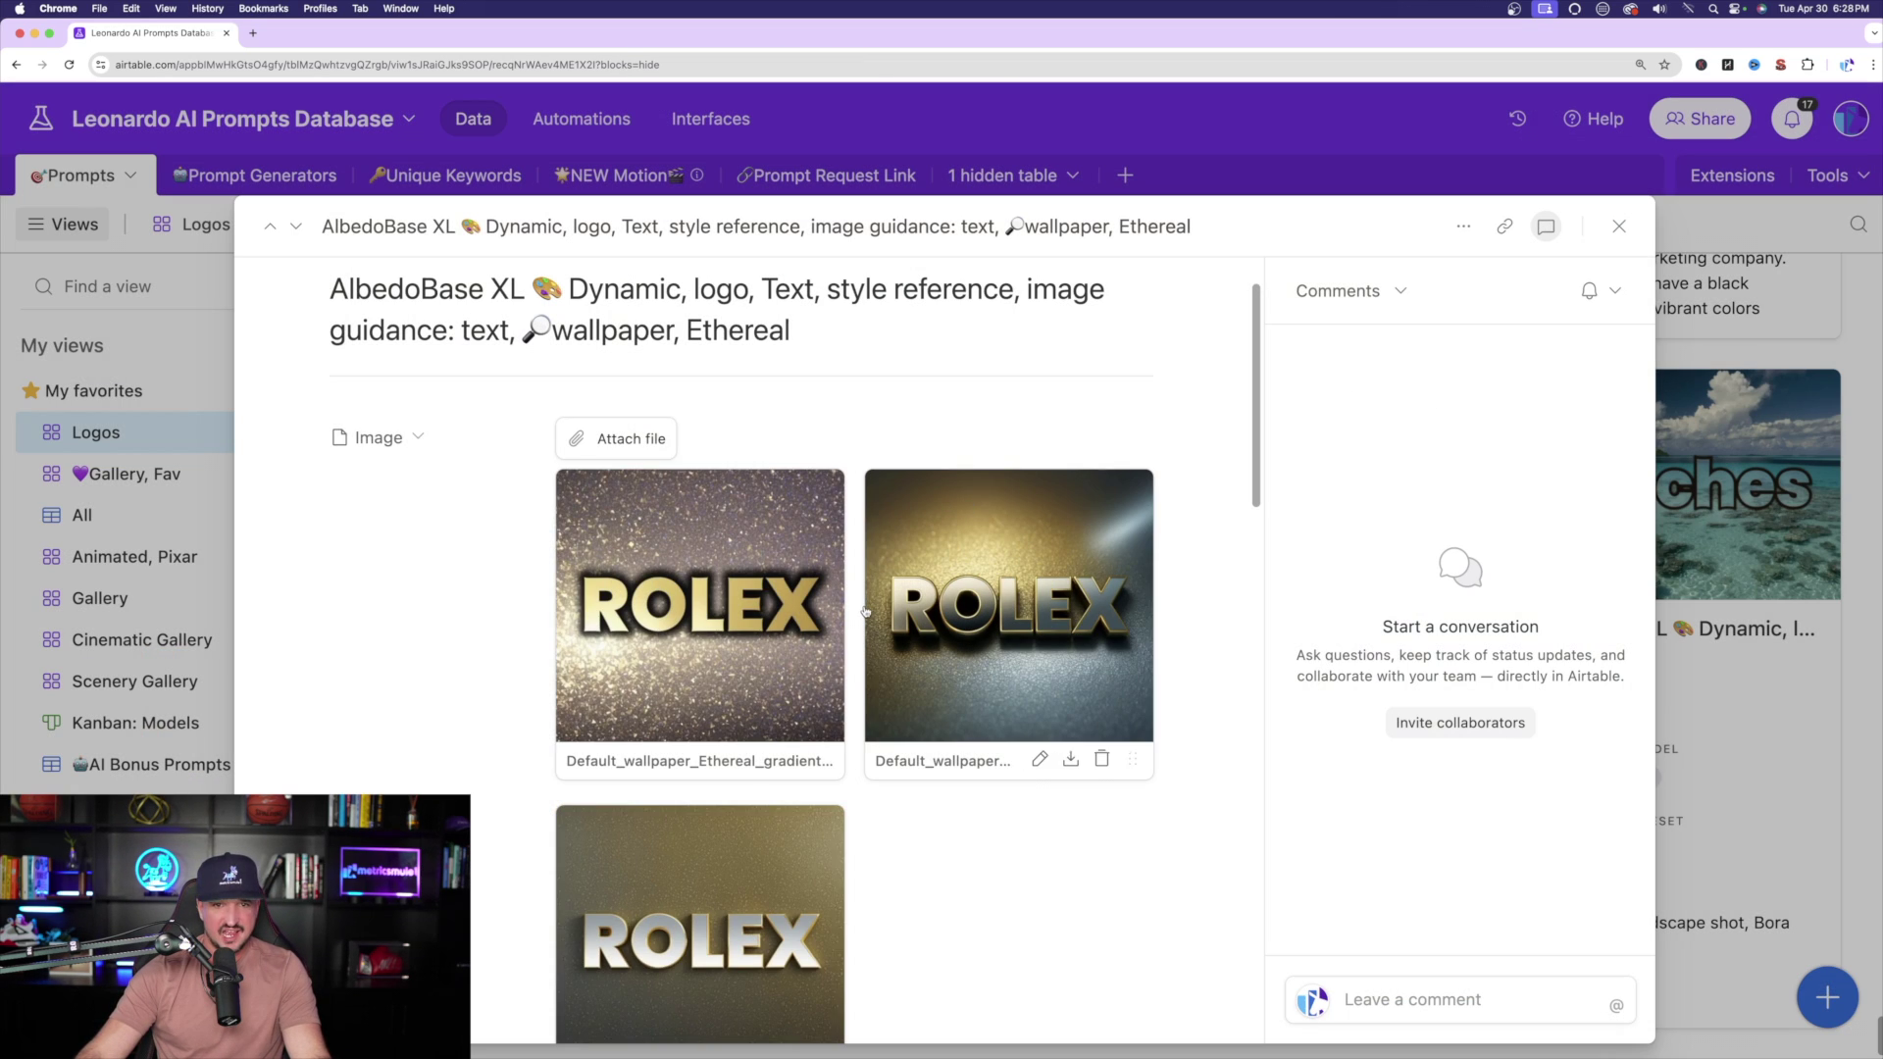
# Step: Highlight the Full Prompt phrases 'gold and silver colors' and 'phantasmagorical, translucent', then close the record
pyautogui.scroll(-5, 865, 612)
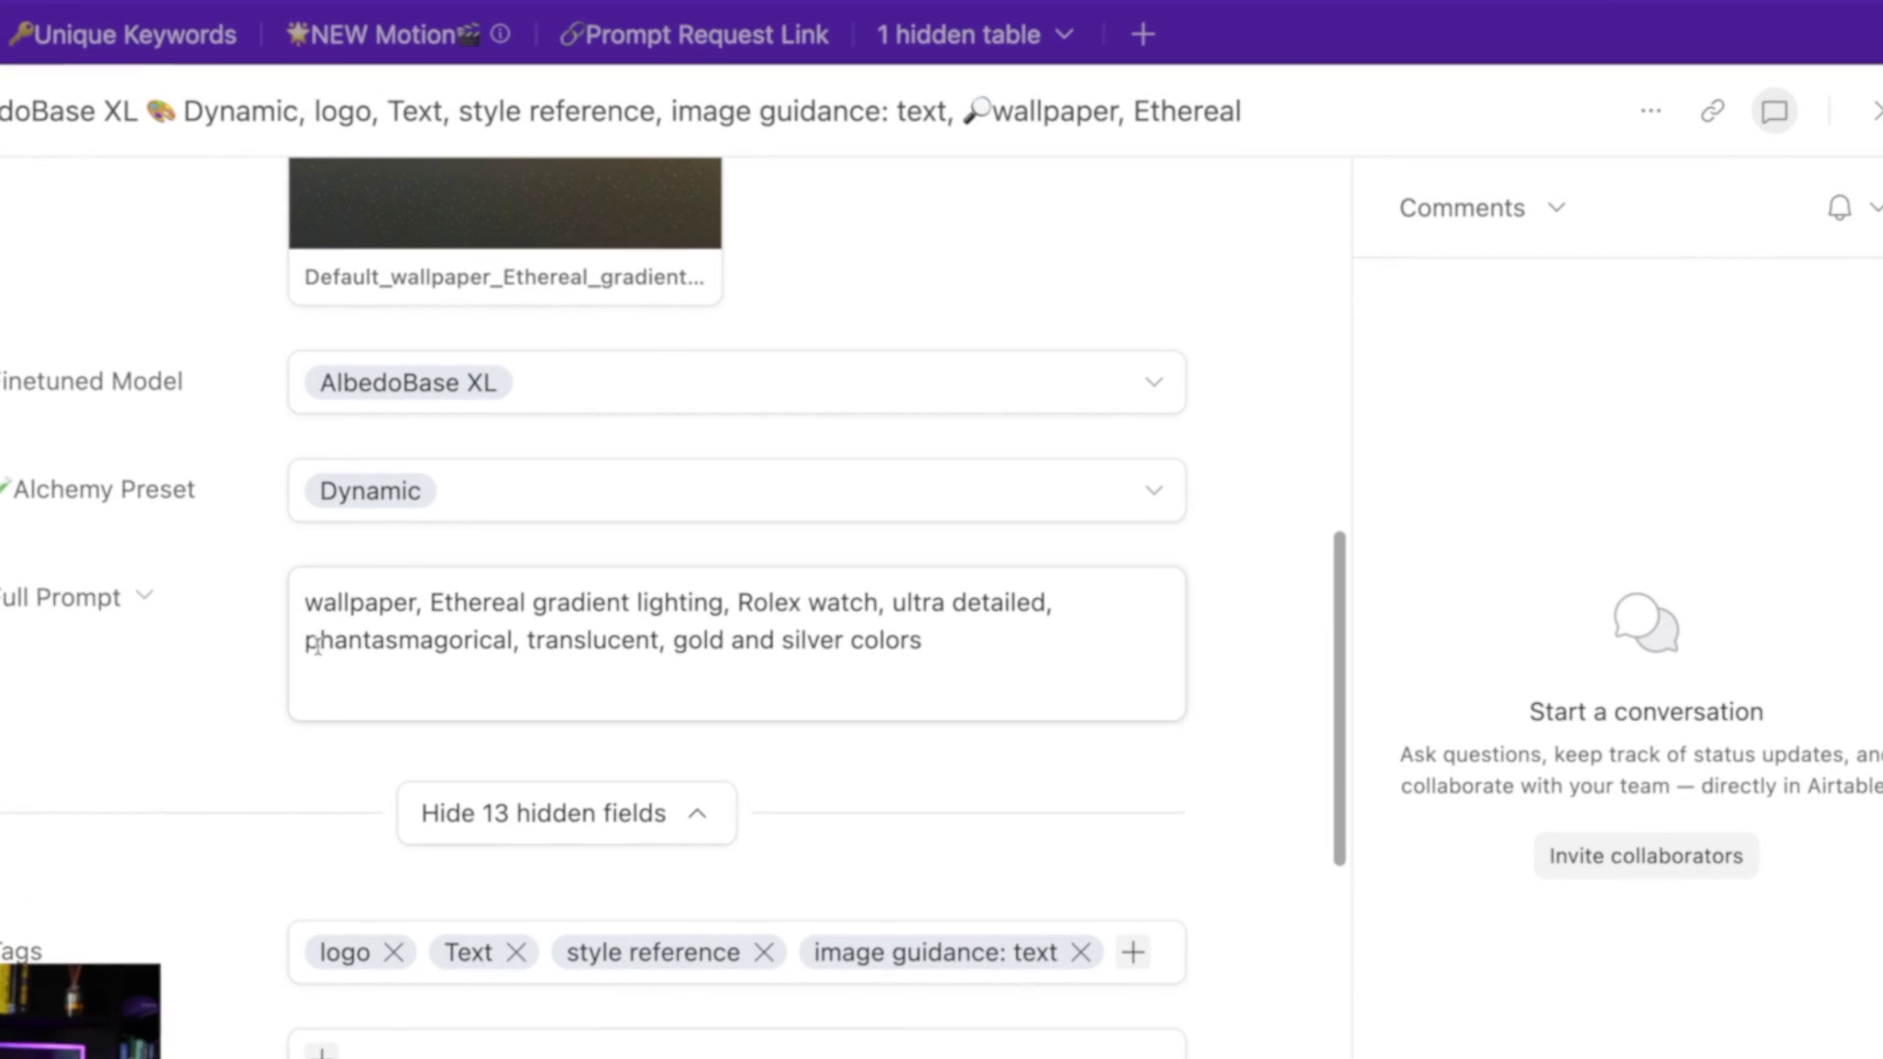
pyautogui.moveTo(304, 603); pyautogui.dragTo(932, 634)
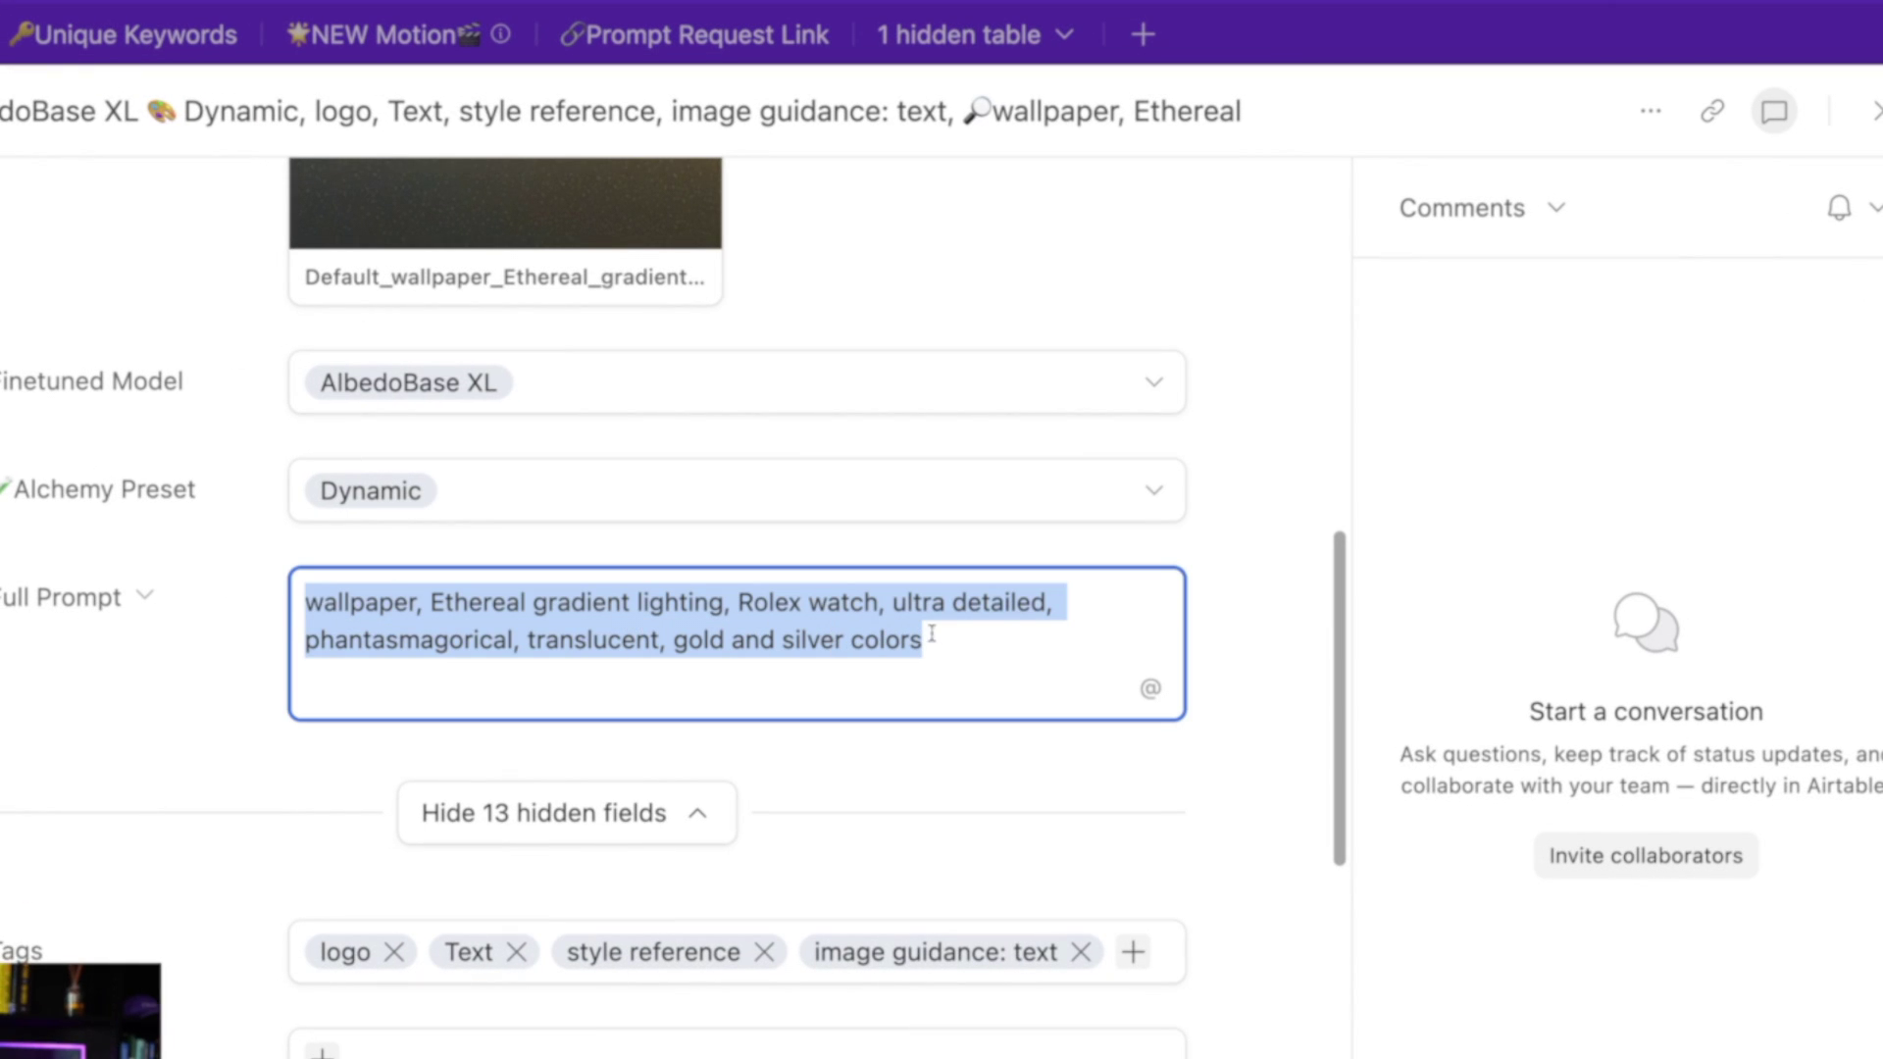
pyautogui.click(636, 671)
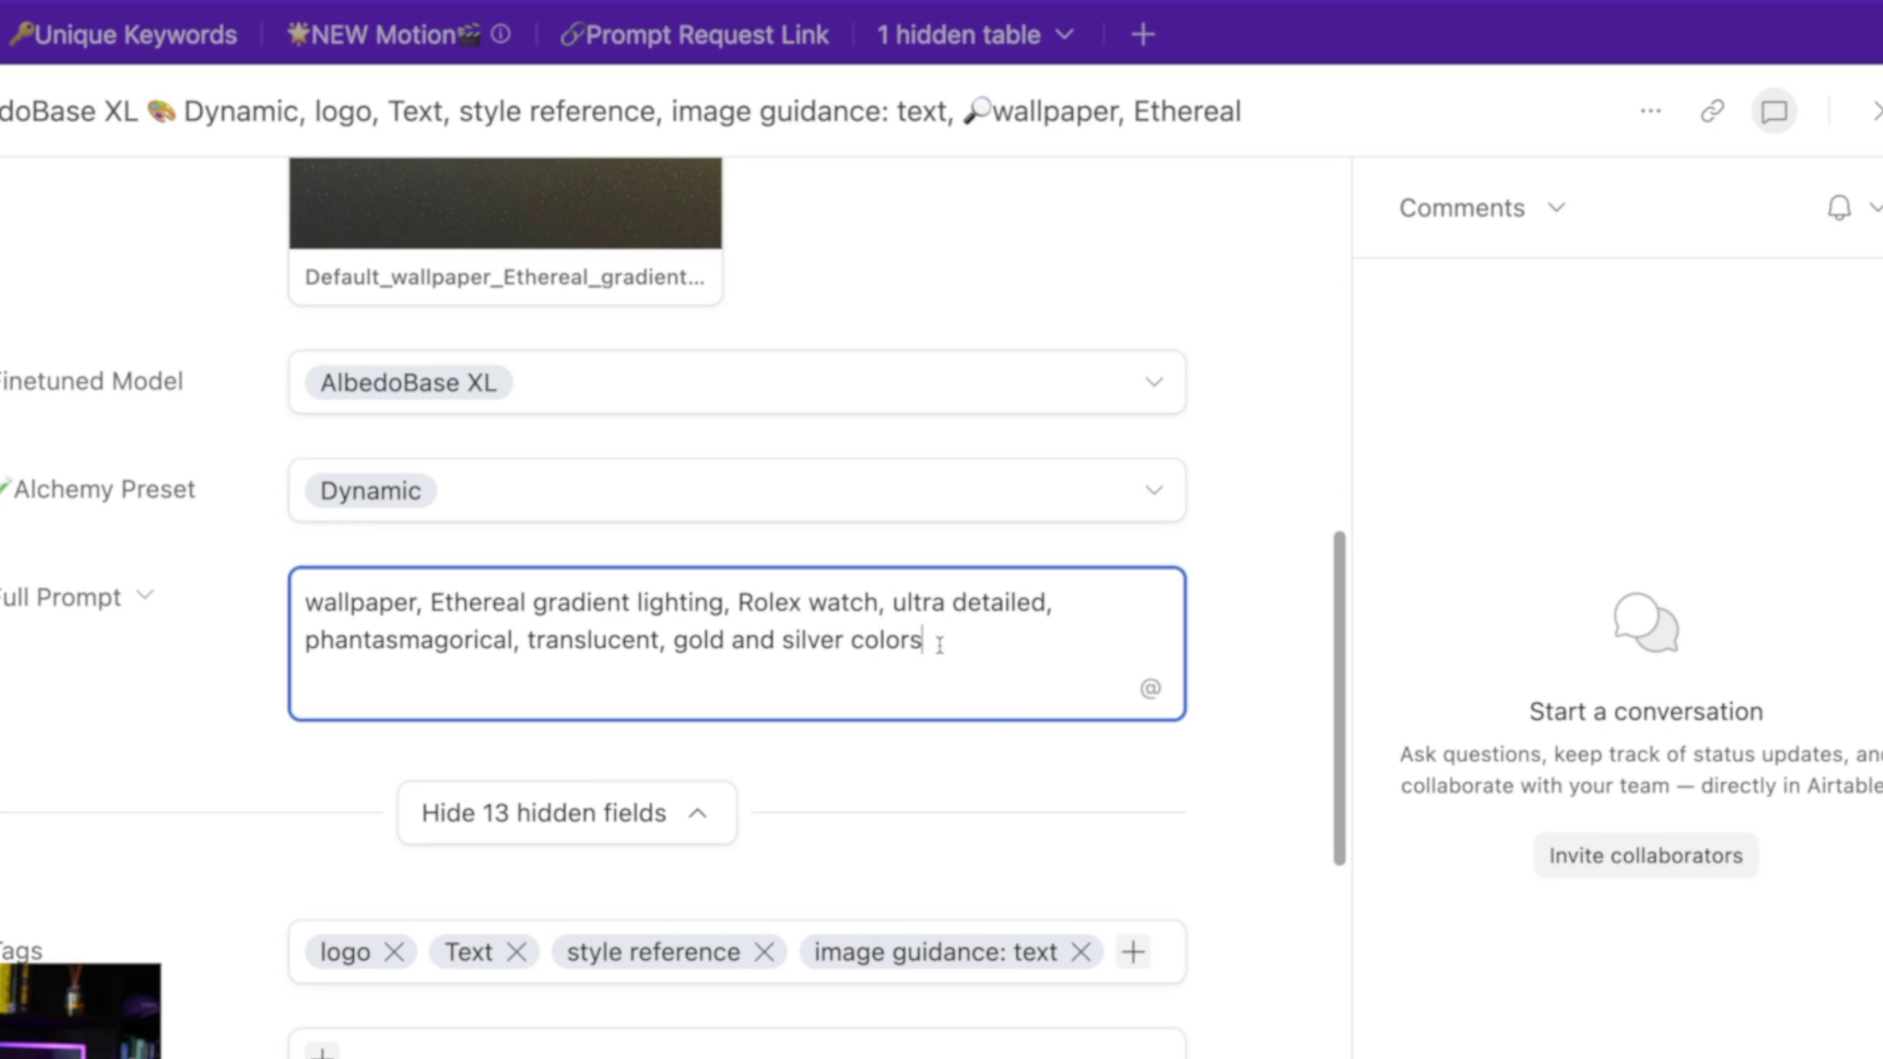
pyautogui.moveTo(672, 640); pyautogui.dragTo(963, 635)
pyautogui.click(645, 647)
pyautogui.moveTo(660, 640); pyautogui.dragTo(307, 641)
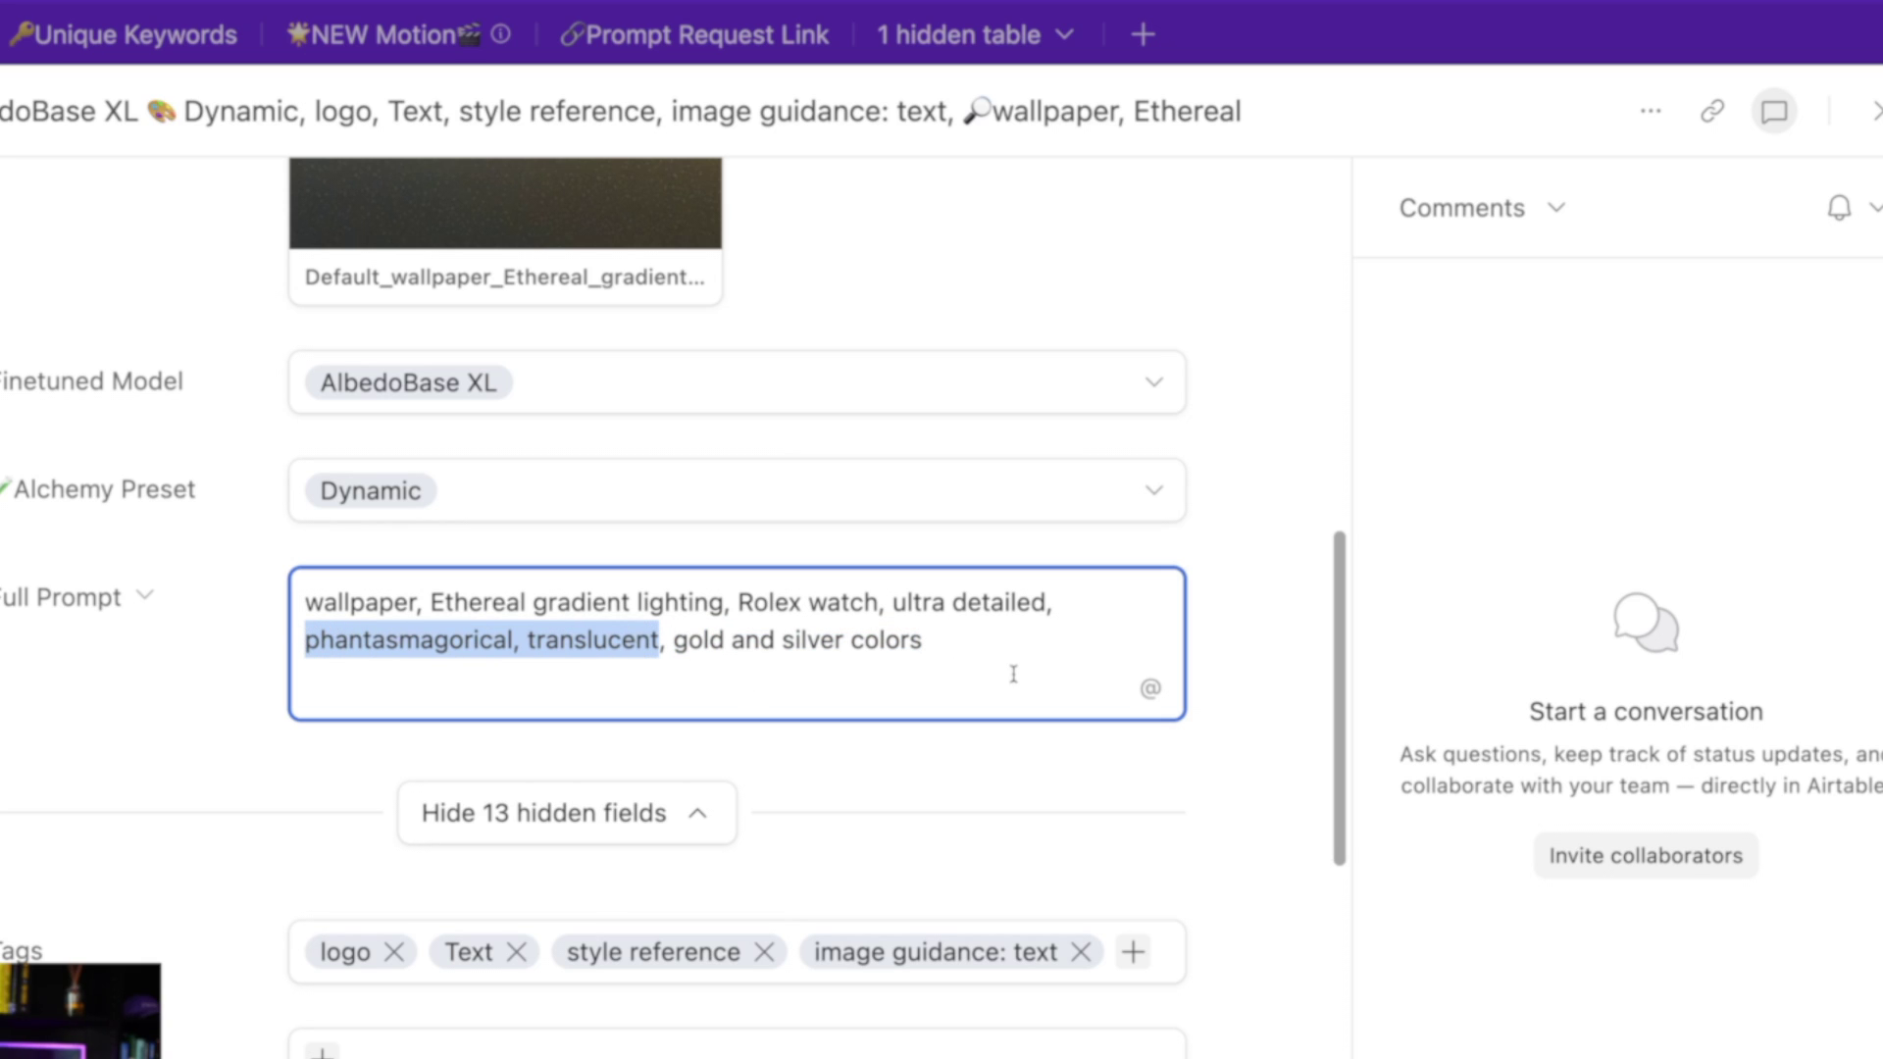
pyautogui.press('Escape')
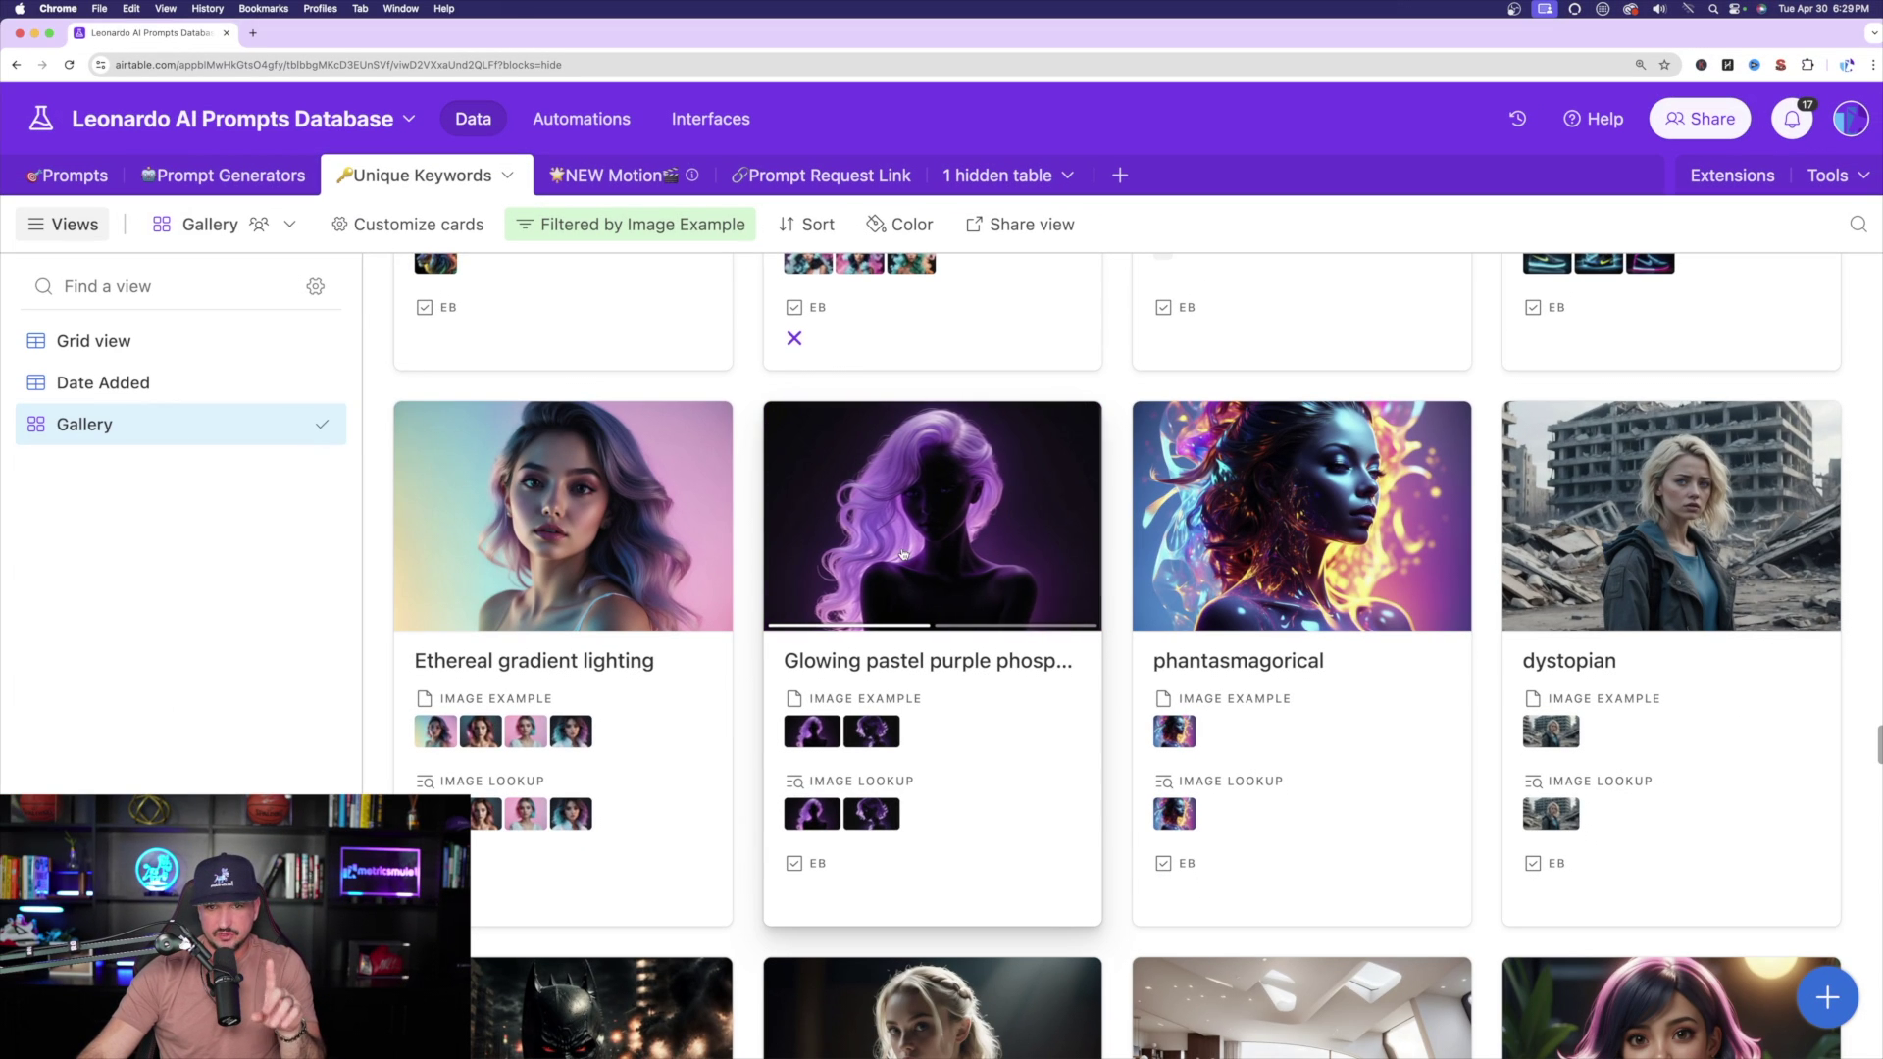
# Step: View the Glowing pastel purple phosphoresence record's first two example images, then close it
pyautogui.click(903, 554)
pyautogui.scroll(-5, 812, 567)
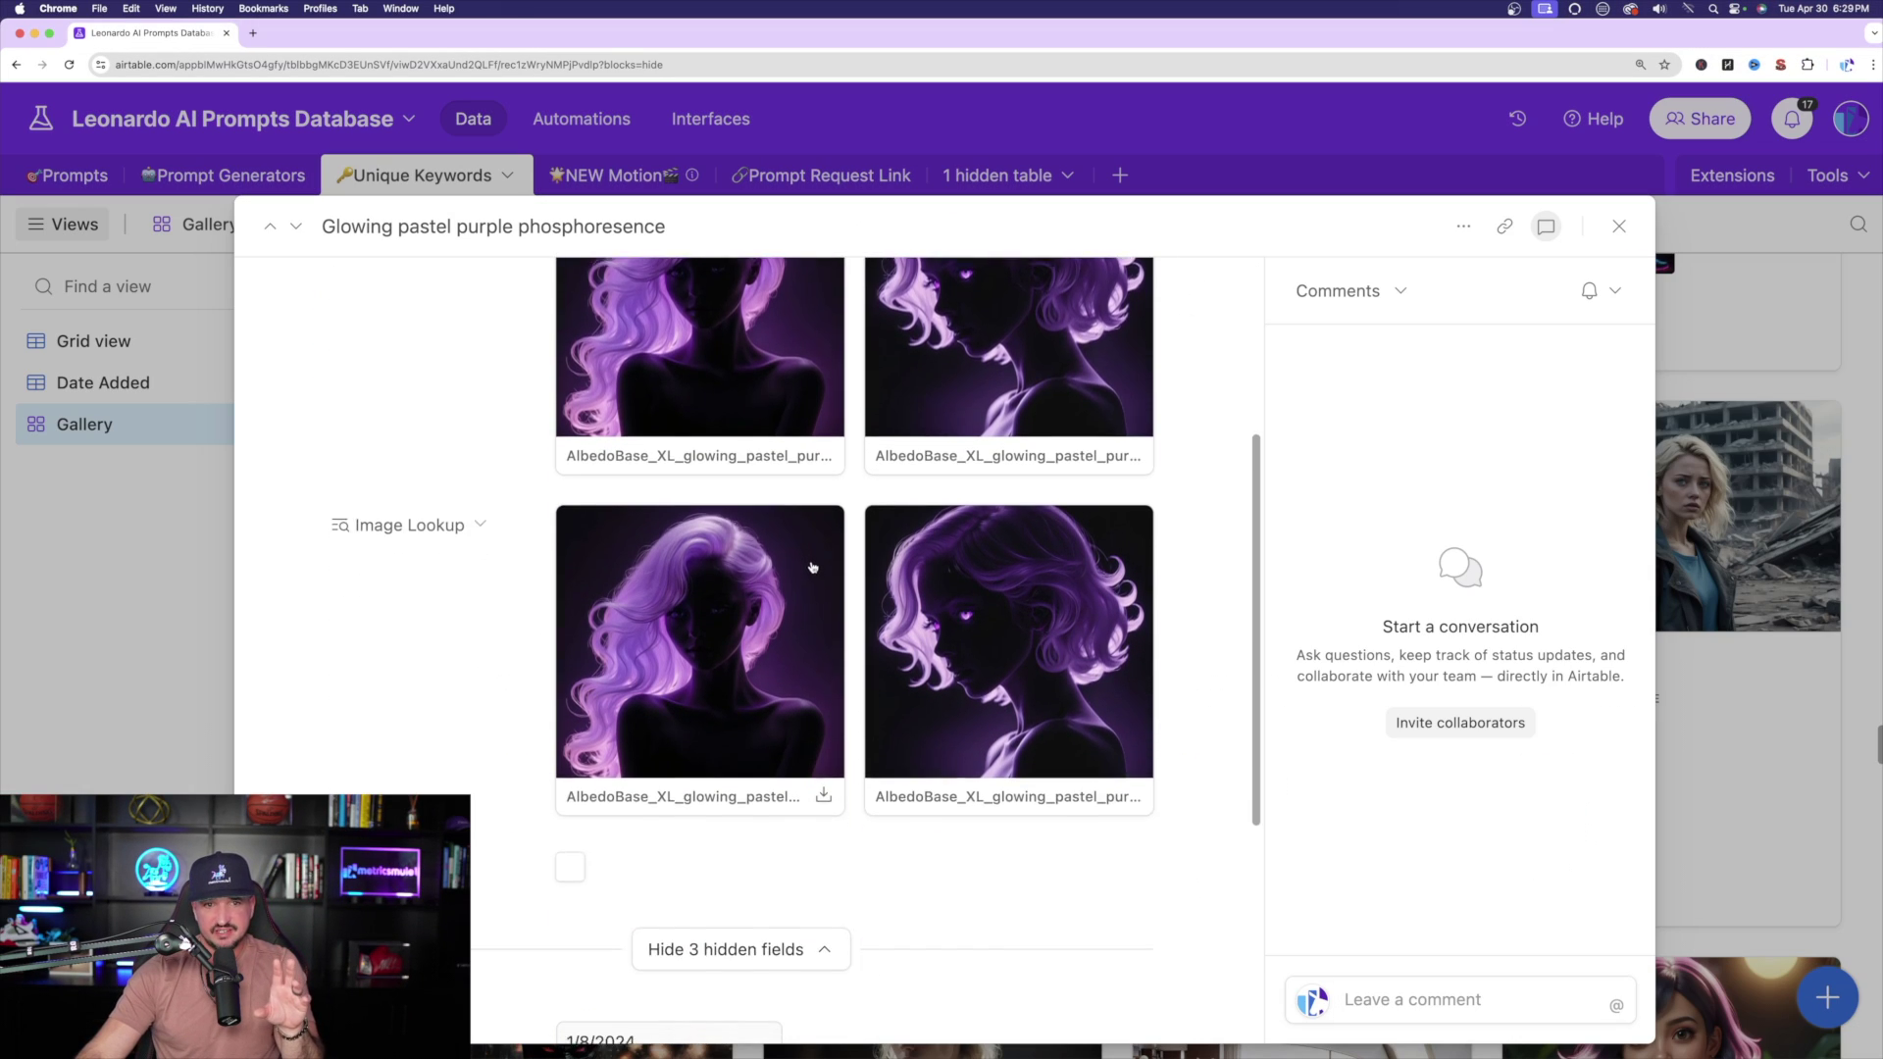
pyautogui.scroll(-2, 812, 567)
pyautogui.scroll(4, 826, 510)
pyautogui.click(736, 502)
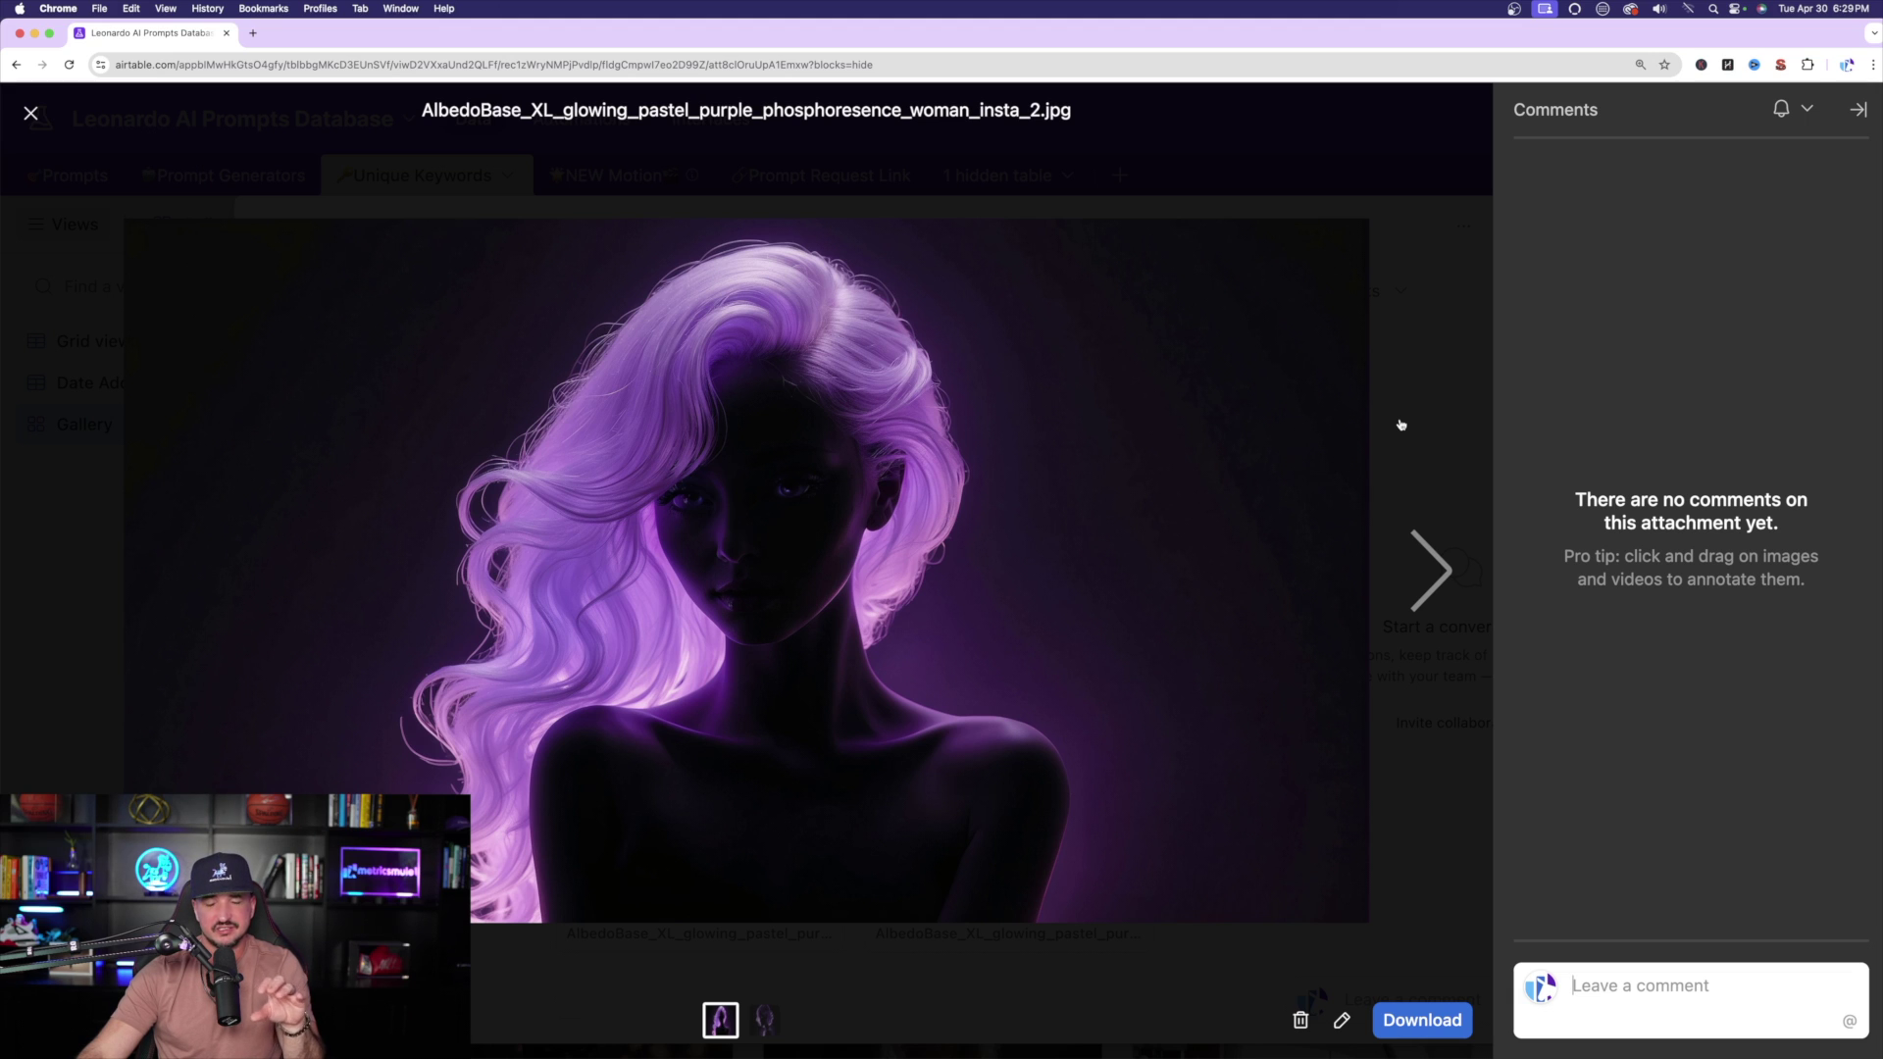
pyautogui.click(1401, 424)
pyautogui.press('Escape')
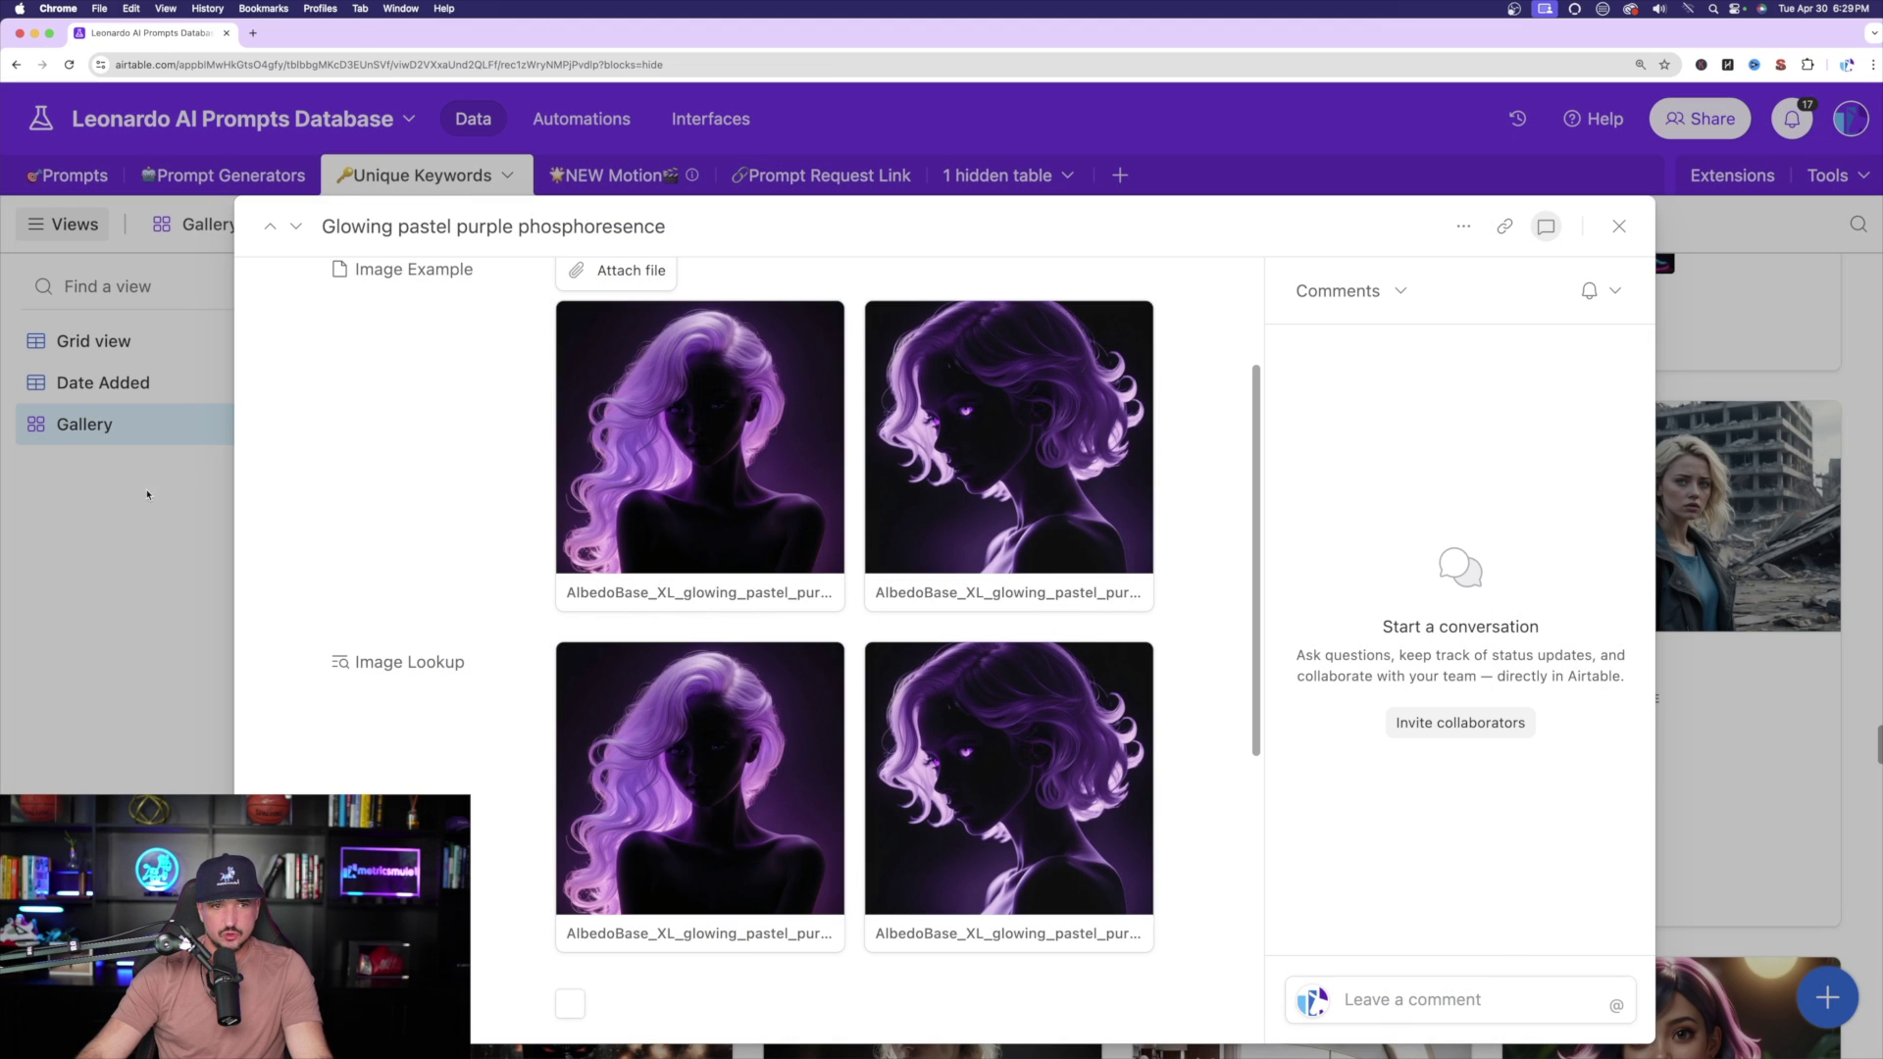
pyautogui.click(147, 495)
# Step: Open the Spiraliverse lion record, view its lion image, and highlight its prompt
pyautogui.scroll(-5, 901, 590)
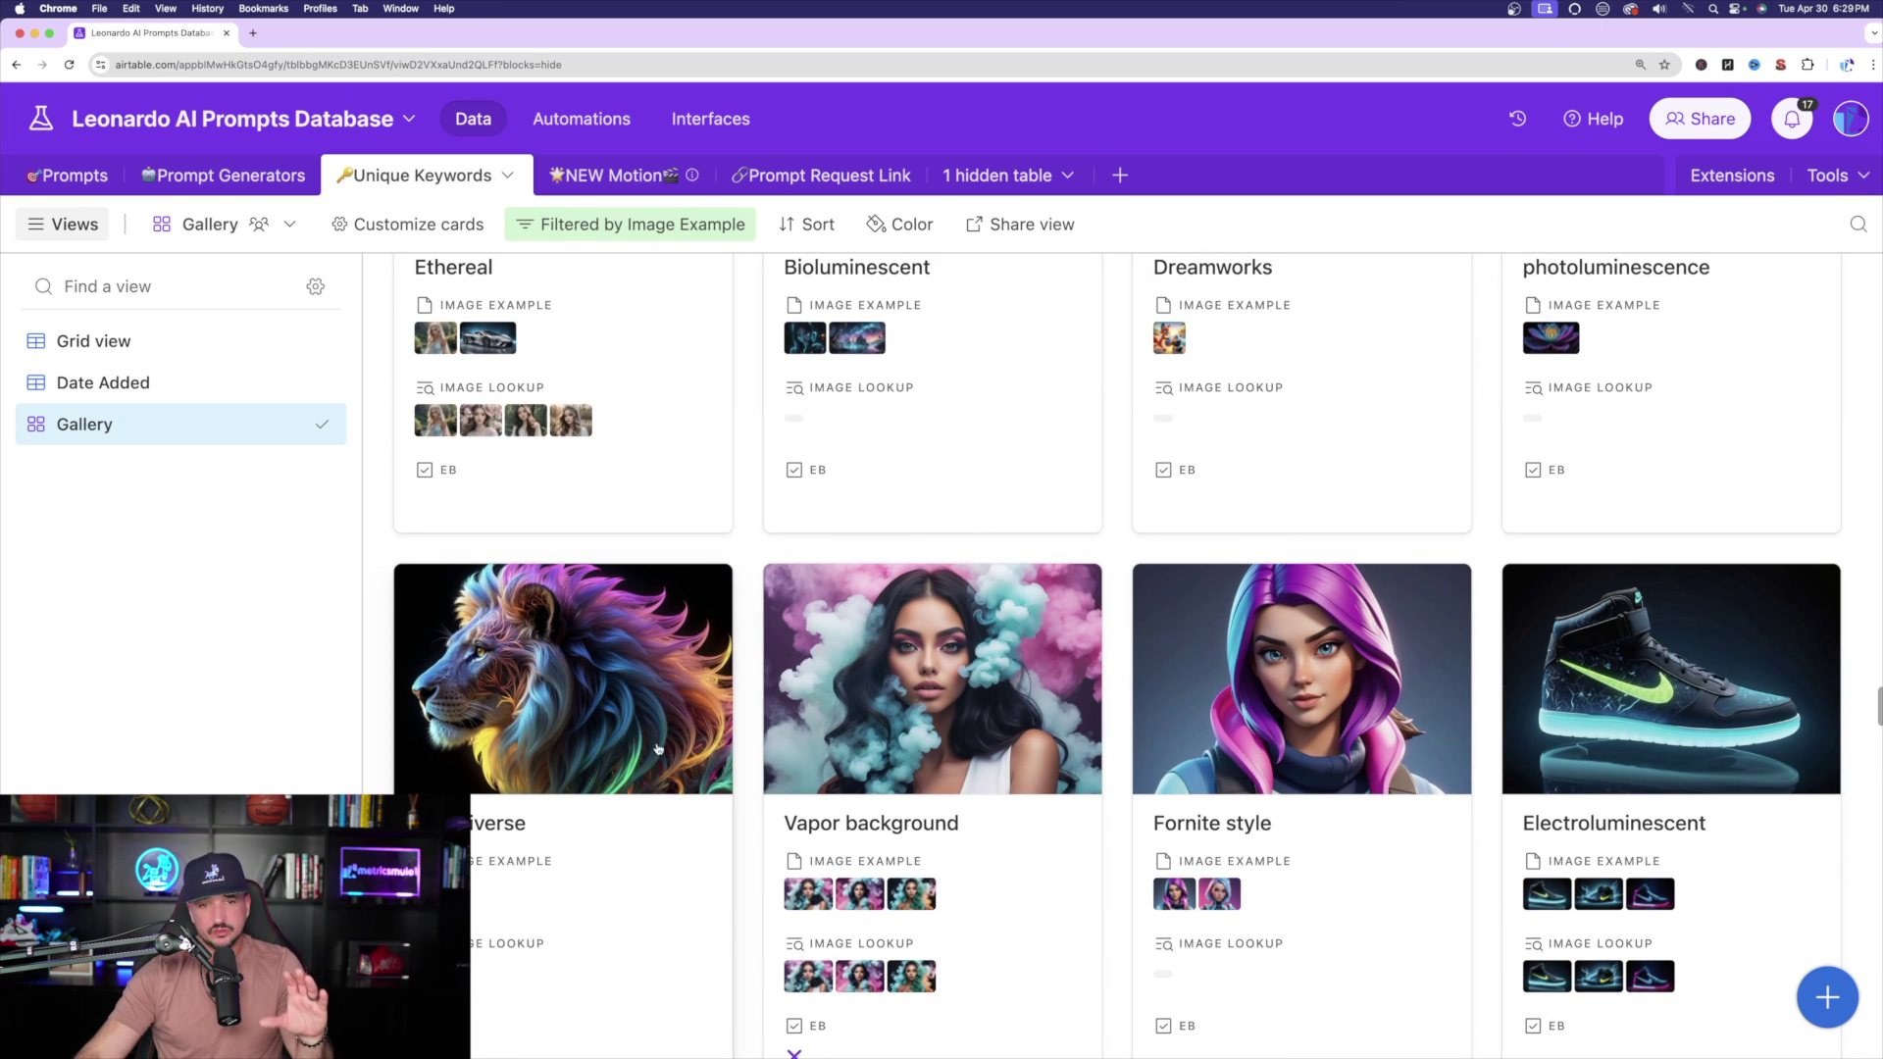
pyautogui.click(653, 738)
pyautogui.scroll(-10, 904, 647)
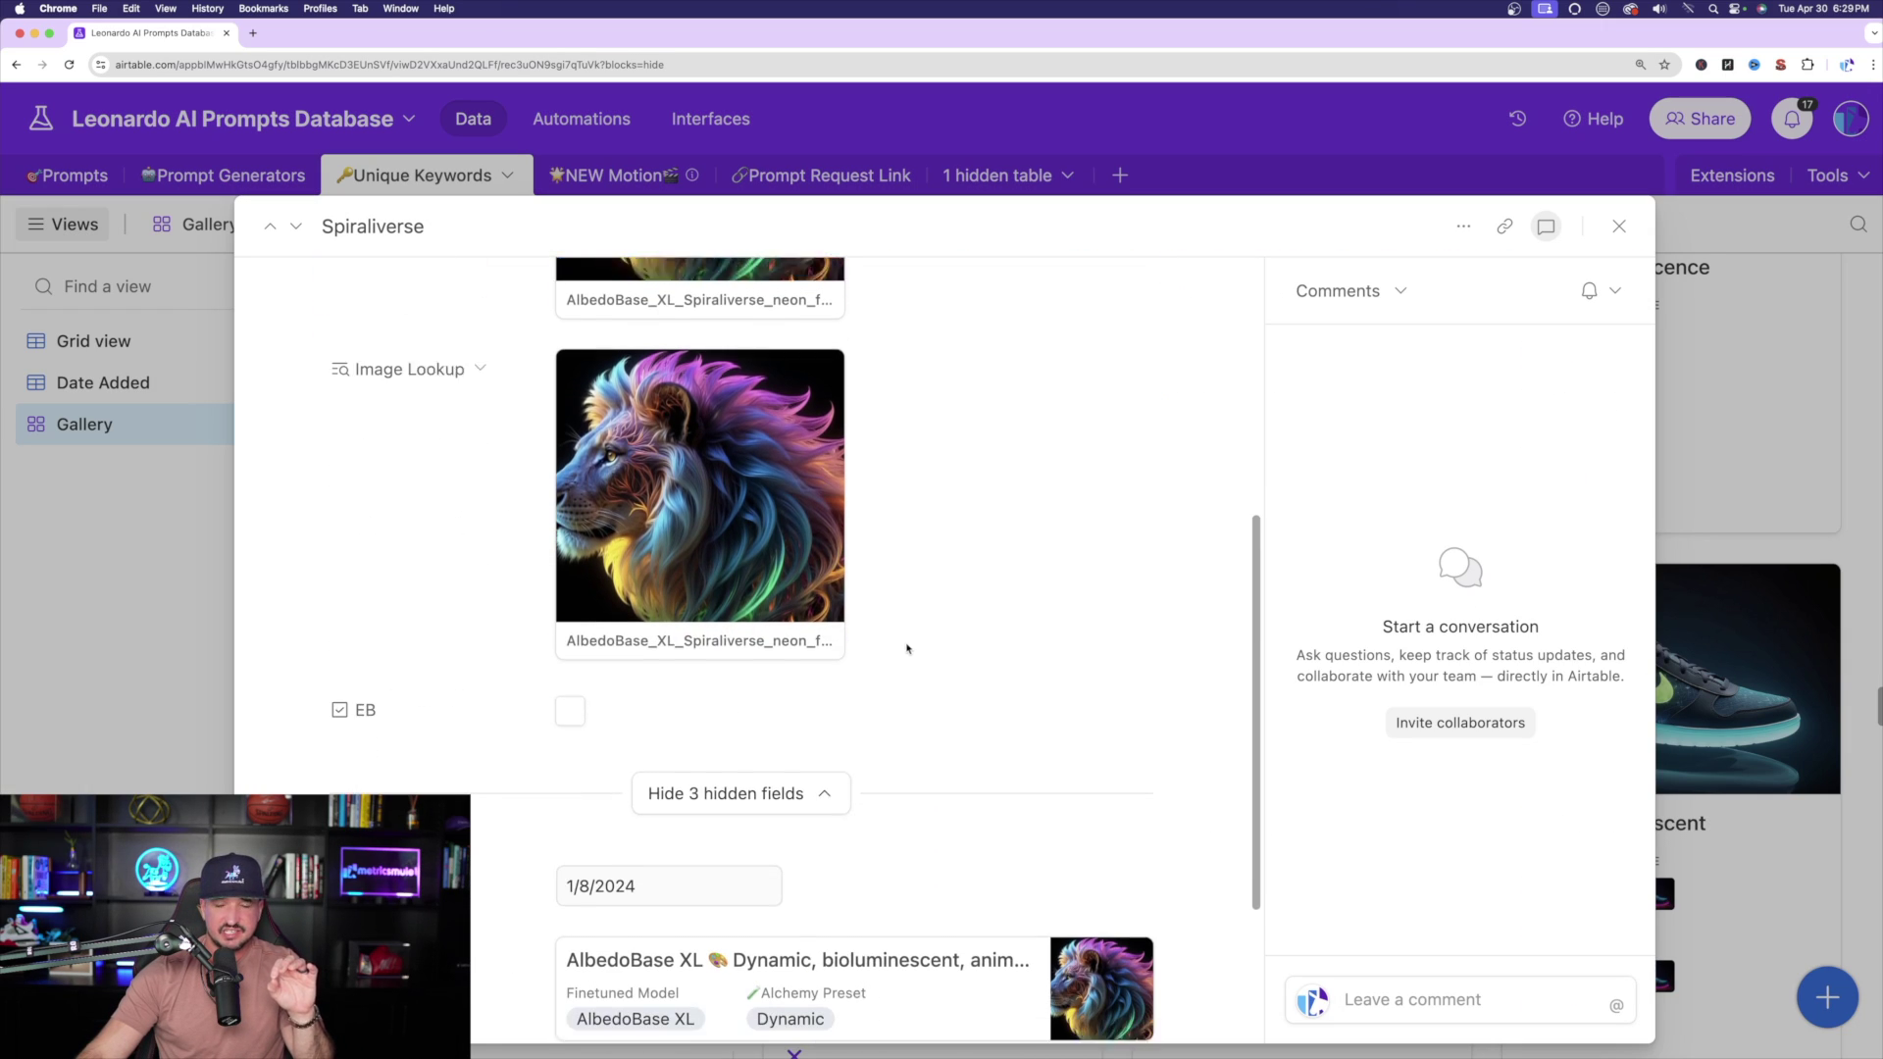
pyautogui.scroll(4, 884, 570)
pyautogui.click(700, 608)
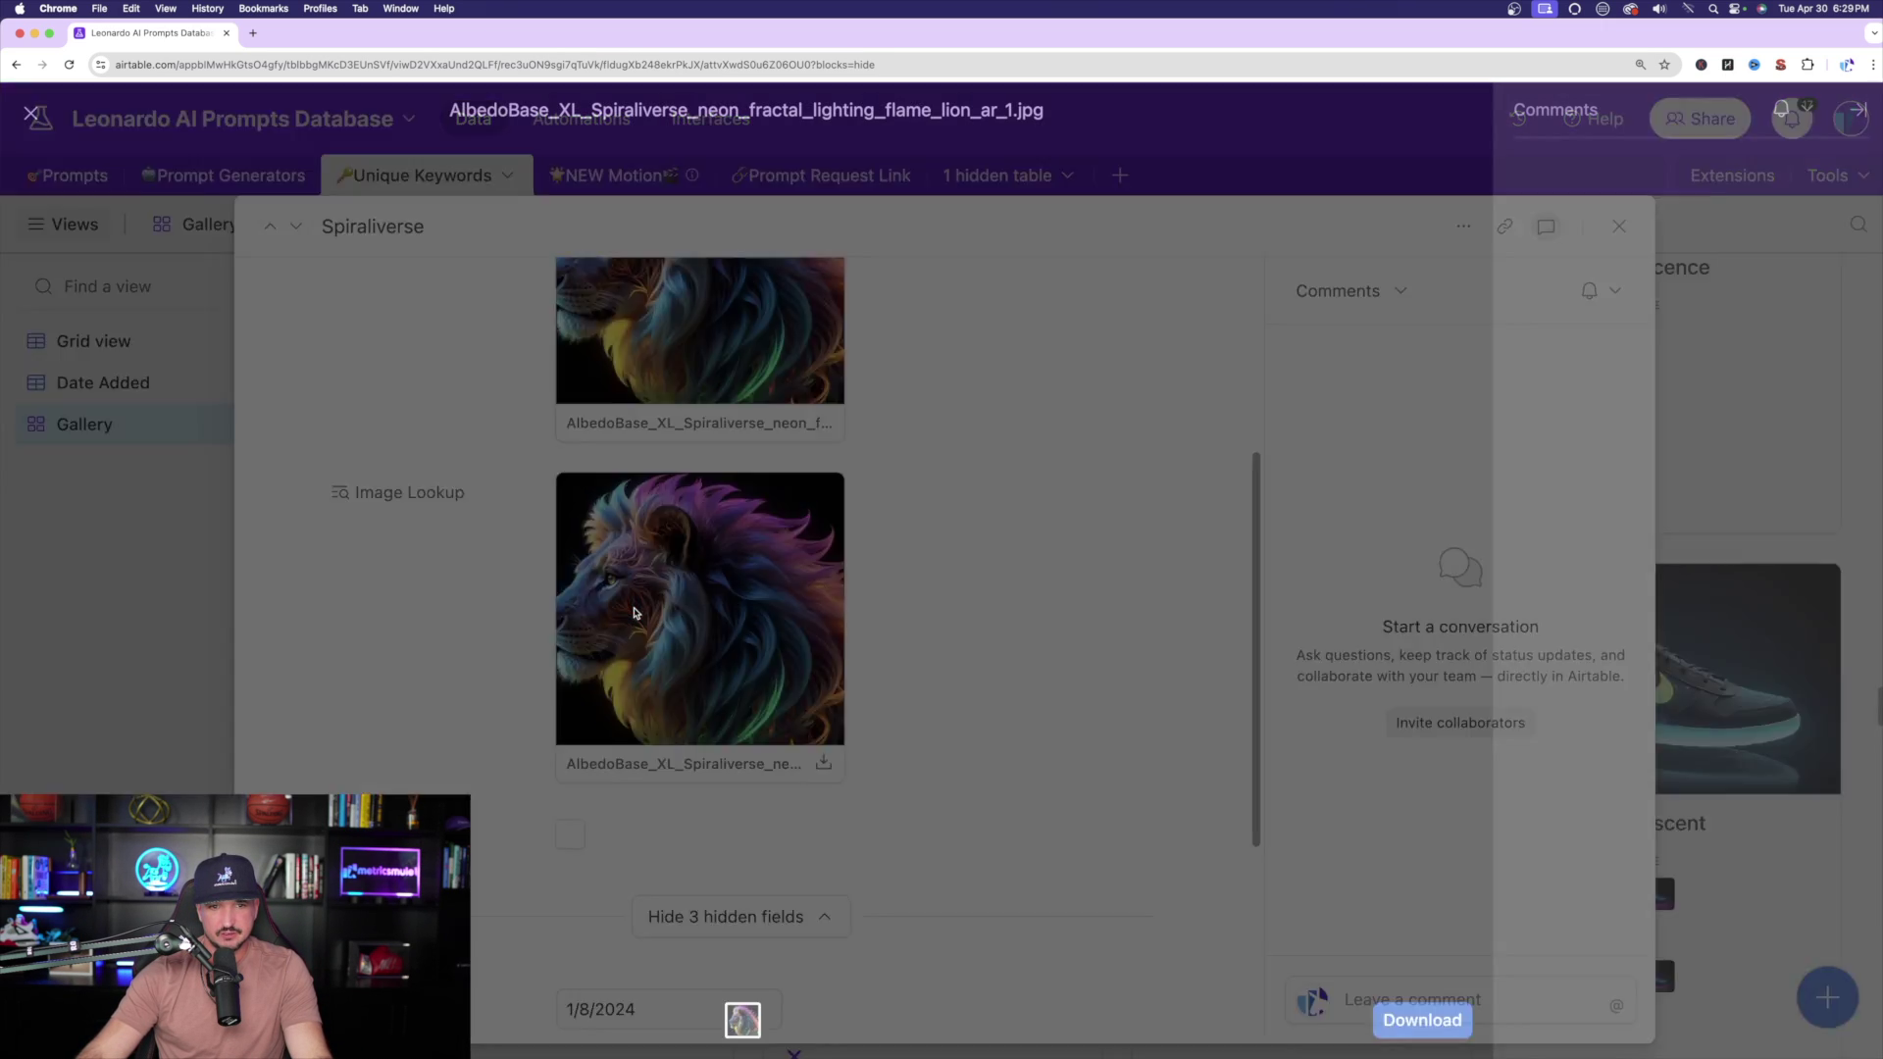
pyautogui.click(1362, 330)
pyautogui.scroll(-4, 883, 785)
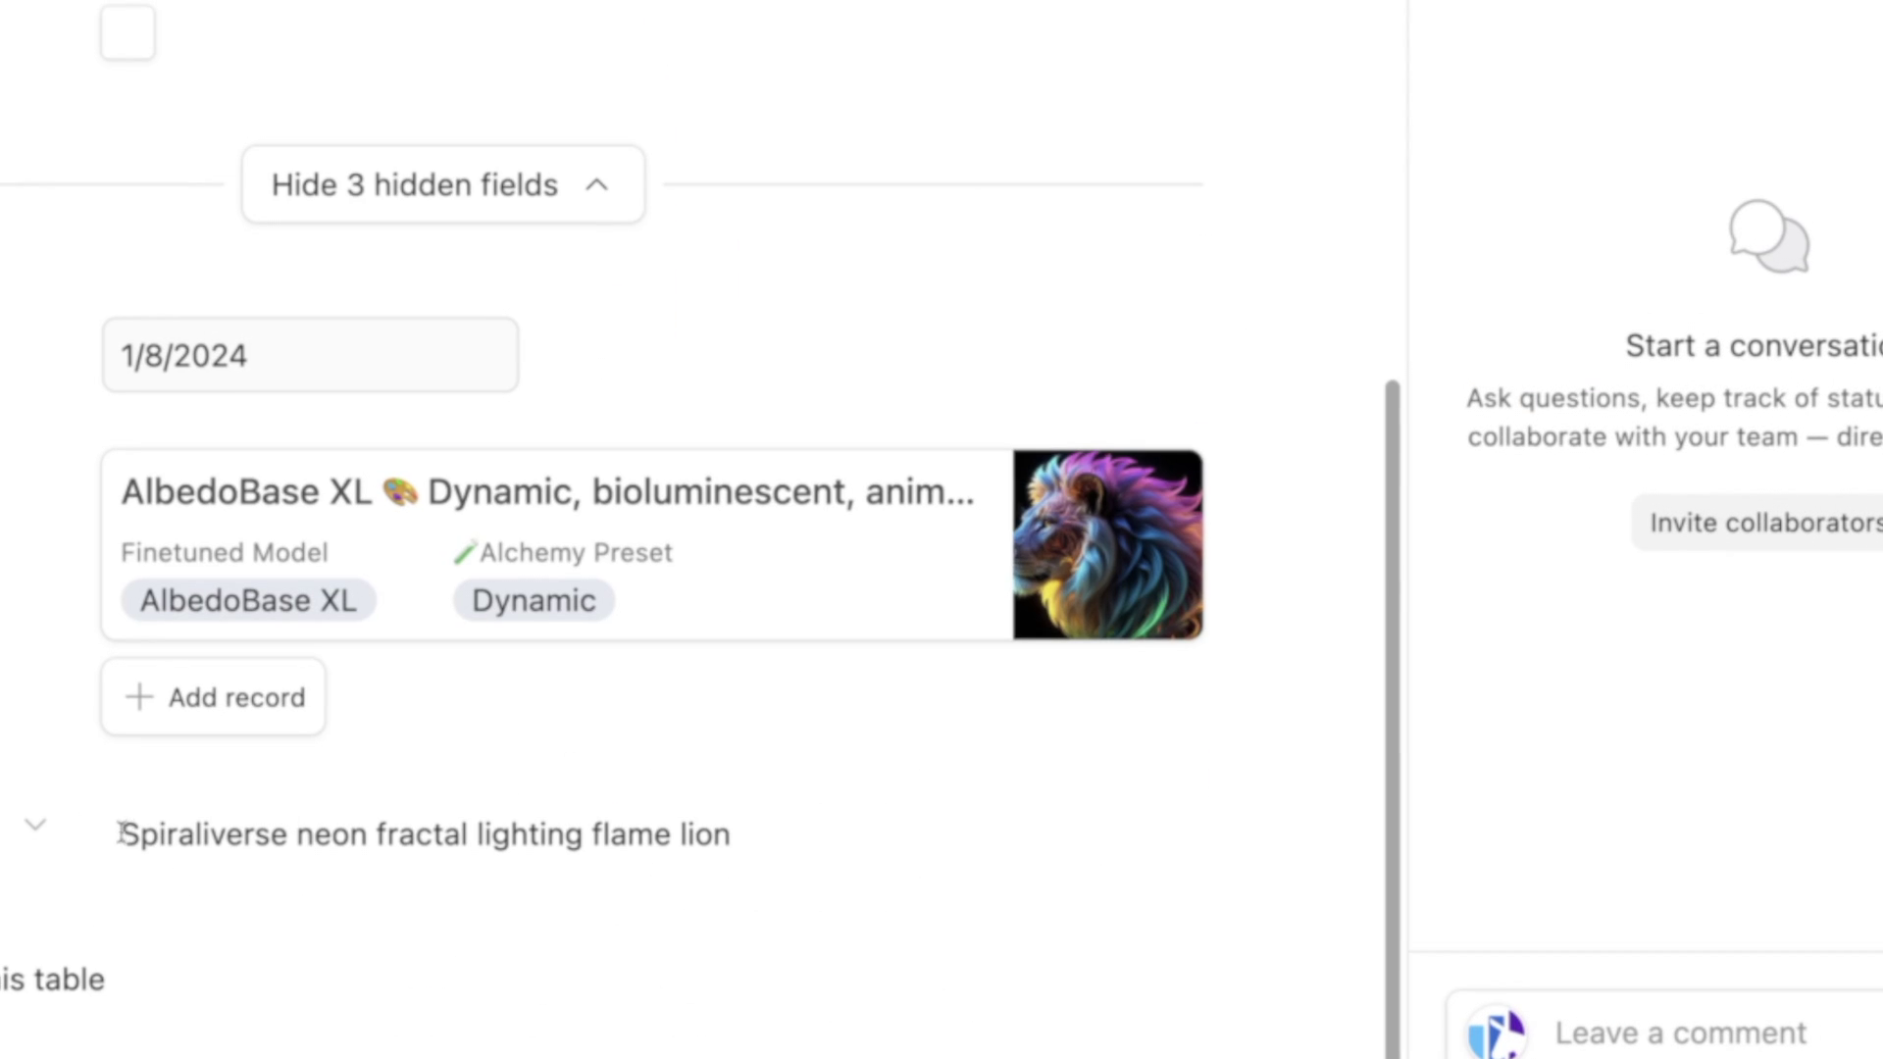
pyautogui.moveTo(120, 834); pyautogui.dragTo(766, 847)
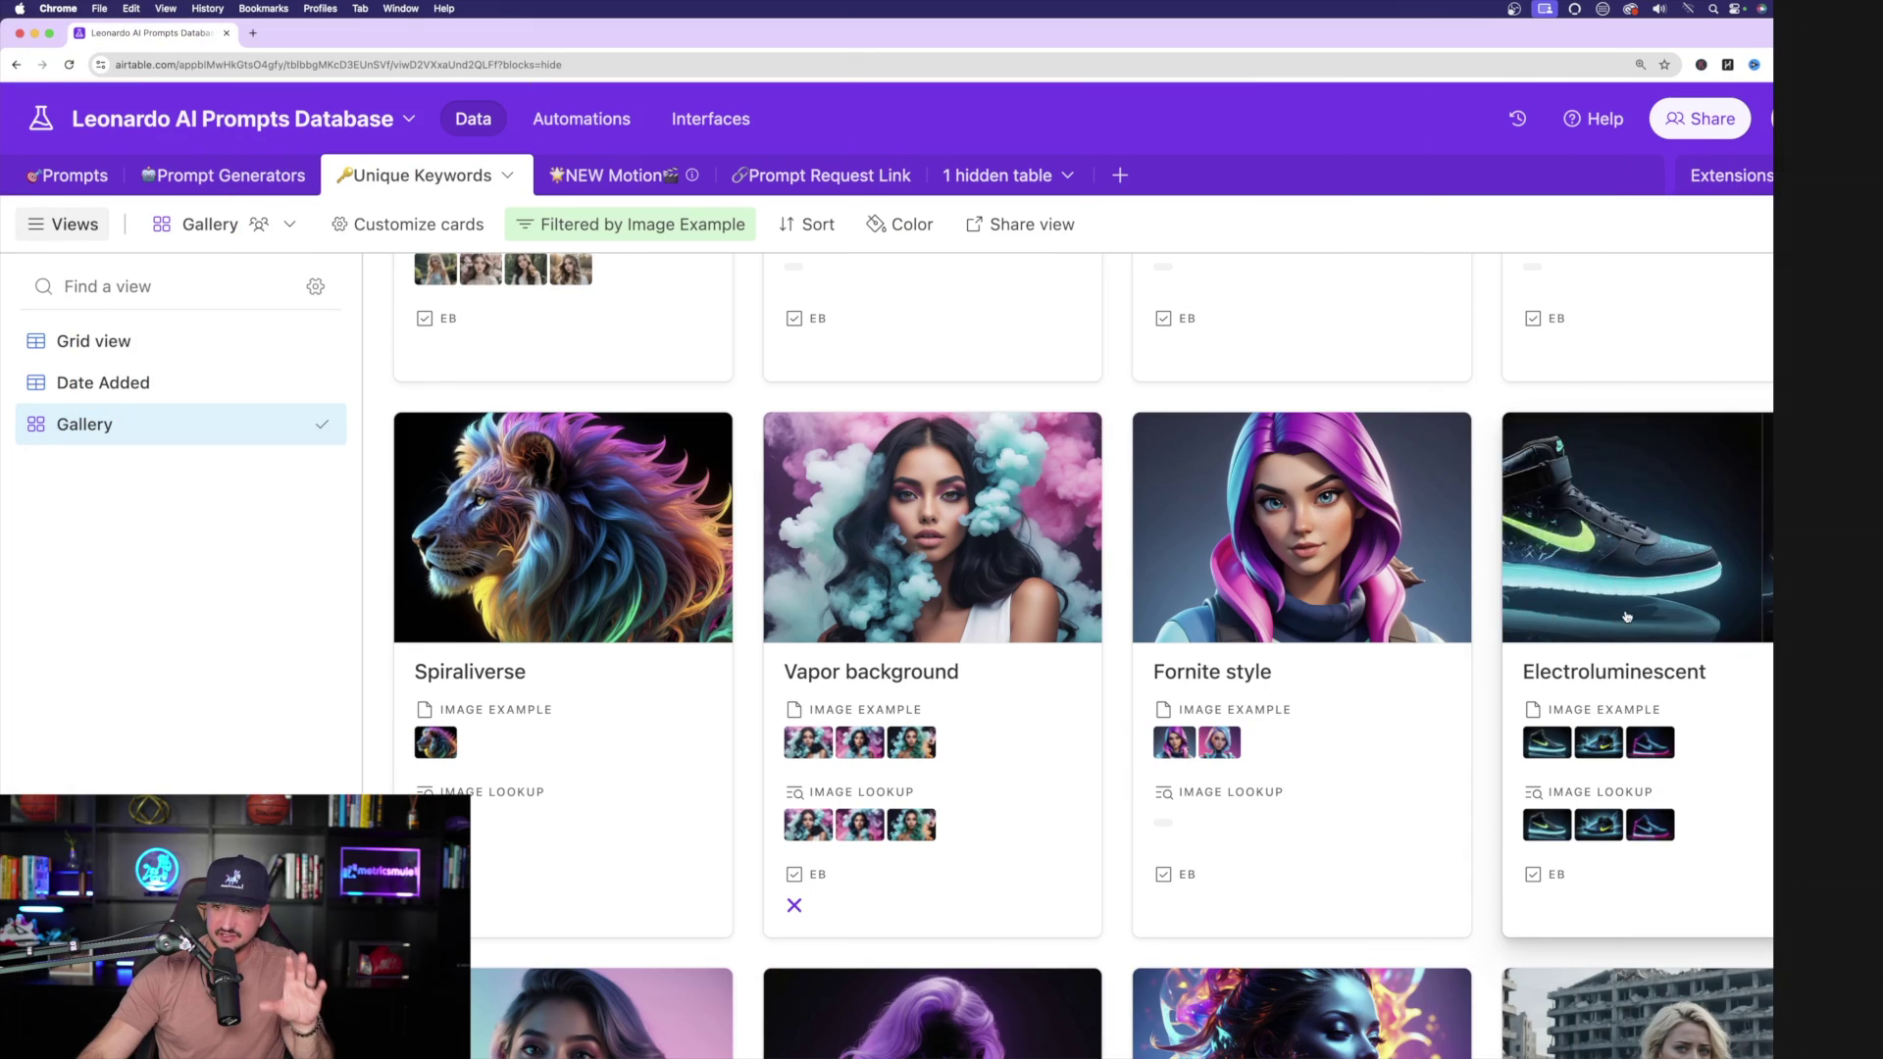
# Step: In the Electroluminescent record, view the sneaker images through the lightning and neon pink ones
pyautogui.click(1648, 550)
pyautogui.scroll(-3, 421, 517)
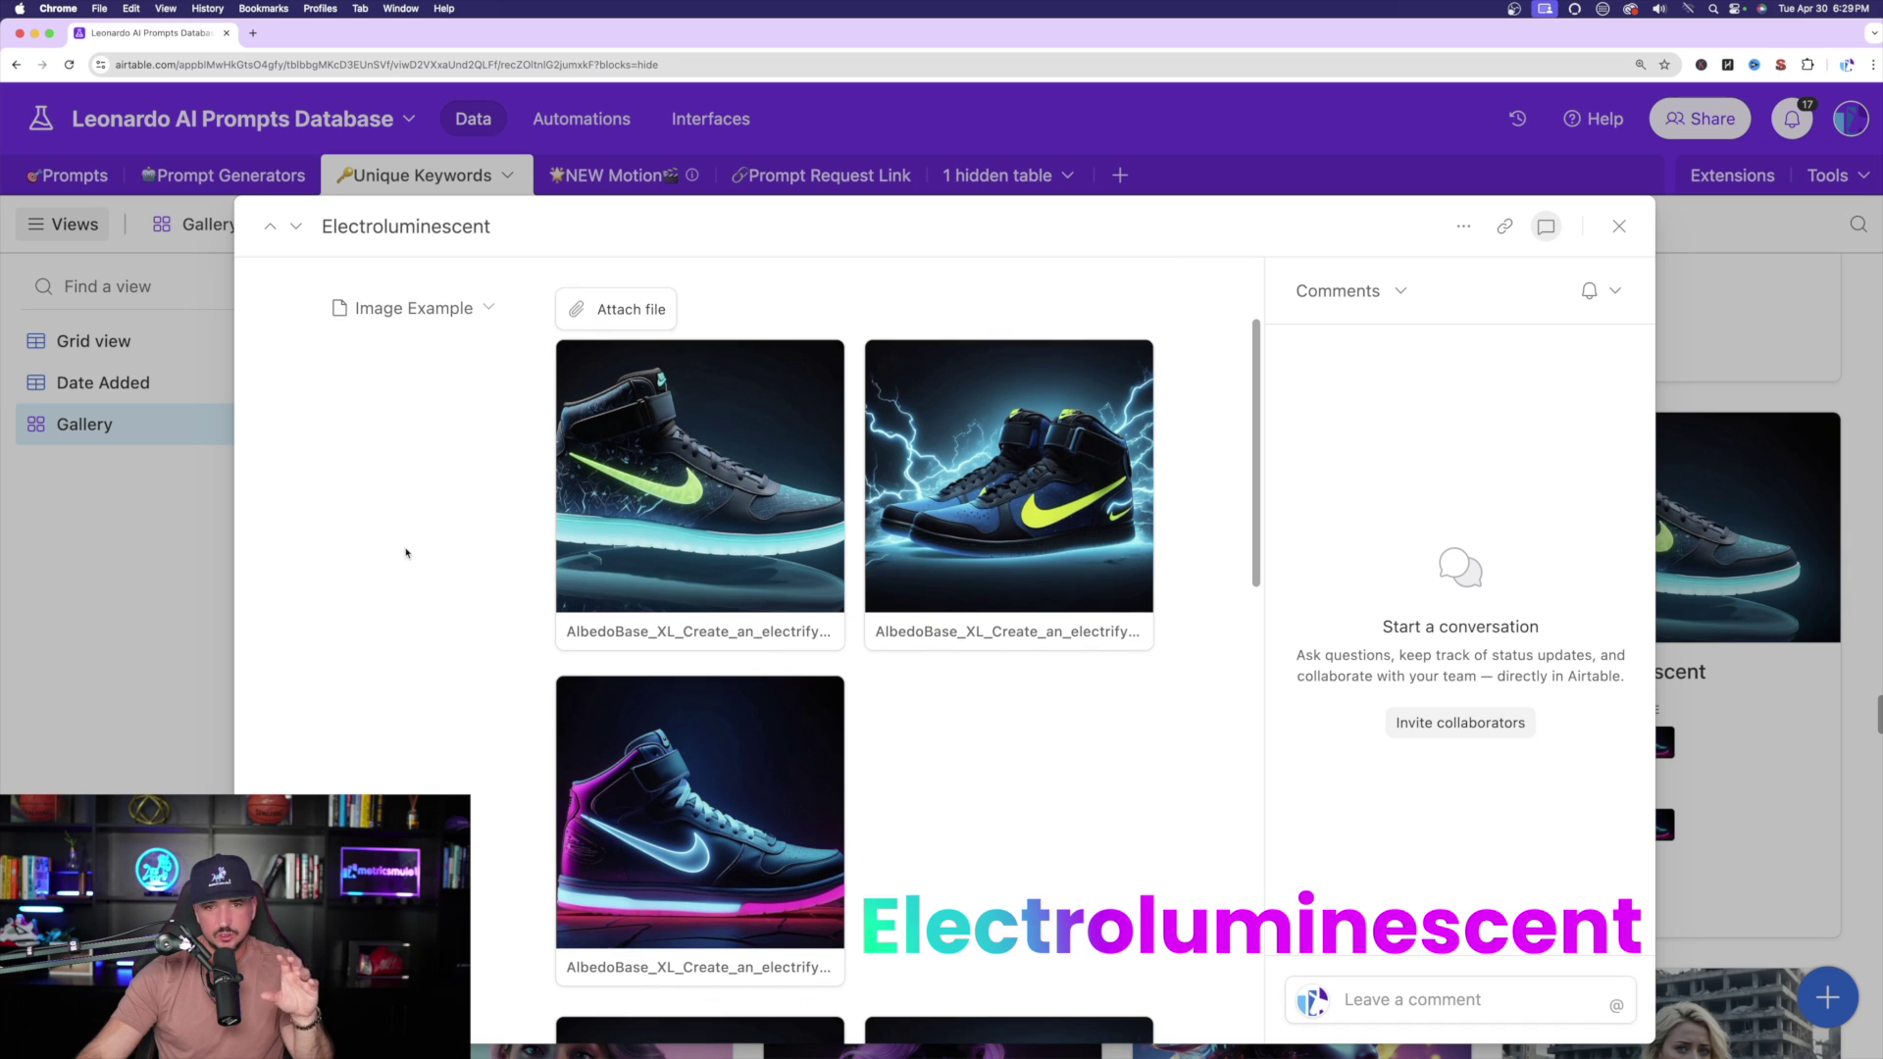
pyautogui.click(665, 442)
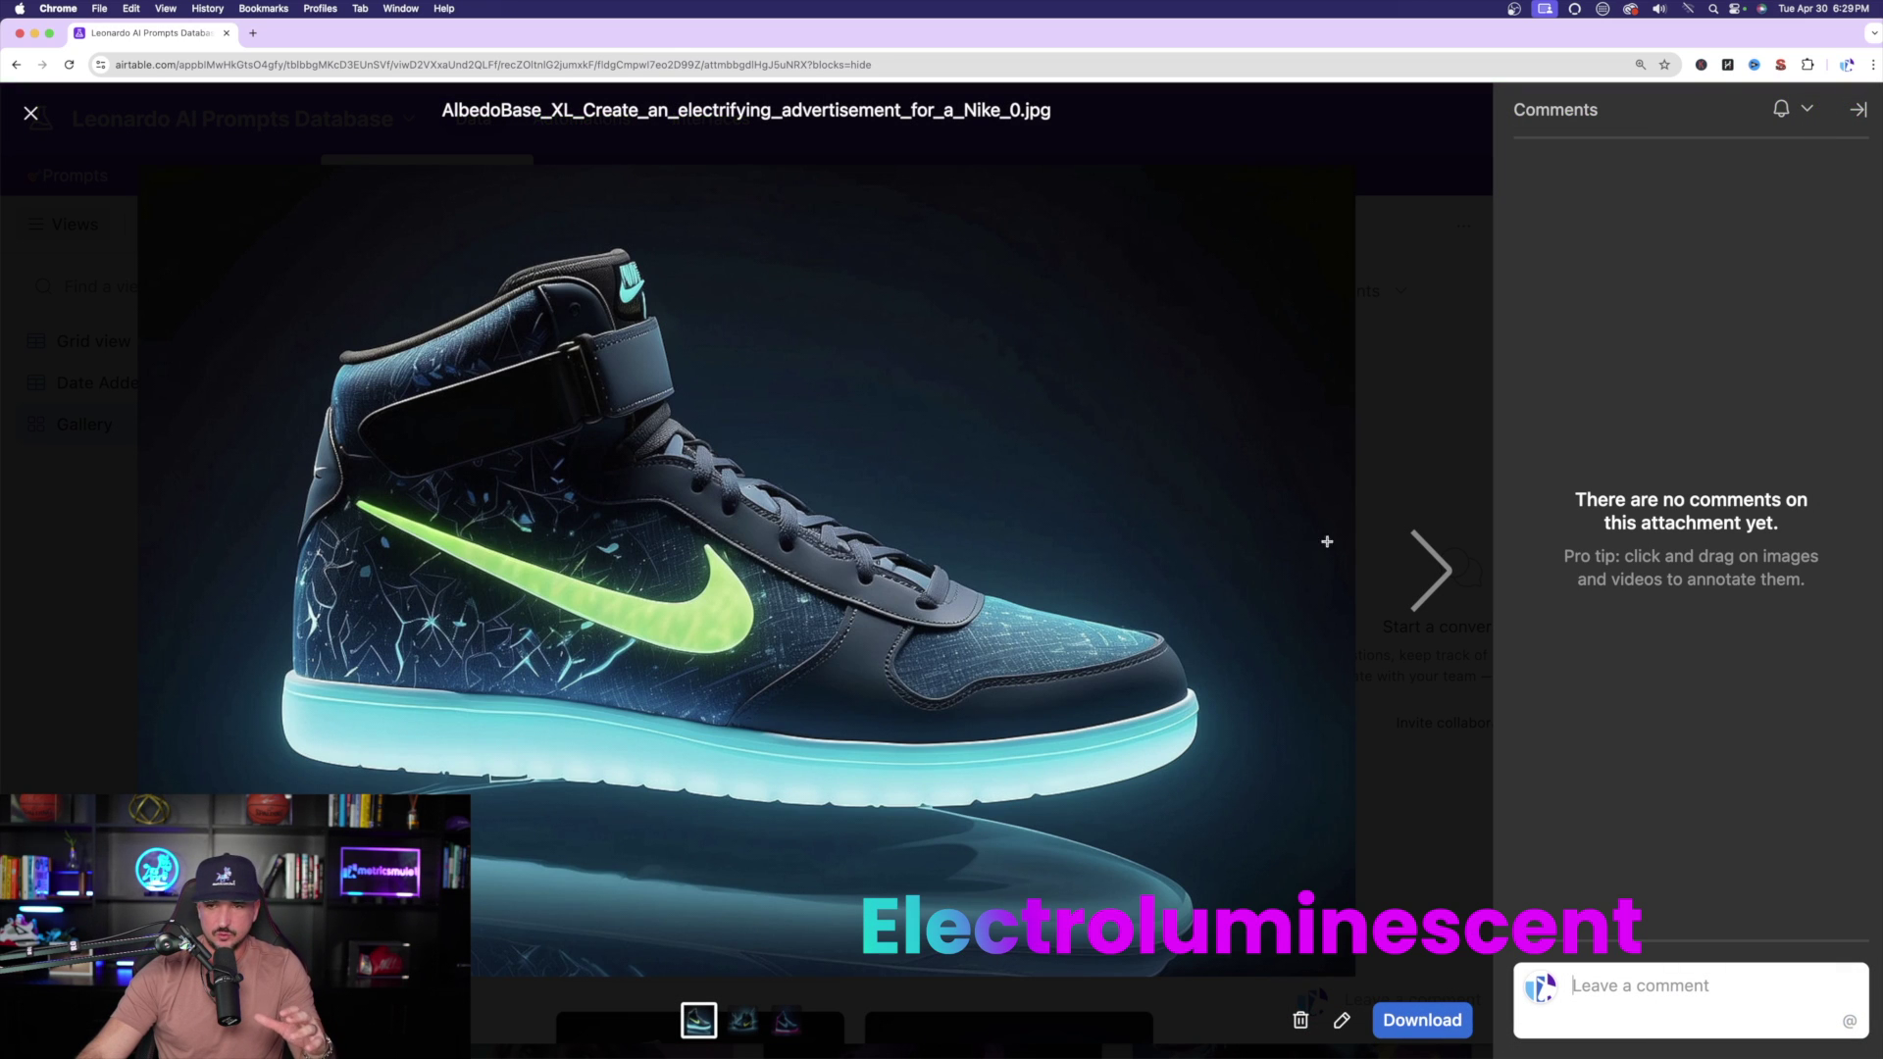
pyautogui.click(1438, 574)
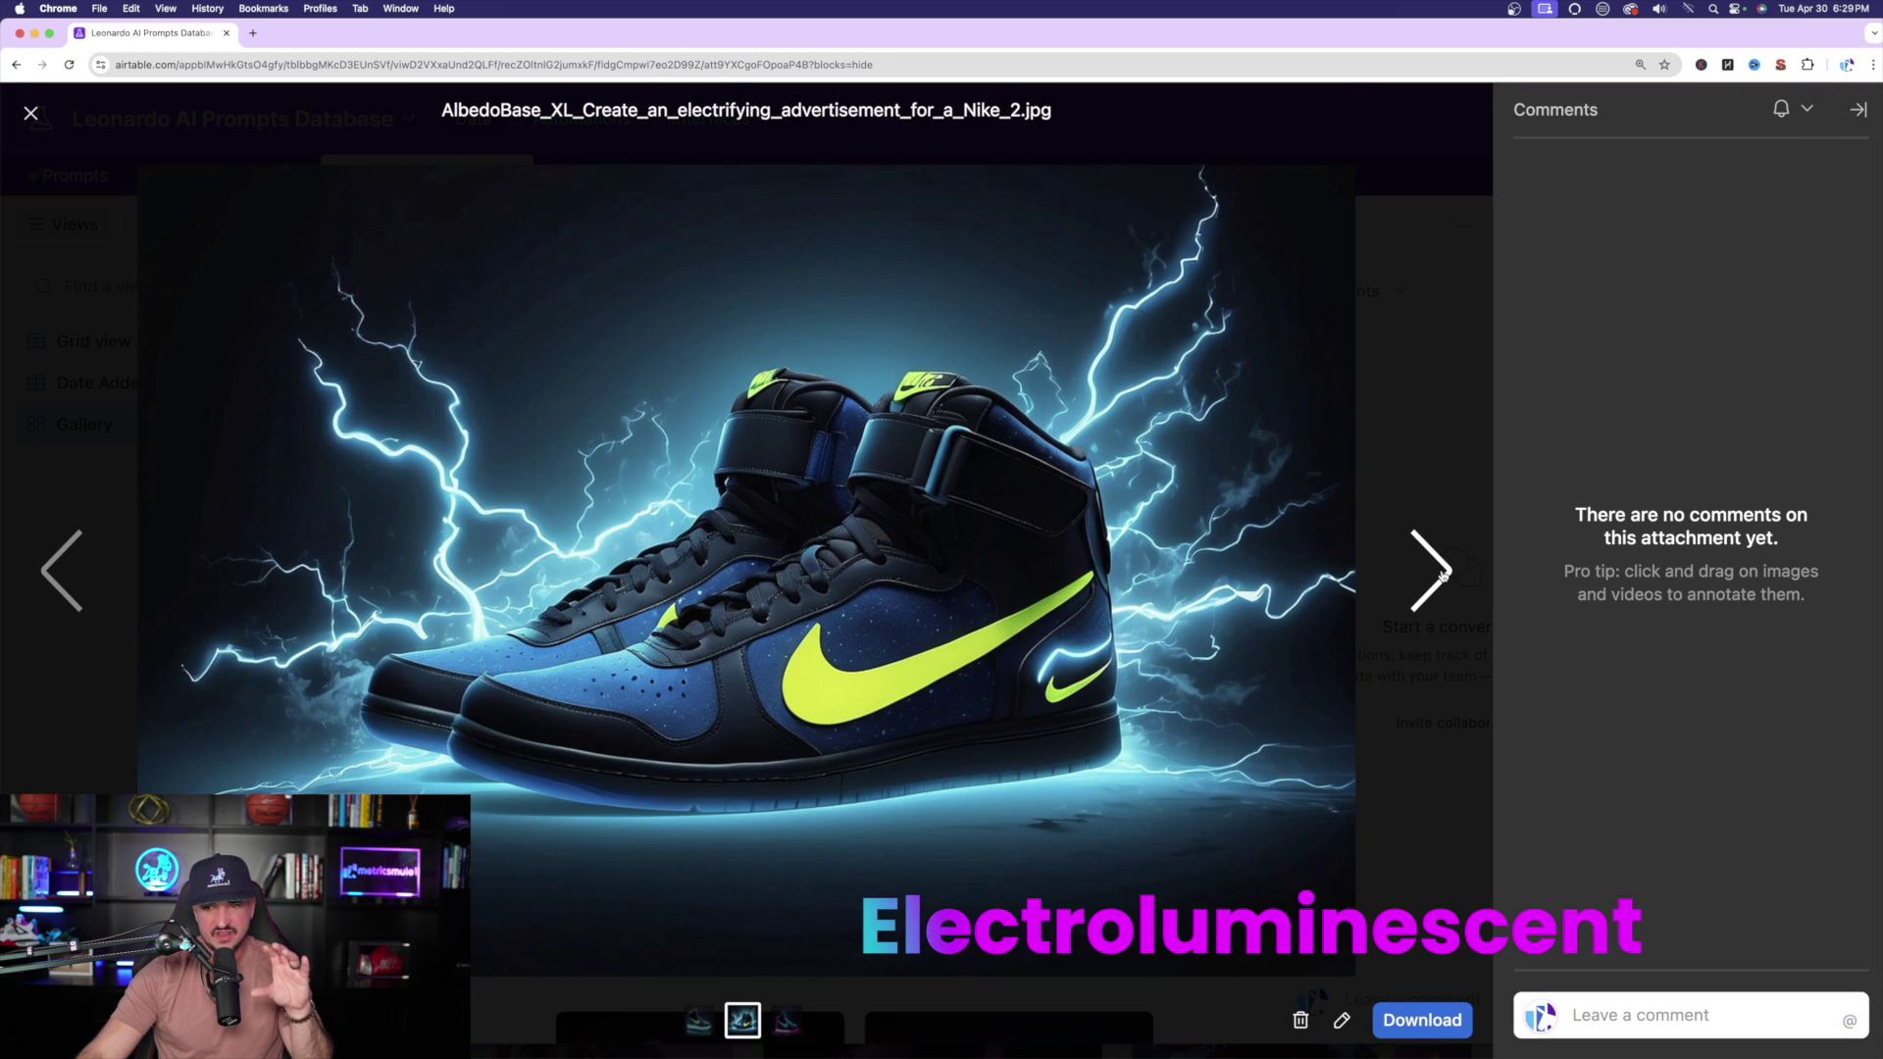
pyautogui.click(1441, 576)
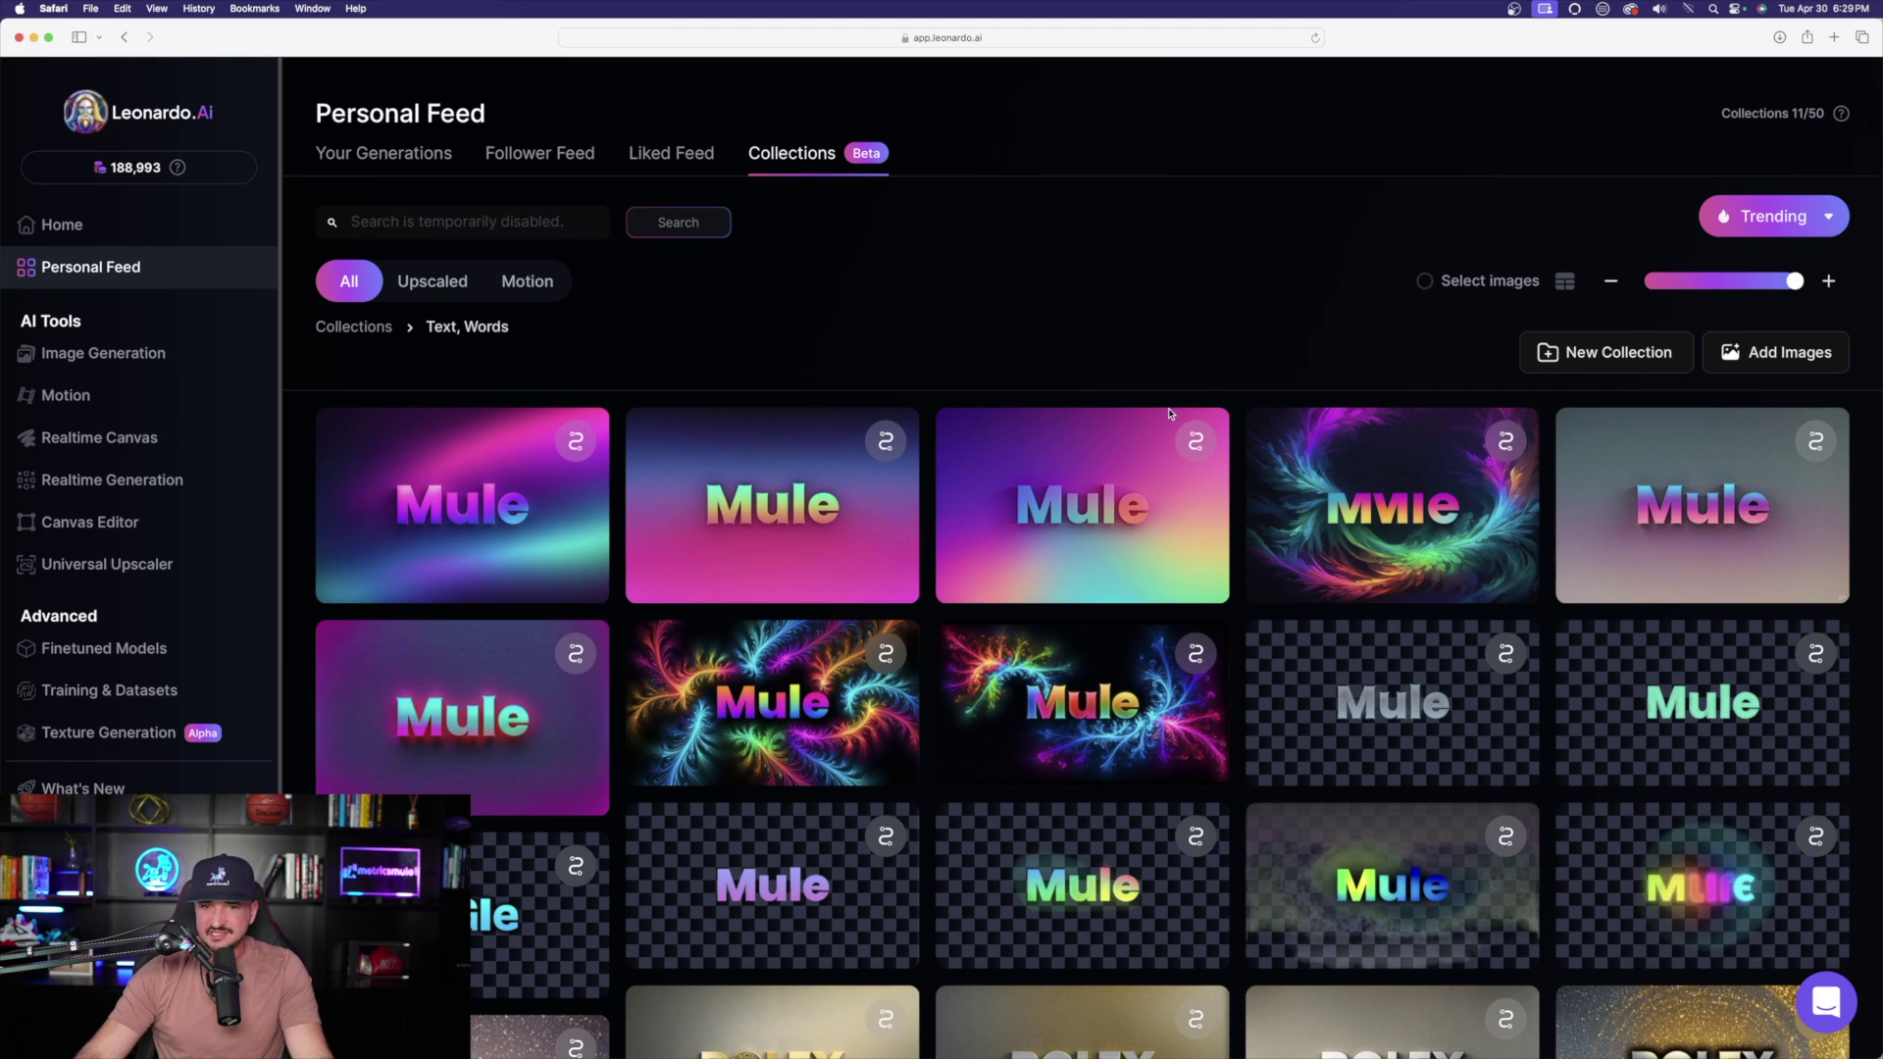
# Step: Inspect the MGle electroluminescent image's details, then close them
pyautogui.moveTo(1073, 677)
pyautogui.scroll(-5, 1057, 714)
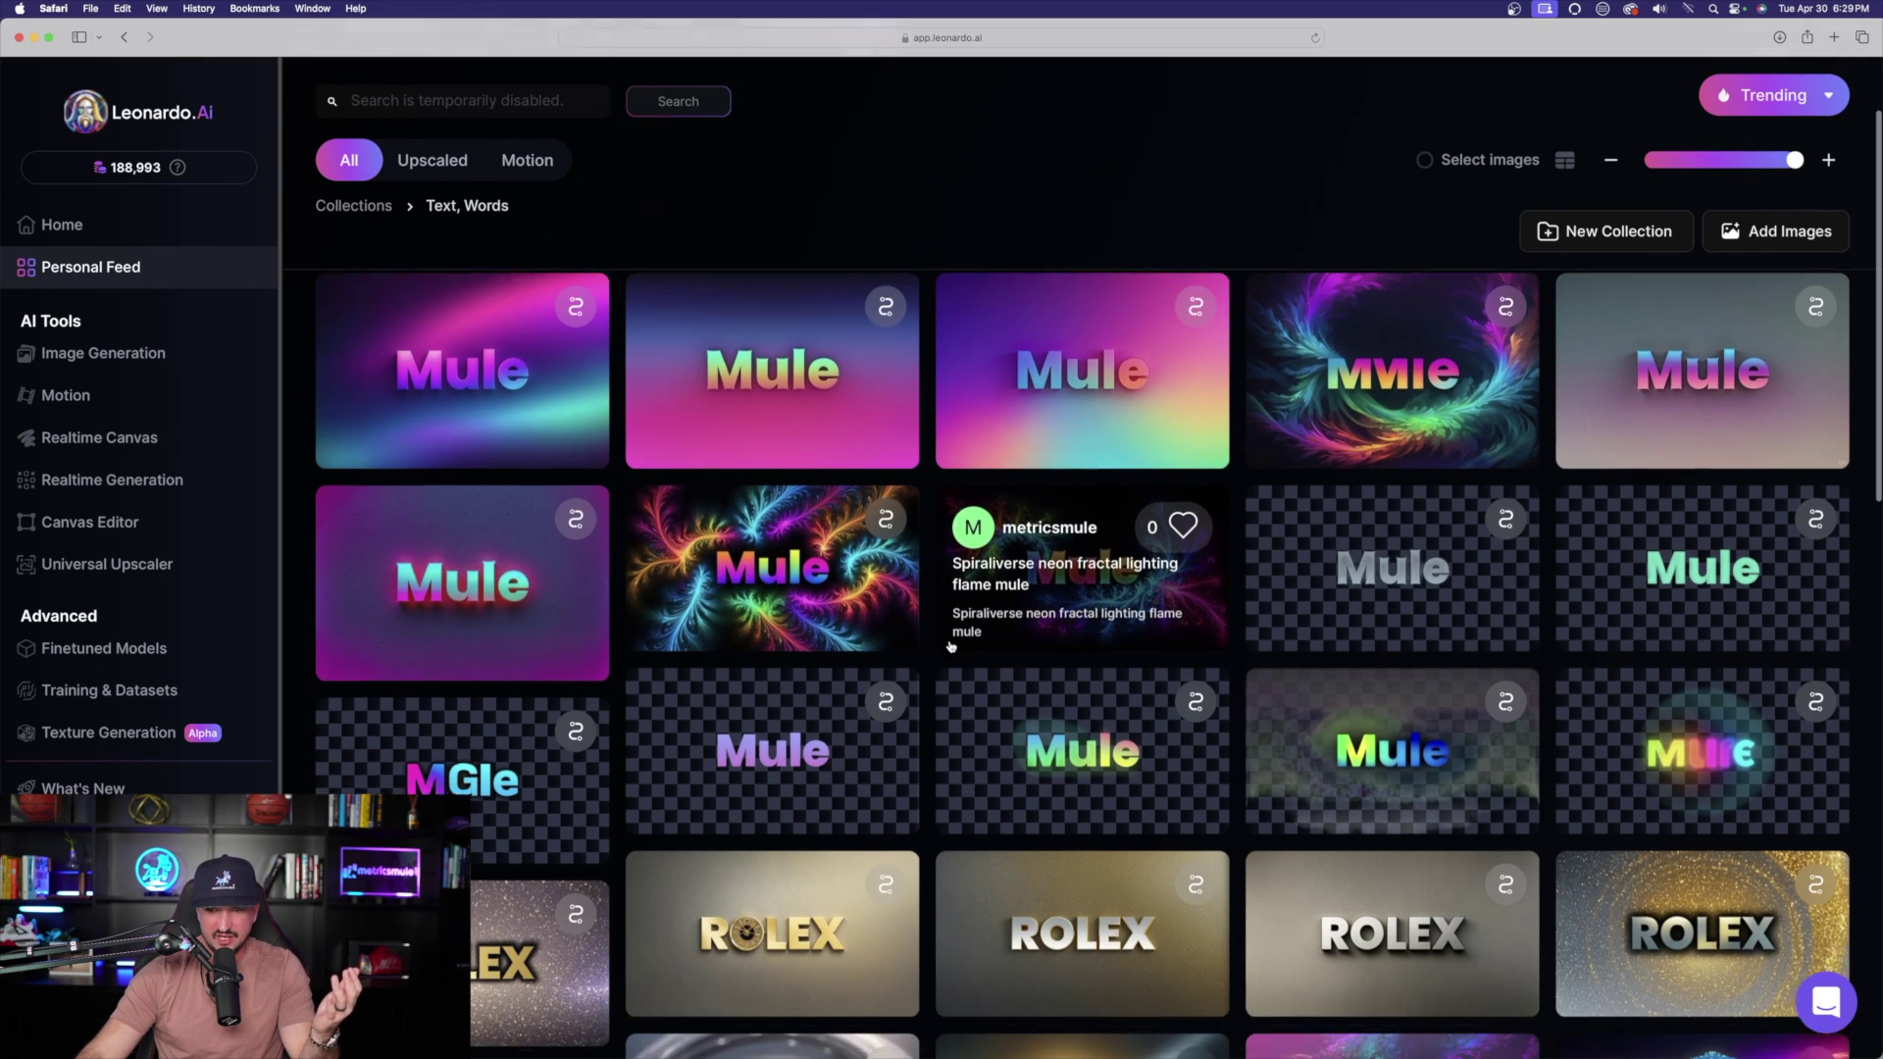
pyautogui.click(455, 690)
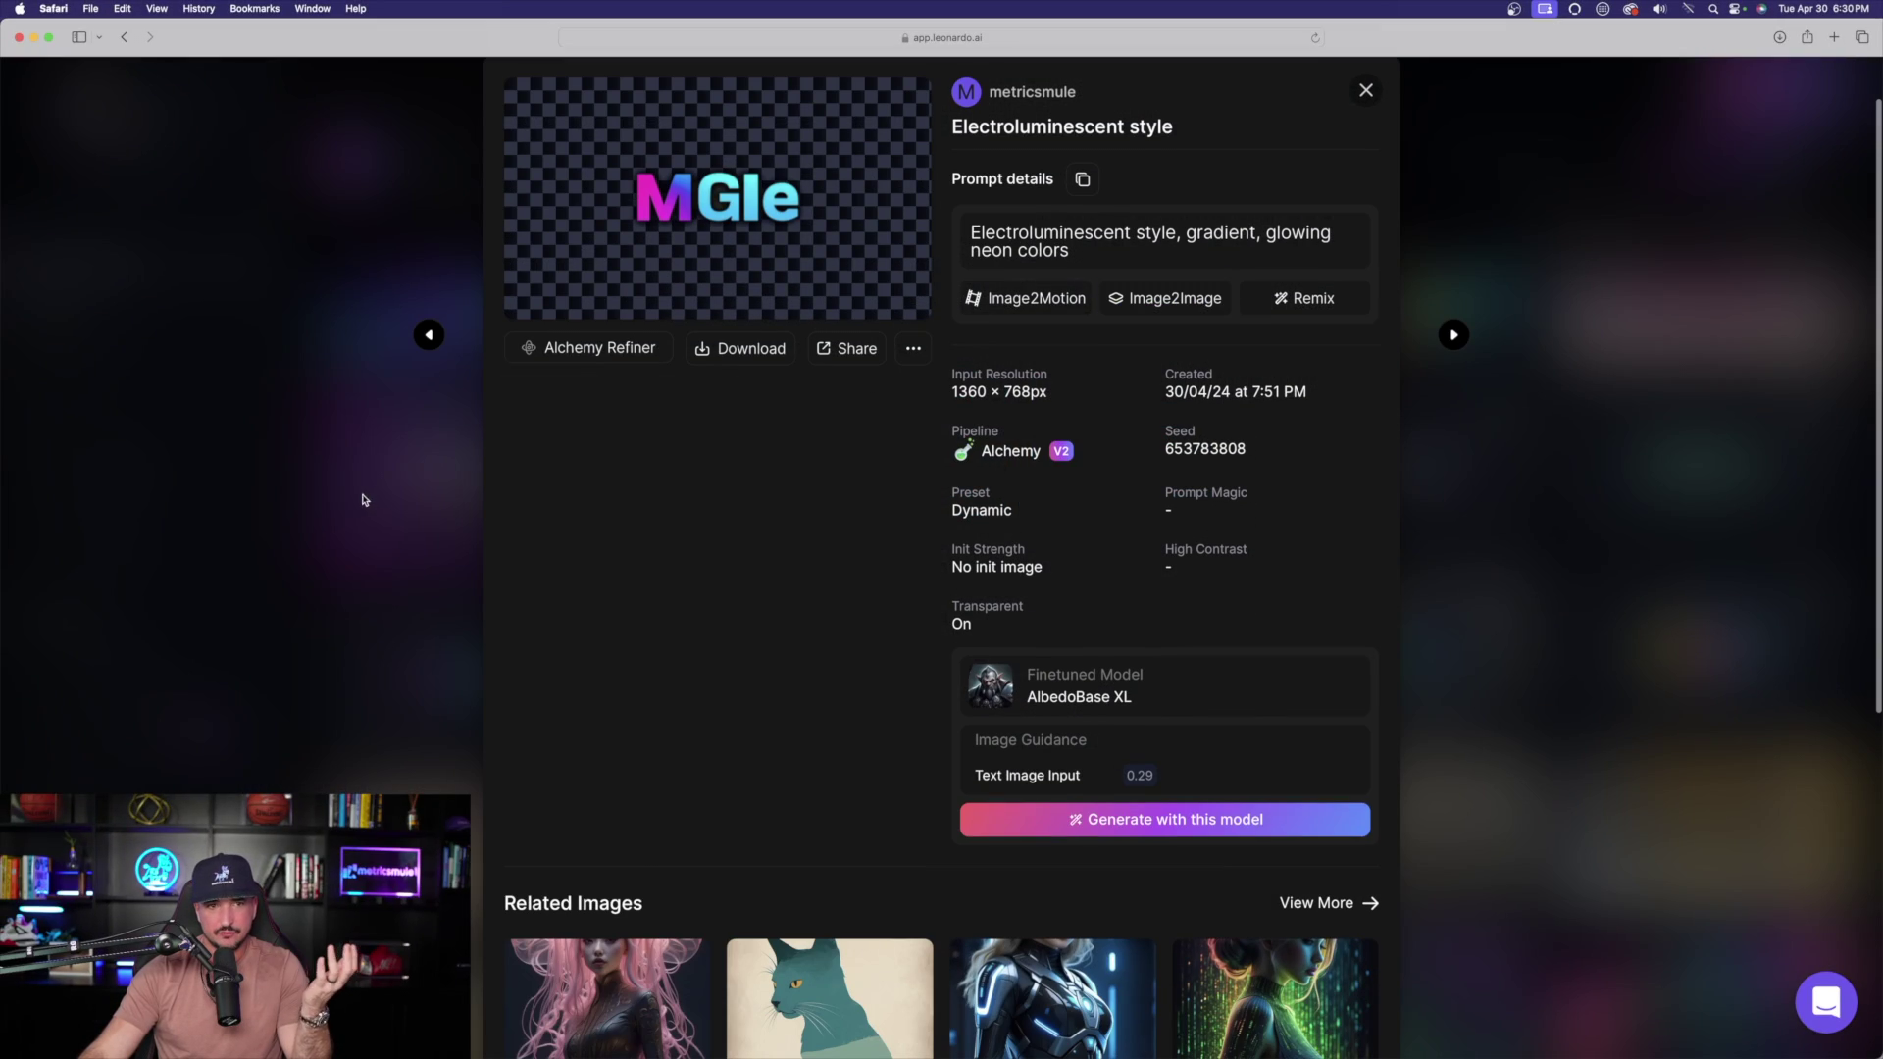
pyautogui.click(362, 500)
# Step: View the purple Mule image full size, then step to the rainbow Mule image
pyautogui.click(868, 656)
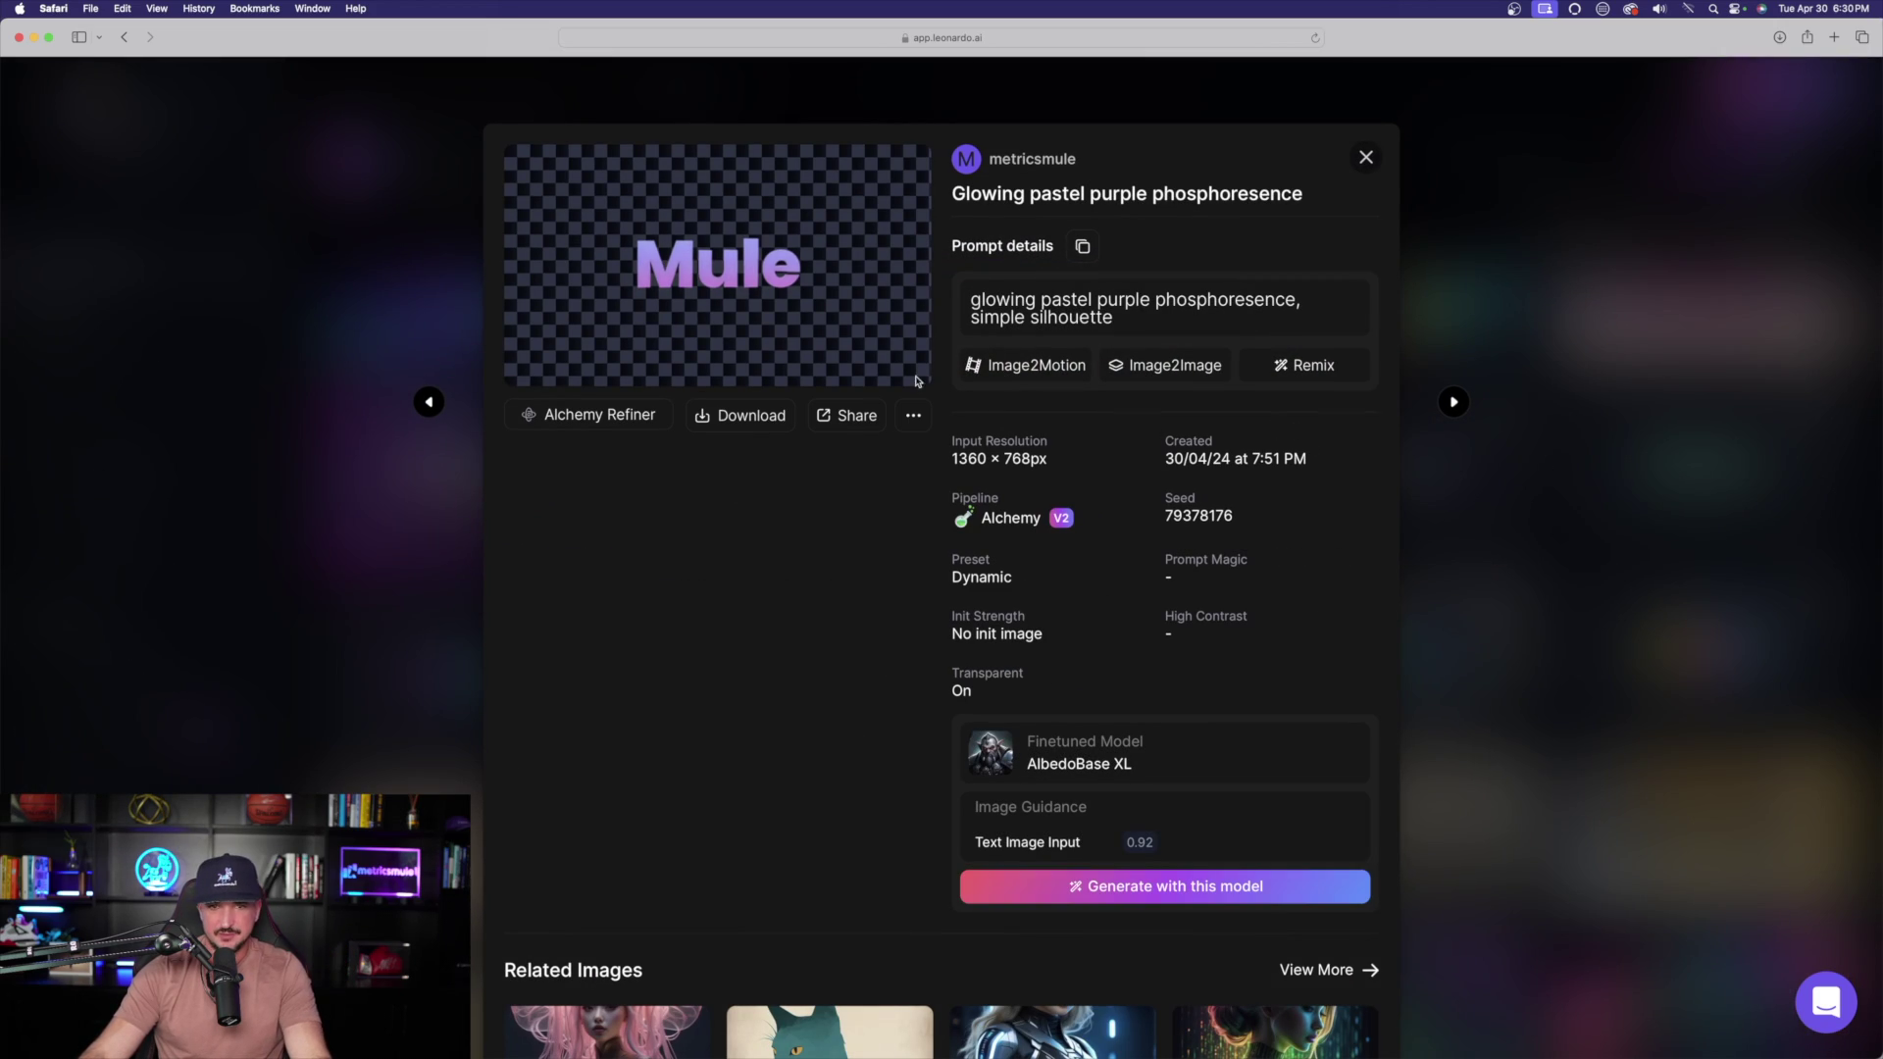
pyautogui.click(737, 304)
pyautogui.click(1734, 383)
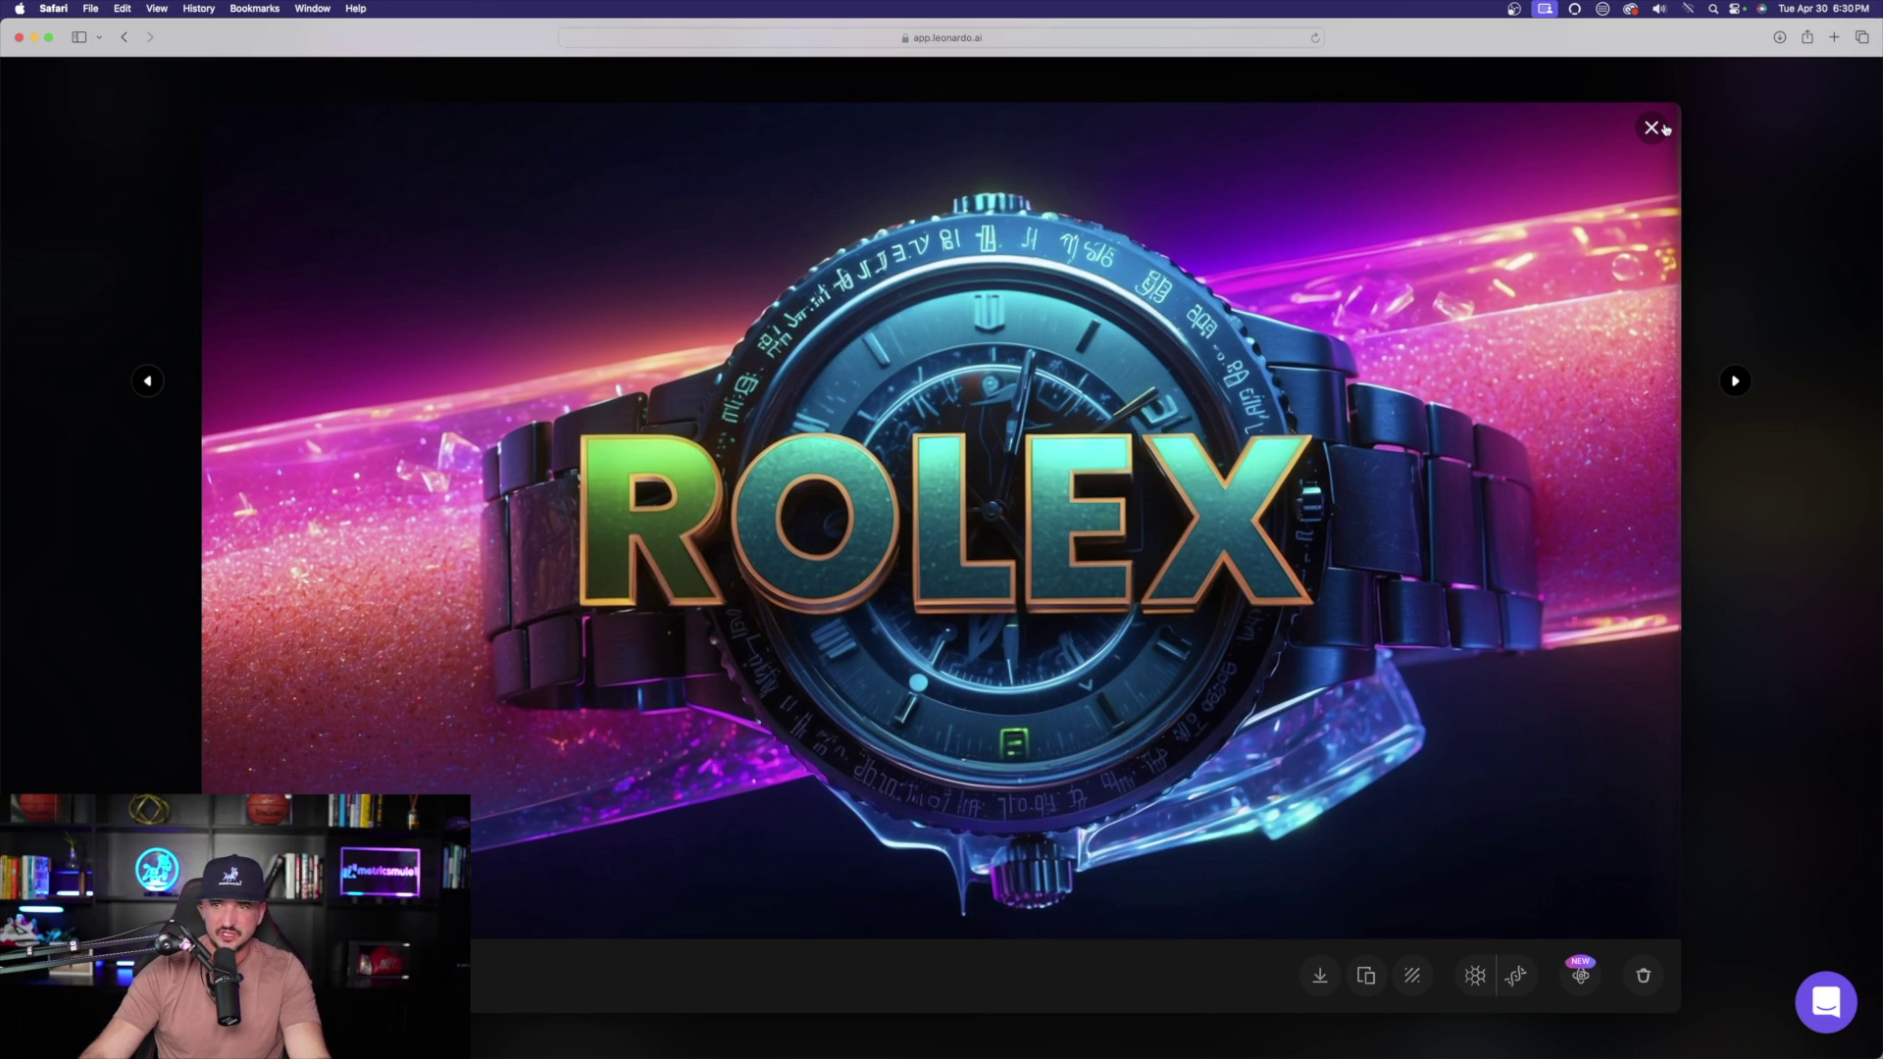
# Step: Close the full-size Rolex image and read through the Rolex wallpaper's prompt text
pyautogui.click(1652, 128)
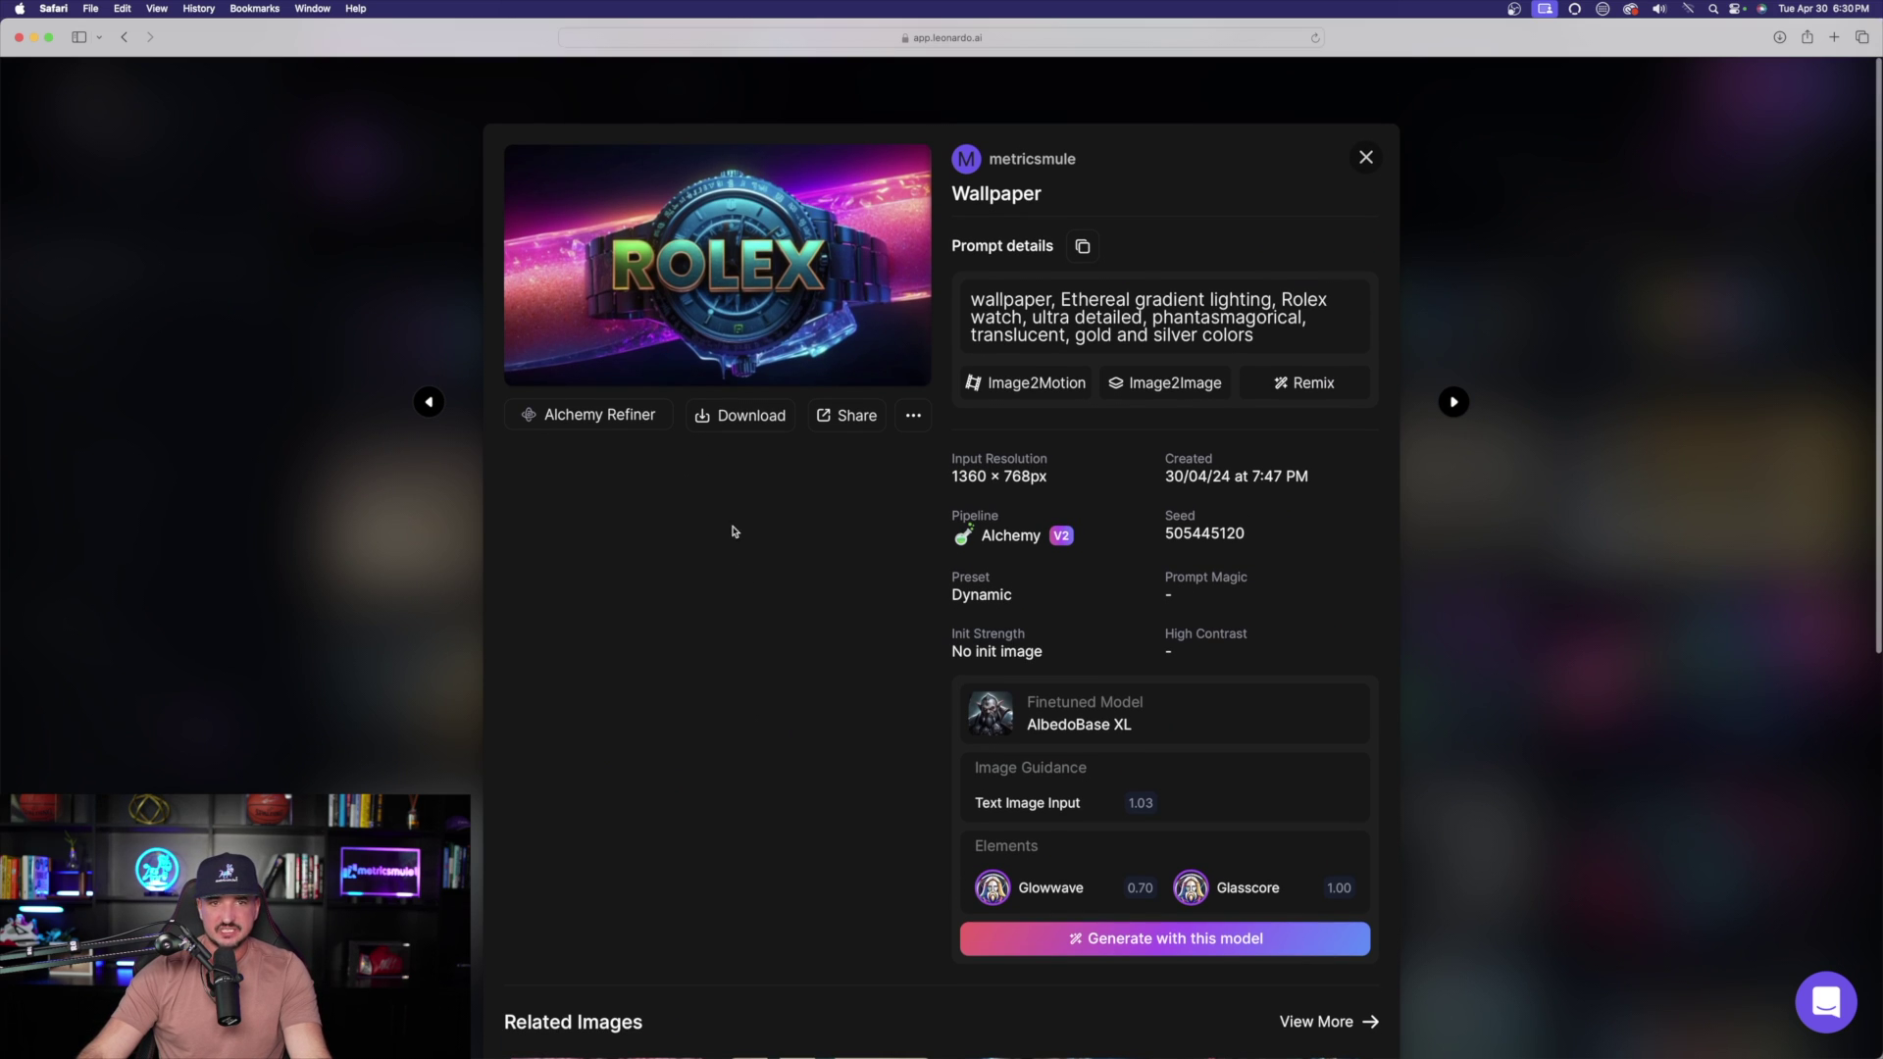
pyautogui.scroll(-1, 1025, 394)
pyautogui.scroll(1, 1025, 395)
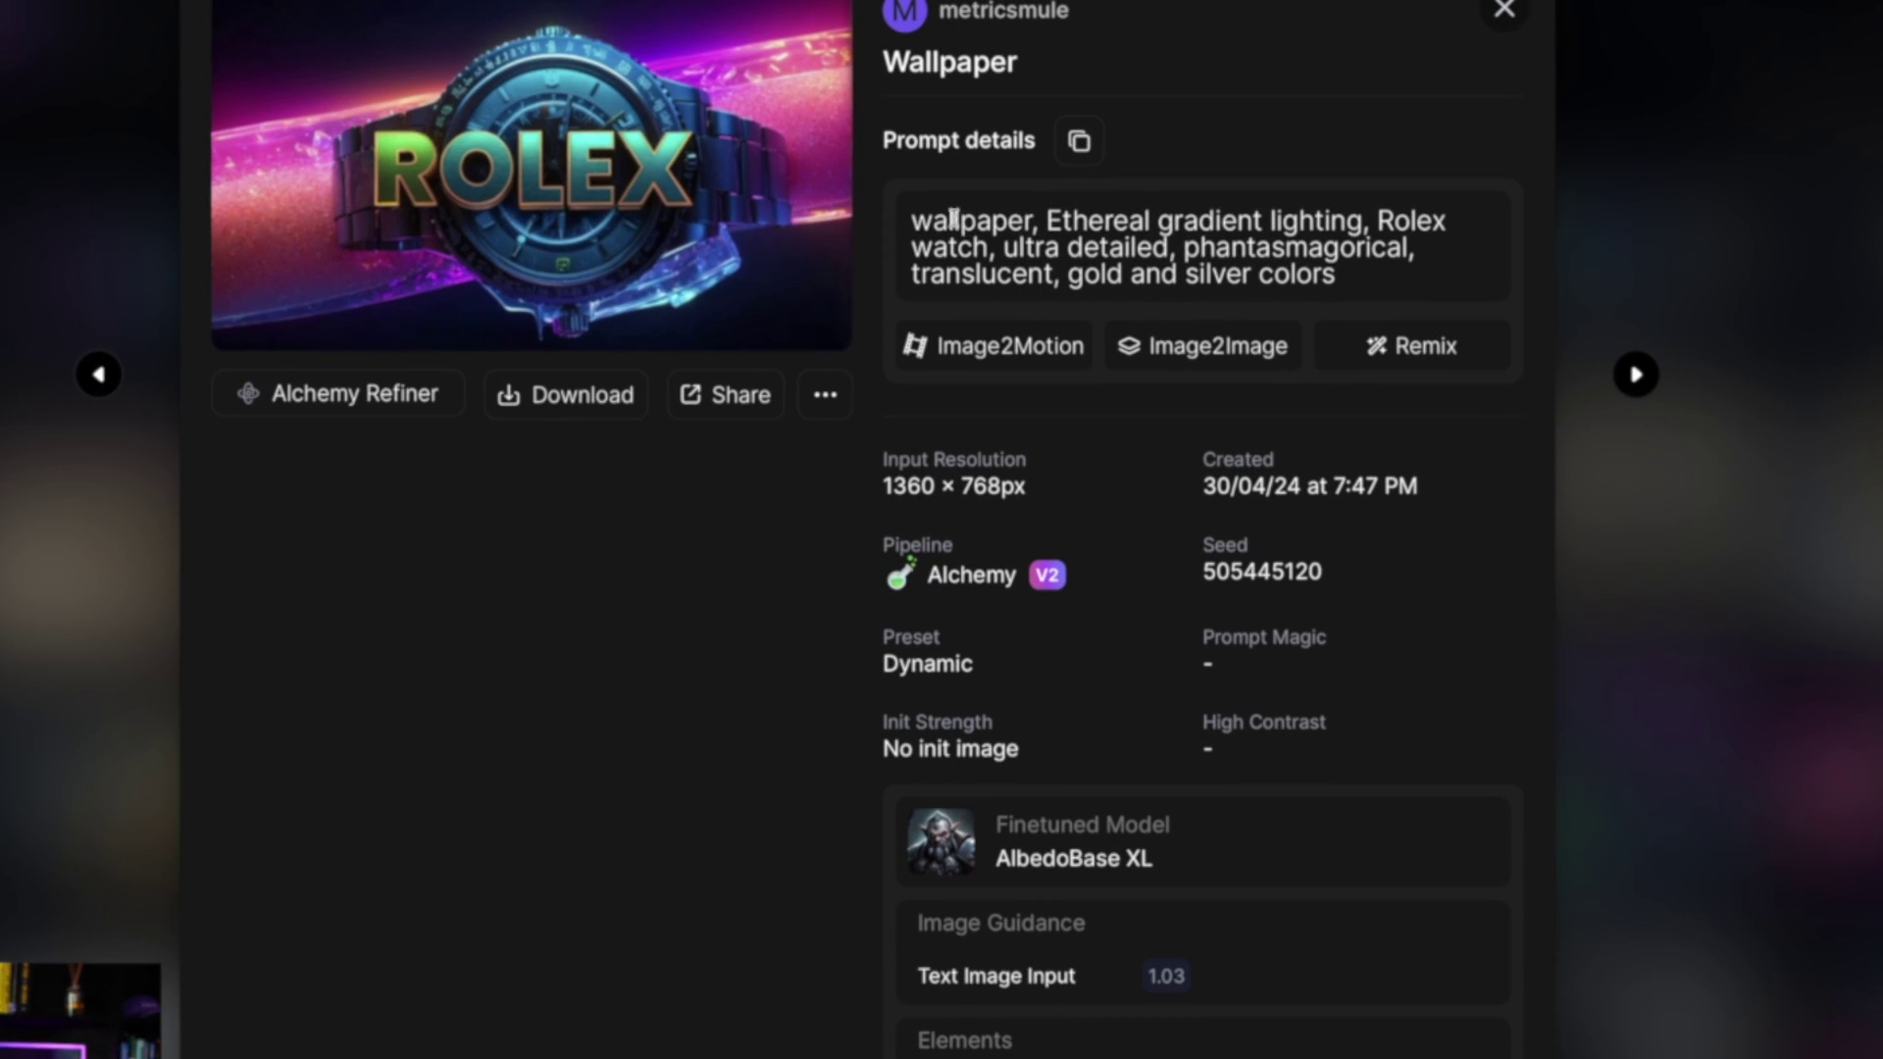
pyautogui.moveTo(973, 299); pyautogui.dragTo(1275, 326)
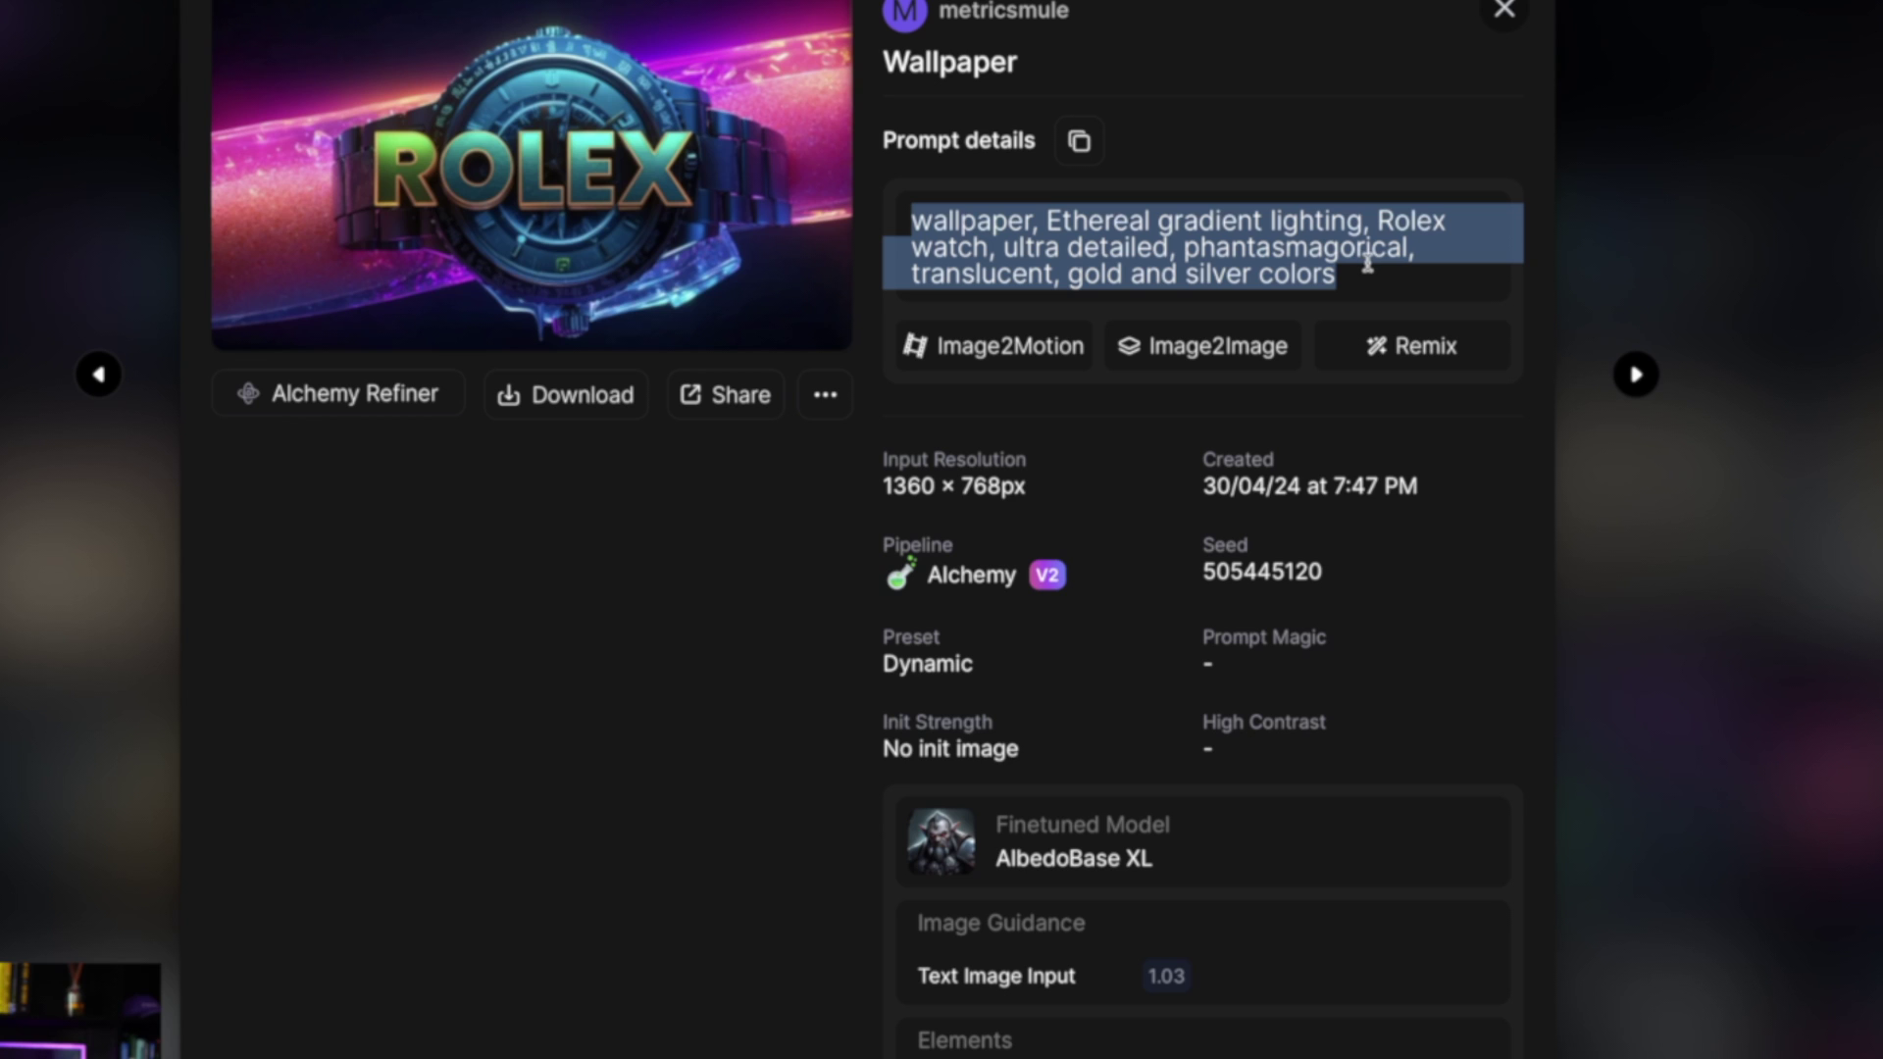
pyautogui.click(682, 772)
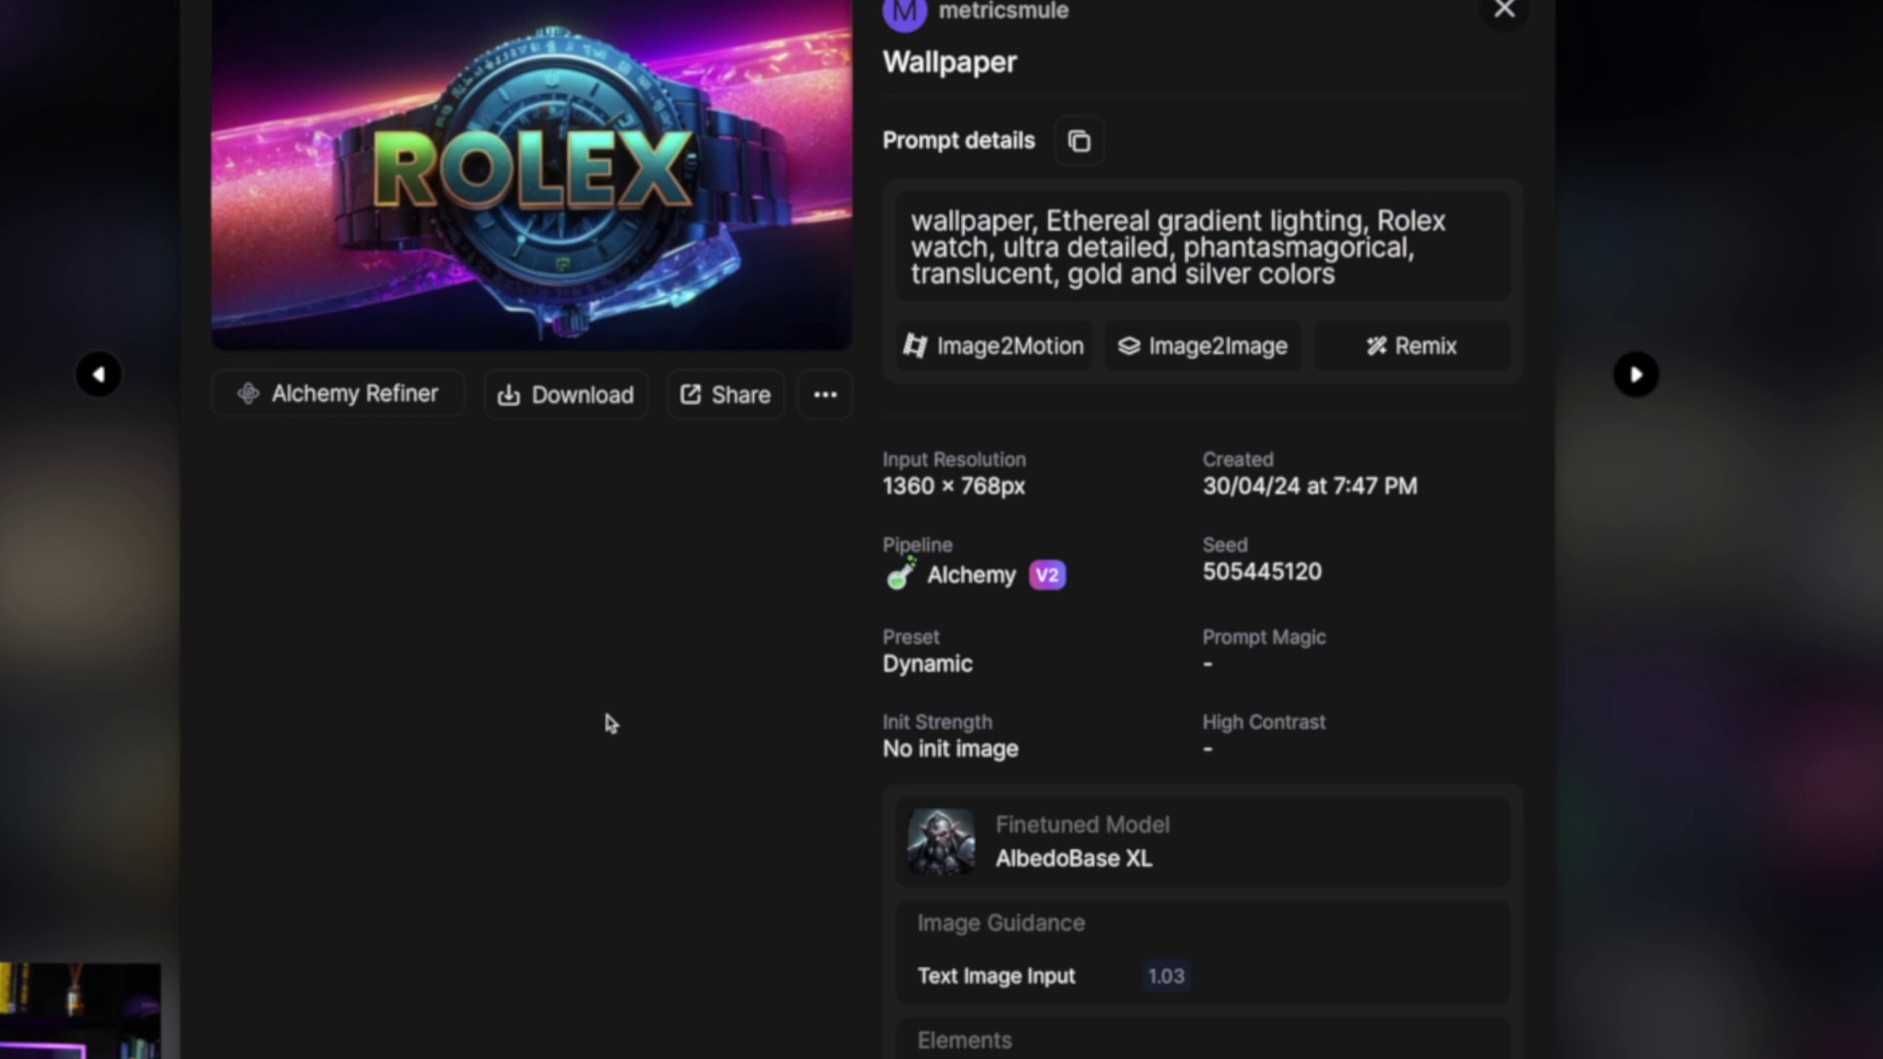
# Step: View the Rolex and gold ROLEX wallpapers full size, noting Text Image Input 1.03
pyautogui.scroll(-1, 883, 716)
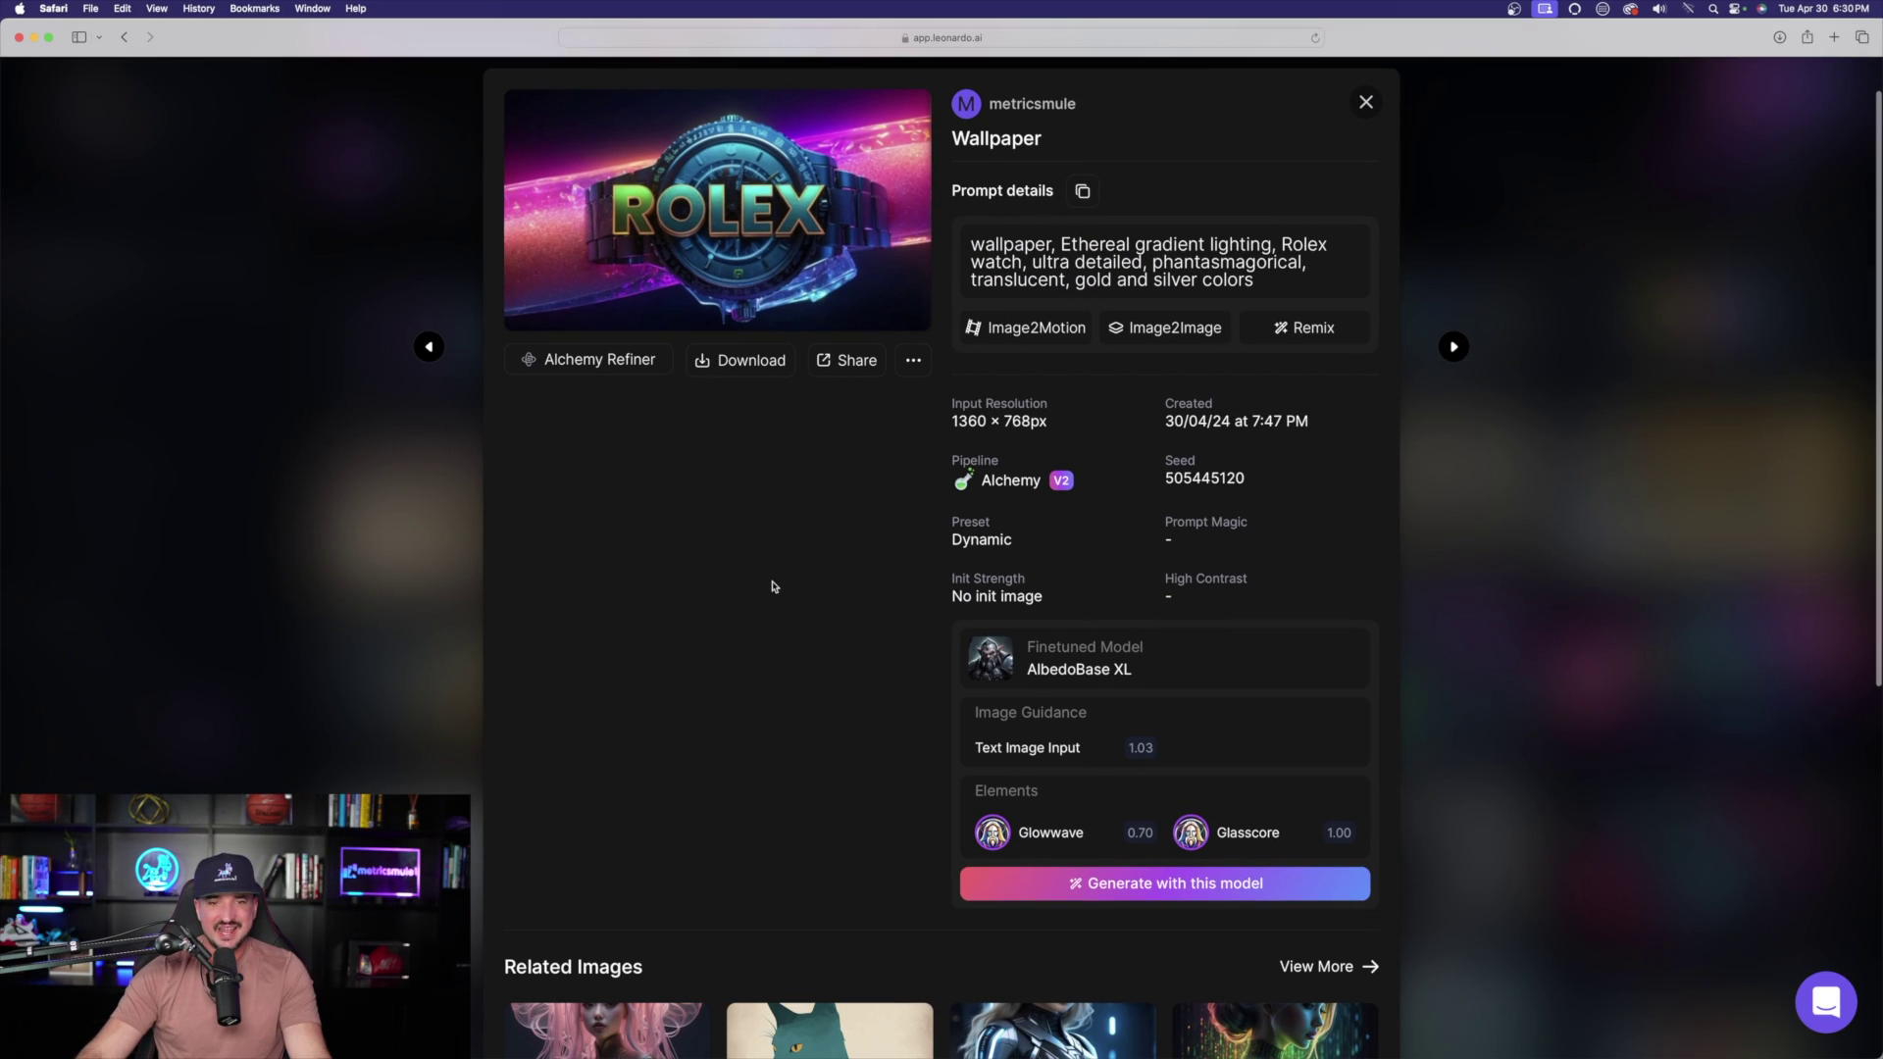
pyautogui.scroll(-2, 779, 603)
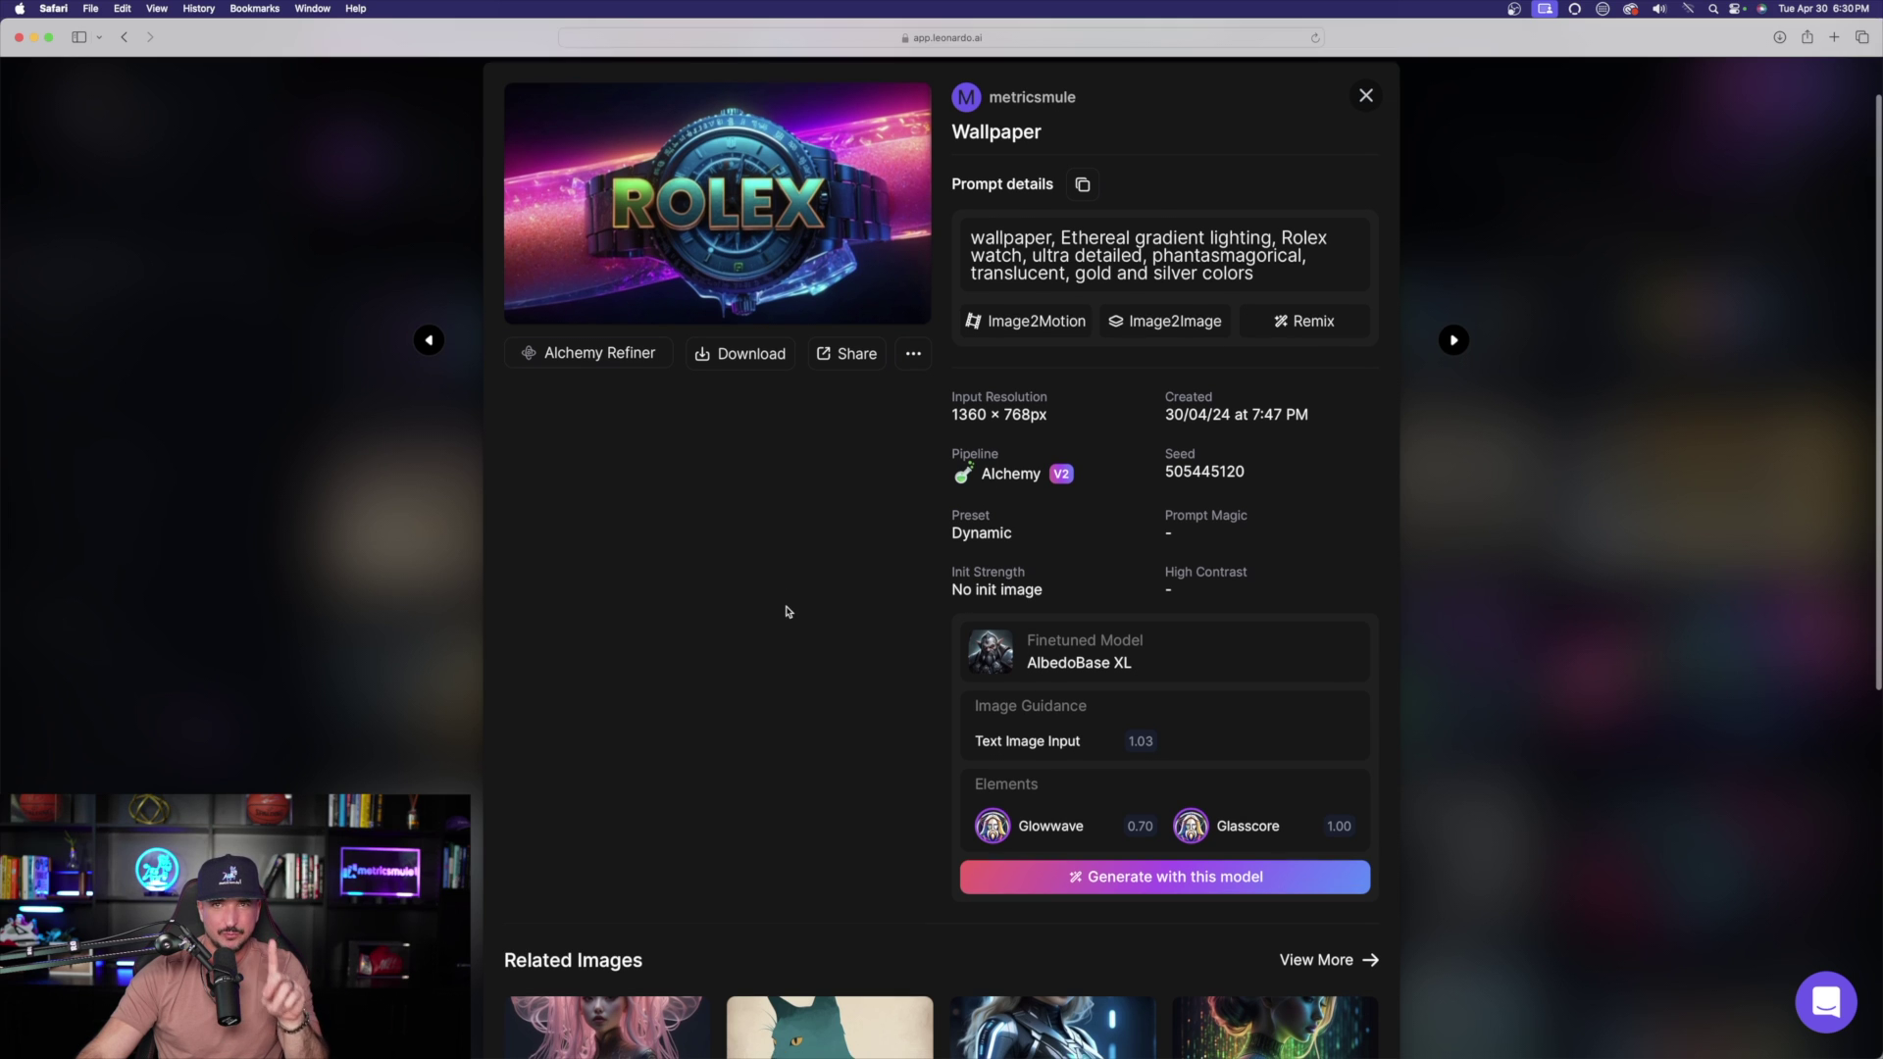
pyautogui.scroll(-3, 790, 612)
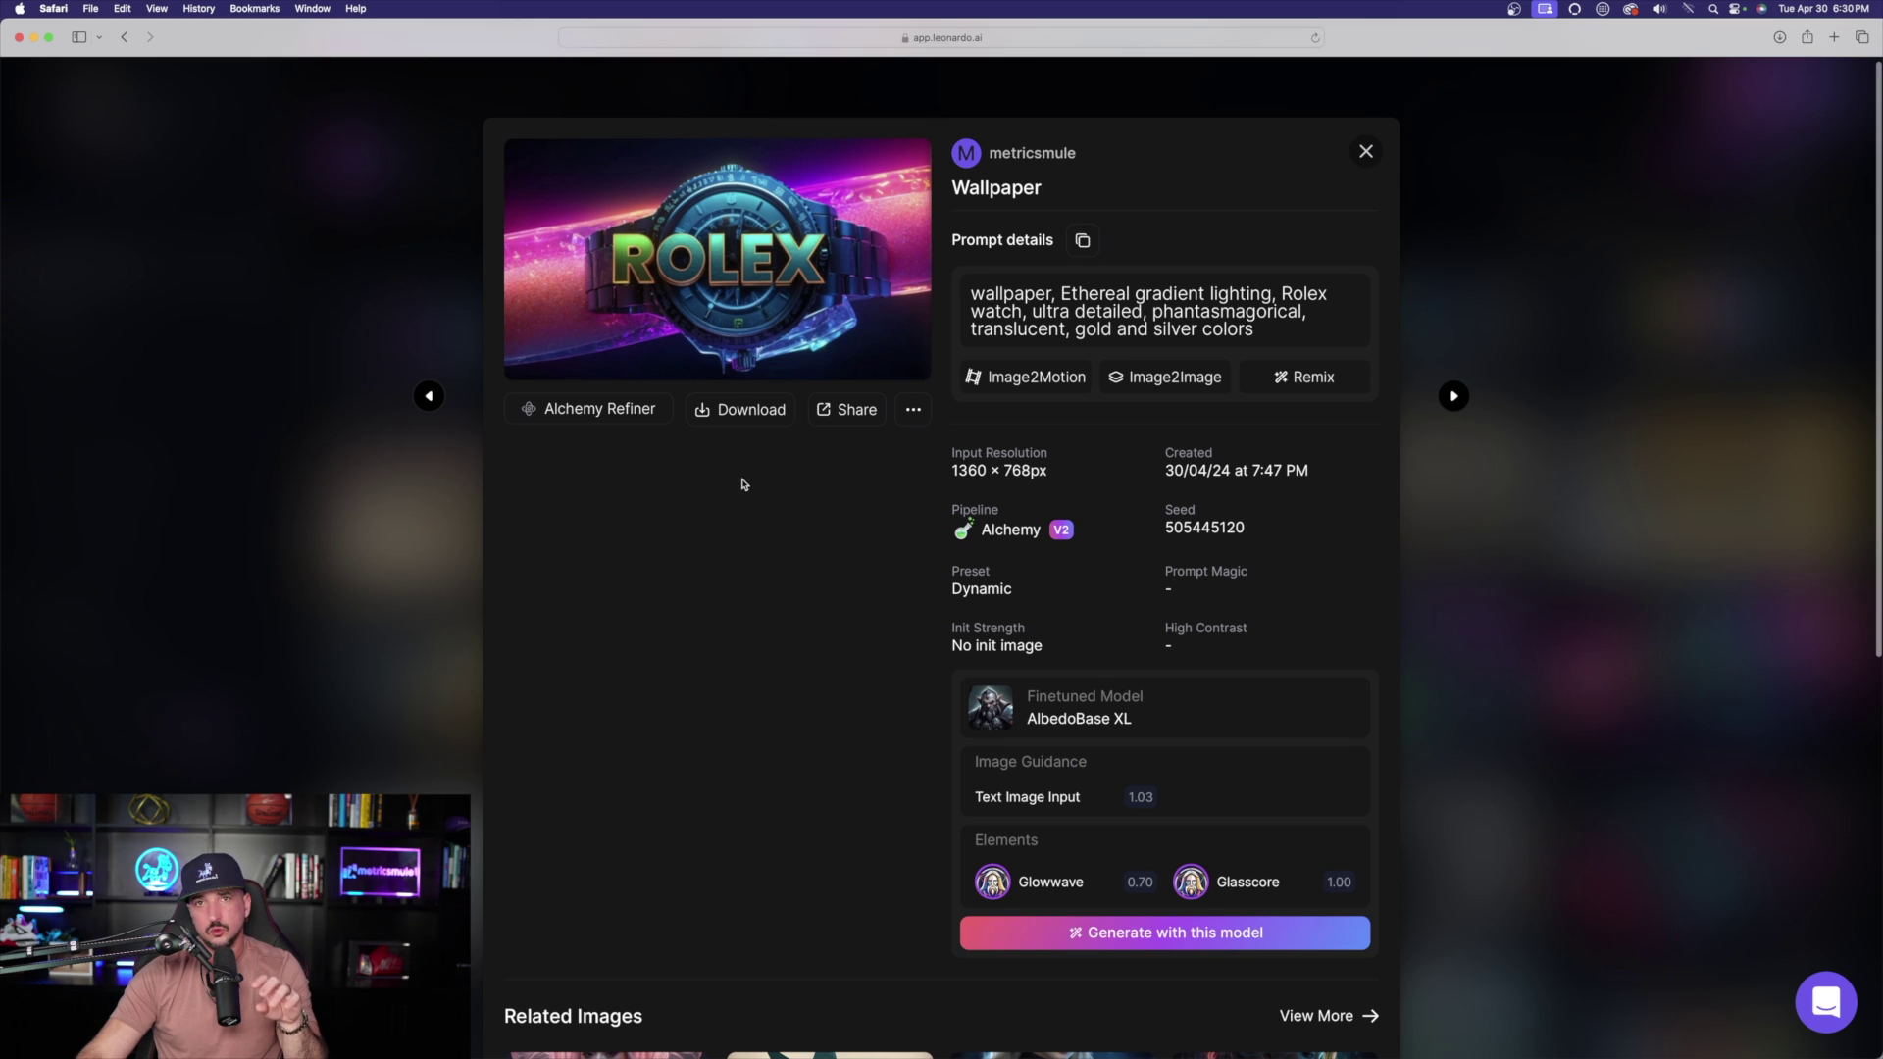
pyautogui.click(787, 263)
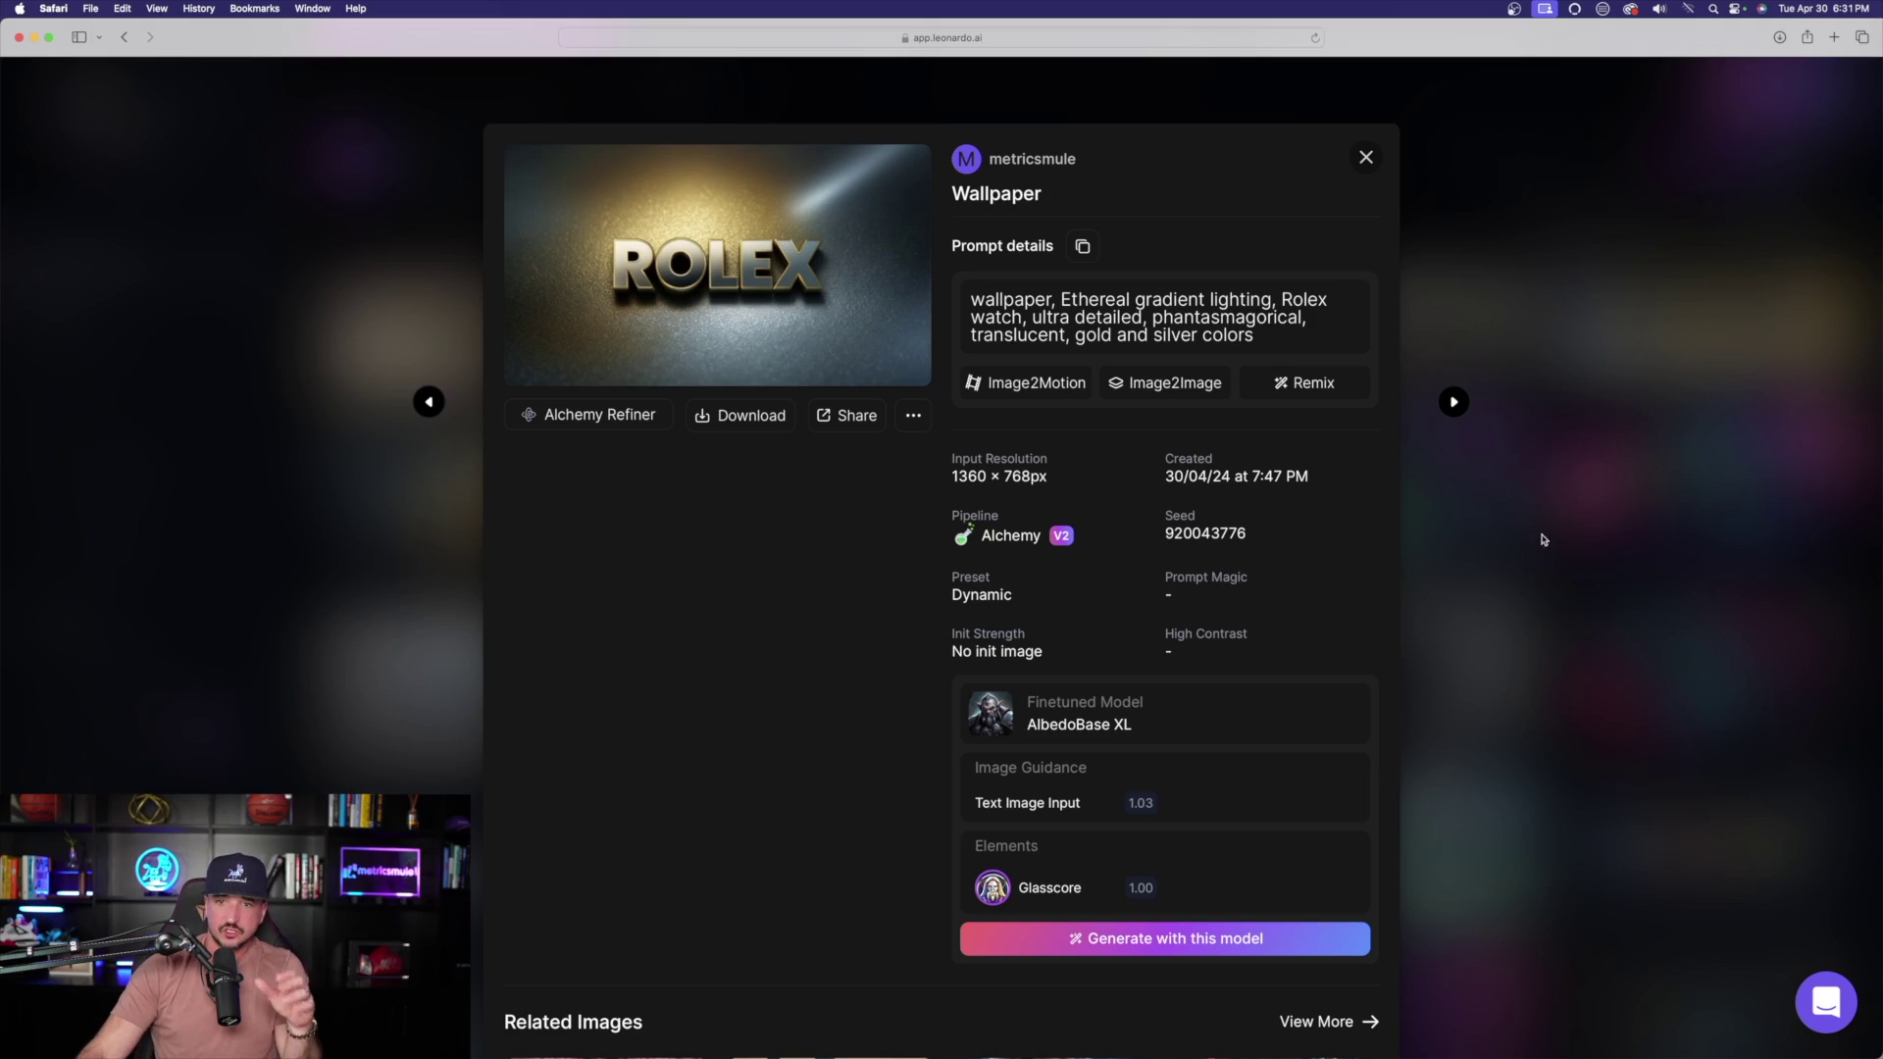
pyautogui.click(728, 301)
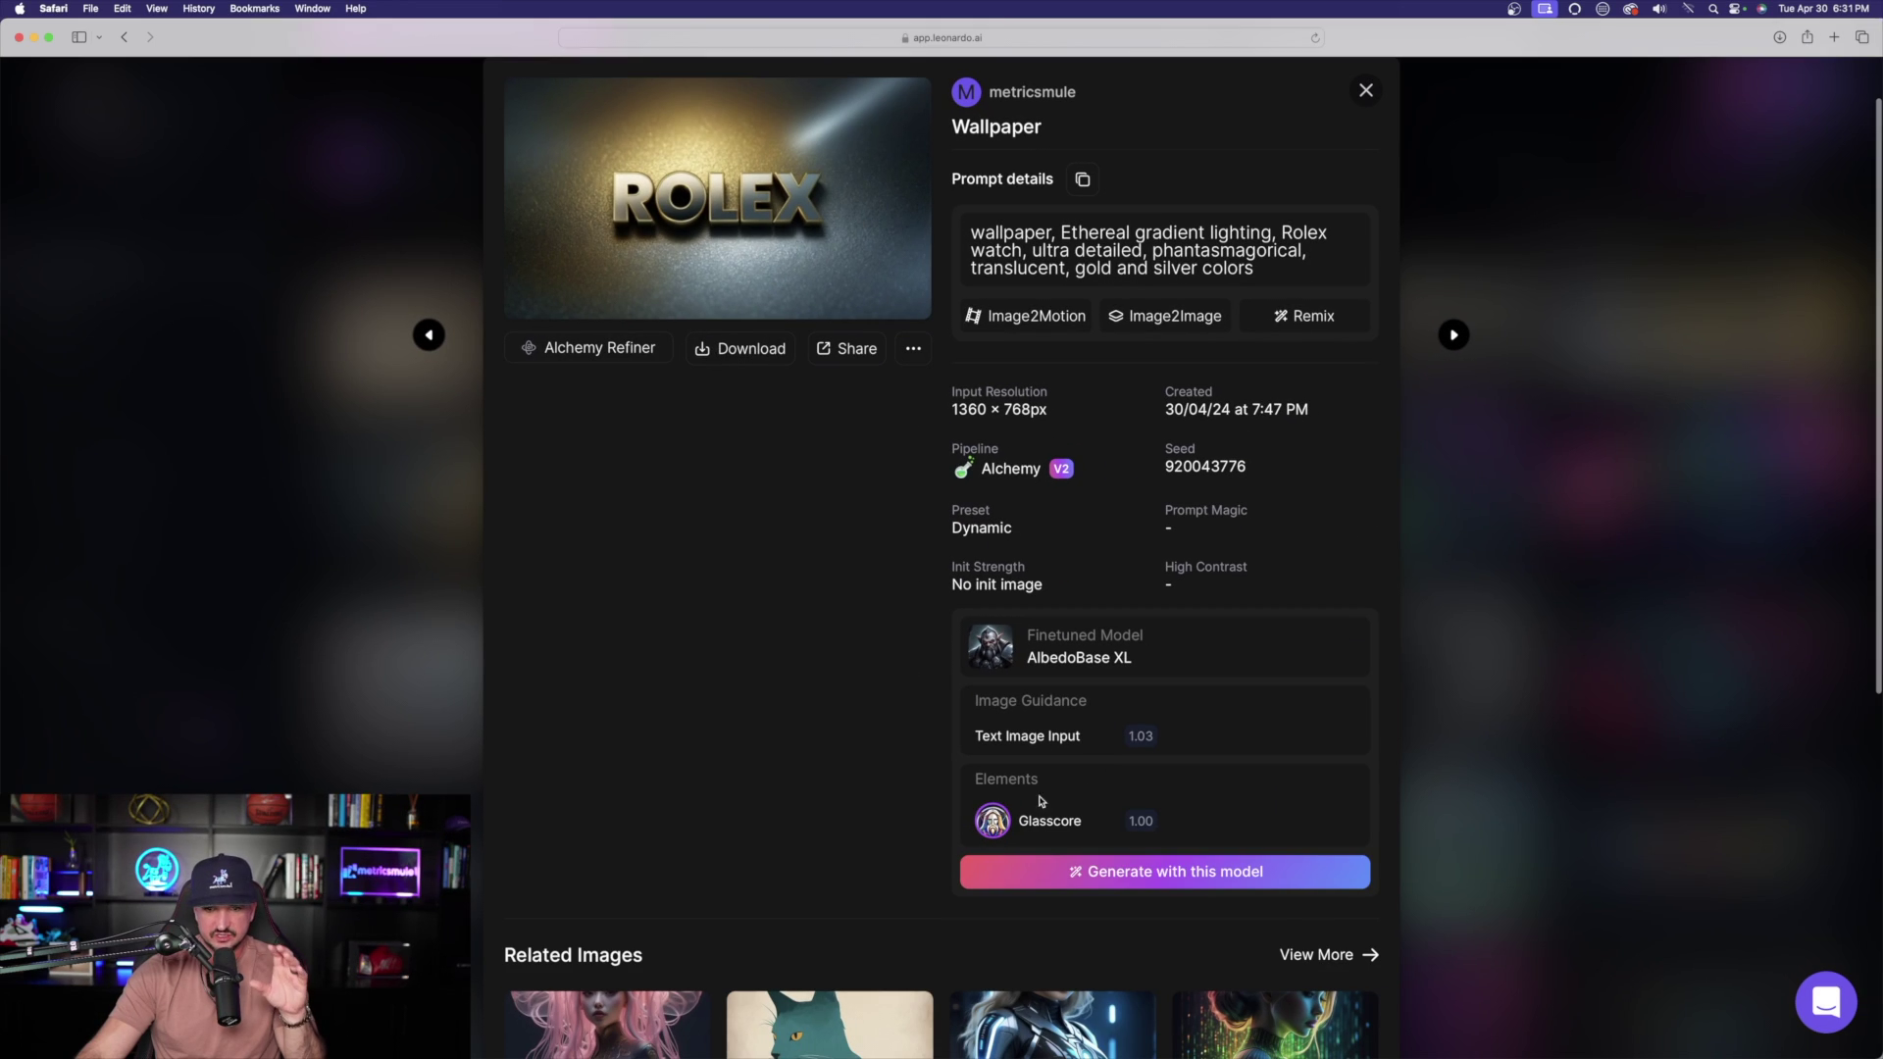
pyautogui.scroll(-3, 786, 769)
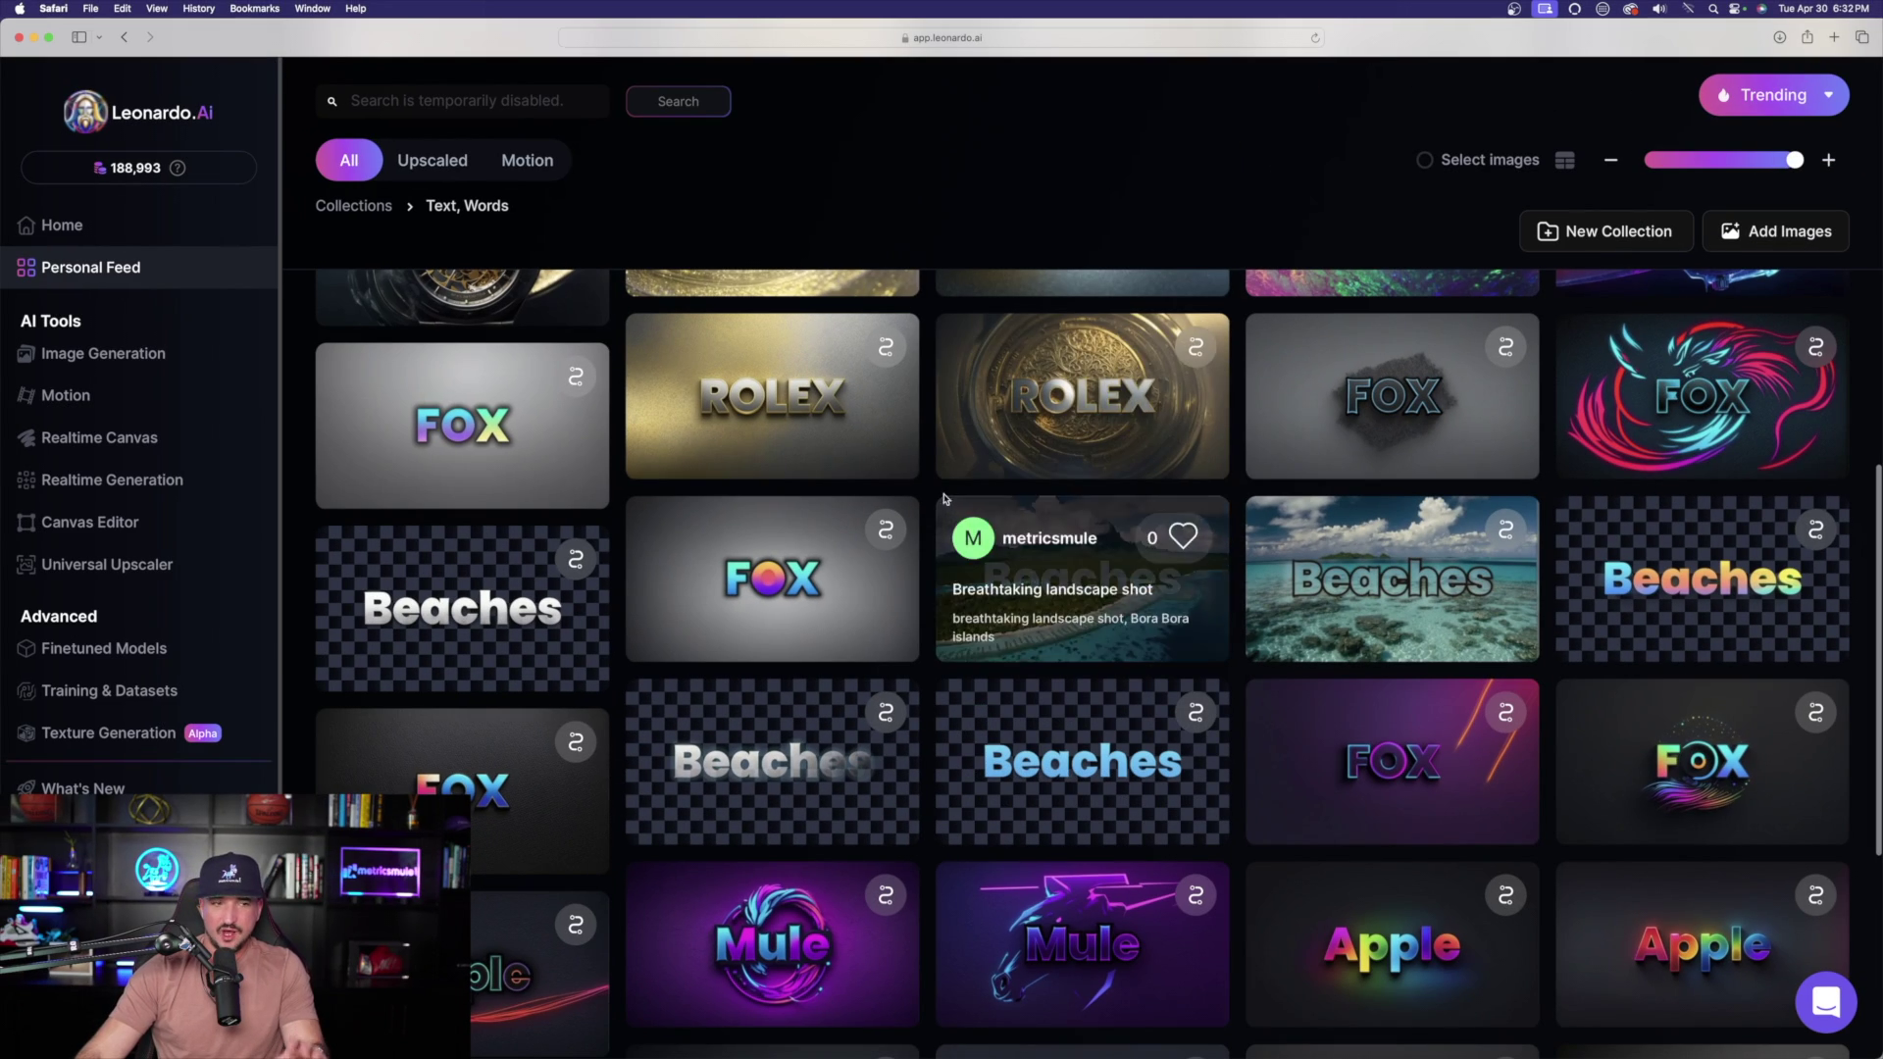
# Step: Scroll the generation history and briefly enlarge the third cyberpunk MetricsMule image
pyautogui.scroll(2, 945, 498)
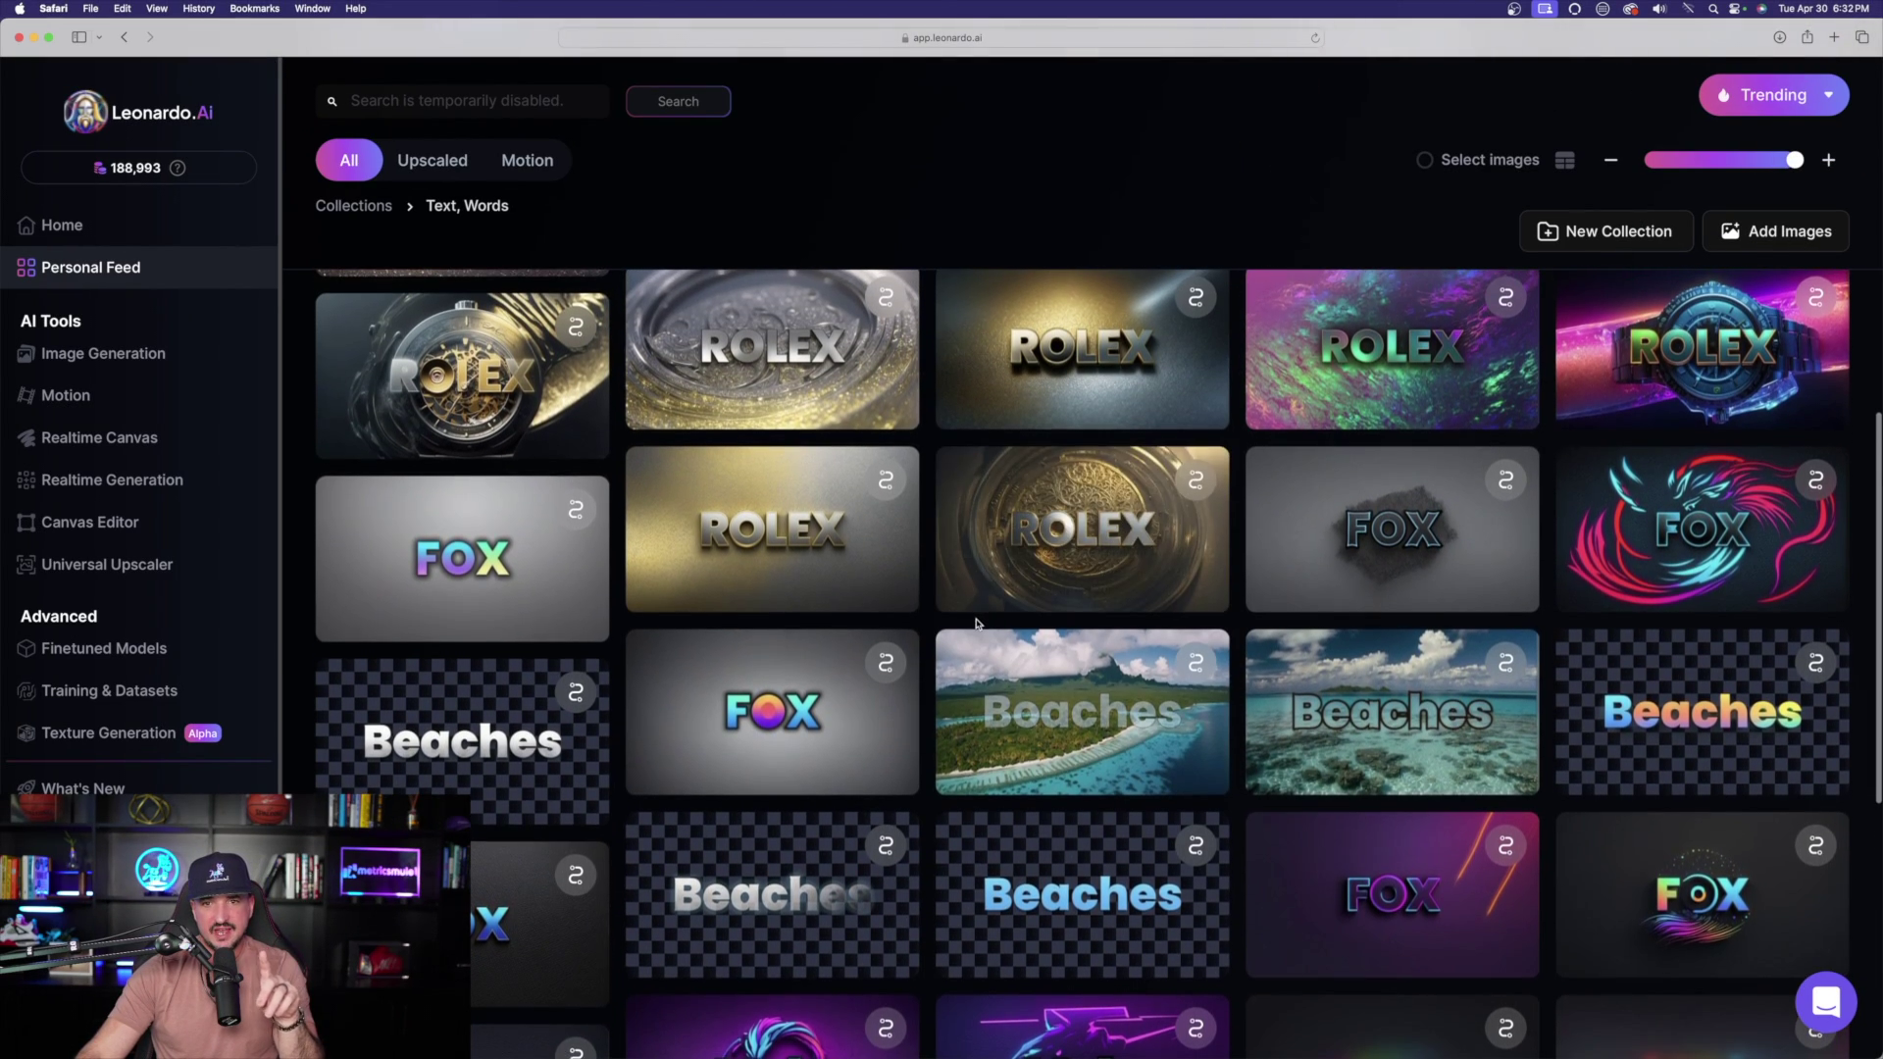
pyautogui.scroll(-5, 976, 622)
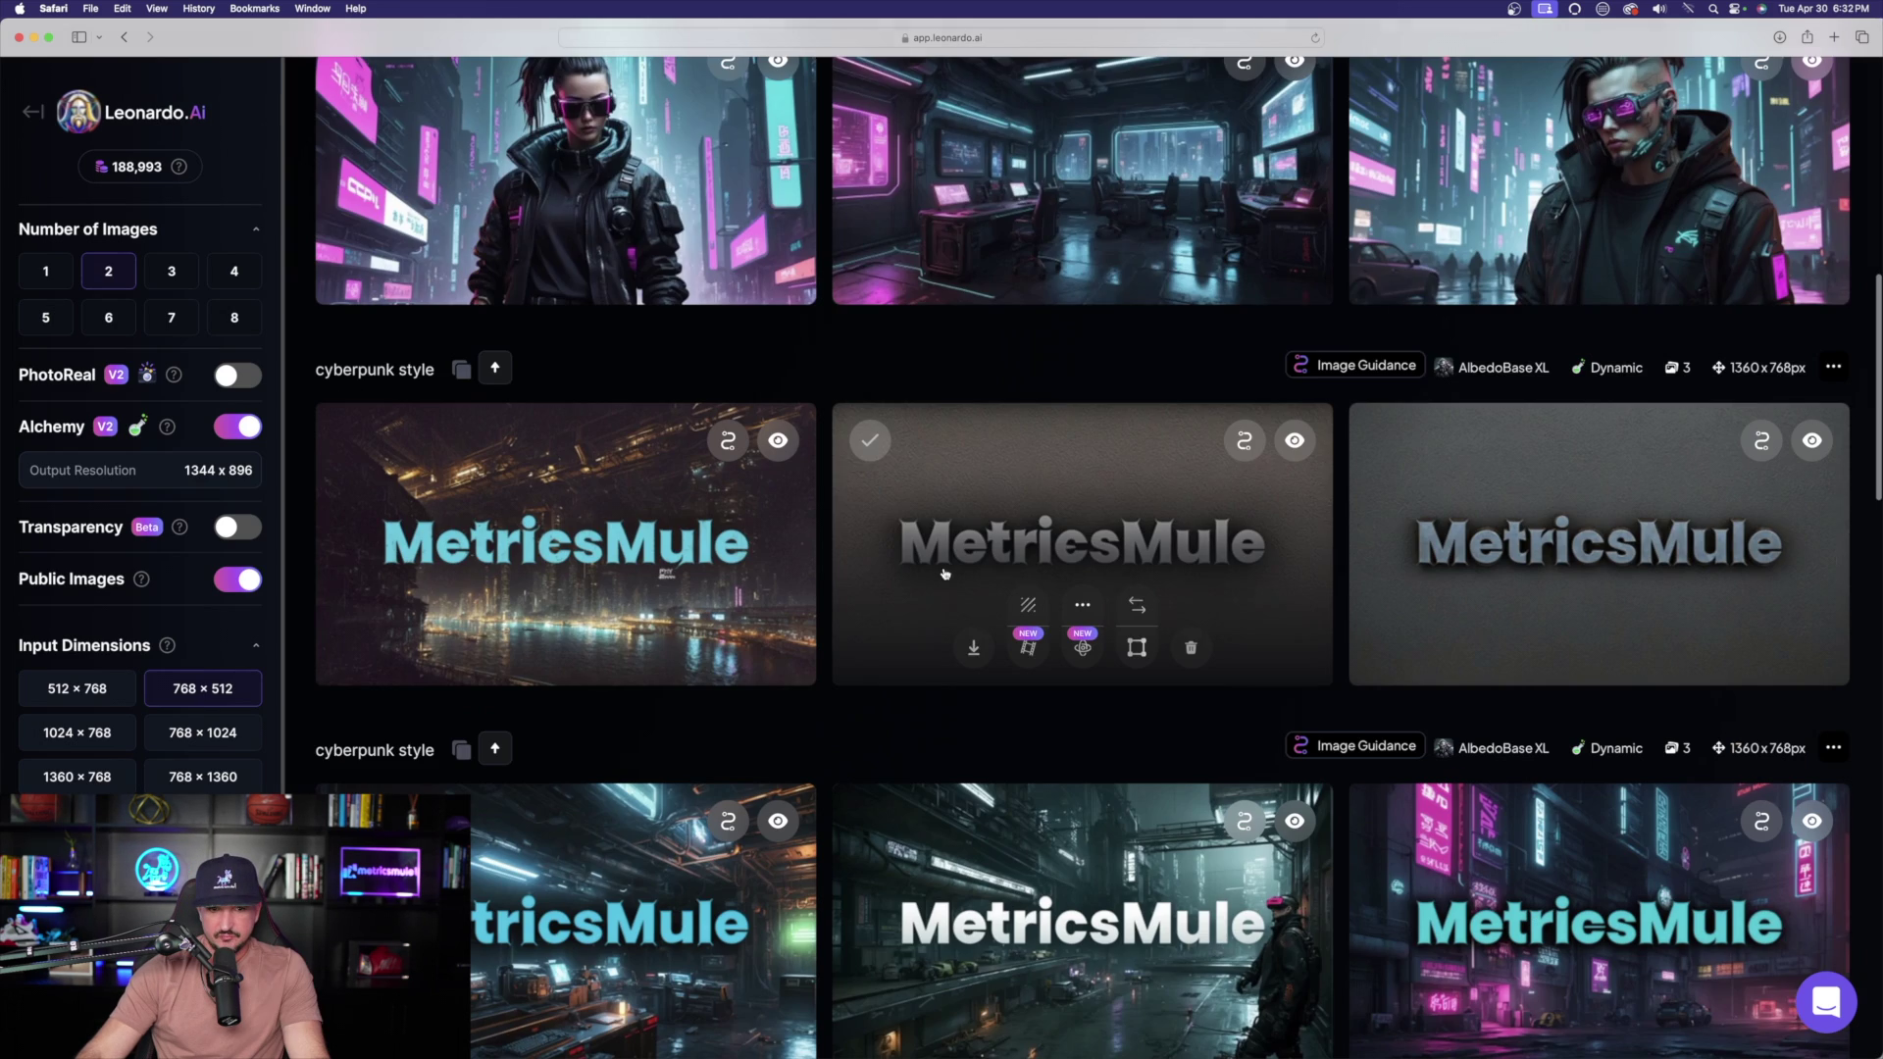
pyautogui.scroll(-4, 1079, 549)
pyautogui.click(1543, 557)
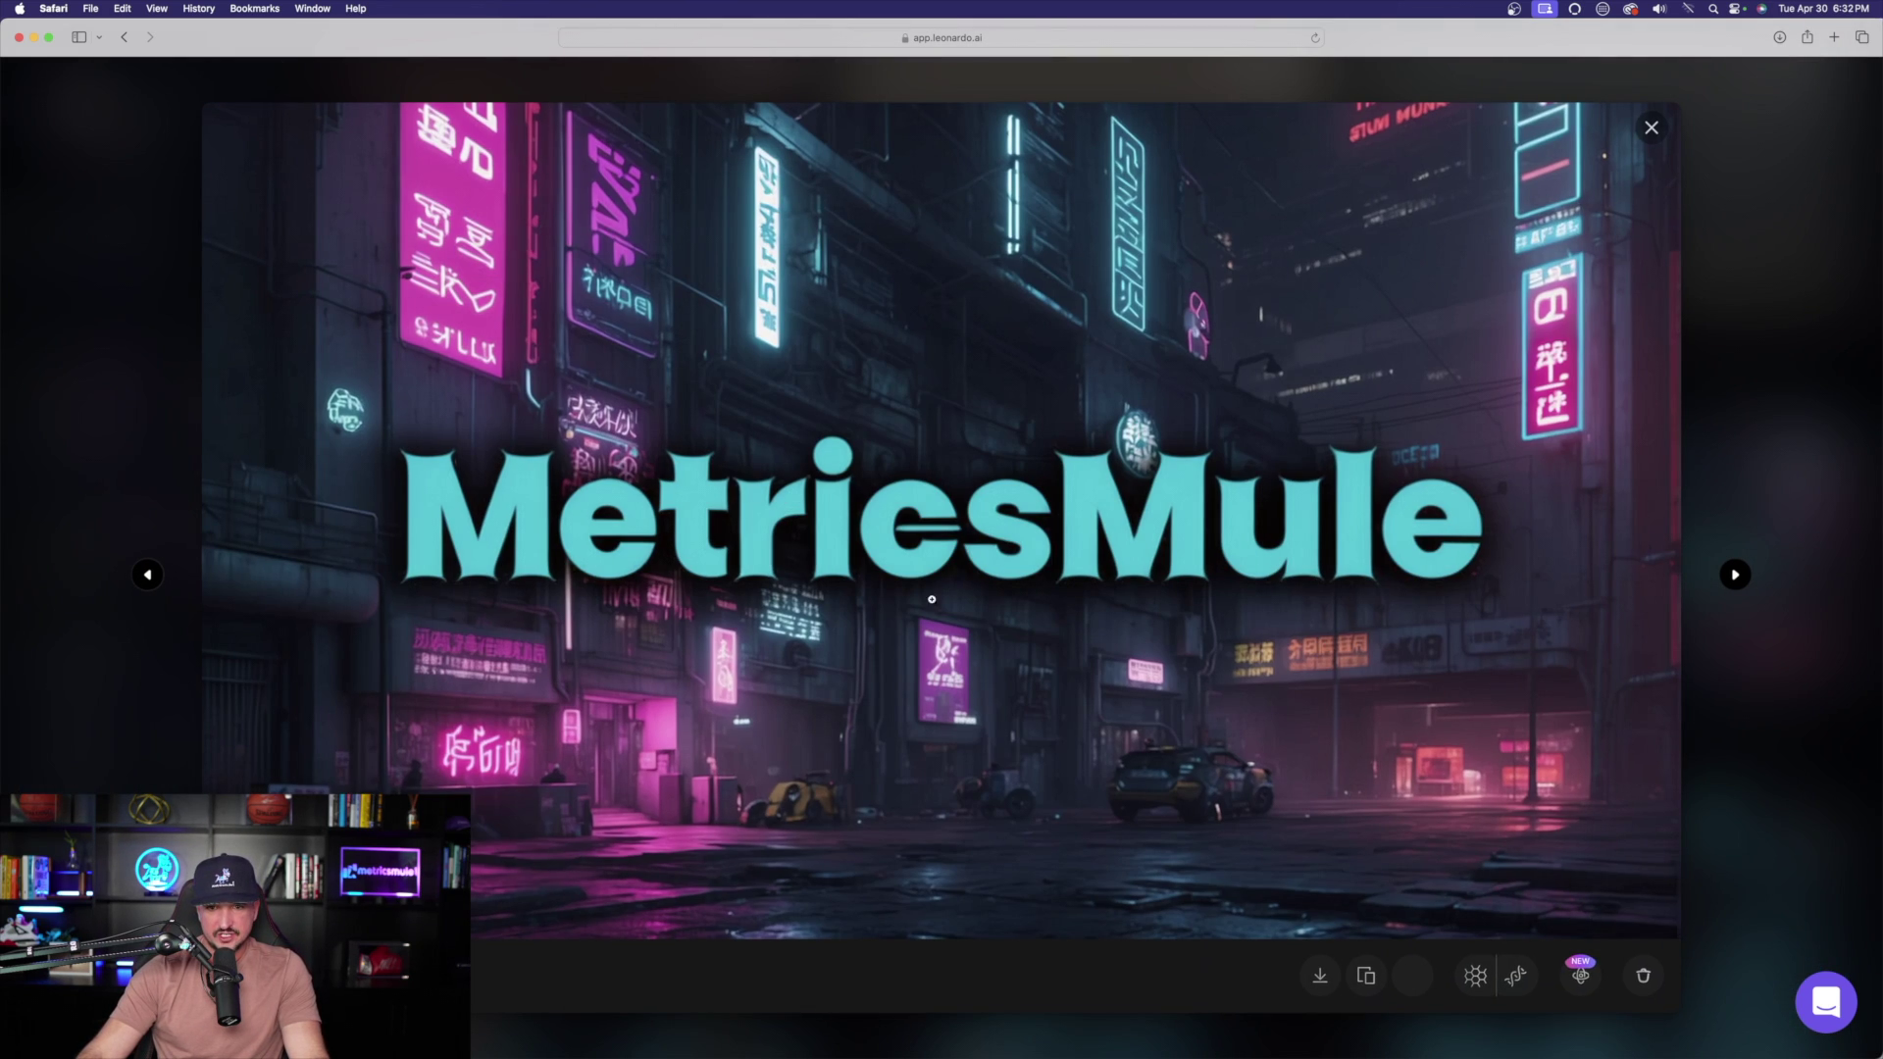
pyautogui.click(1746, 413)
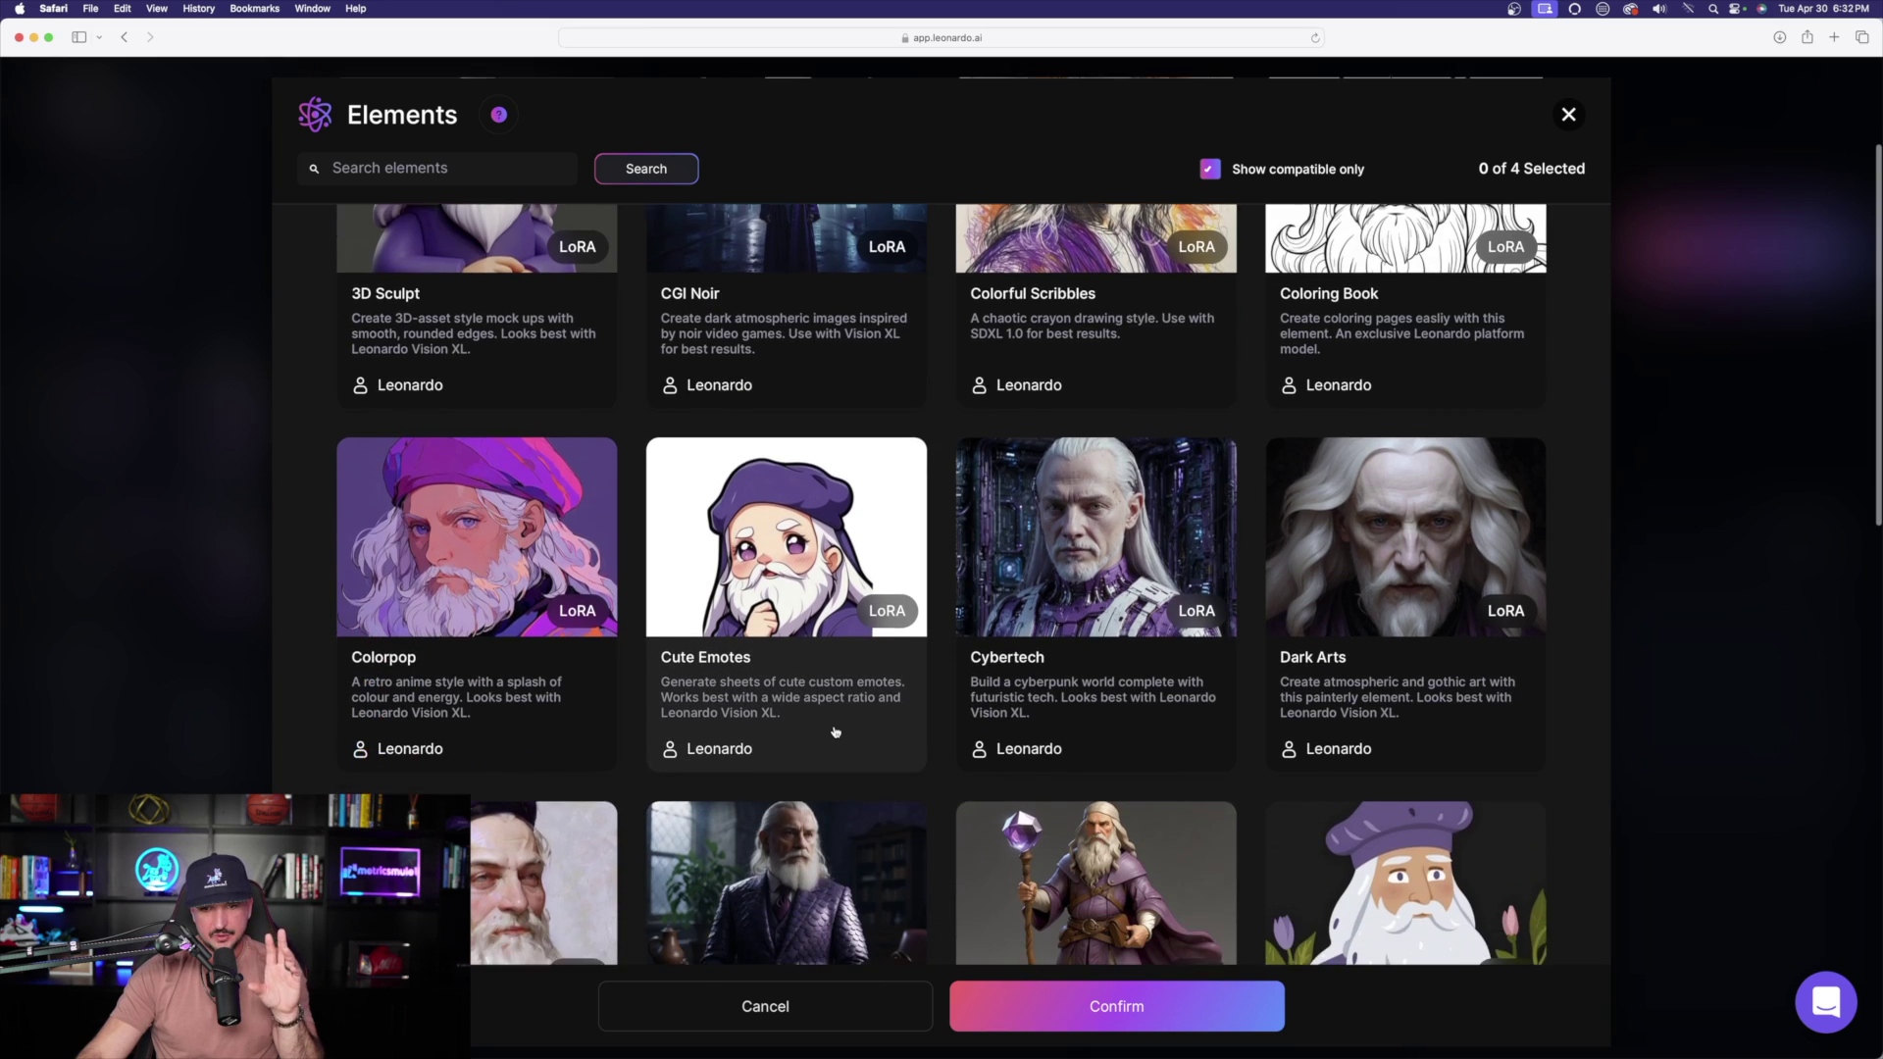
# Step: Add the Cybertech element to the cyberpunk MetricsMule generation settings
pyautogui.scroll(-1, 1058, 566)
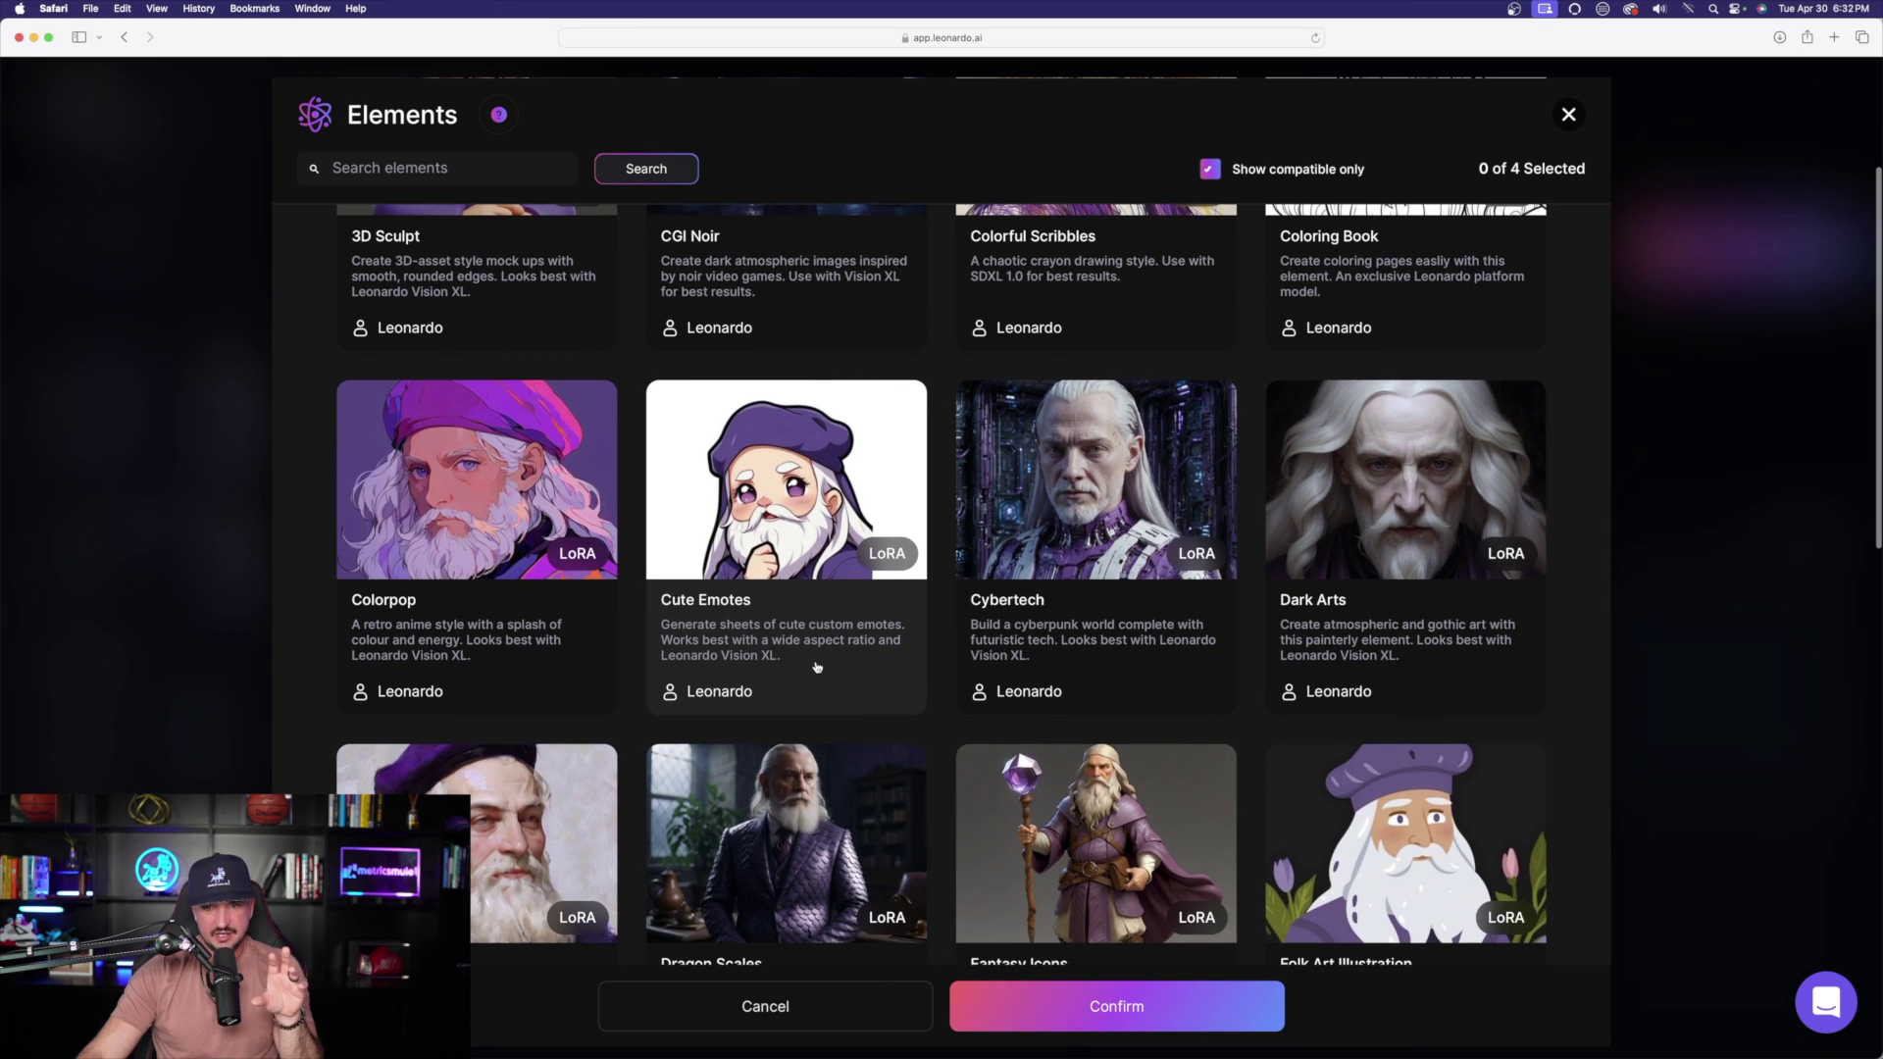
pyautogui.click(1060, 515)
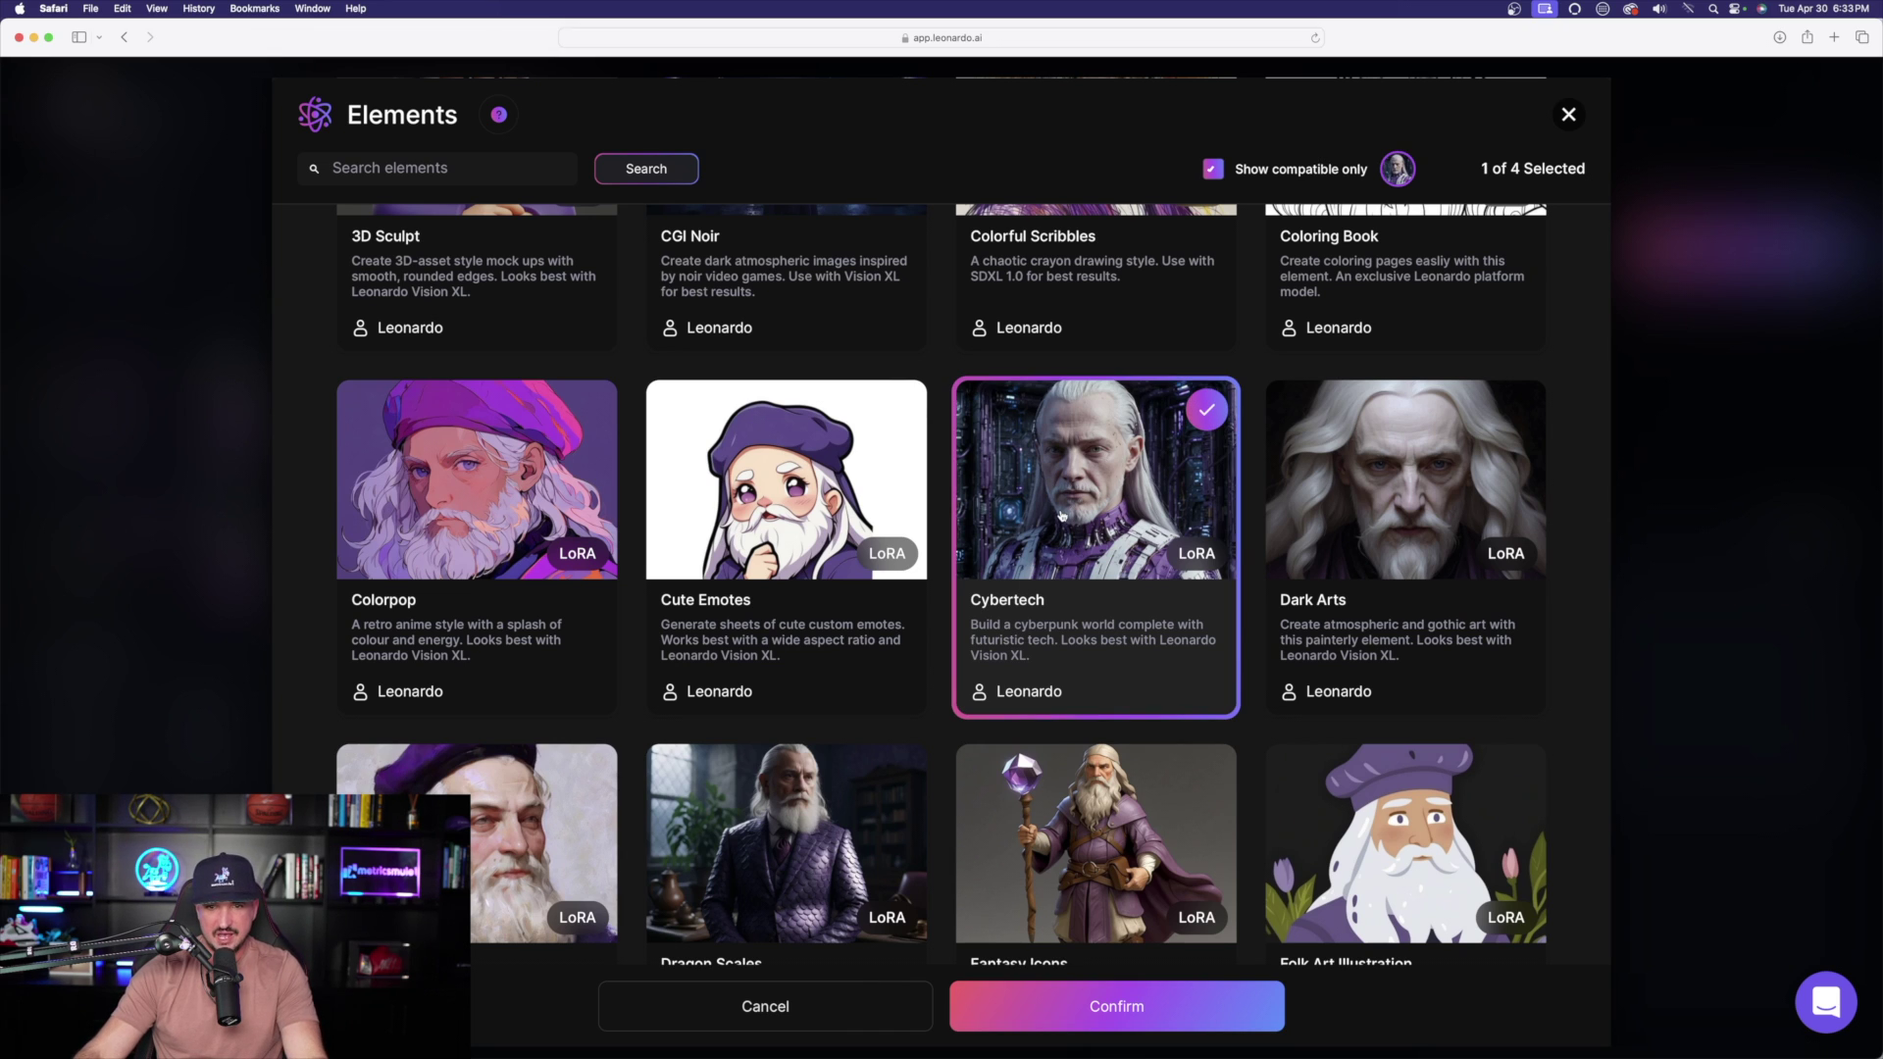
pyautogui.click(1108, 1009)
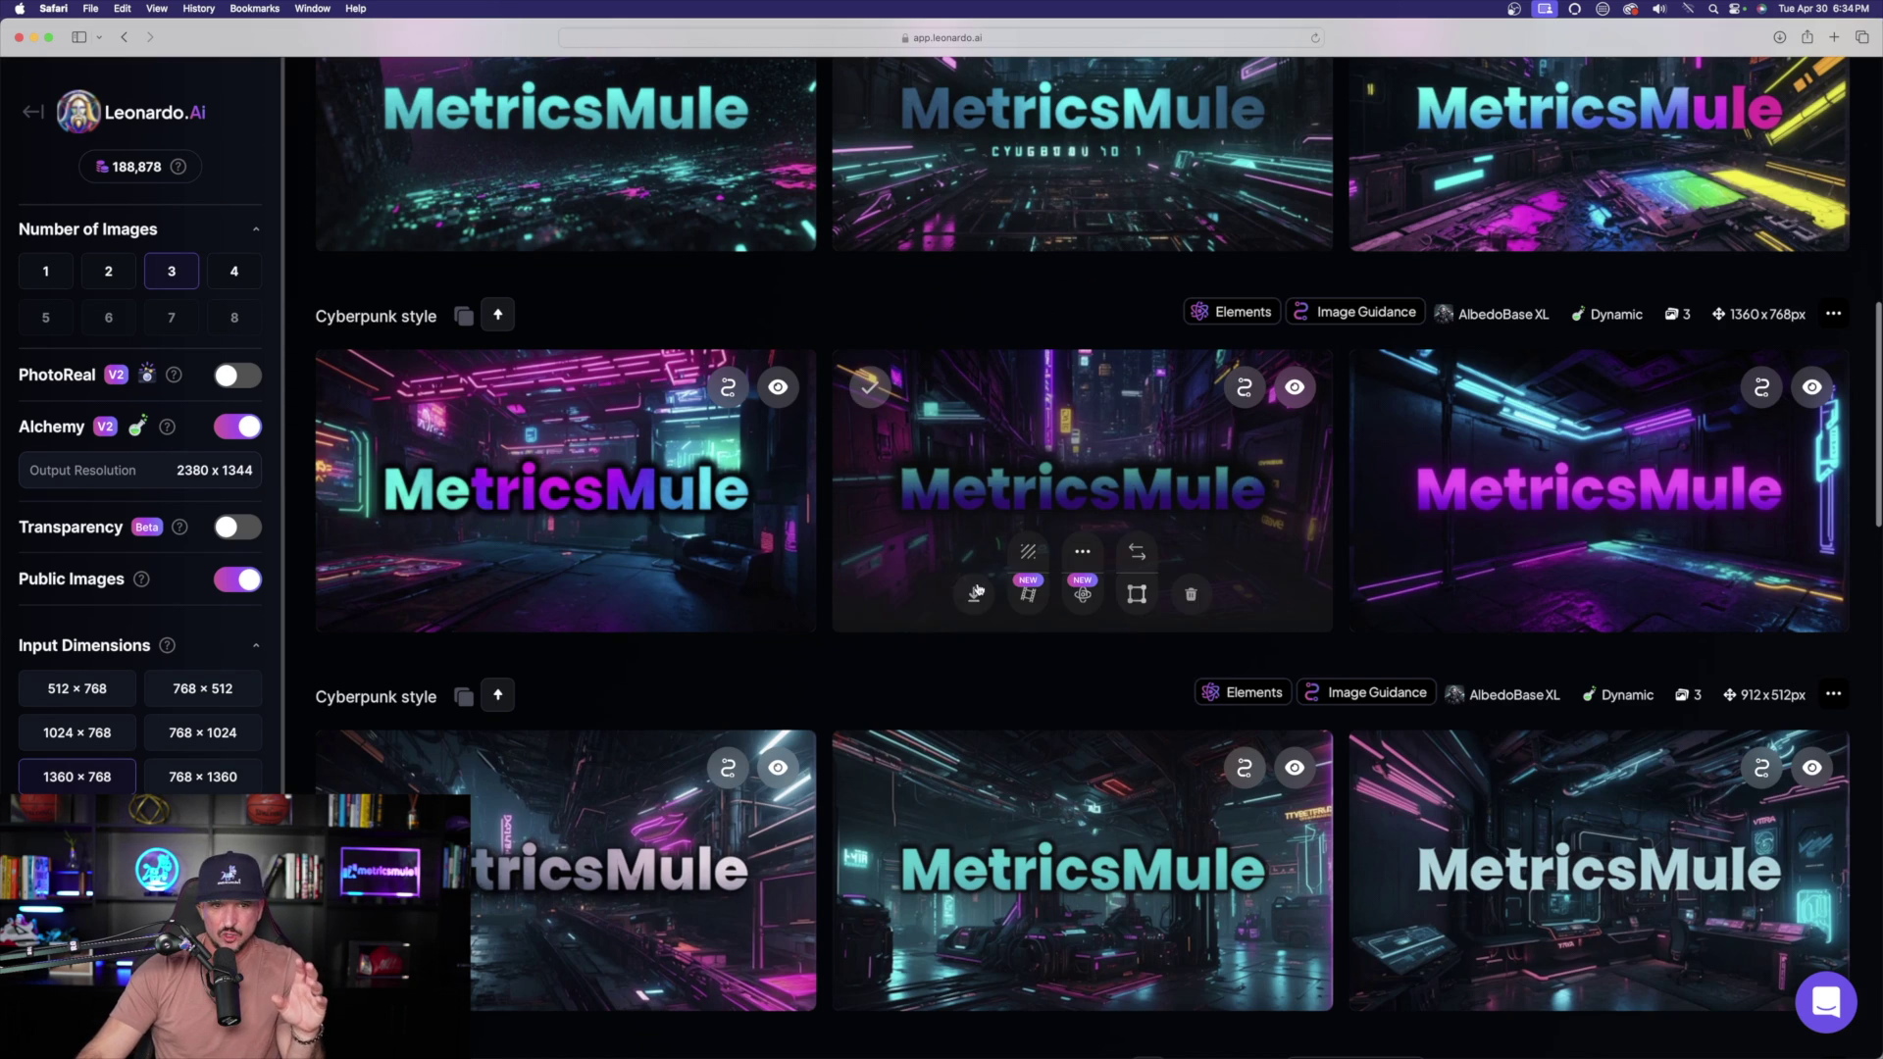
pyautogui.scroll(-2, 878, 612)
pyautogui.scroll(1, 878, 612)
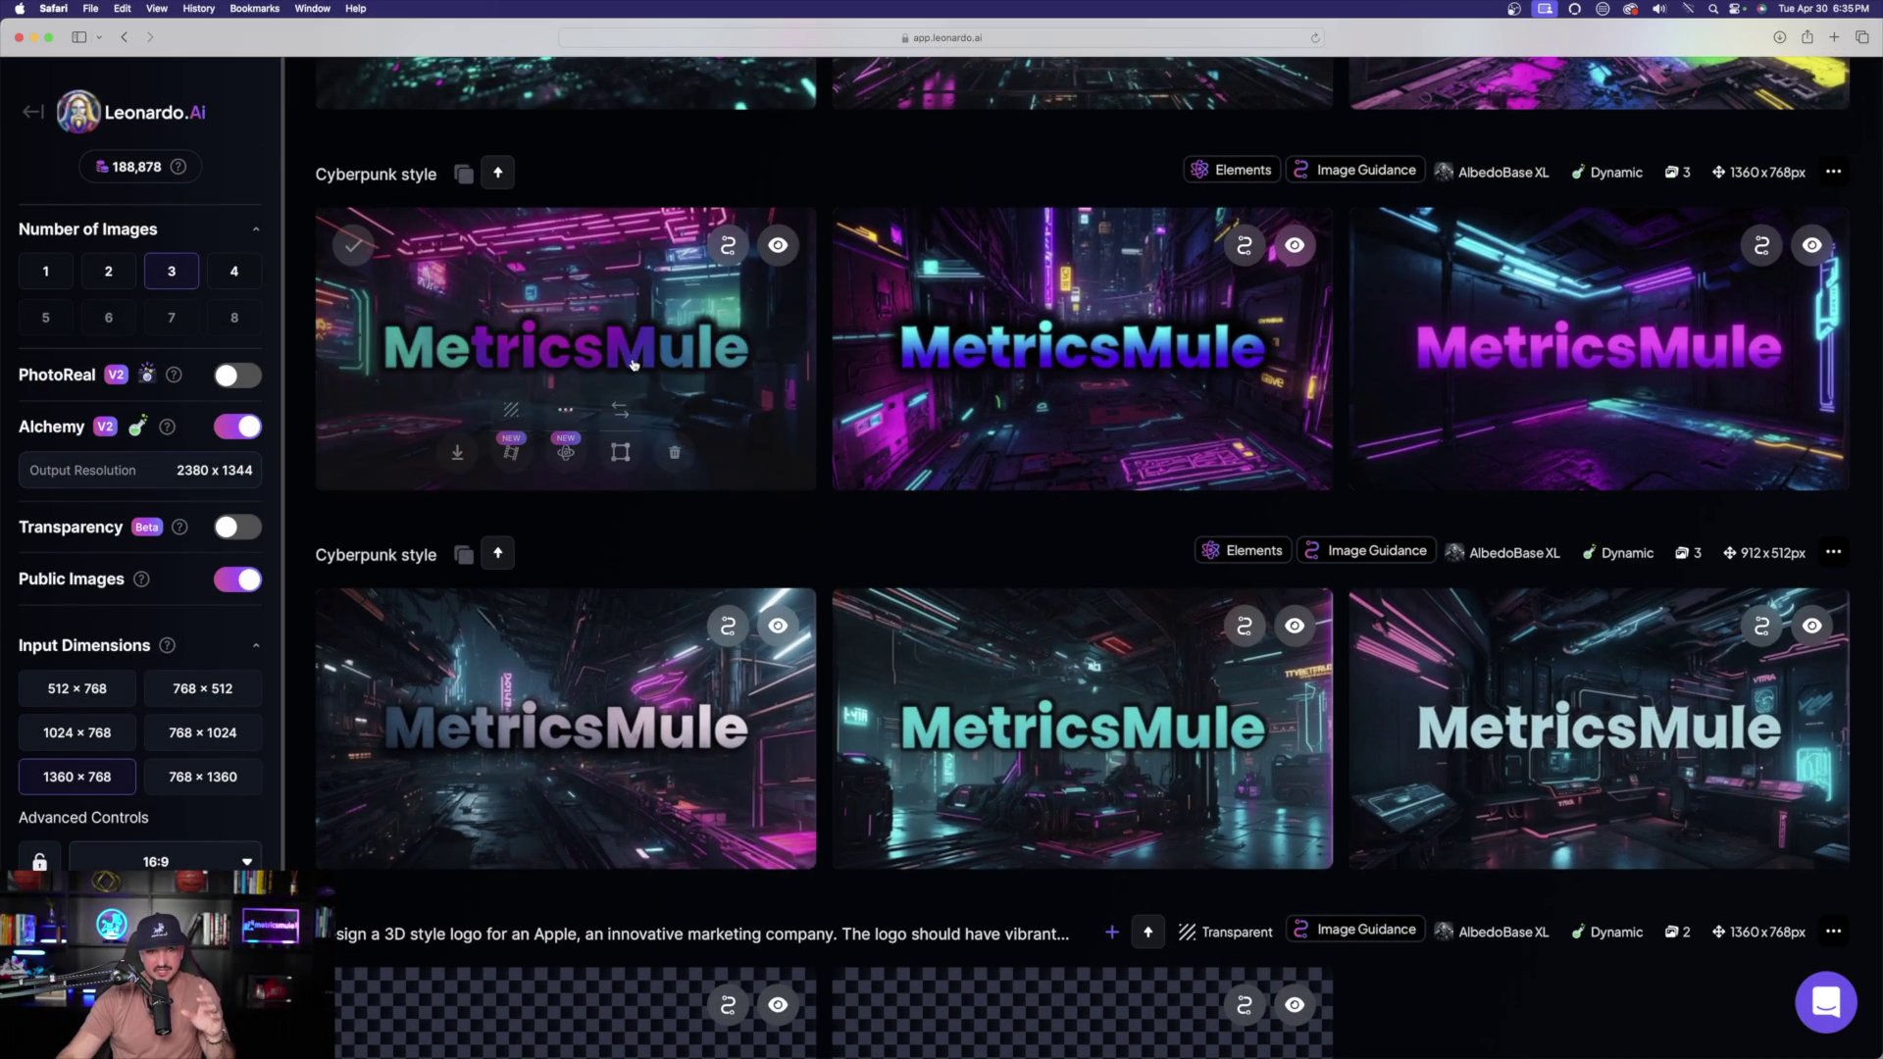
# Step: Preview the first two new cyberpunk MetricsMule images full size
pyautogui.click(424, 316)
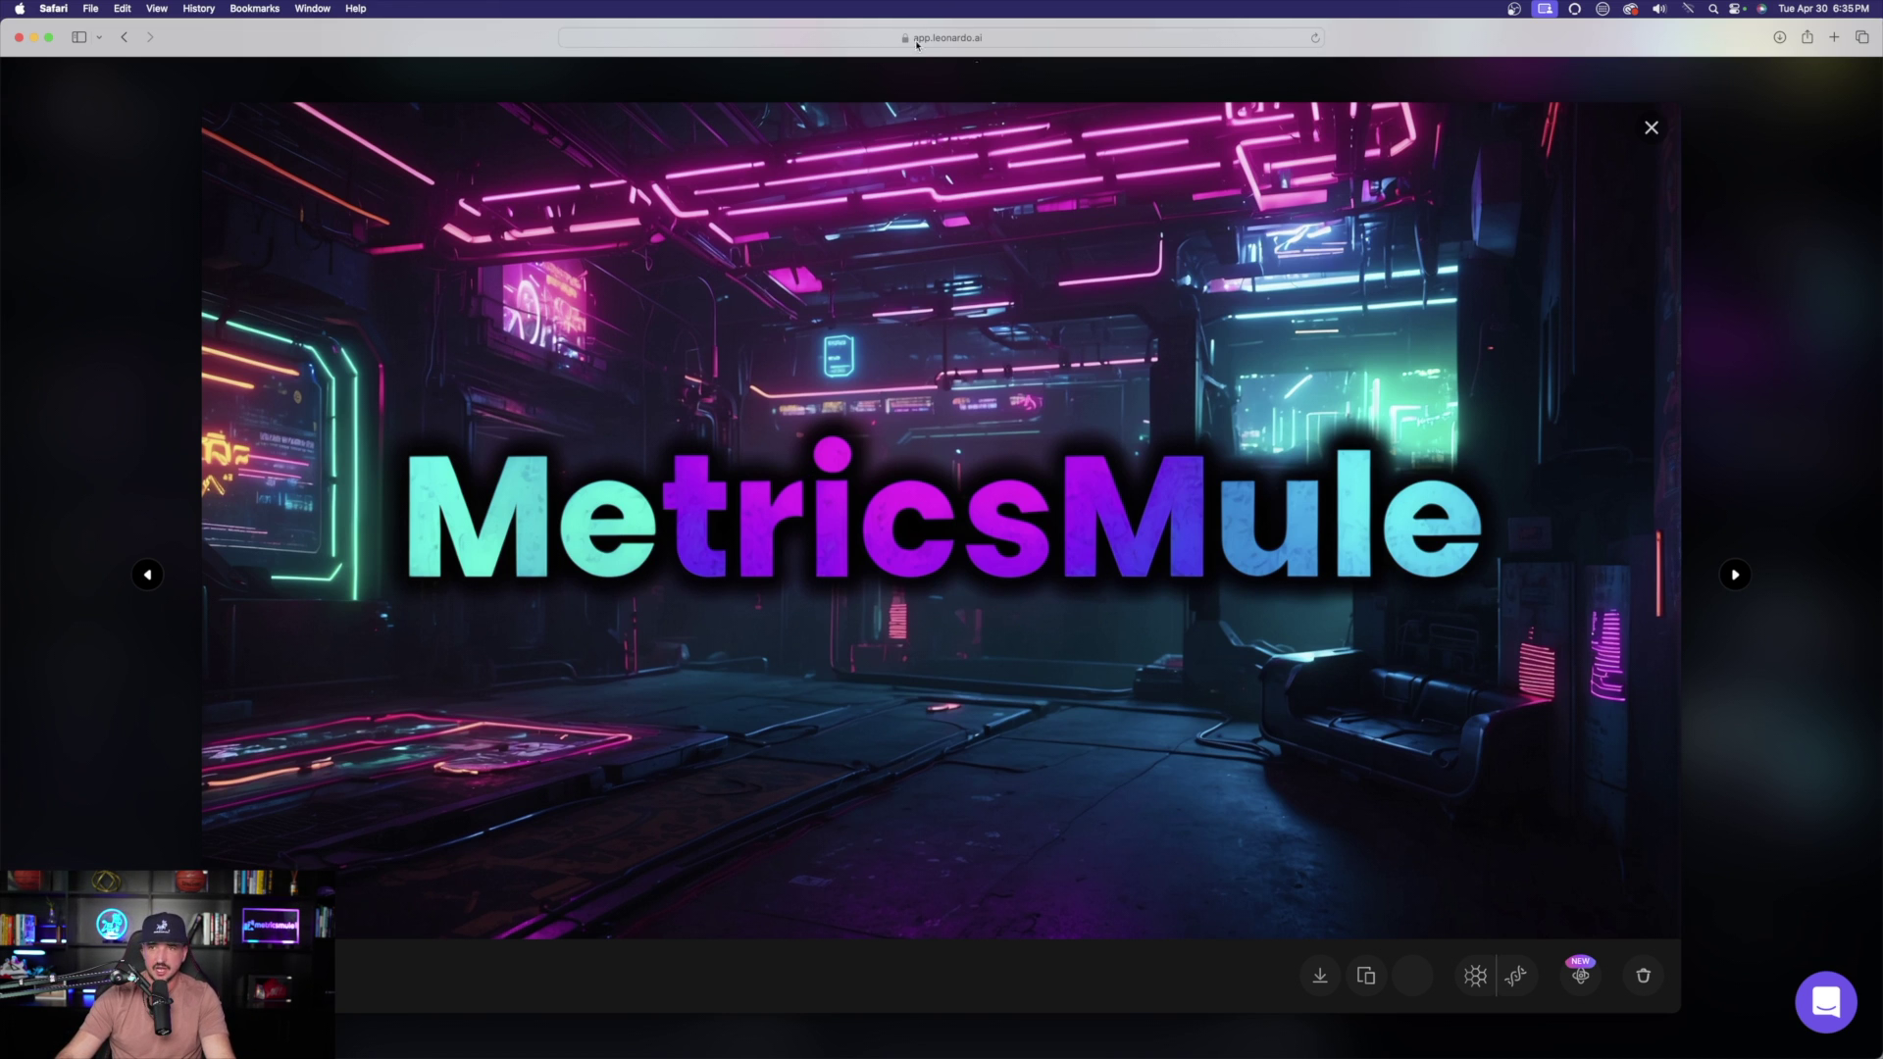
pyautogui.click(1655, 86)
pyautogui.click(1599, 508)
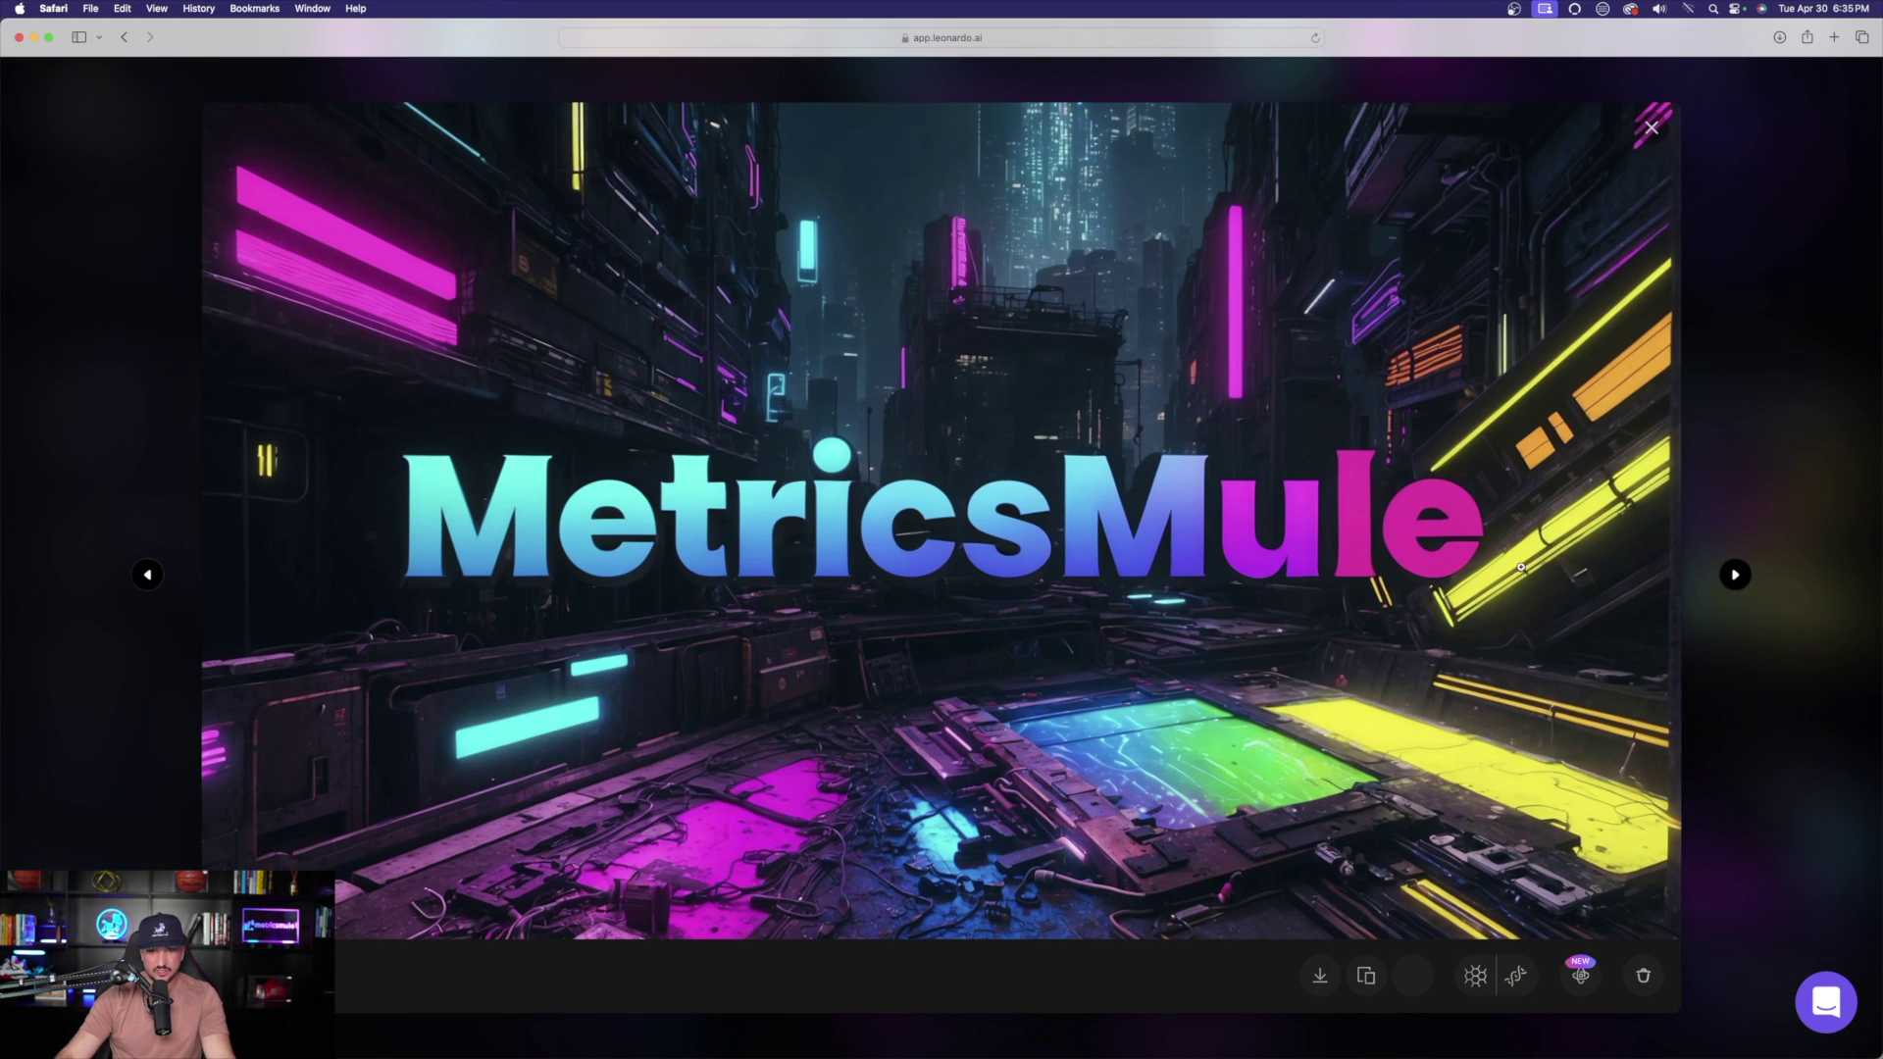
pyautogui.click(1749, 454)
# Step: Check the pink-to-blue MetricsMule image's details, showing Sparklecore 1.00 and Glowwave 0.70, and view it full size
pyautogui.click(540, 372)
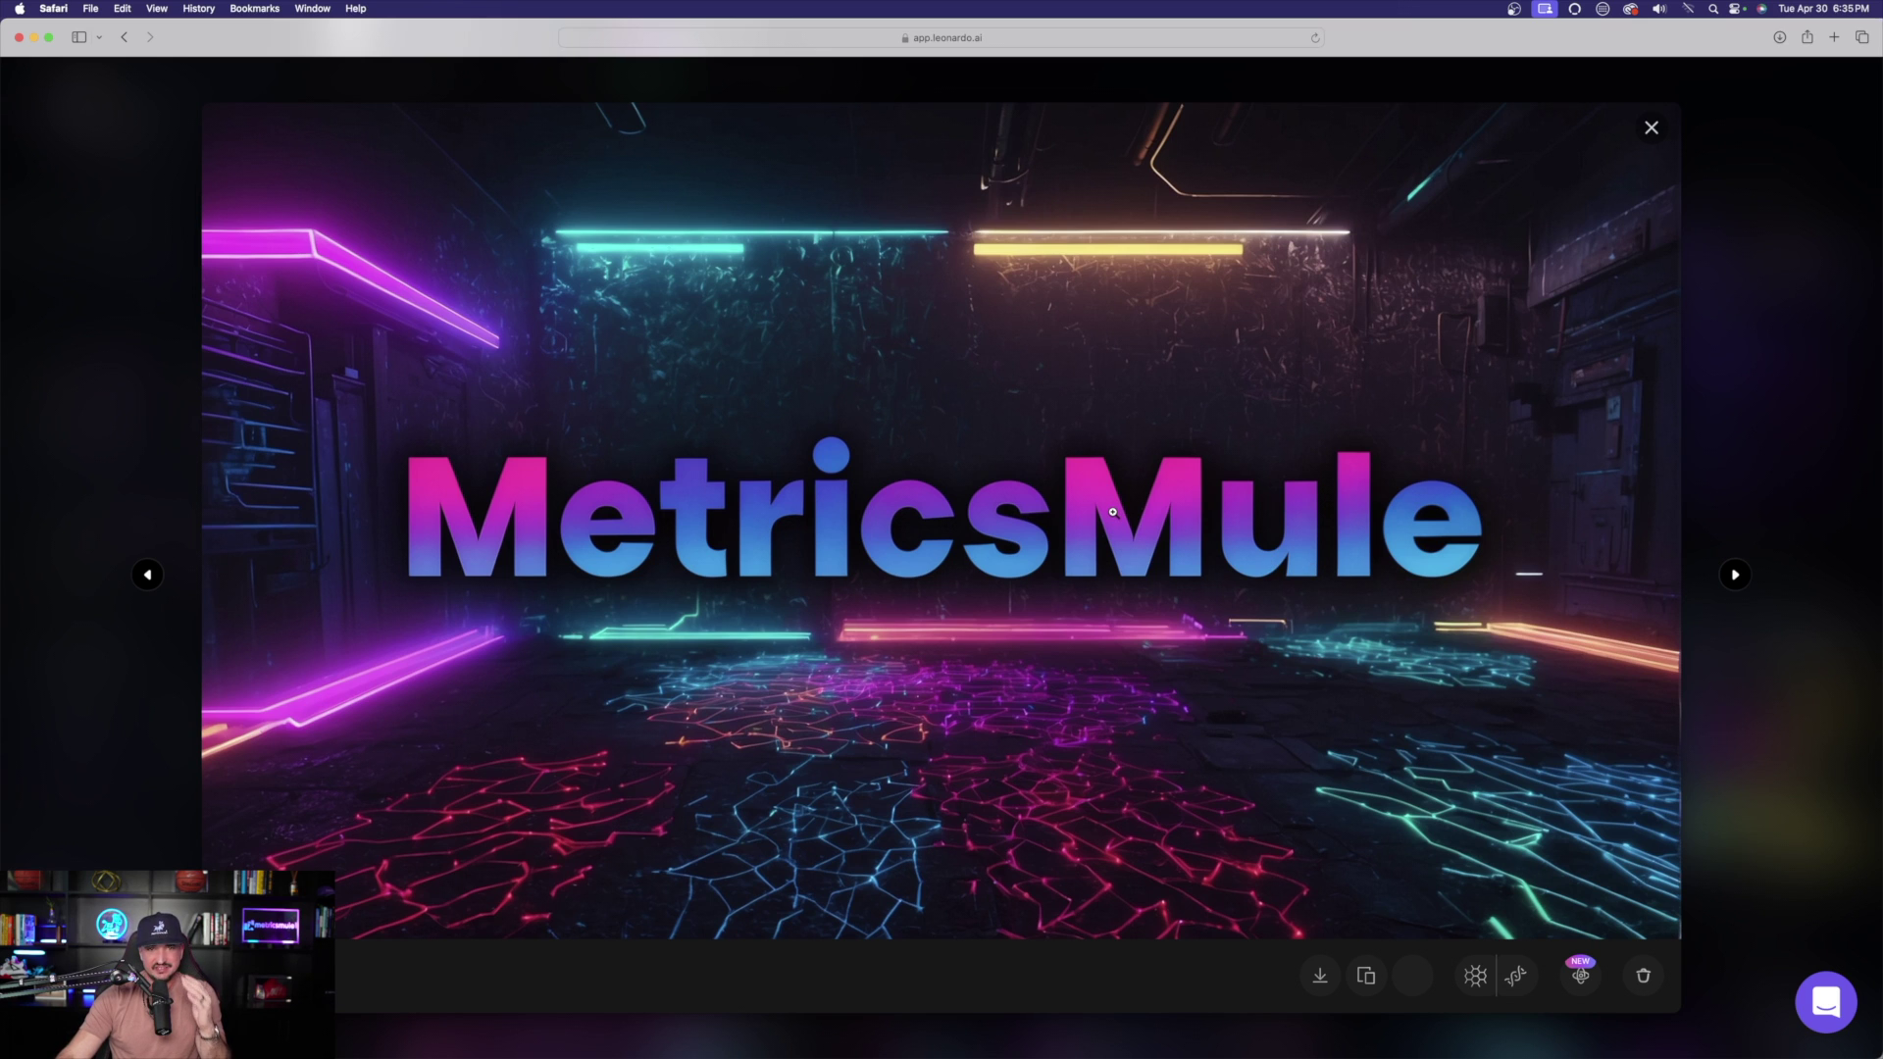
pyautogui.click(1813, 381)
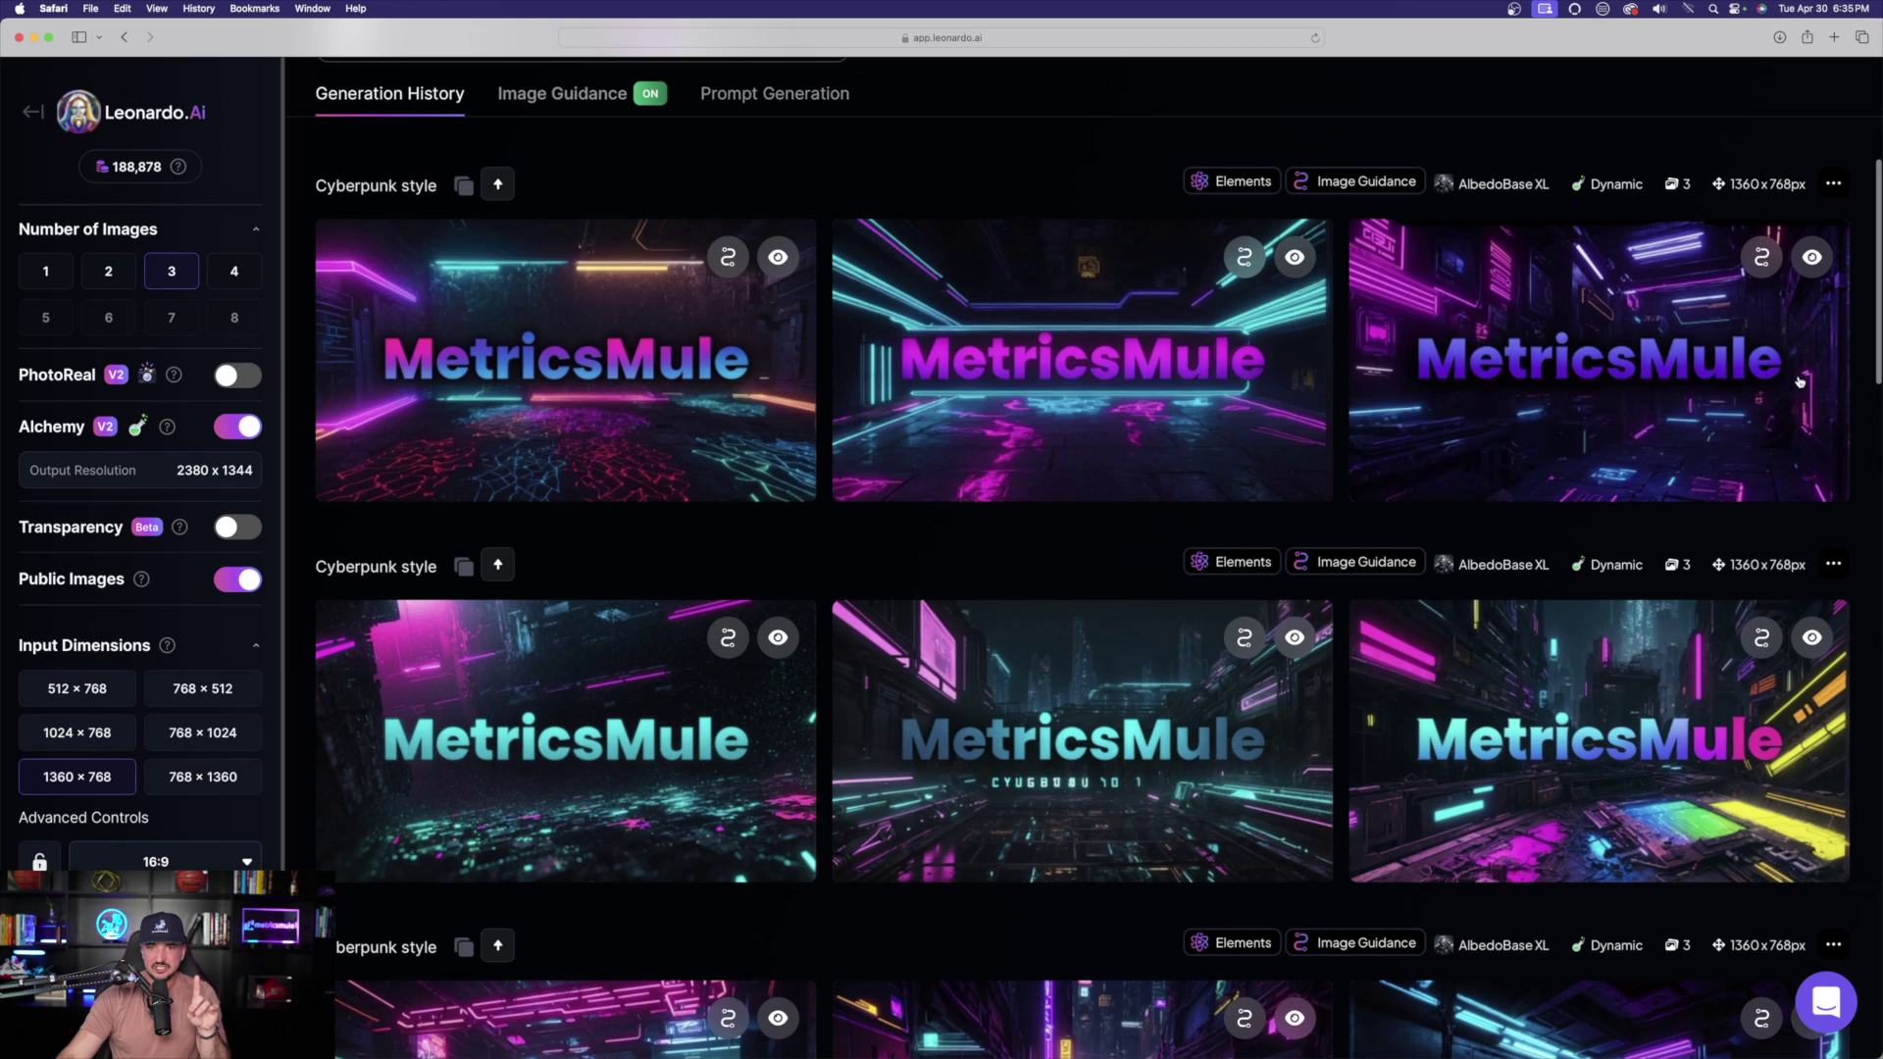
pyautogui.click(549, 392)
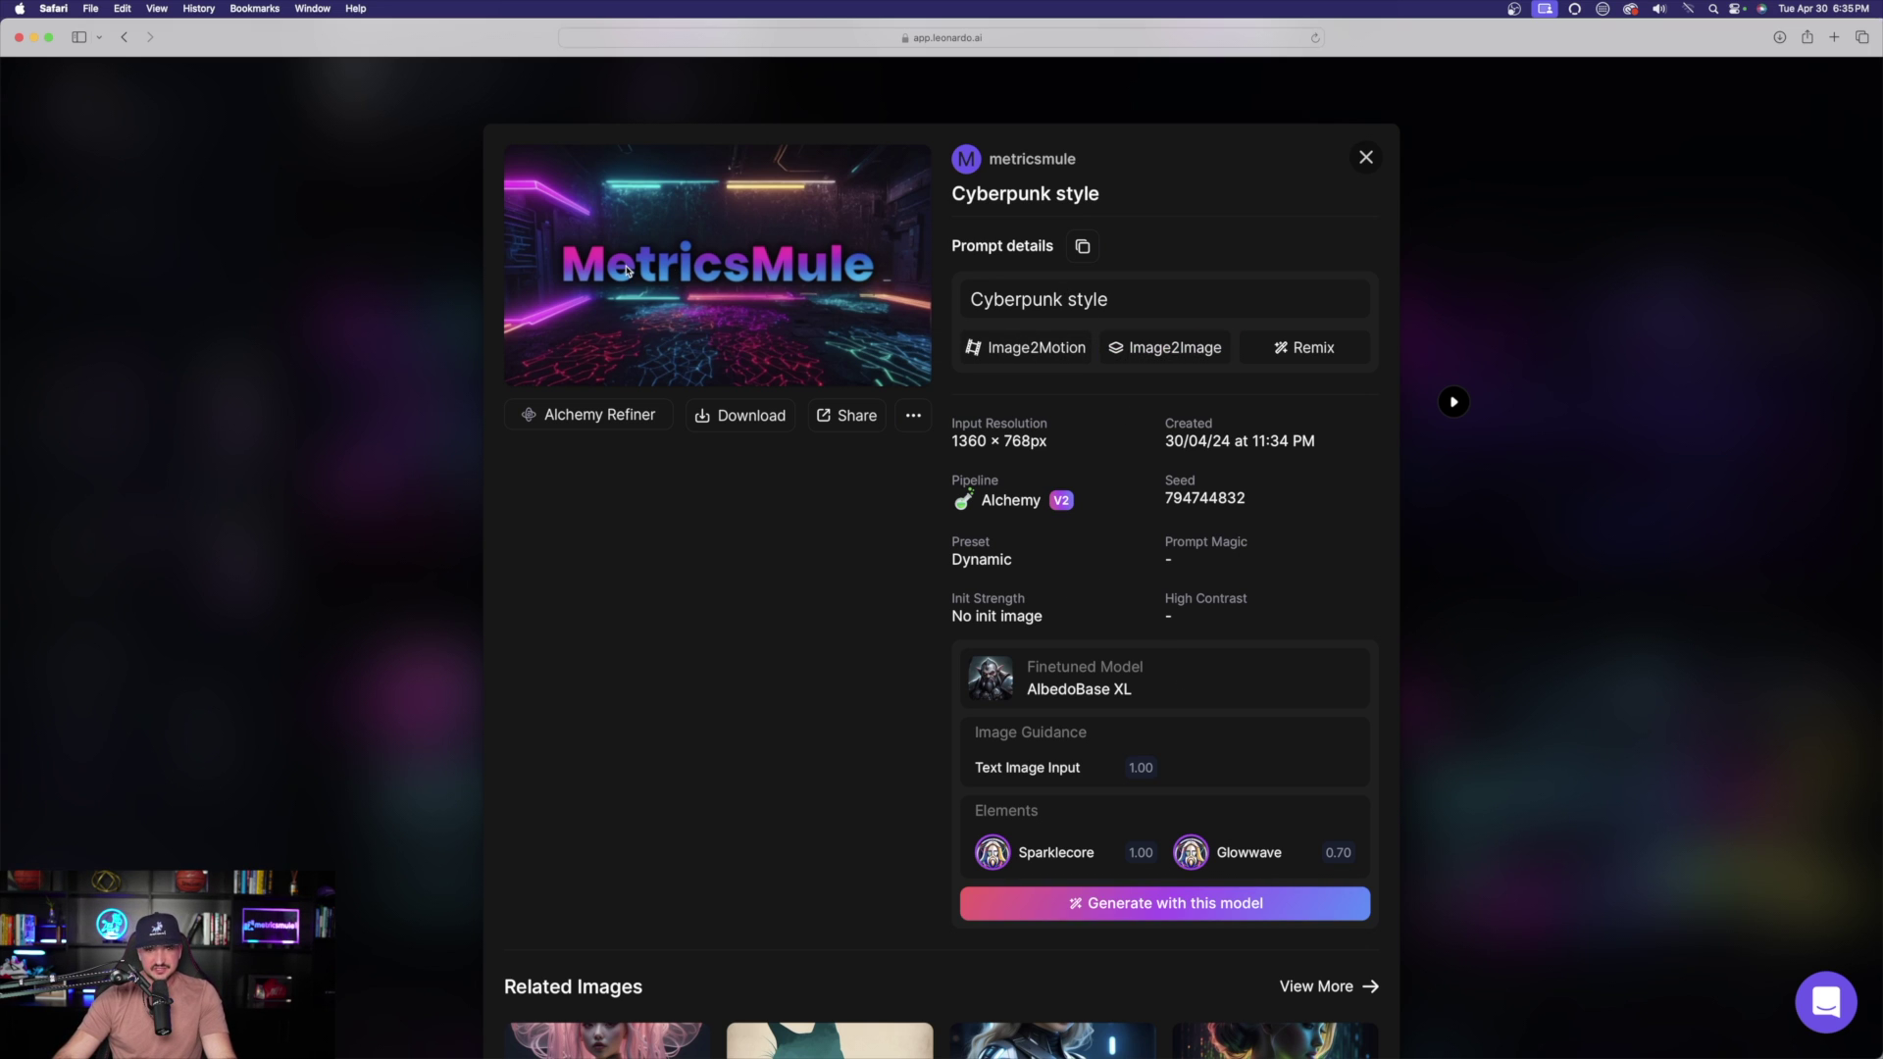
pyautogui.click(586, 274)
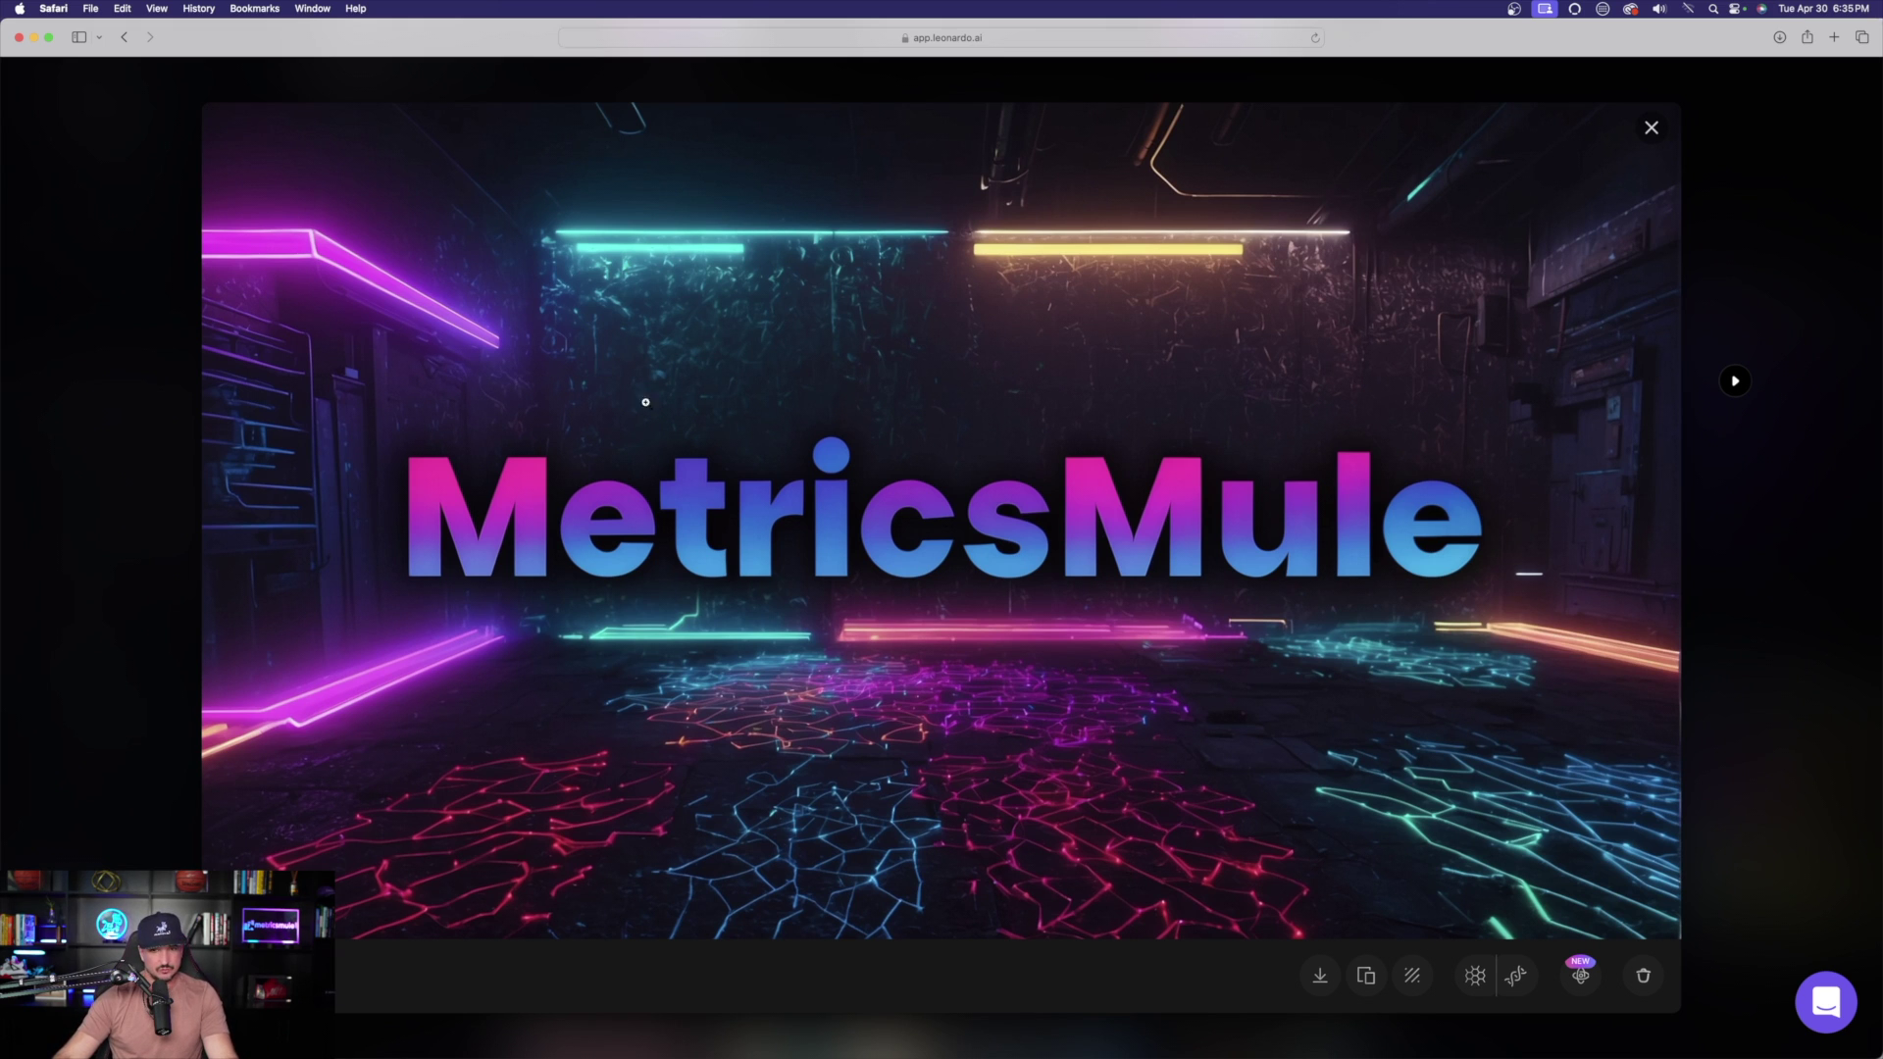